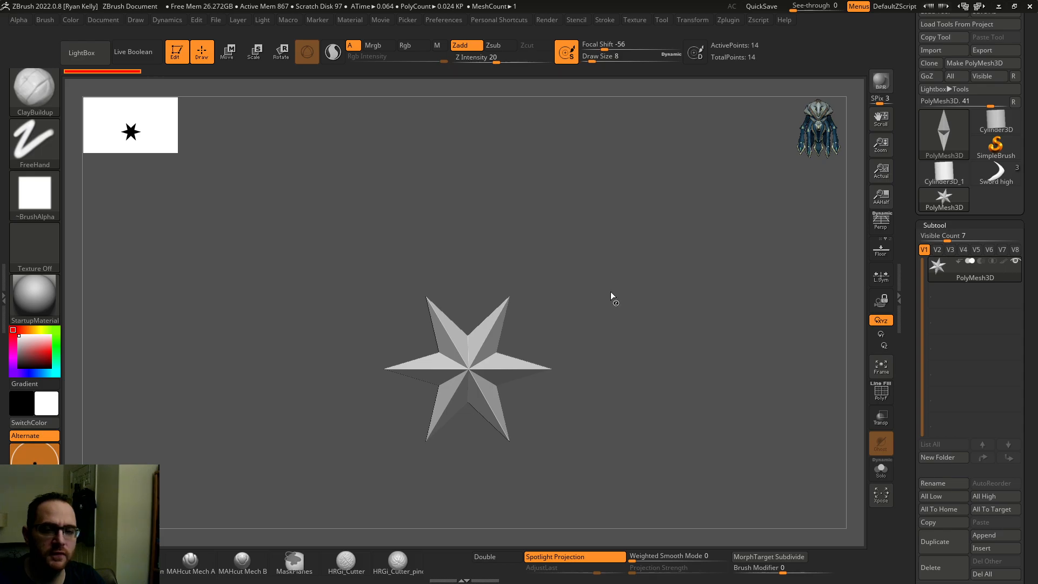
{"action": "key", "text": "ctrl+shift"}
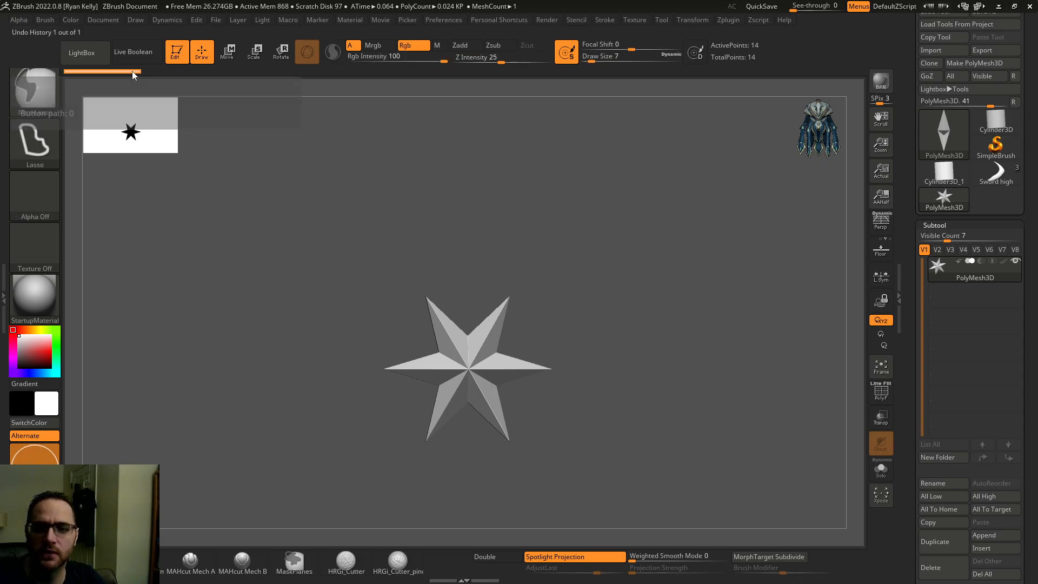
{"action": "mouse_move", "coordinate": [276, 153]}
{"action": "left_mouse_down"}
{"action": "mouse_move", "coordinate": [310, 169]}
{"action": "mouse_move", "coordinate": [319, 159]}
{"action": "left_mouse_up"}
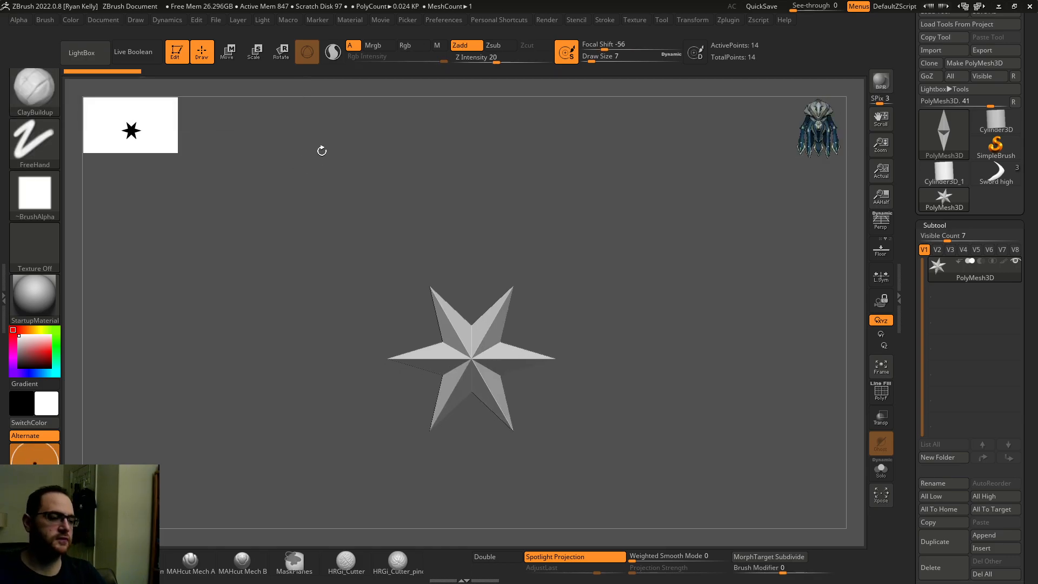
{"action": "left_click_drag", "start_coordinate": [915, 227], "coordinate": [907, 180]}
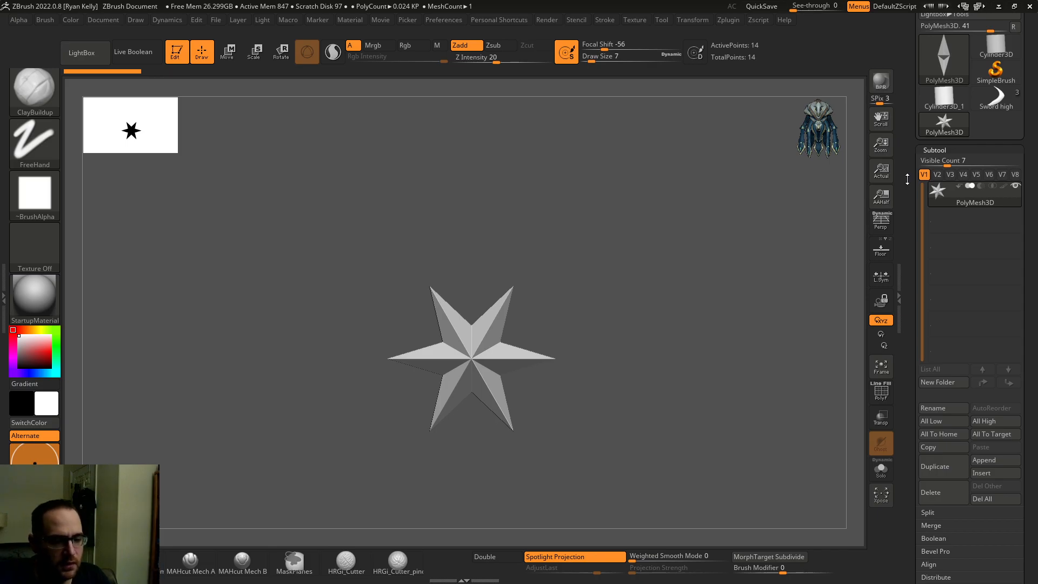
Switch the active tool from the star mesh to the Cylinder3D primitive.
{"action": "mouse_move", "coordinate": [762, 211]}
{"action": "left_mouse_down"}
{"action": "mouse_move", "coordinate": [788, 218]}
{"action": "mouse_move", "coordinate": [783, 232]}
{"action": "mouse_move", "coordinate": [759, 247]}
{"action": "mouse_move", "coordinate": [732, 213]}
{"action": "mouse_move", "coordinate": [753, 223]}
{"action": "left_mouse_up"}
{"action": "left_click_drag", "start_coordinate": [928, 199], "coordinate": [936, 265]}
{"action": "left_click", "coordinate": [995, 129]}
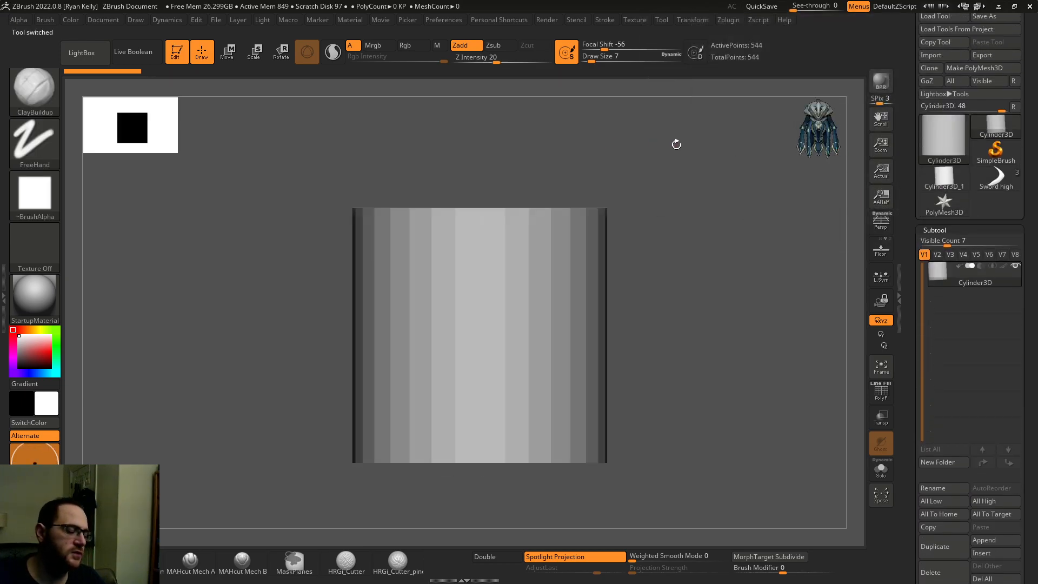
Collapse the Subtool, Geometry and Deformation sections of the cylinder's tool settings.
{"action": "left_click_drag", "start_coordinate": [906, 172], "coordinate": [919, 171]}
{"action": "left_click", "coordinate": [932, 190], "text": "shift"}
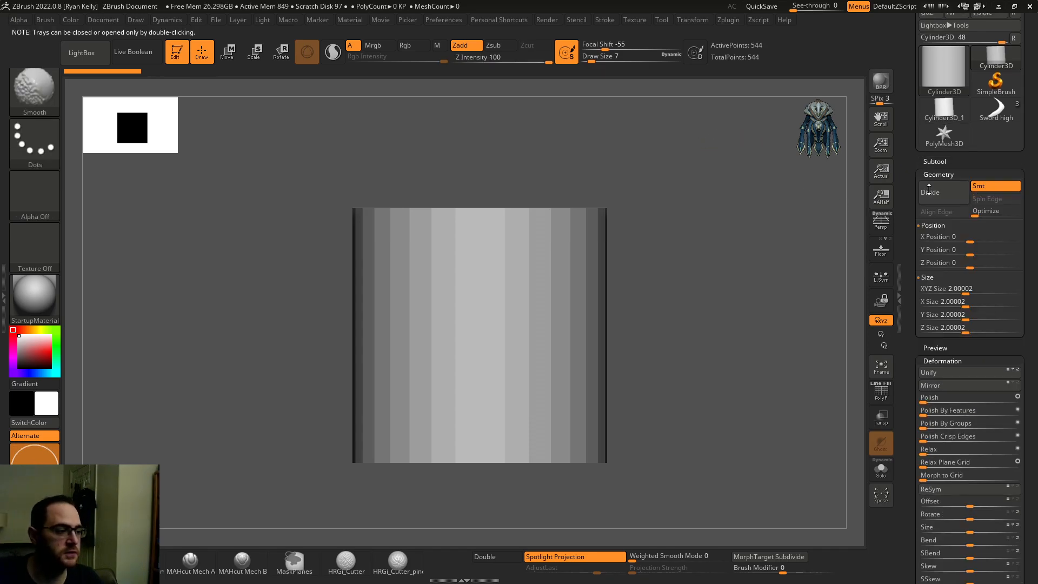
{"action": "left_click", "coordinate": [926, 174], "text": "shift"}
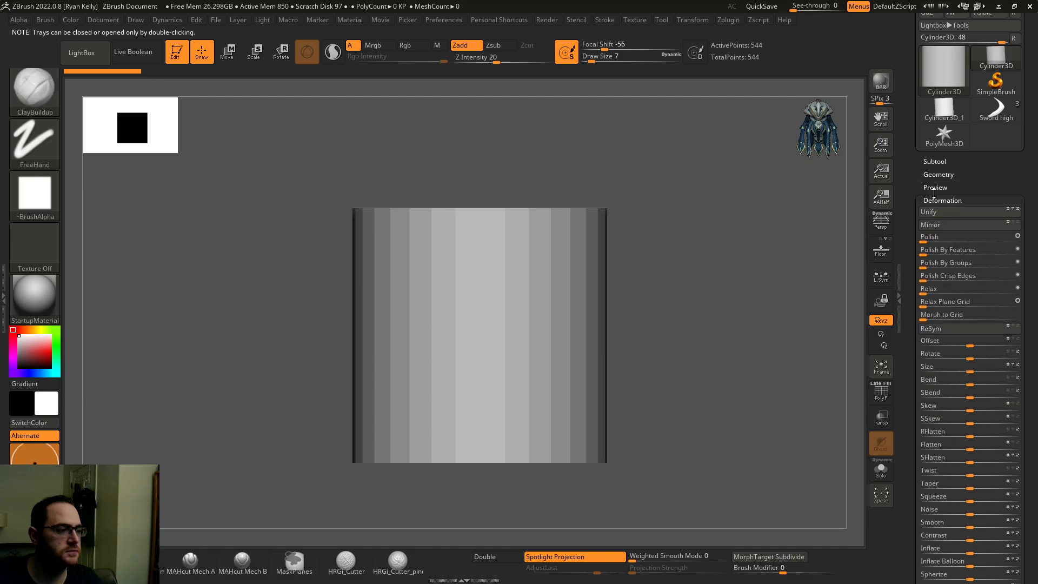
{"action": "left_click", "coordinate": [940, 200], "text": "shift"}
{"action": "left_click_drag", "start_coordinate": [911, 168], "coordinate": [935, 243]}
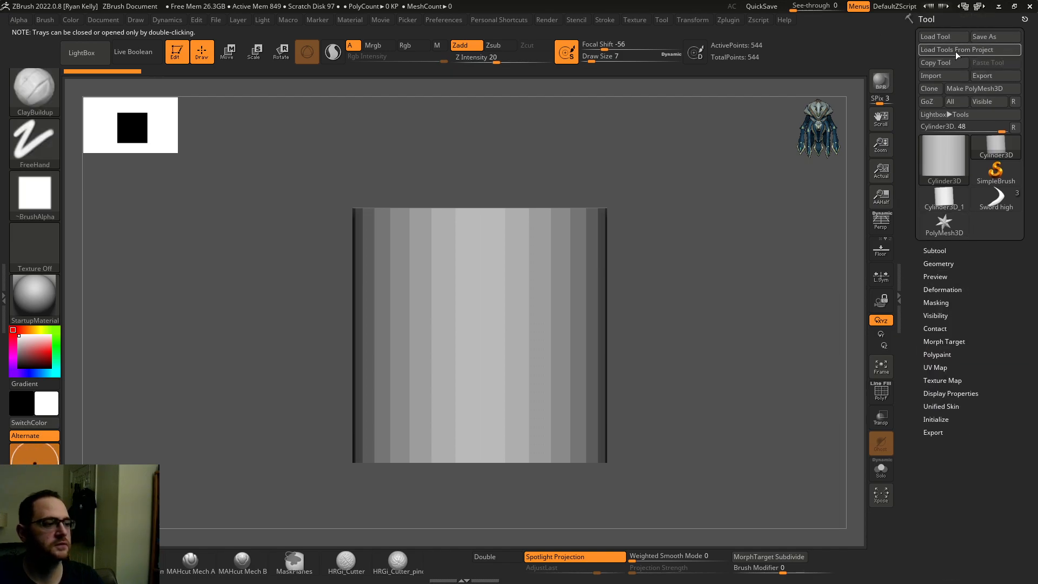
Expand the Geometry settings and convert the Cylinder3D primitive into a PolyMesh3D.
{"action": "left_click", "coordinate": [934, 263], "text": "shift"}
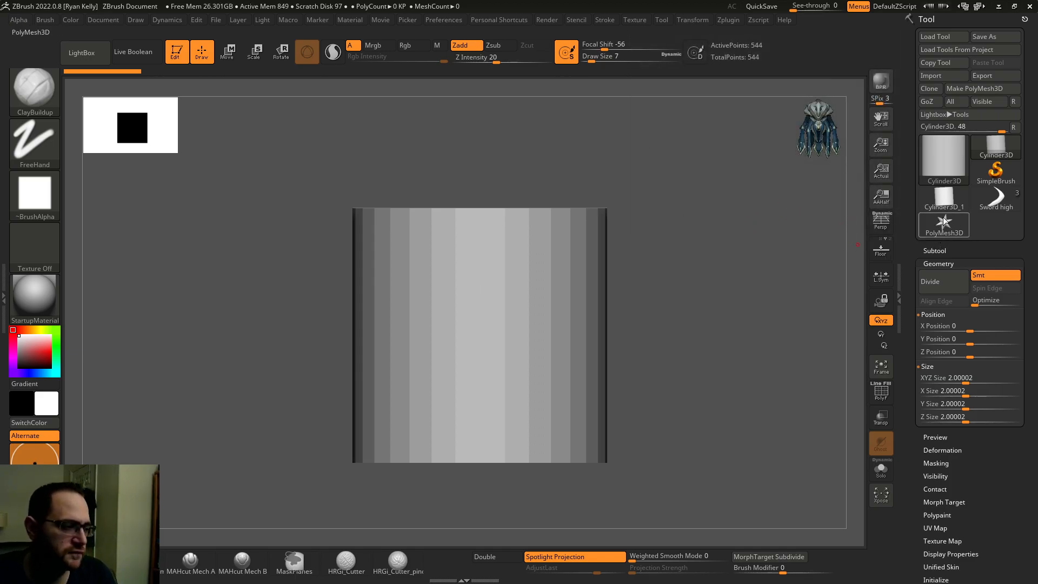
{"action": "mouse_move", "coordinate": [940, 222]}
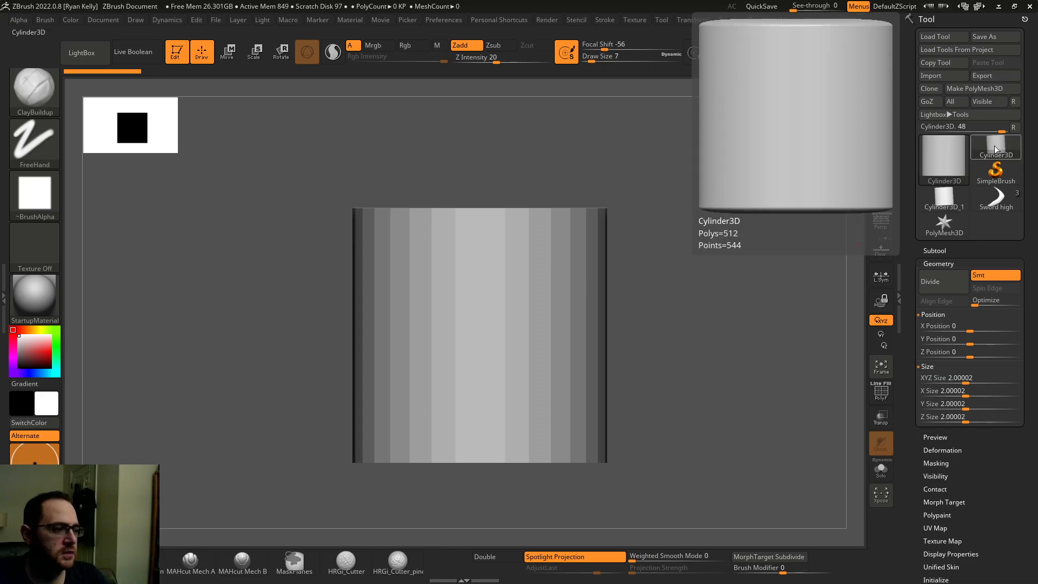
{"action": "left_click", "coordinate": [959, 90]}
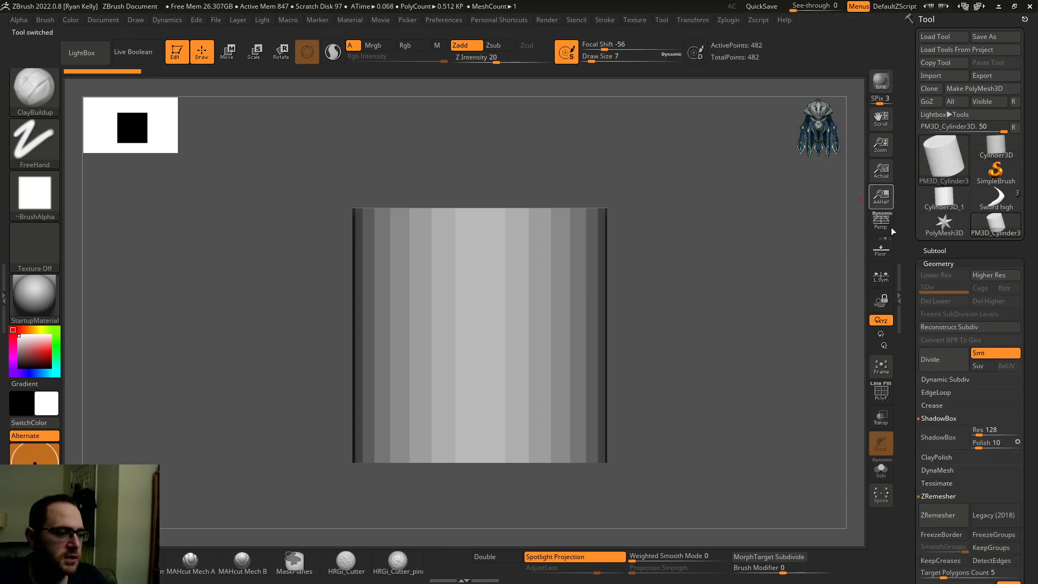
Collapse the ZRemesher, Position, Size and ShadowBox subsections within the Geometry settings.
{"action": "scroll", "coordinate": [911, 159], "scroll_direction": "down", "scroll_amount": 5}
{"action": "scroll", "coordinate": [912, 159], "scroll_direction": "up", "scroll_amount": 2}
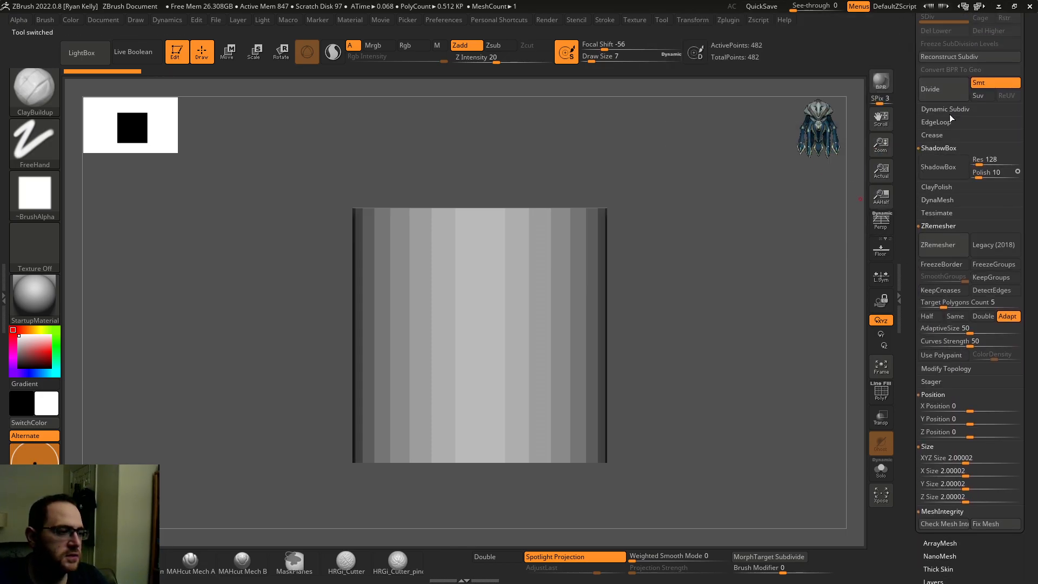
{"action": "scroll", "coordinate": [918, 54], "scroll_direction": "up", "scroll_amount": 2}
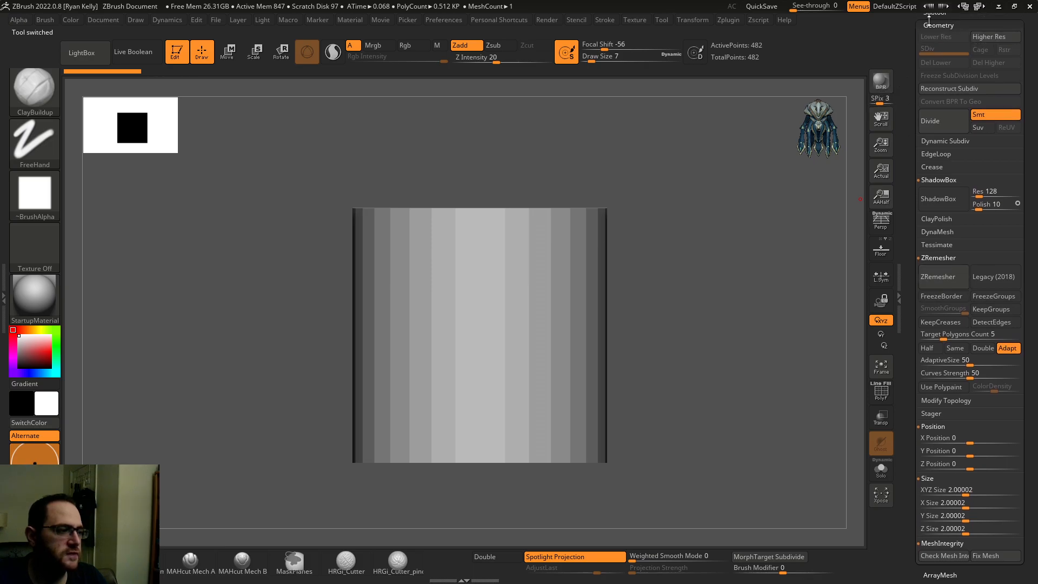
{"action": "key", "text": "shift"}
{"action": "left_click", "coordinate": [948, 258]}
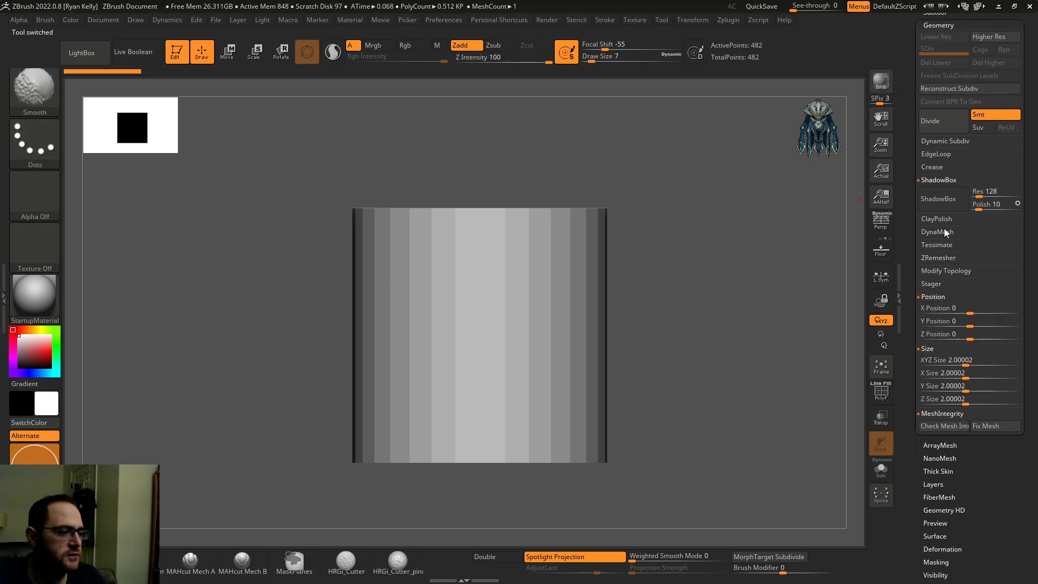
{"action": "left_click", "coordinate": [934, 297]}
{"action": "left_click", "coordinate": [933, 310]}
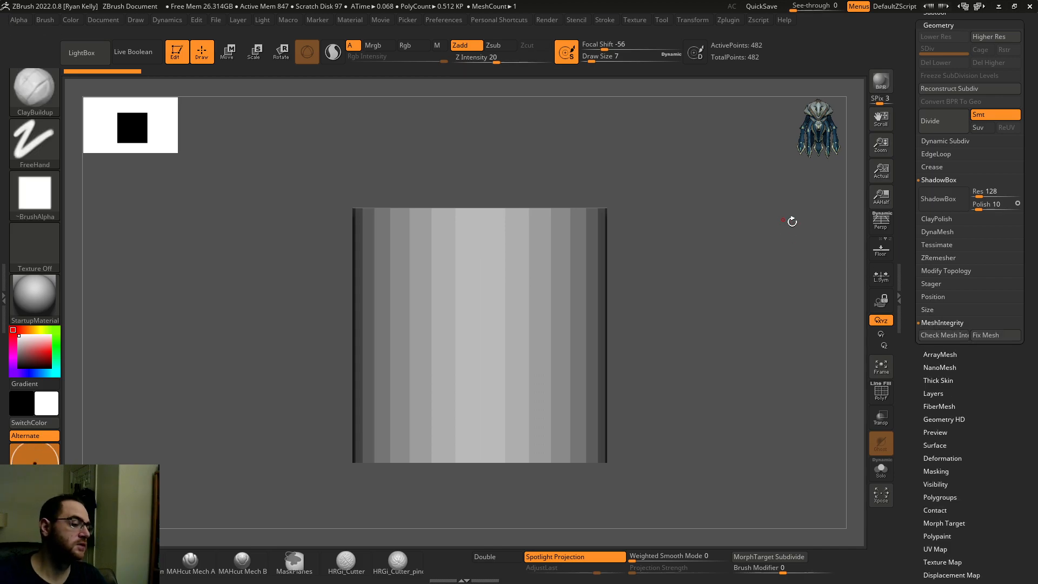
{"action": "scroll", "coordinate": [918, 250], "scroll_direction": "up", "scroll_amount": 3}
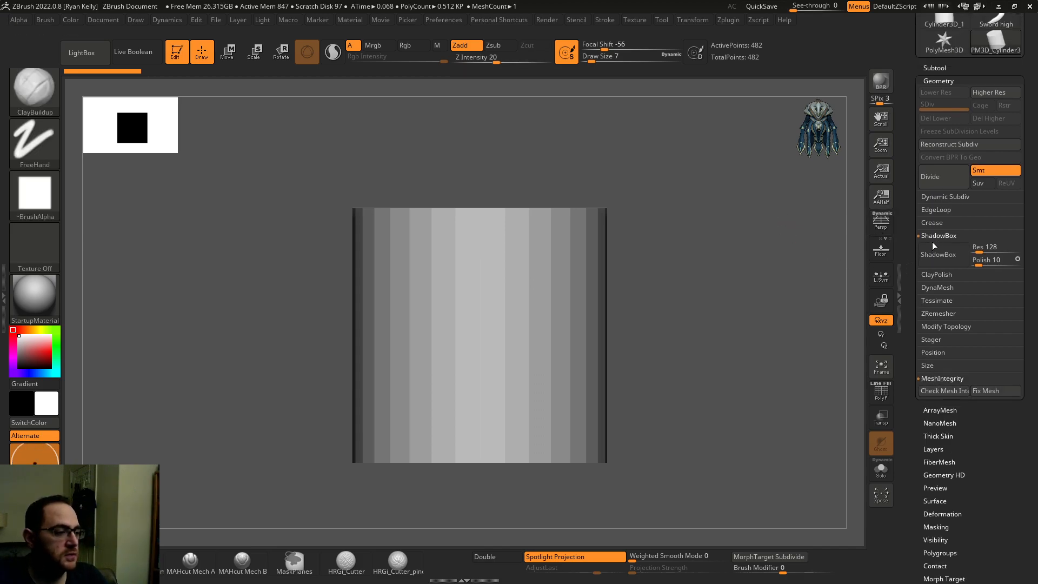
{"action": "left_click", "coordinate": [933, 236]}
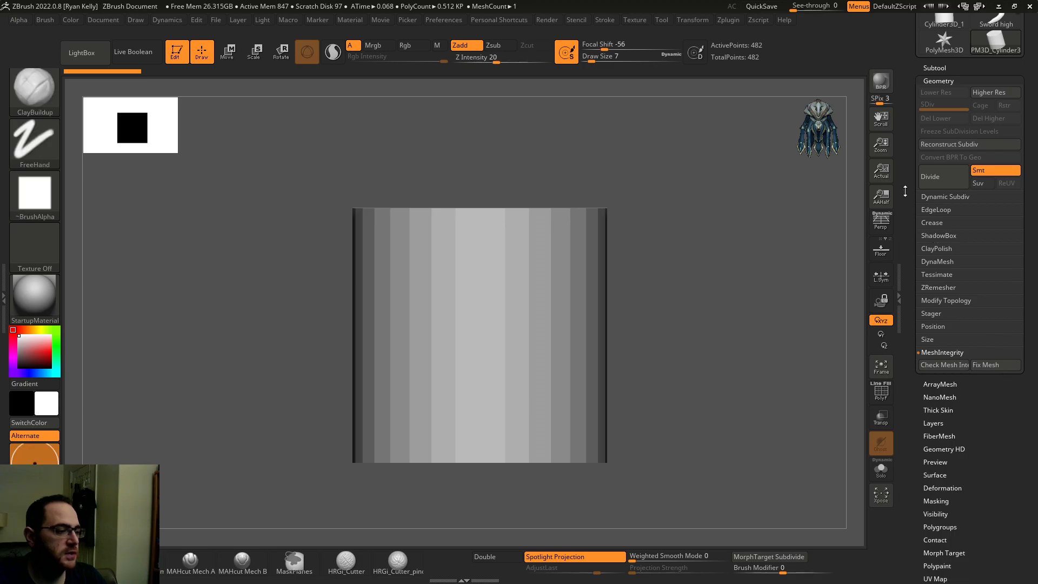
Expand the Subtool section and the ShadowBox settings under Geometry.
{"action": "left_click", "coordinate": [935, 68]}
{"action": "scroll", "coordinate": [913, 52], "scroll_direction": "down", "scroll_amount": 5}
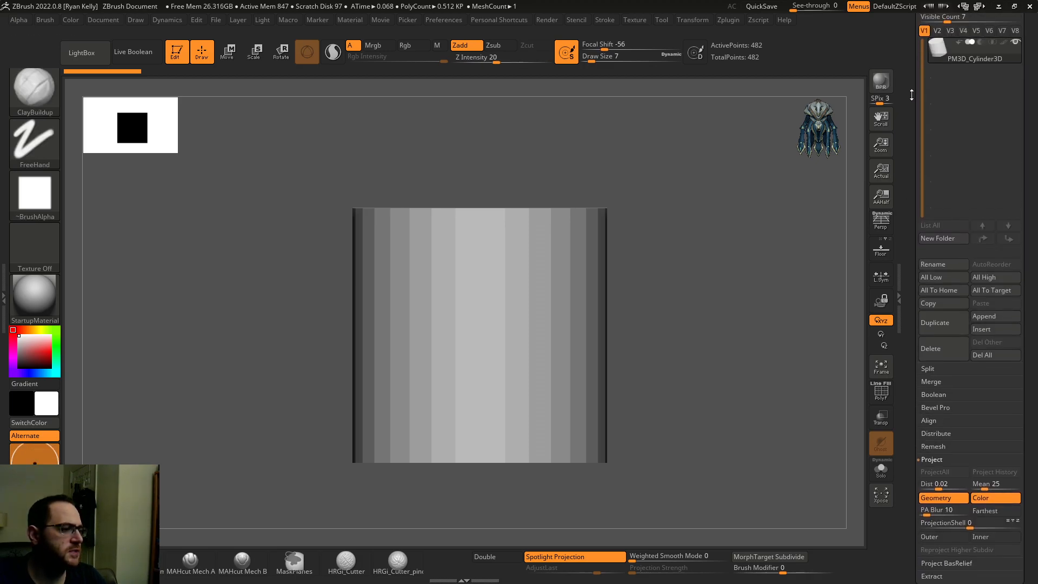
{"action": "scroll", "coordinate": [913, 52], "scroll_direction": "down", "scroll_amount": 5}
{"action": "scroll", "coordinate": [906, 95], "scroll_direction": "down", "scroll_amount": 2}
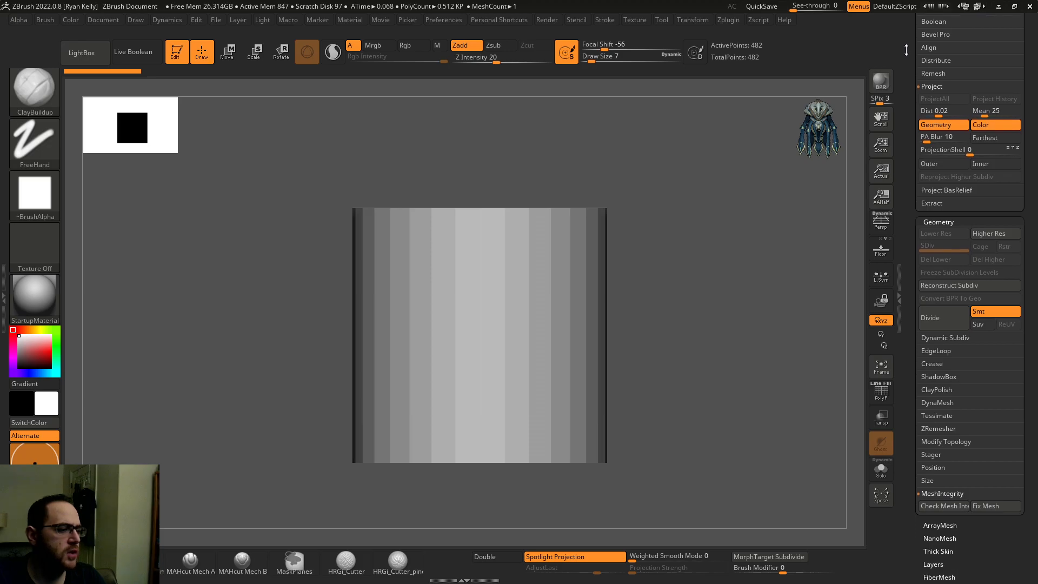
{"action": "key", "text": "shift"}
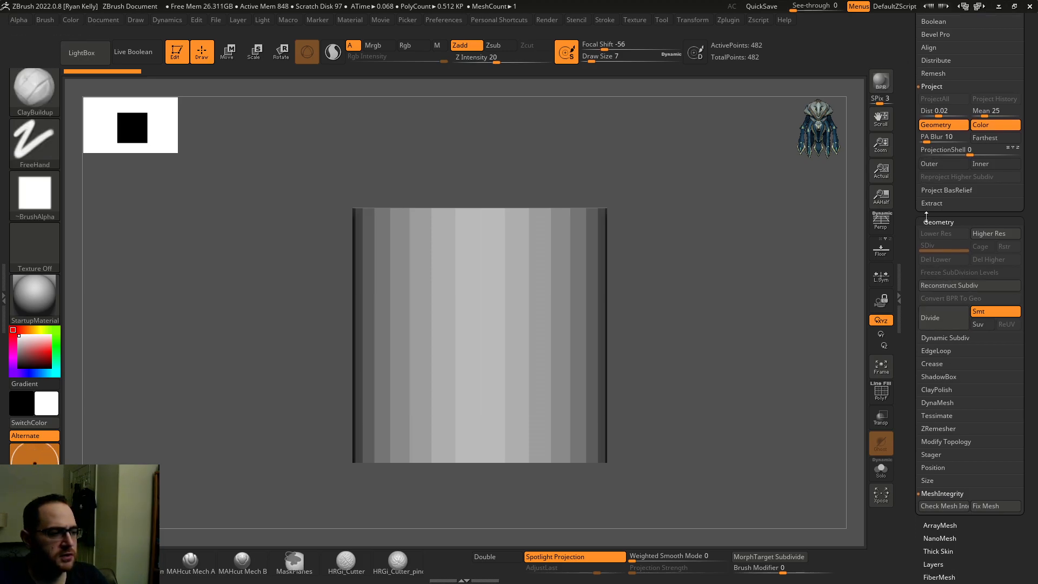
{"action": "left_click", "coordinate": [939, 376]}
Set the ShadowBox resolution to 48 and convert the cylinder into a ShadowBox.
{"action": "mouse_move", "coordinate": [661, 325]}
{"action": "left_mouse_down"}
{"action": "mouse_move", "coordinate": [700, 337]}
{"action": "mouse_move", "coordinate": [737, 302]}
{"action": "left_mouse_up"}
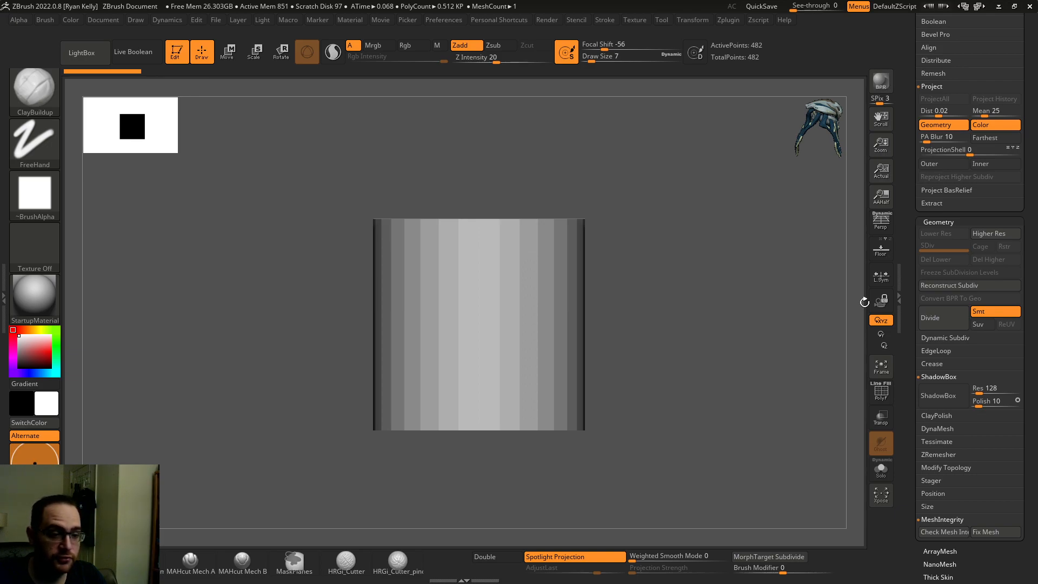
{"action": "left_click", "coordinate": [978, 391]}
{"action": "left_click_drag", "start_coordinate": [976, 393], "coordinate": [975, 392]}
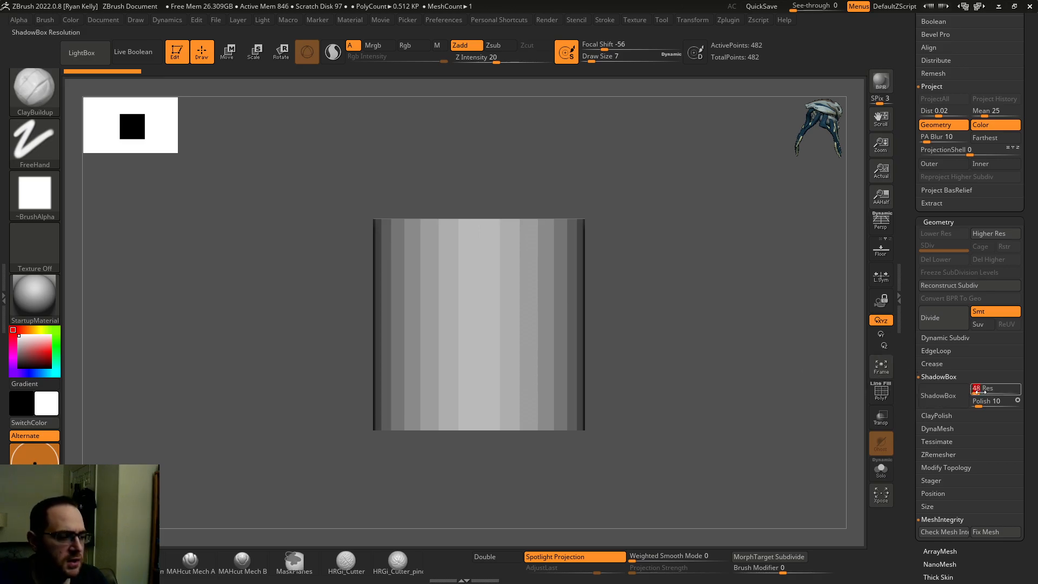
{"action": "left_click", "coordinate": [939, 395]}
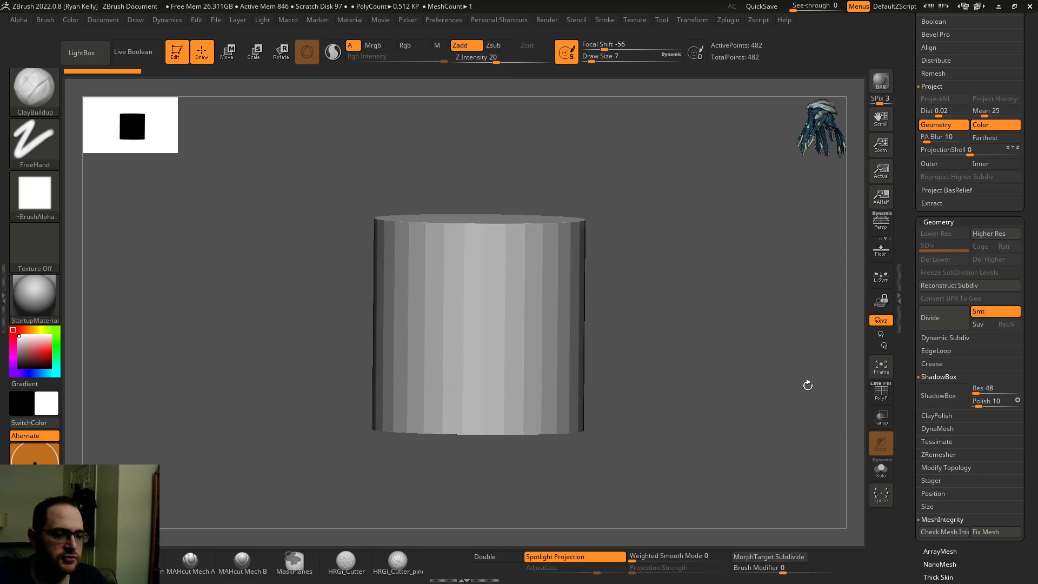
{"action": "left_click_drag", "start_coordinate": [797, 383], "coordinate": [748, 370]}
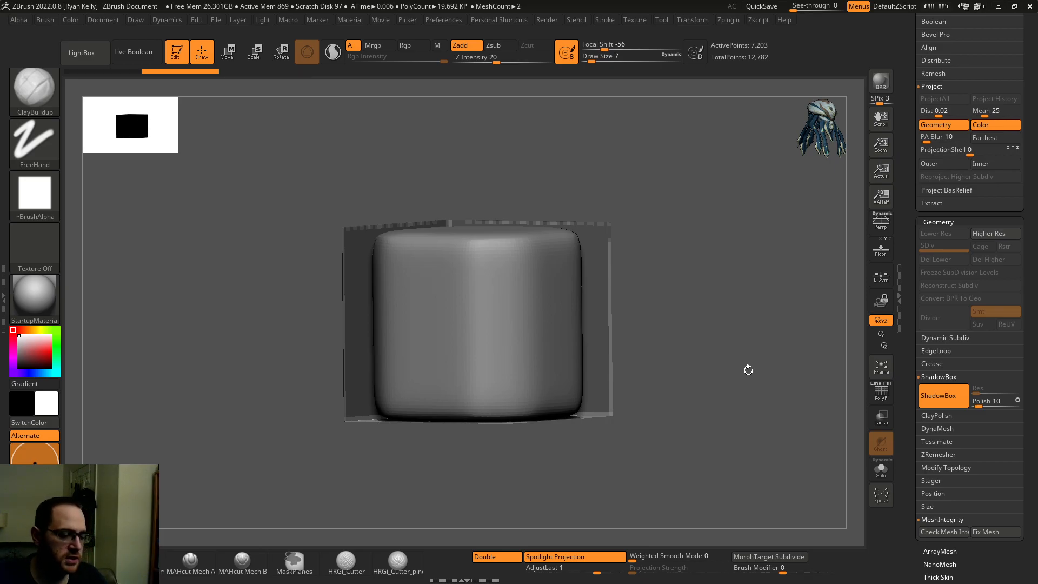
{"action": "left_click_drag", "start_coordinate": [777, 383], "coordinate": [758, 285]}
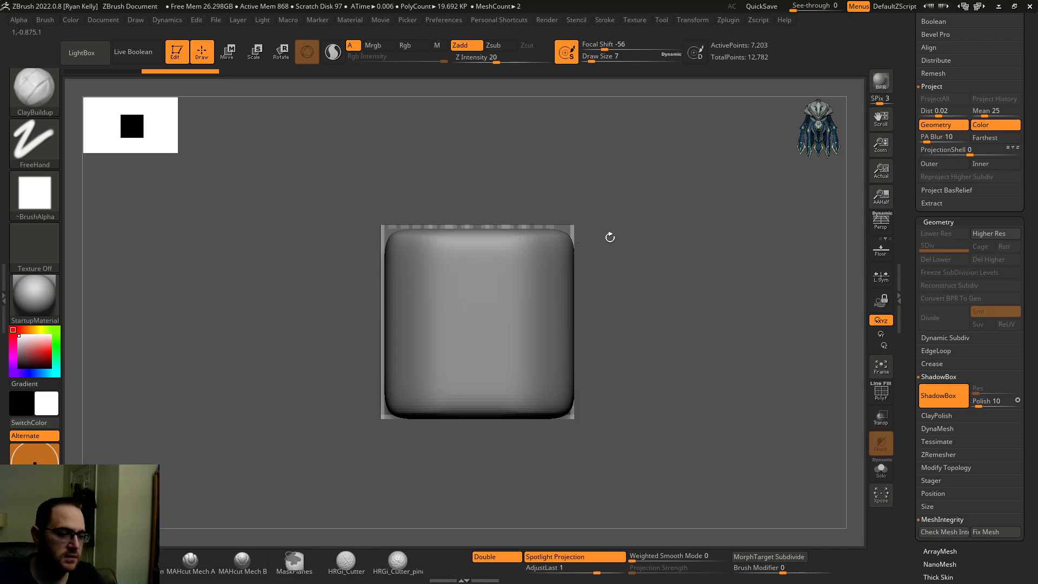
Activate symmetry for working on the ShadowBox.
{"action": "key", "text": "space"}
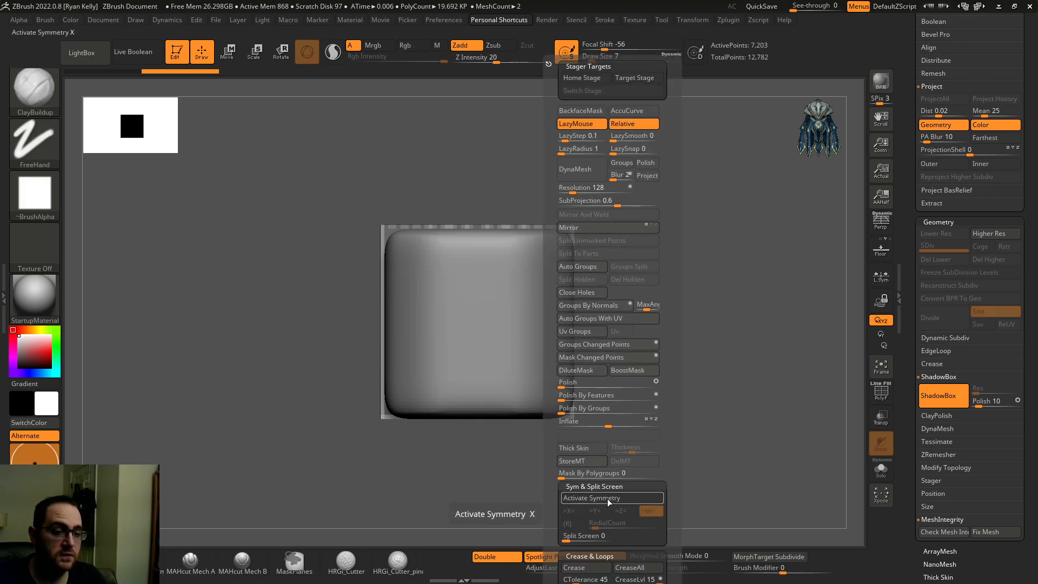
{"action": "left_click_drag", "start_coordinate": [706, 232], "coordinate": [722, 257]}
{"action": "left_click_drag", "start_coordinate": [676, 209], "coordinate": [731, 236]}
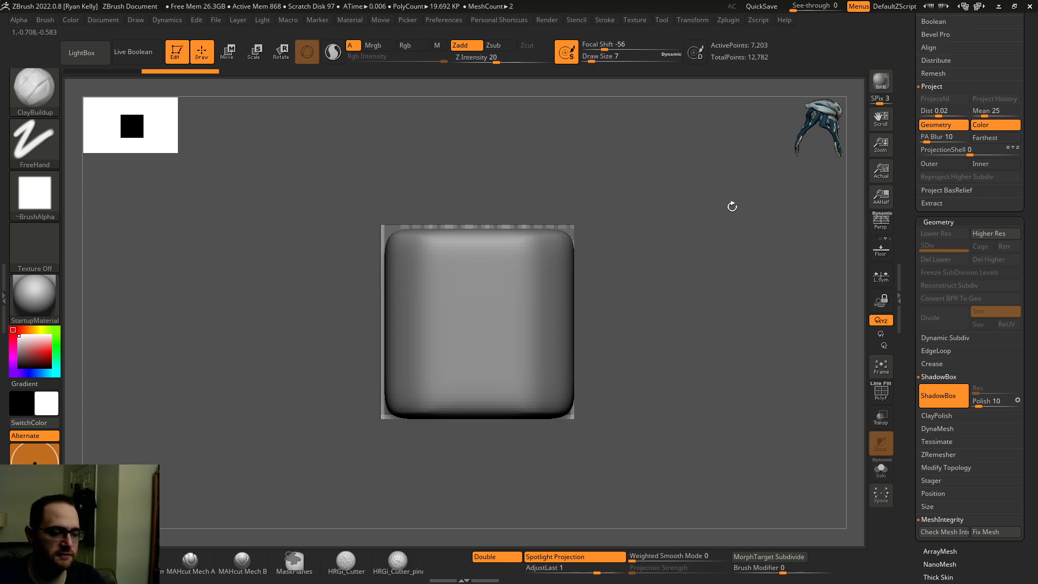
Clear the cylinder's masks from the ShadowBox to empty it, and face the box straight on.
{"action": "mouse_move", "coordinate": [789, 353]}
{"action": "left_mouse_down"}
{"action": "mouse_move", "coordinate": [771, 352]}
{"action": "mouse_move", "coordinate": [746, 317]}
{"action": "left_mouse_up"}
{"action": "key", "text": "shift+d"}
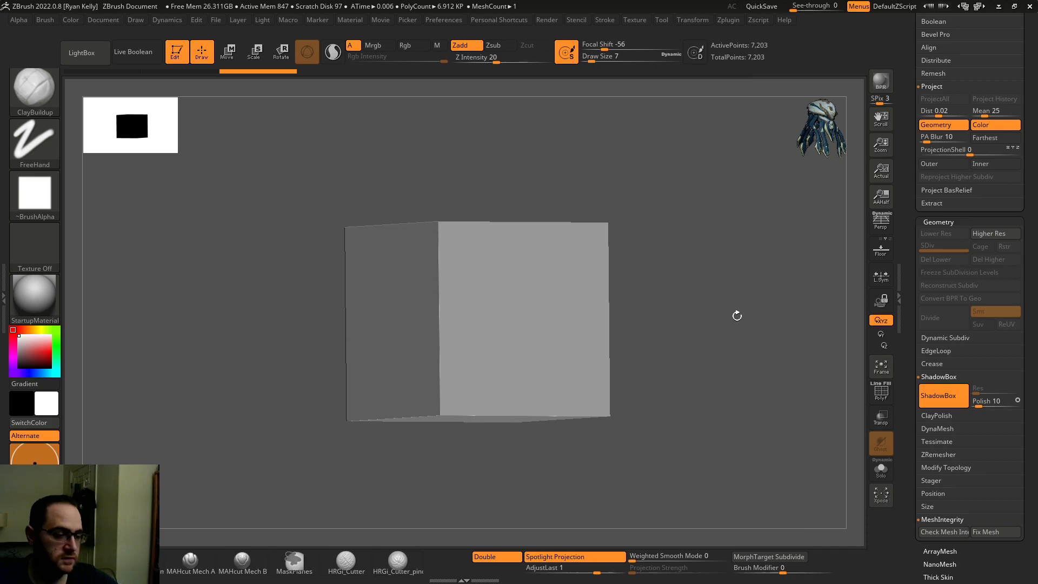
{"action": "left_click_drag", "start_coordinate": [769, 196], "coordinate": [717, 222], "text": "shift"}
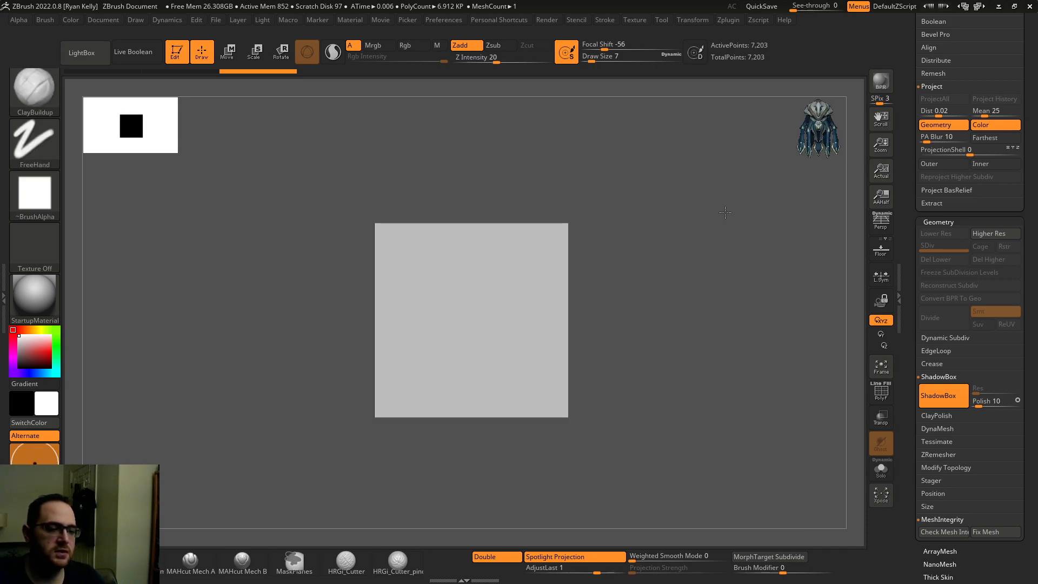
Examine where the mirrored symmetry points fall on the different faces of the ShadowBox.
{"action": "key", "text": "ctrl+space"}
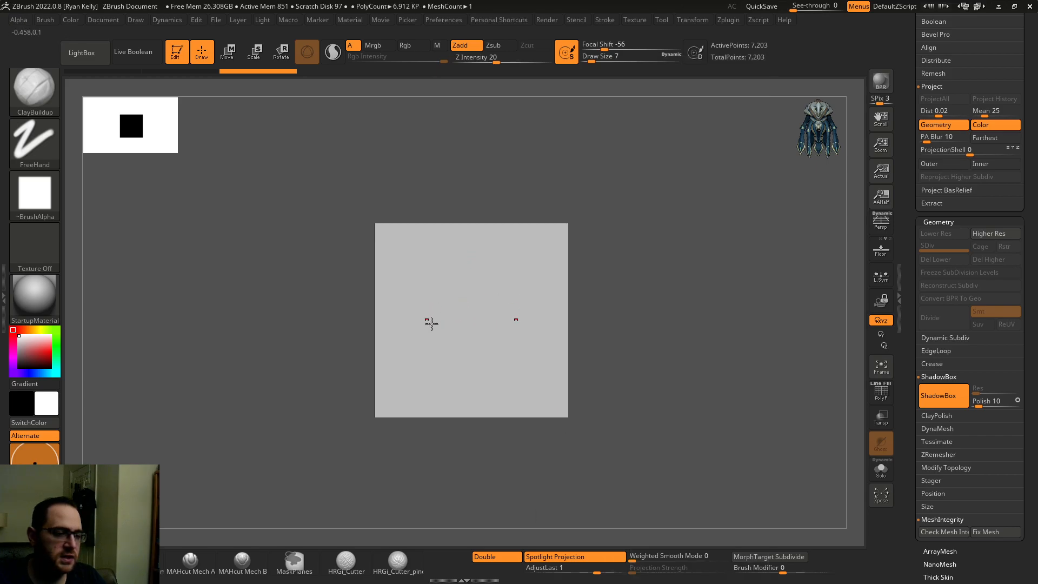
{"action": "left_click_drag", "start_coordinate": [662, 274], "coordinate": [688, 273]}
{"action": "left_click_drag", "start_coordinate": [649, 312], "coordinate": [667, 345]}
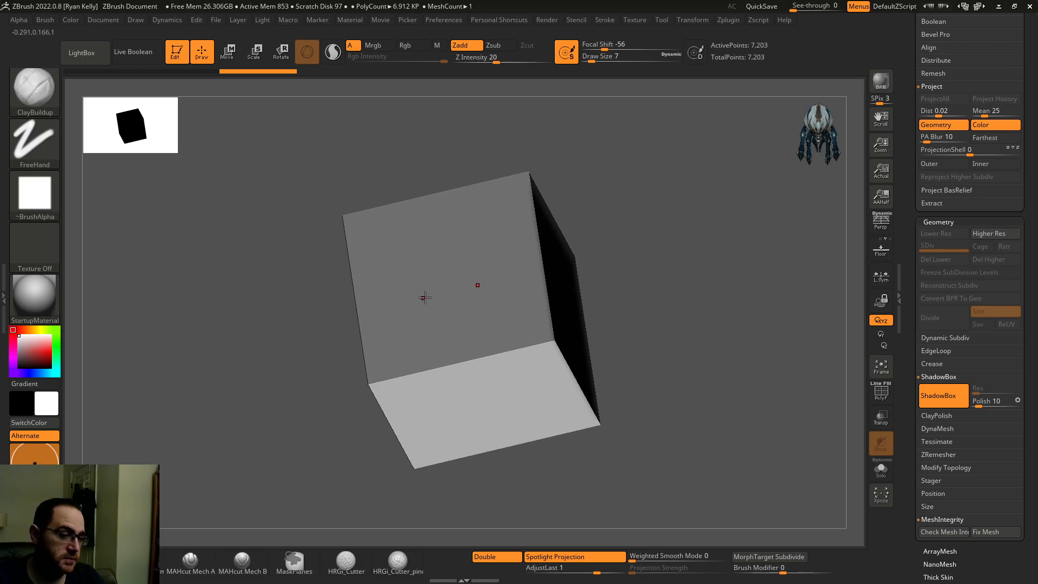
{"action": "left_click_drag", "start_coordinate": [665, 255], "coordinate": [594, 284]}
{"action": "left_click_drag", "start_coordinate": [634, 372], "coordinate": [688, 341]}
{"action": "left_click_drag", "start_coordinate": [590, 309], "coordinate": [550, 308]}
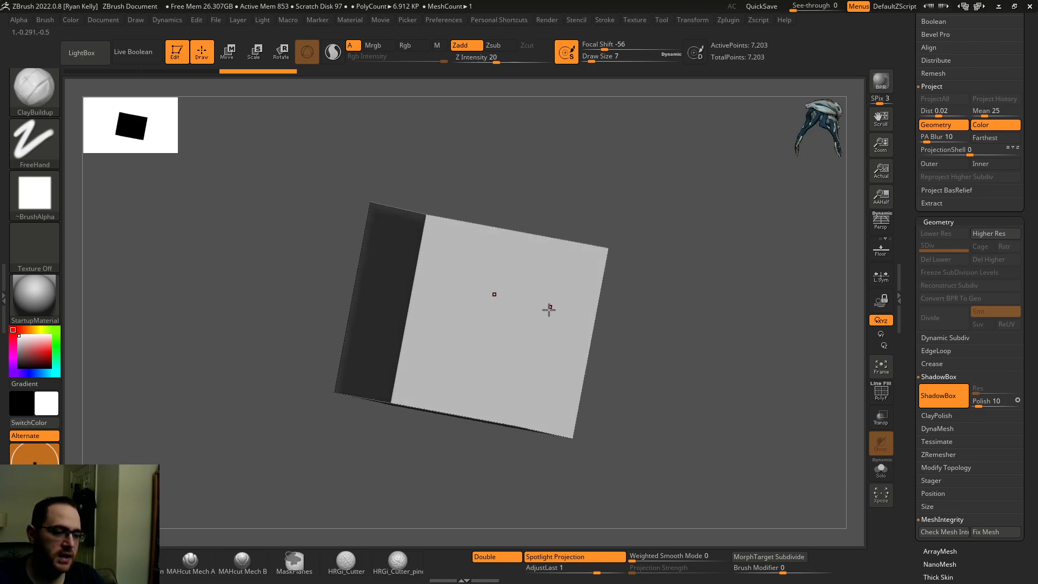
{"action": "left_click_drag", "start_coordinate": [672, 295], "coordinate": [490, 305], "text": "shift"}
Adjust the symmetry options for working on the ShadowBox's side face.
{"action": "key", "text": "ctrl+space"}
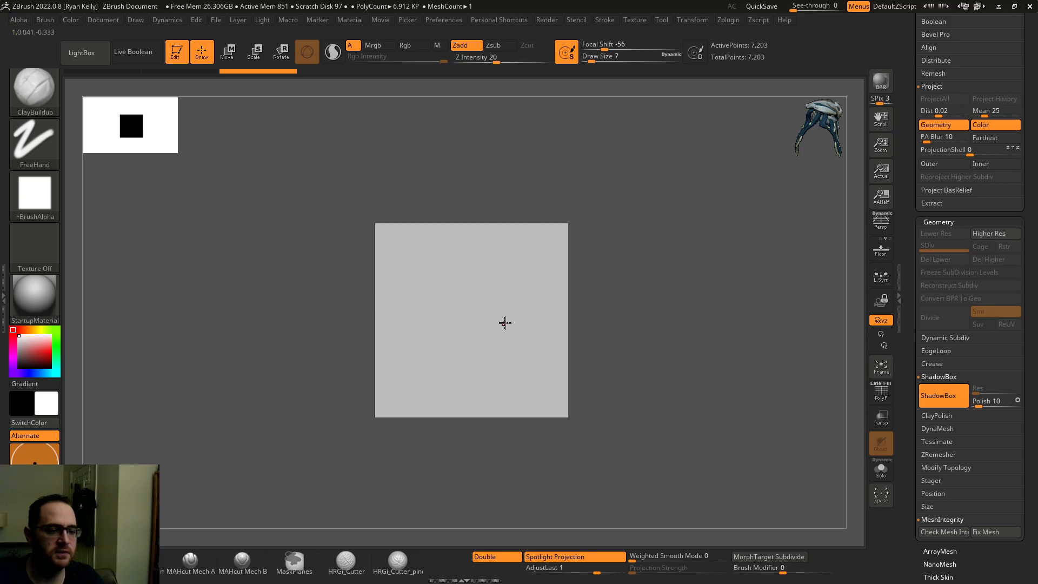
{"action": "key", "text": "ctrl+space"}
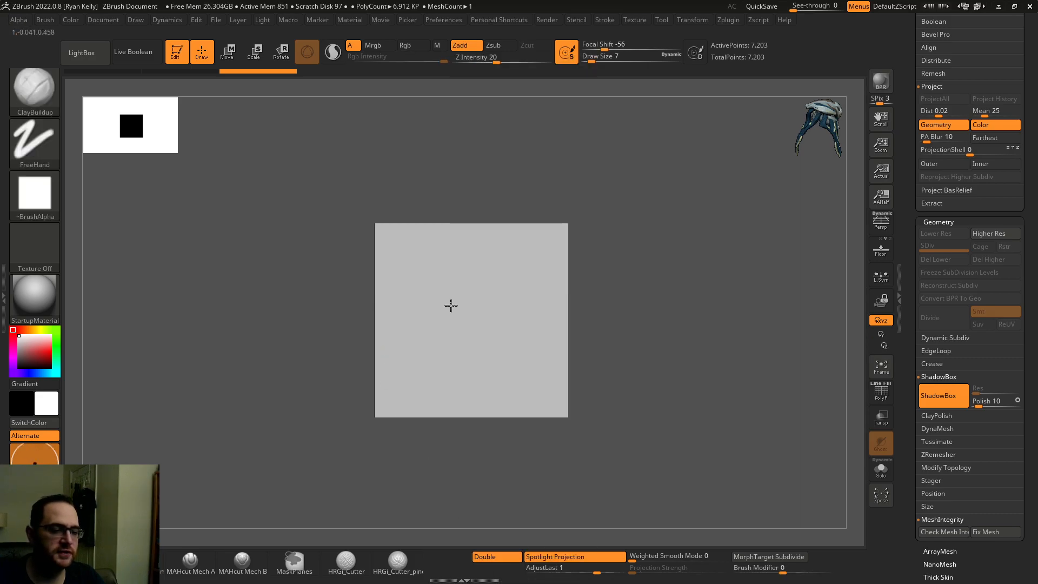
{"action": "key", "text": "ctrl+space"}
{"action": "left_click", "coordinate": [494, 511]}
Turn on the PolyFrame display to show the ShadowBox's grid and view its side face squarely.
{"action": "left_click_drag", "start_coordinate": [624, 312], "coordinate": [777, 368]}
{"action": "left_click", "coordinate": [884, 393]}
{"action": "left_click_drag", "start_coordinate": [727, 289], "coordinate": [832, 266]}
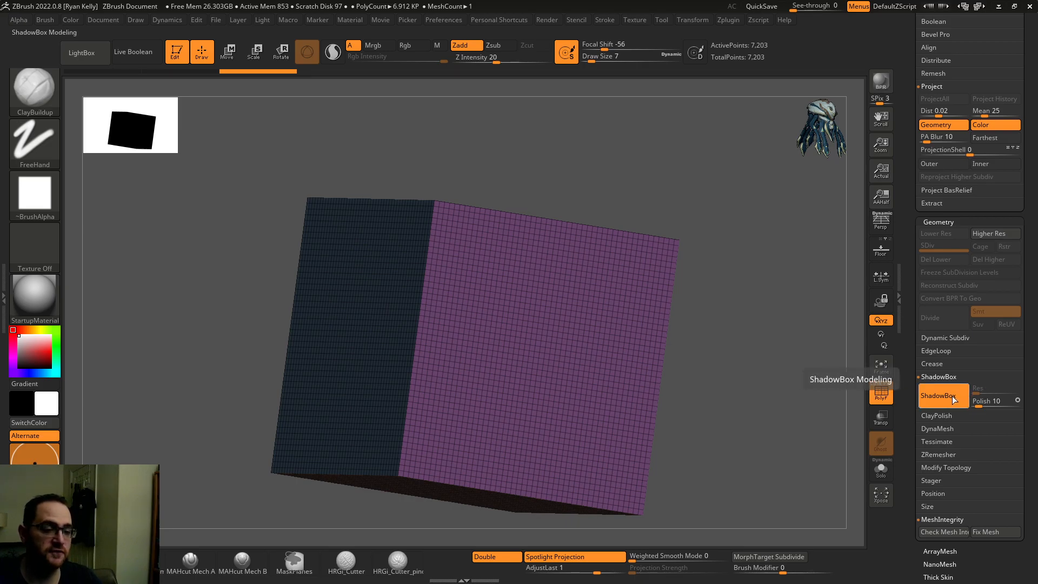
{"action": "left_click_drag", "start_coordinate": [835, 363], "coordinate": [641, 344]}
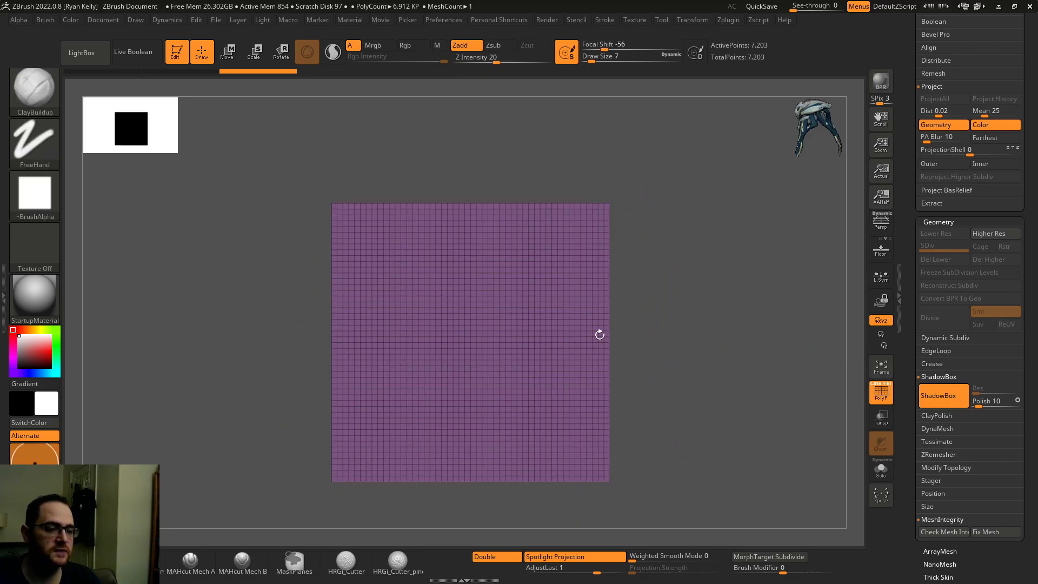
Mask a rounded five-sided shape onto the squarely viewed ShadowBox face to generate a solid from it.
{"action": "mouse_move", "coordinate": [509, 271]}
{"action": "left_mouse_down", "text": "ctrl"}
{"action": "mouse_move", "coordinate": [399, 327]}
{"action": "mouse_move", "coordinate": [724, 248]}
{"action": "mouse_move", "coordinate": [708, 234]}
{"action": "mouse_move", "coordinate": [730, 267]}
{"action": "mouse_move", "coordinate": [745, 245]}
{"action": "left_mouse_up", "text": "ctrl"}
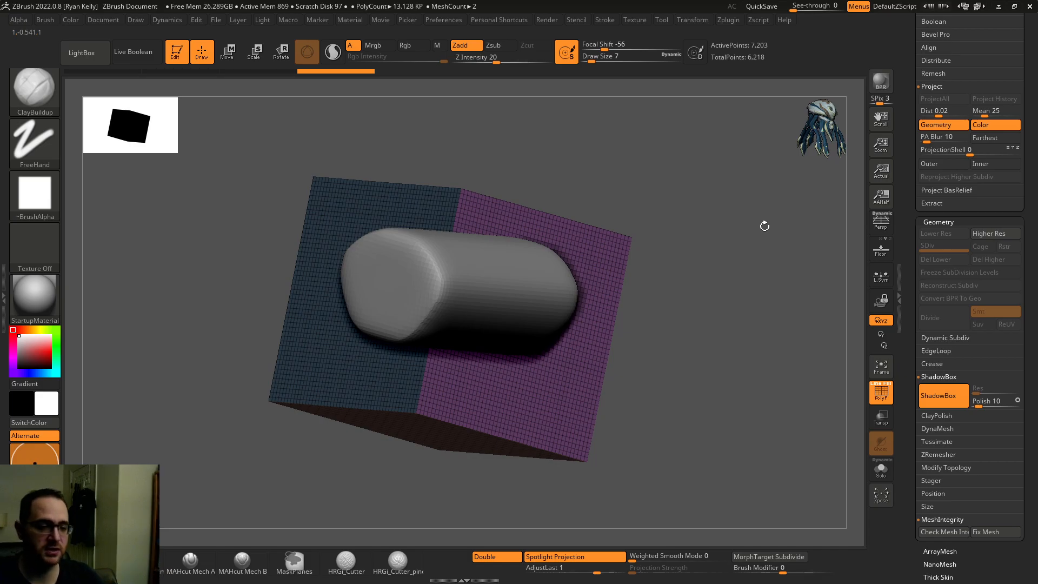
{"action": "left_click_drag", "start_coordinate": [709, 339], "coordinate": [730, 345]}
{"action": "left_click_drag", "start_coordinate": [603, 315], "coordinate": [739, 285], "text": "shift"}
{"action": "key", "text": "ctrl+shift"}
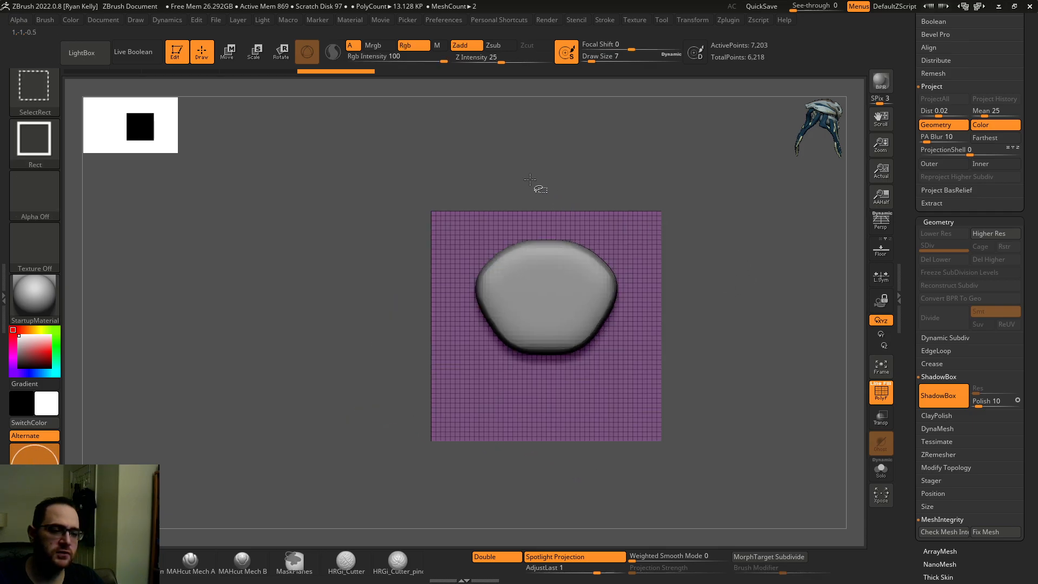
{"action": "mouse_move", "coordinate": [591, 181]}
{"action": "left_mouse_down"}
{"action": "mouse_move", "coordinate": [690, 207]}
{"action": "mouse_move", "coordinate": [829, 292]}
{"action": "left_mouse_up"}
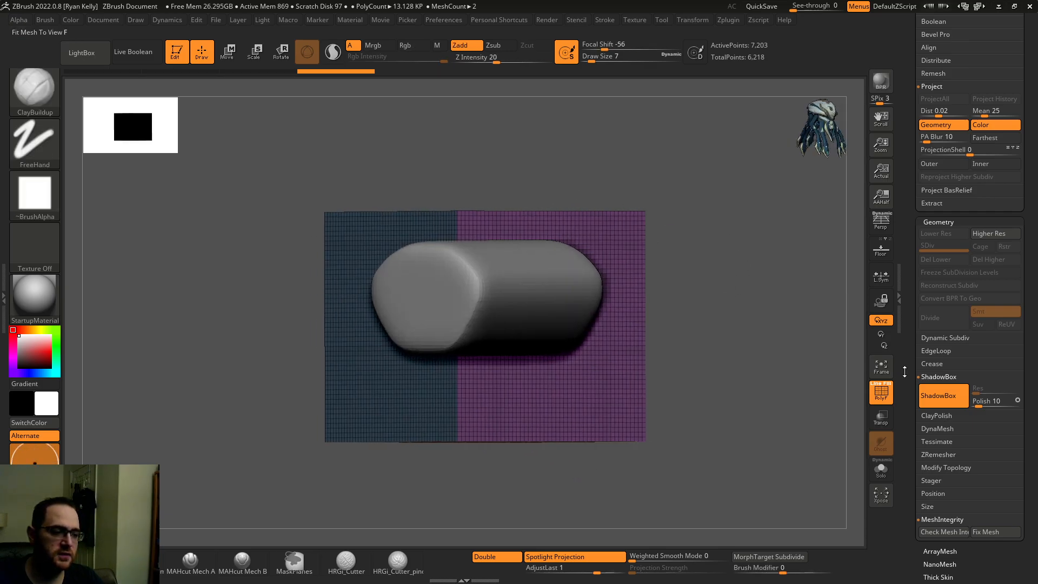
Turn ShadowBox off to convert the solid into a regular mesh, and inspect its wireframe and polygroups.
{"action": "left_click", "coordinate": [940, 395]}
{"action": "left_click_drag", "start_coordinate": [719, 308], "coordinate": [816, 389]}
{"action": "left_click", "coordinate": [881, 393]}
{"action": "left_click", "coordinate": [880, 394]}
{"action": "mouse_move", "coordinate": [766, 368]}
{"action": "left_mouse_down"}
{"action": "mouse_move", "coordinate": [796, 316]}
{"action": "mouse_move", "coordinate": [758, 353]}
{"action": "mouse_move", "coordinate": [766, 303]}
{"action": "mouse_move", "coordinate": [759, 333]}
{"action": "mouse_move", "coordinate": [779, 351]}
{"action": "mouse_move", "coordinate": [768, 362]}
{"action": "left_mouse_up"}
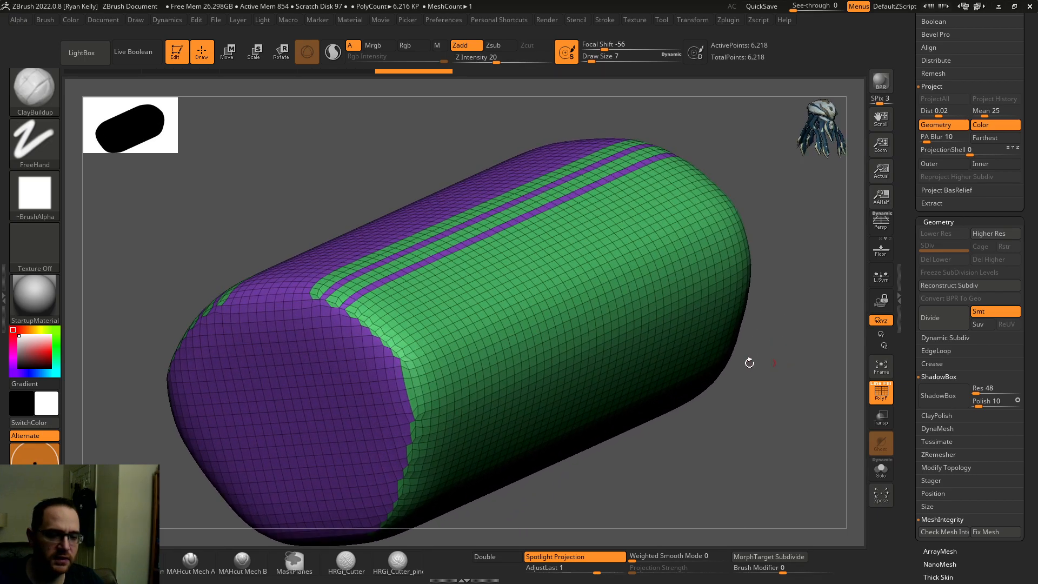
{"action": "left_click_drag", "start_coordinate": [165, 284], "coordinate": [228, 286]}
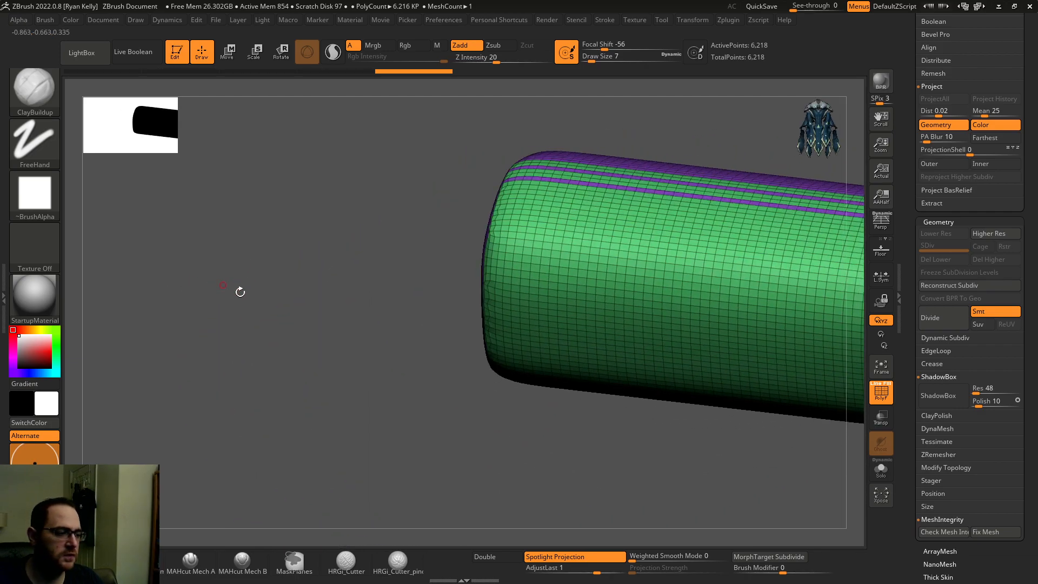
{"action": "left_click_drag", "start_coordinate": [860, 462], "coordinate": [726, 457], "text": "alt"}
Undo and redo the conversion repeatedly to compare the ShadowBox with the finished mesh.
{"action": "key", "text": "ctrl+z"}
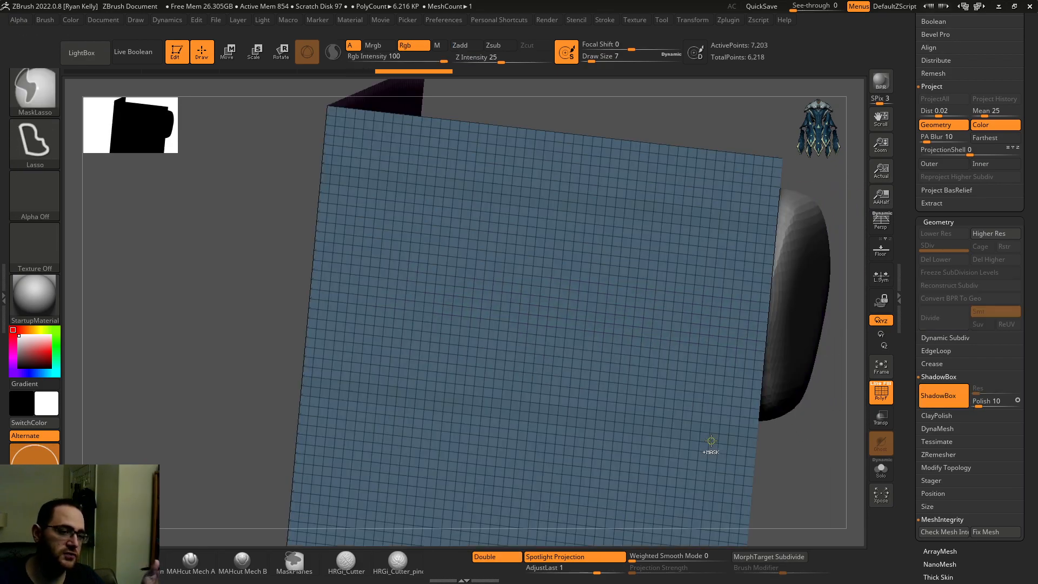
{"action": "key", "text": "ctrl+shift+z"}
{"action": "key", "text": "ctrl+z"}
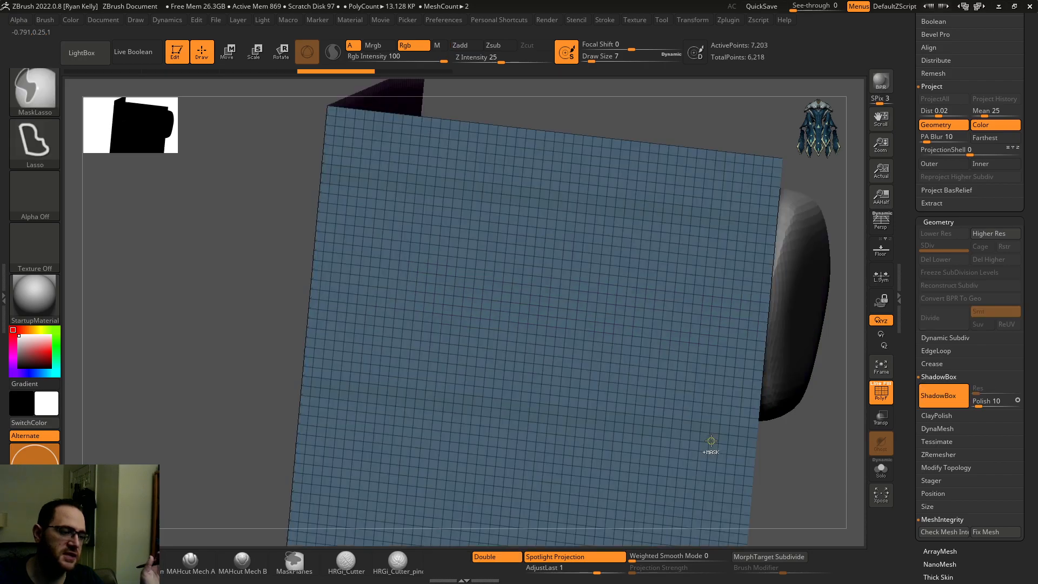
{"action": "key", "text": "ctrl+shift+z"}
{"action": "mouse_move", "coordinate": [840, 453]}
{"action": "left_mouse_down"}
{"action": "mouse_move", "coordinate": [757, 449]}
{"action": "mouse_move", "coordinate": [773, 457]}
{"action": "left_mouse_up"}
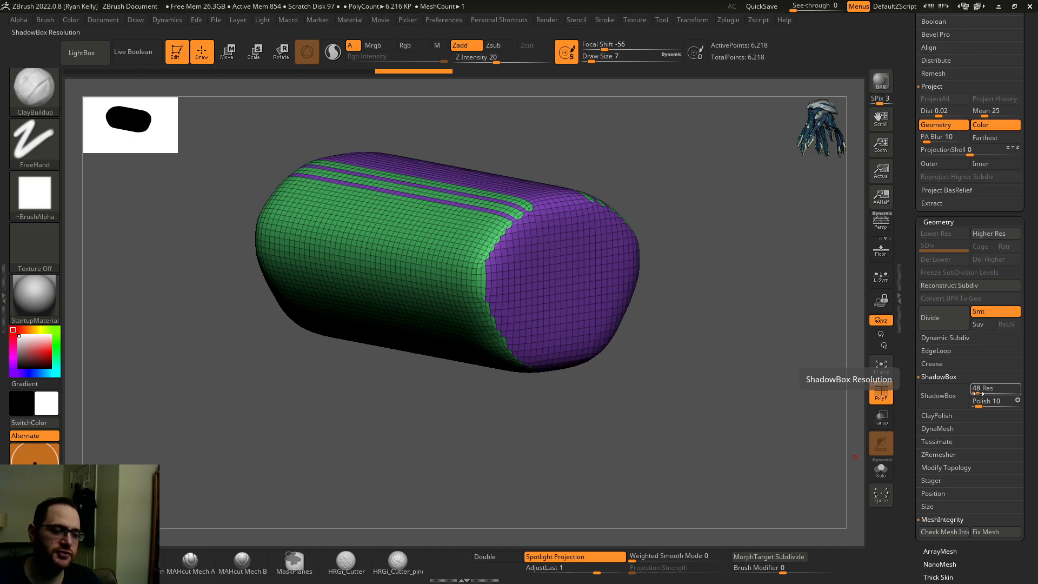
Set the ShadowBox Polish to 0 and switch ShadowBox on and off again to test the unpolished shape.
{"action": "left_click_drag", "start_coordinate": [980, 405], "coordinate": [971, 405]}
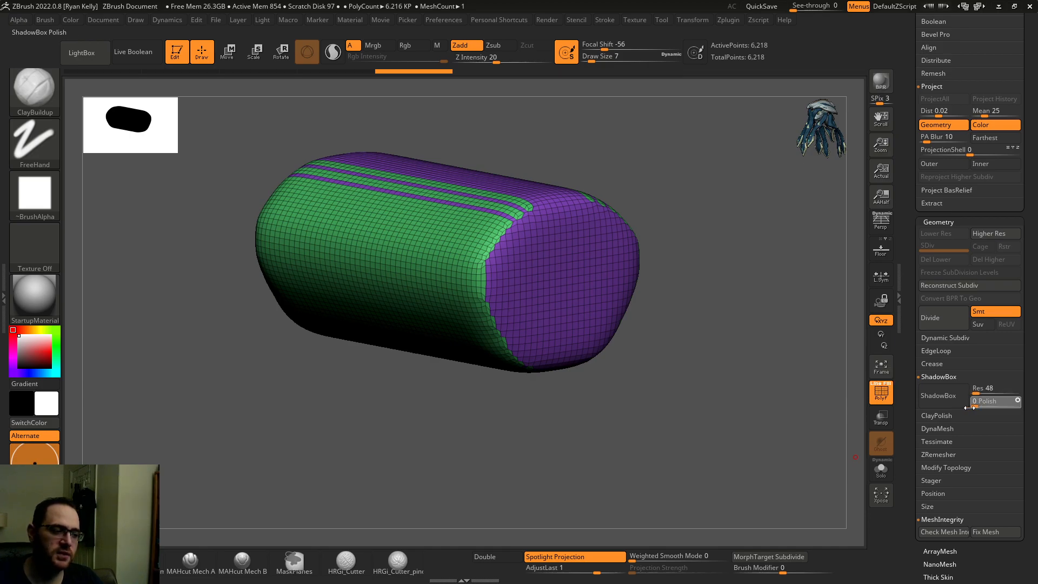
{"action": "left_click", "coordinate": [937, 395]}
{"action": "mouse_move", "coordinate": [822, 402]}
{"action": "left_mouse_down"}
{"action": "mouse_move", "coordinate": [811, 414]}
{"action": "mouse_move", "coordinate": [797, 401]}
{"action": "mouse_move", "coordinate": [805, 411]}
{"action": "left_mouse_up"}
{"action": "left_click", "coordinate": [938, 395]}
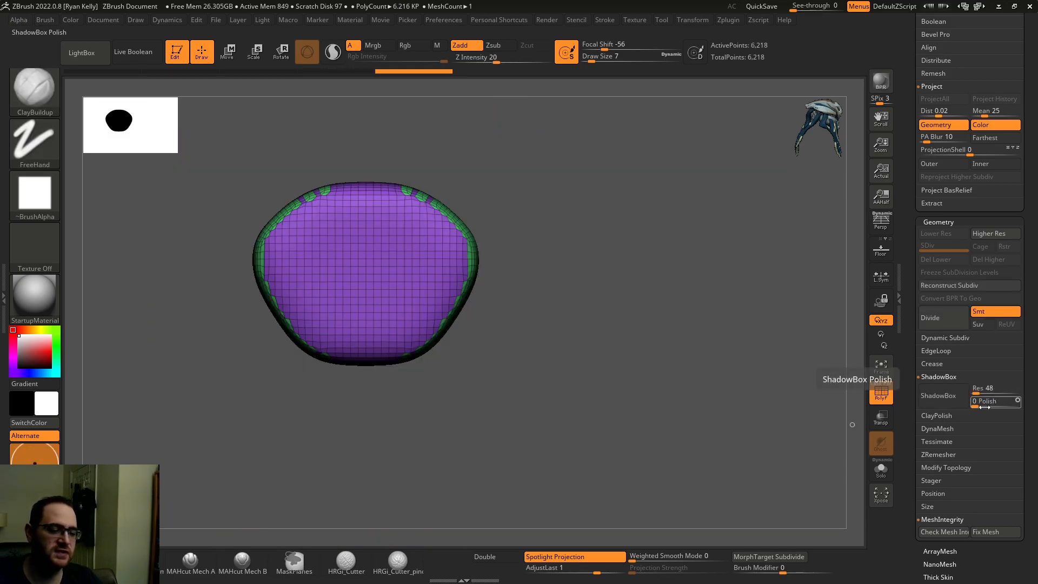
Set the ShadowBox Polish to 32 and rebuild the solid in ShadowBox to check its smoothing before returning to the mesh.
{"action": "left_click_drag", "start_coordinate": [982, 406], "coordinate": [988, 405]}
{"action": "left_click", "coordinate": [938, 395]}
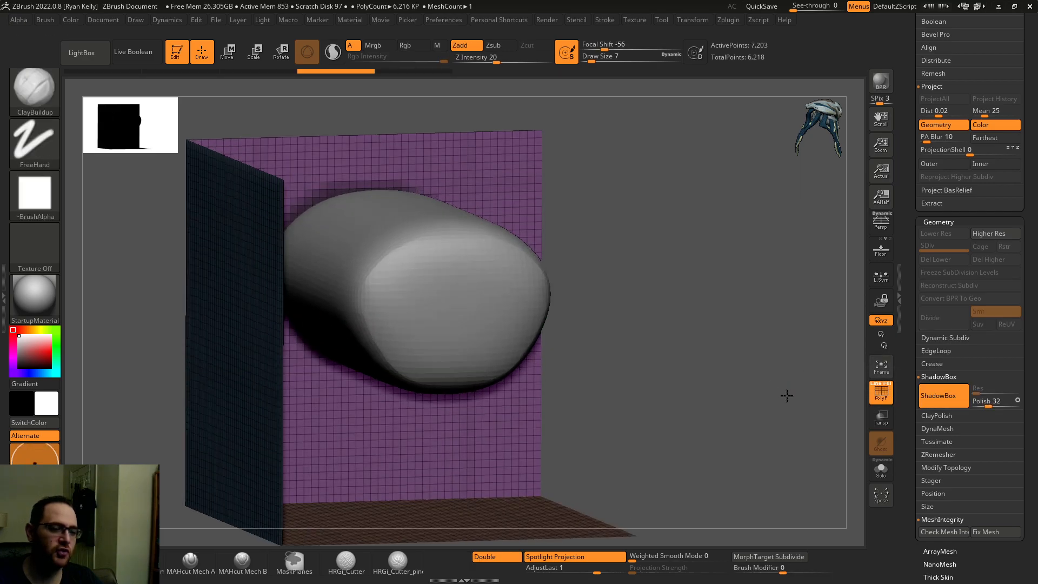
{"action": "left_click_drag", "start_coordinate": [786, 394], "coordinate": [567, 383]}
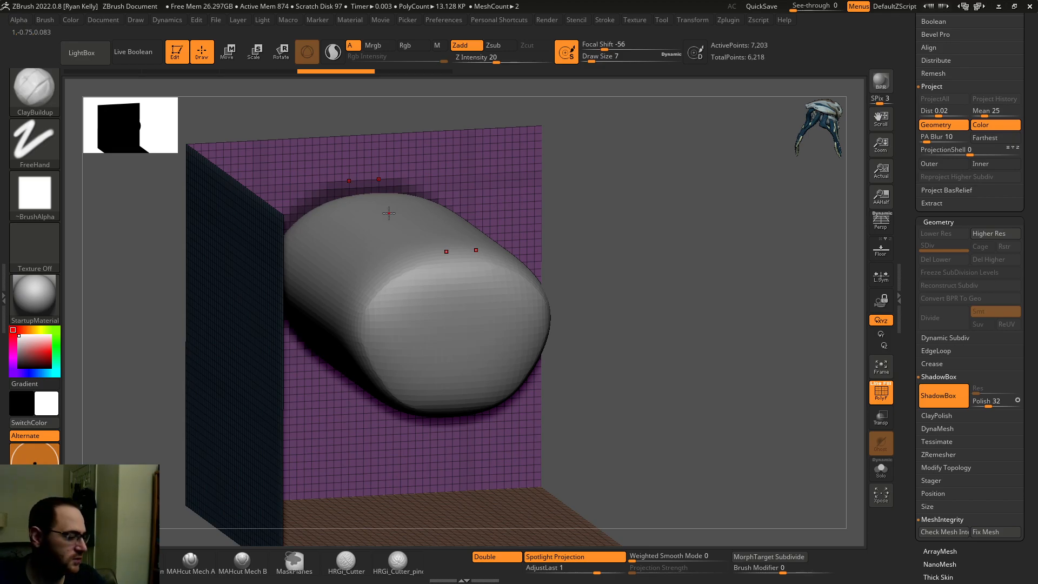
{"action": "mouse_move", "coordinate": [654, 265]}
{"action": "left_mouse_down"}
{"action": "mouse_move", "coordinate": [670, 281]}
{"action": "mouse_move", "coordinate": [692, 270]}
{"action": "left_mouse_up"}
{"action": "key", "text": "ctrl"}
{"action": "left_click", "coordinate": [937, 395]}
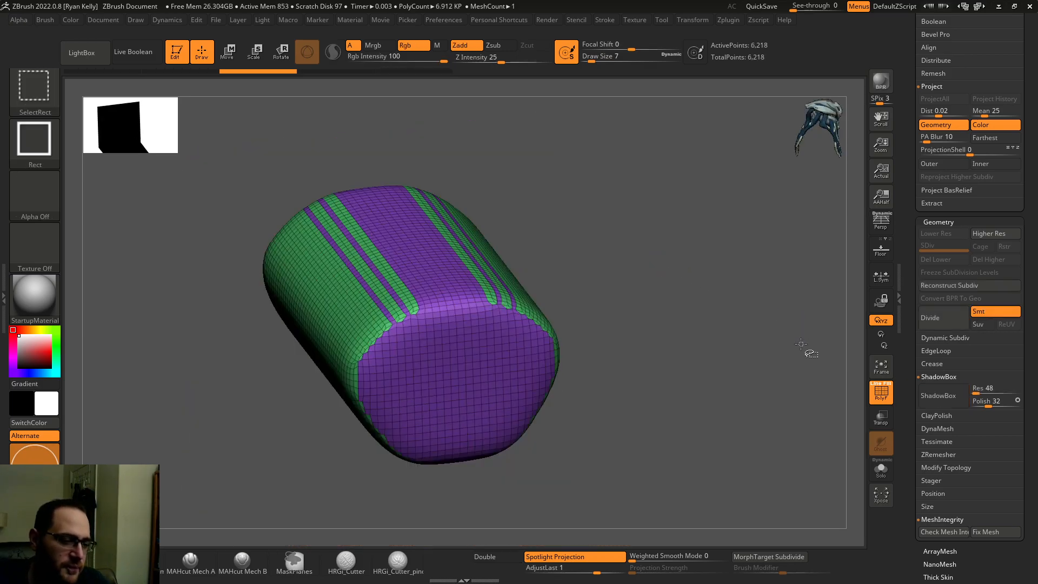
Rebuild the solid at Polish 32 in both the filled-dot and open-circle polish modes to compare them.
{"action": "left_click", "coordinate": [1017, 400]}
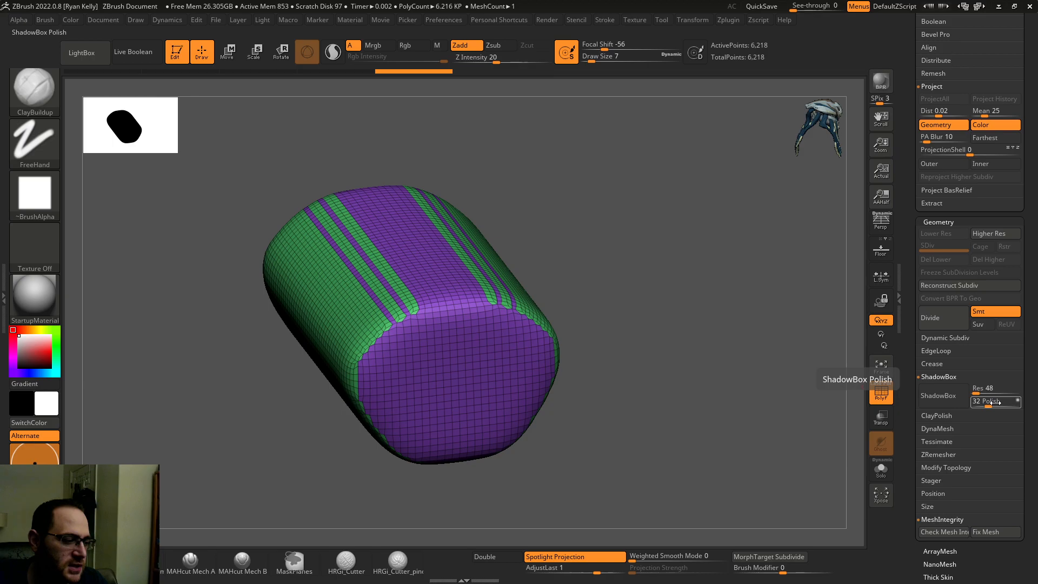
{"action": "left_click", "coordinate": [937, 400]}
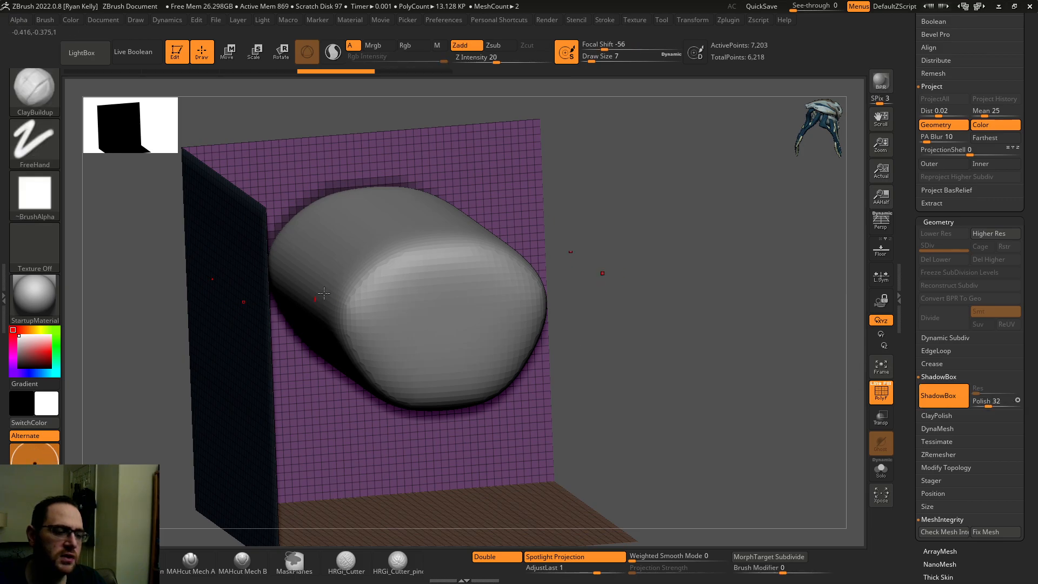
{"action": "left_click_drag", "start_coordinate": [641, 270], "coordinate": [698, 264]}
{"action": "left_click", "coordinate": [782, 332], "text": "ctrl+shift"}
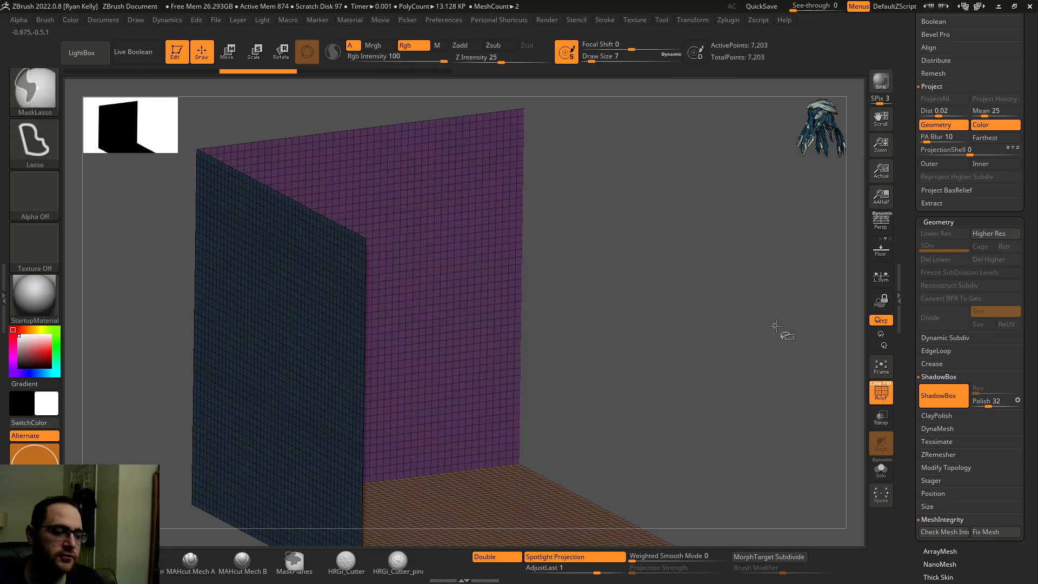
{"action": "left_click", "coordinate": [836, 354], "text": "ctrl+shift"}
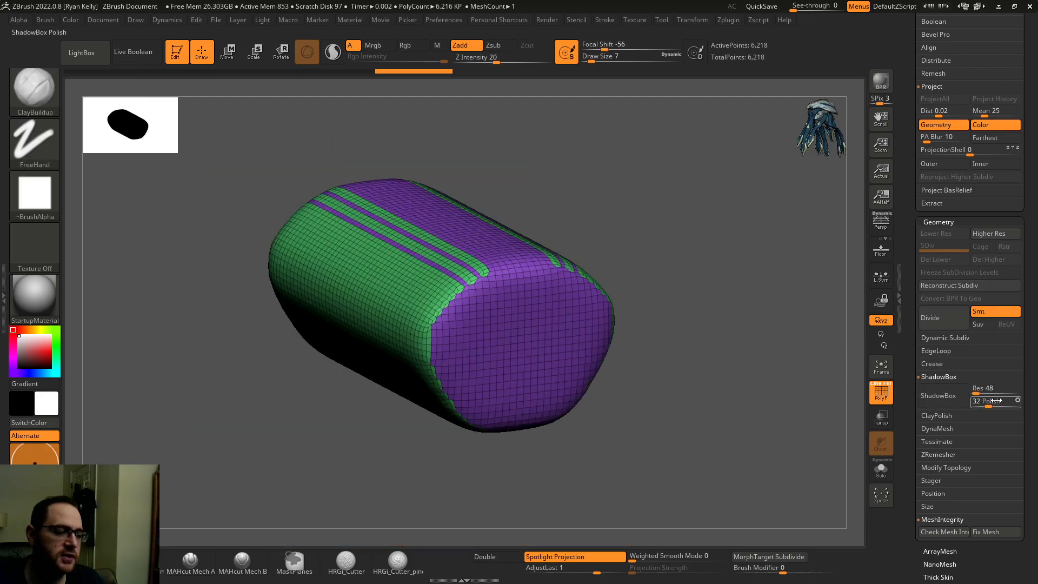
{"action": "left_click", "coordinate": [940, 395]}
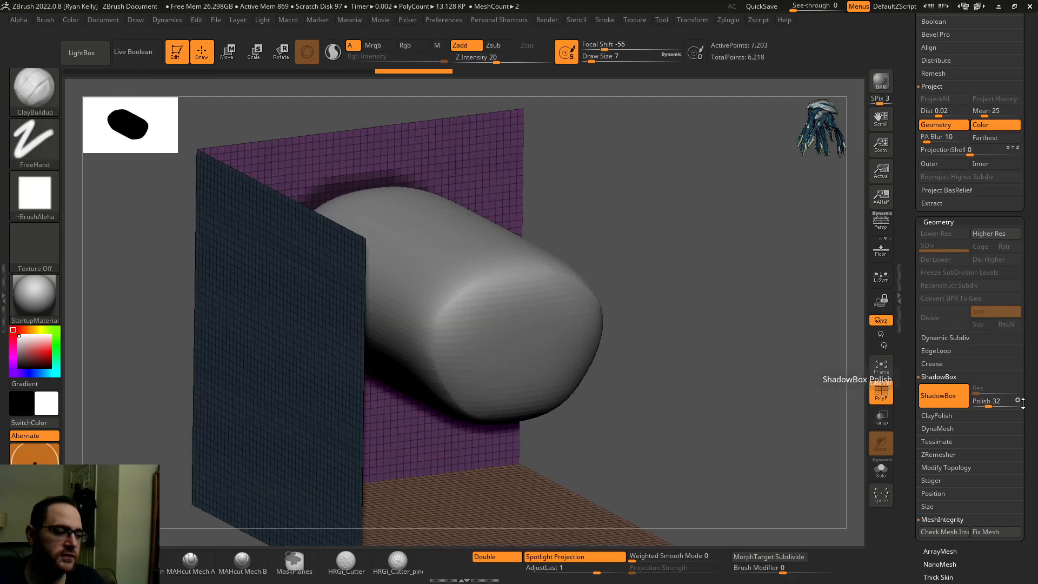
{"action": "key", "text": "ctrl+shift+z"}
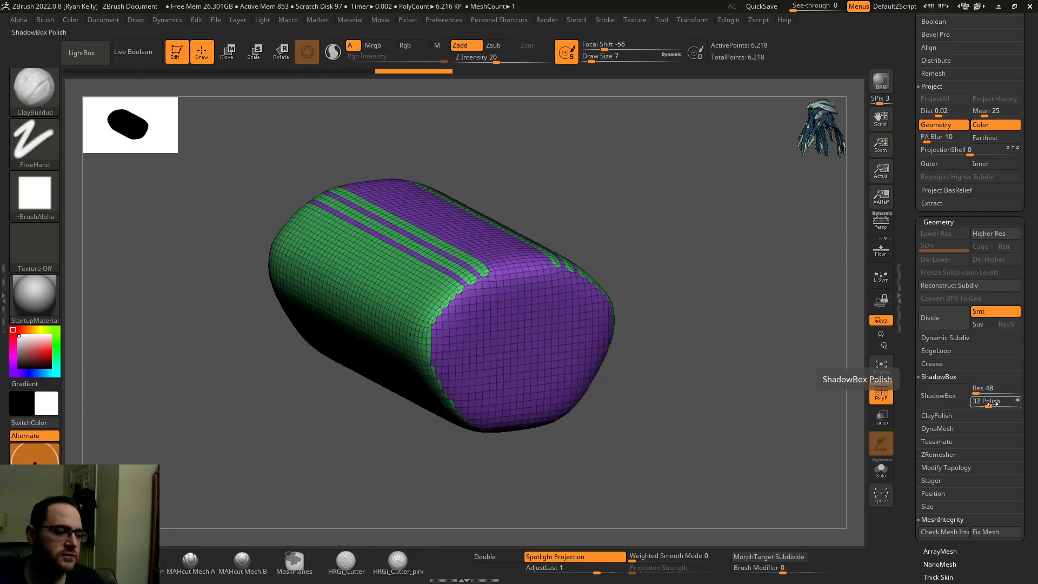
Set the ShadowBox Polish to 73 in the filled-dot mode, rebuild the solid to check it, and turn ShadowBox off.
{"action": "left_click_drag", "start_coordinate": [989, 406], "coordinate": [997, 406]}
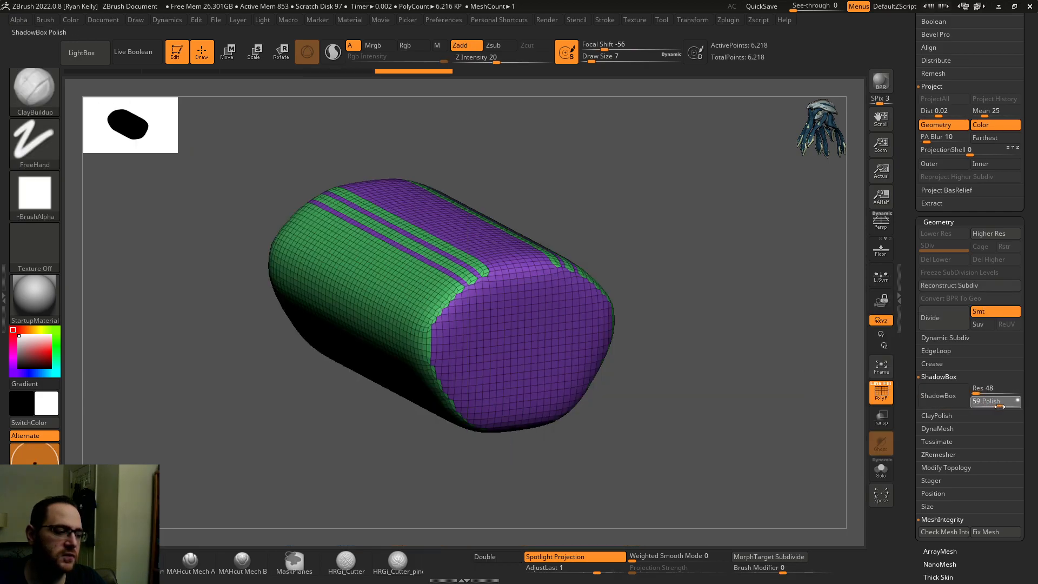
{"action": "left_click_drag", "start_coordinate": [755, 327], "coordinate": [731, 319]}
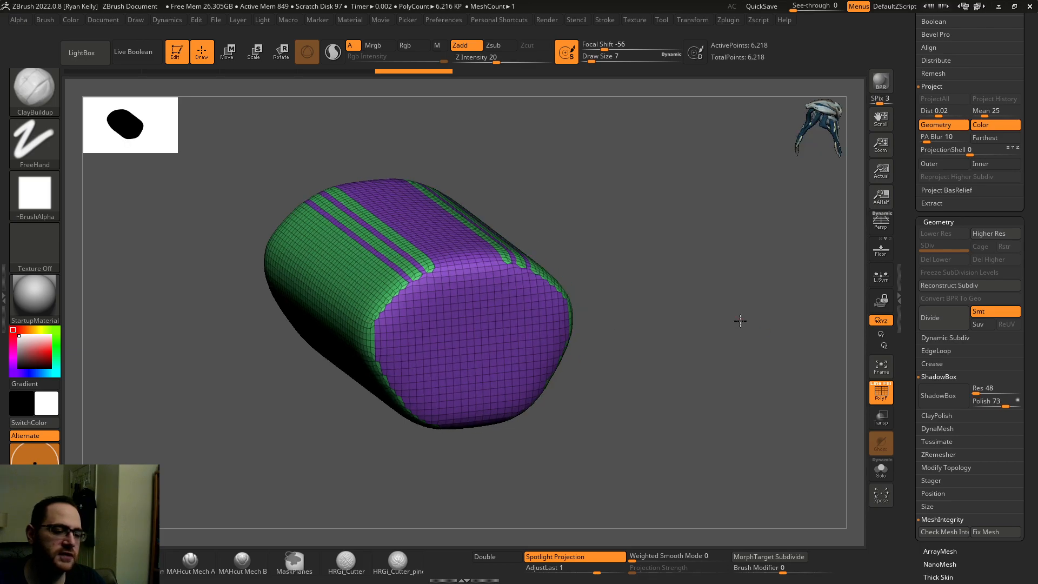
{"action": "left_click", "coordinate": [928, 394]}
{"action": "left_click_drag", "start_coordinate": [786, 342], "coordinate": [770, 330]}
{"action": "left_click_drag", "start_coordinate": [633, 344], "coordinate": [560, 314]}
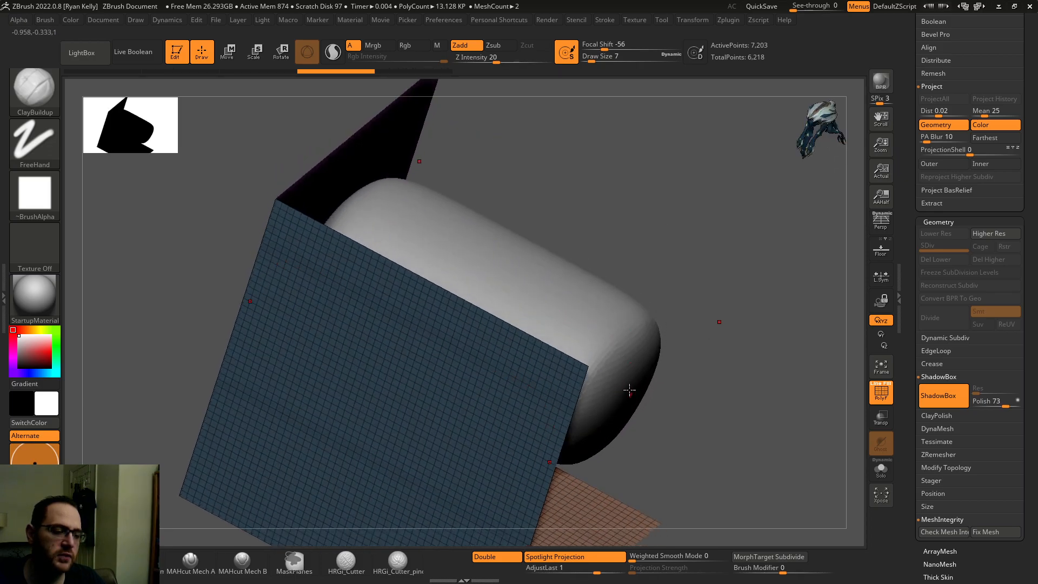
{"action": "left_click", "coordinate": [922, 400]}
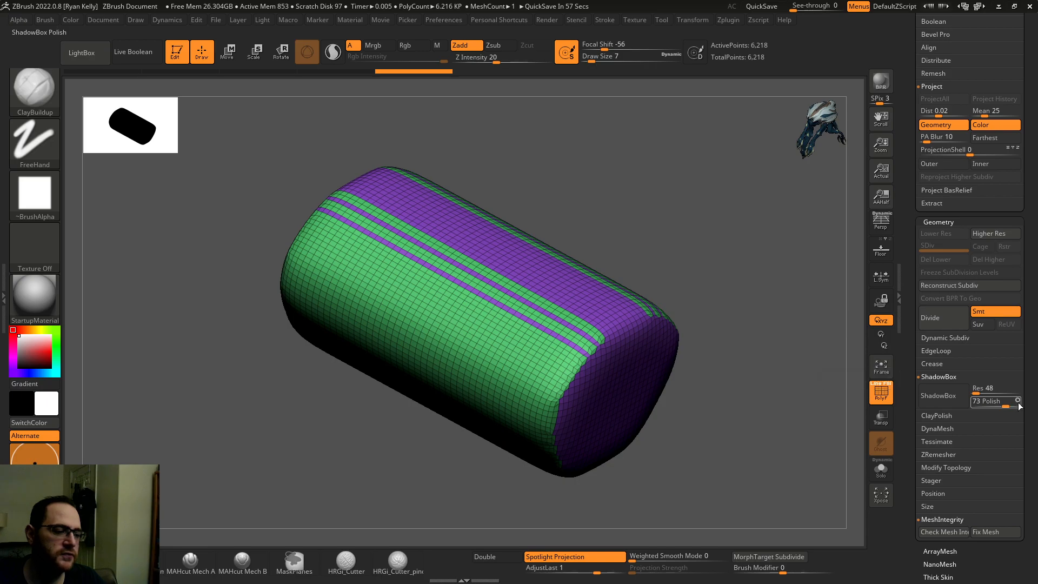
Rebuild the solid in ShadowBox at Polish 73 with the open-circle polish mode, and undo back to the empty box.
{"action": "left_click", "coordinate": [938, 395]}
{"action": "left_click_drag", "start_coordinate": [797, 294], "coordinate": [746, 313]}
{"action": "left_click", "coordinate": [750, 290], "text": "ctrl"}
{"action": "key", "text": "ctrl+z"}
{"action": "key", "text": "ctrl+z"}
{"action": "mouse_move", "coordinate": [814, 344]}
{"action": "left_mouse_down"}
{"action": "mouse_move", "coordinate": [843, 349]}
{"action": "mouse_move", "coordinate": [810, 353]}
{"action": "left_mouse_up"}
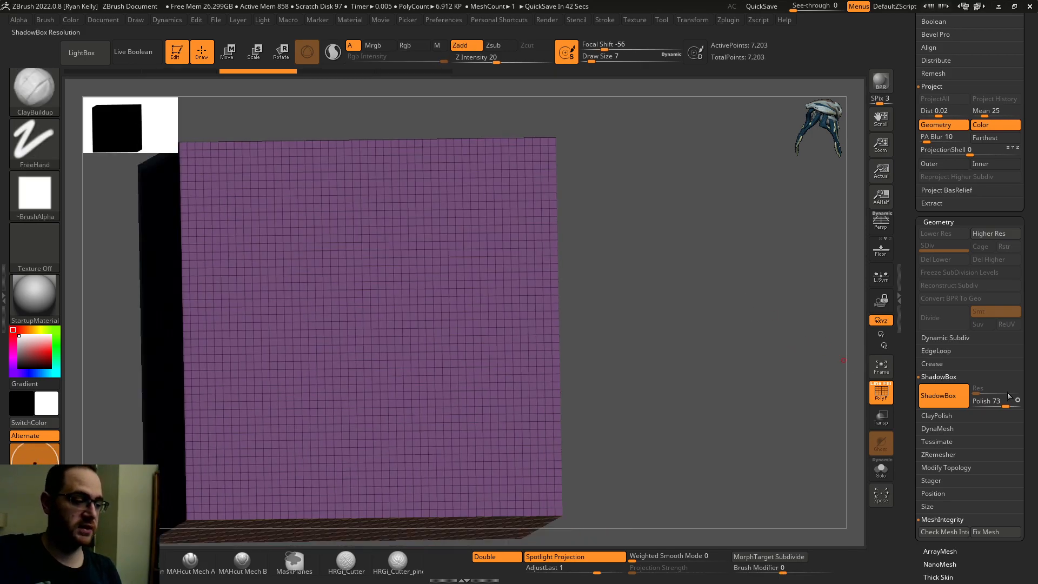
Set the ShadowBox resolution to 16, and undo and redo to compare the box with the mesh.
{"action": "left_click", "coordinate": [964, 395]}
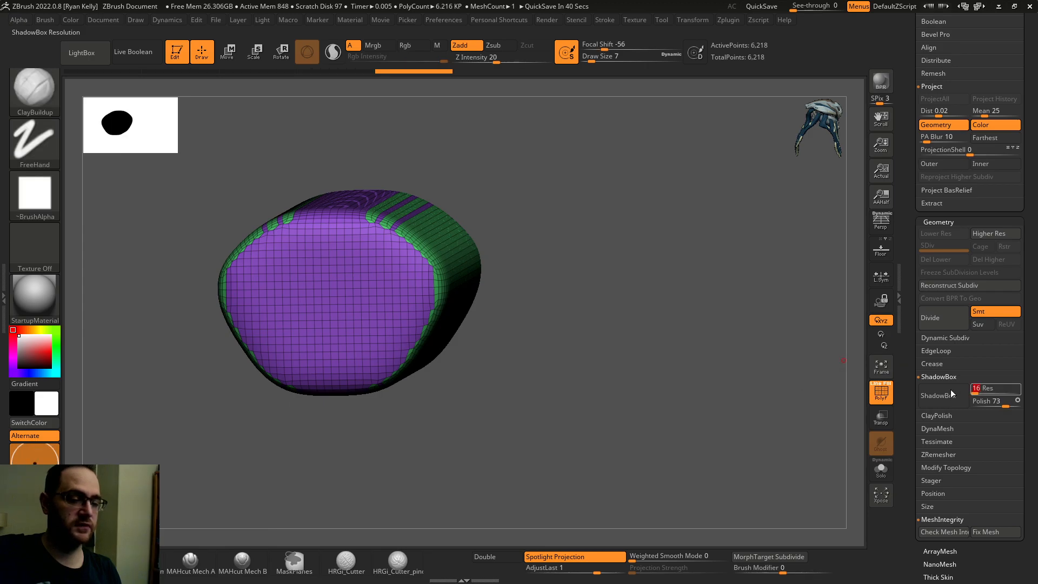
{"action": "key", "text": "ctrl+z"}
{"action": "key", "text": "ctrl+shift+z"}
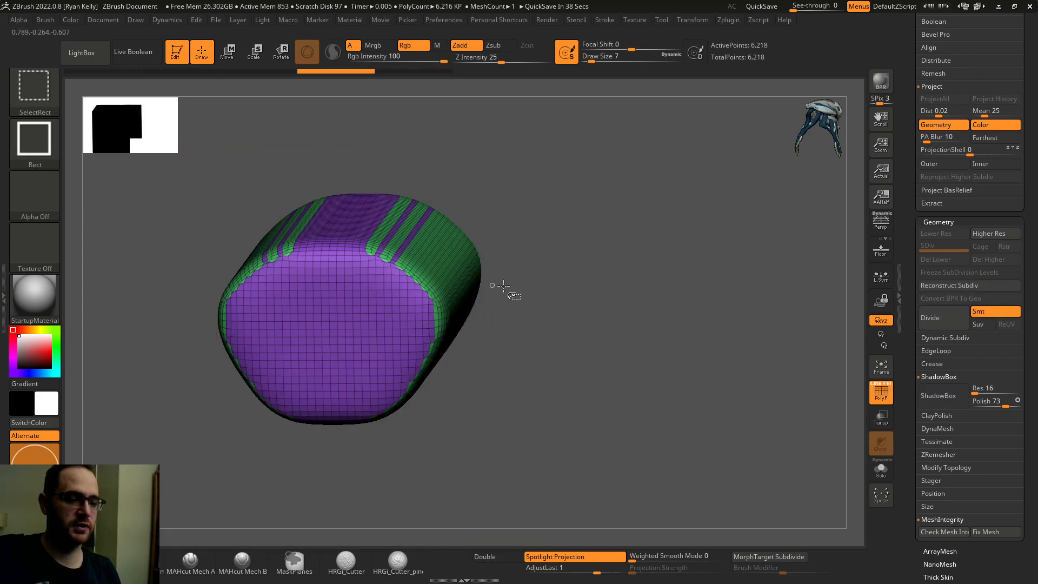
{"action": "key", "text": "ctrl+z"}
{"action": "key", "text": "ctrl+shift+z"}
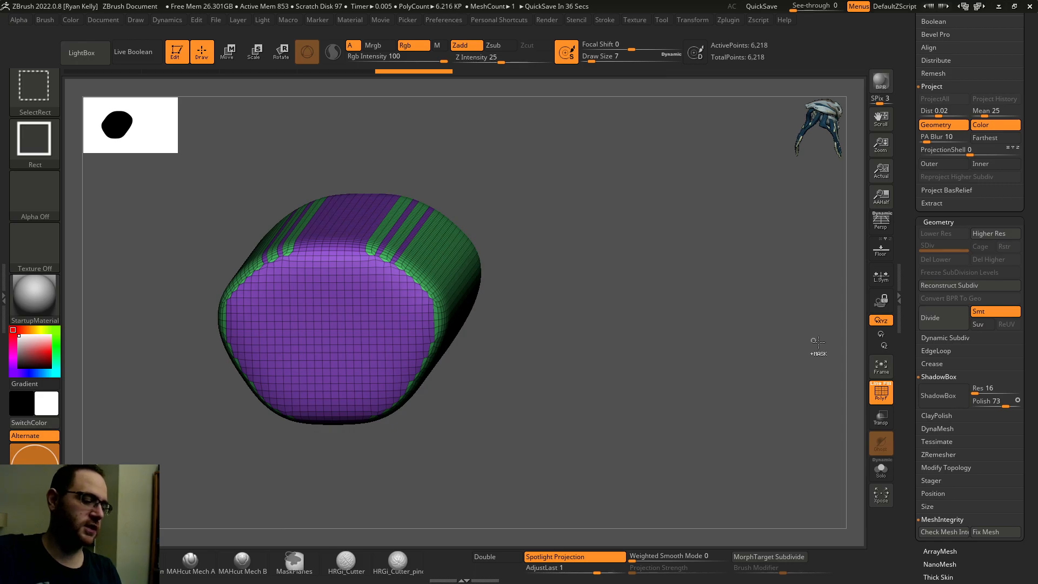
Go back from the mesh to the ShadowBox with its solid and examine the shape from several sides.
{"action": "left_click_drag", "start_coordinate": [742, 351], "coordinate": [746, 335]}
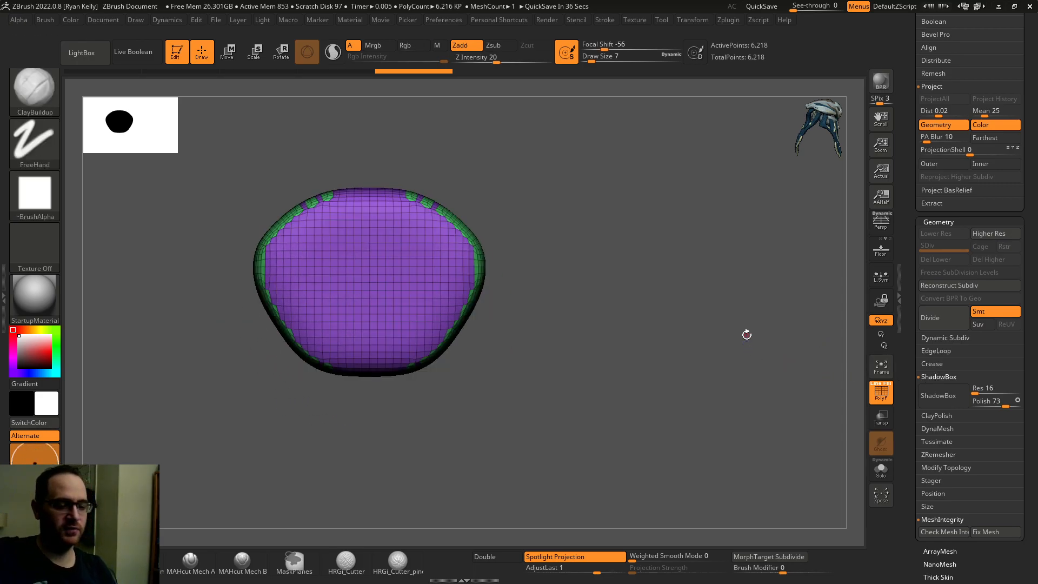
{"action": "left_click_drag", "start_coordinate": [697, 295], "coordinate": [746, 324]}
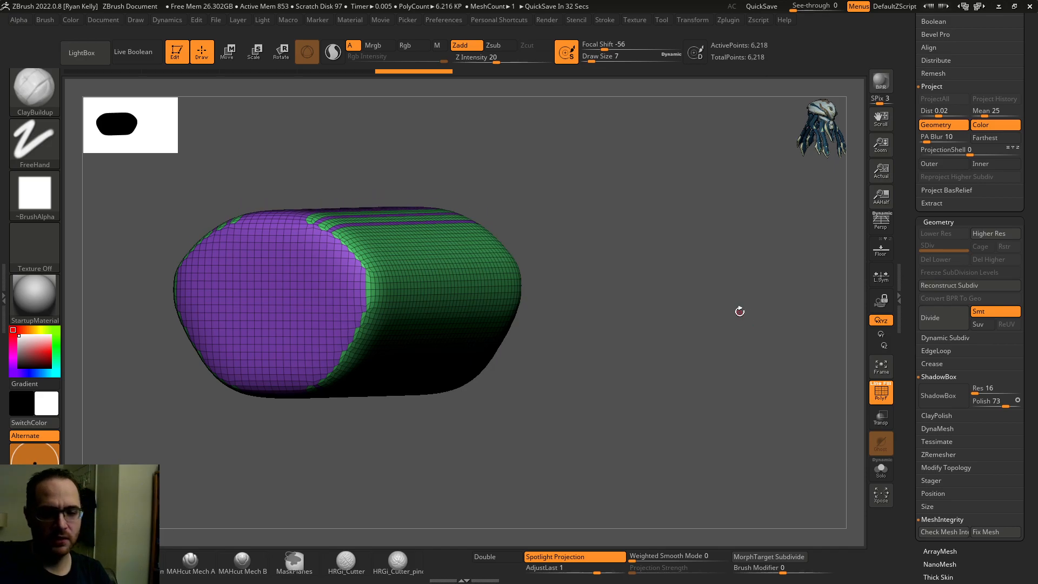
{"action": "key", "text": "ctrl+z"}
{"action": "left_click_drag", "start_coordinate": [697, 309], "coordinate": [704, 292], "text": "alt"}
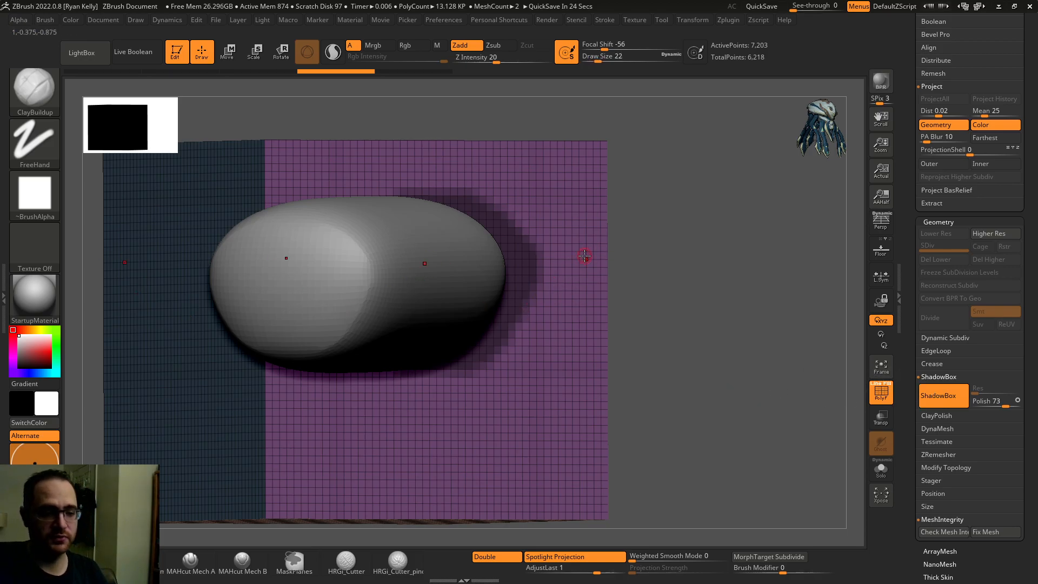
{"action": "right_click_drag", "start_coordinate": [554, 262], "coordinate": [362, 234], "text": "shift"}
{"action": "right_click_drag", "start_coordinate": [362, 195], "coordinate": [400, 185], "text": "alt"}
{"action": "right_click_drag", "start_coordinate": [349, 153], "coordinate": [369, 212], "text": "alt"}
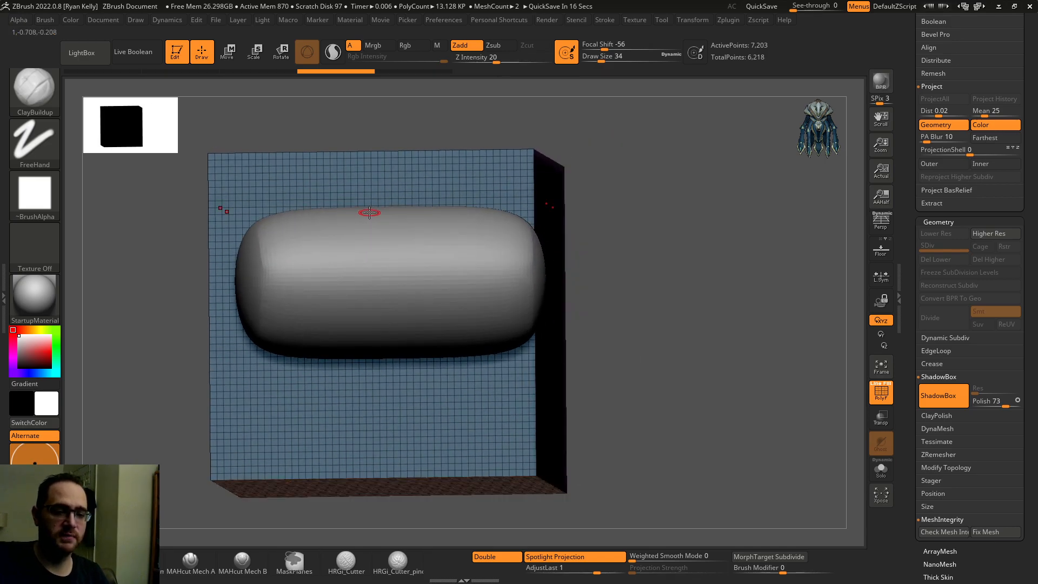
{"action": "right_click_drag", "start_coordinate": [697, 264], "coordinate": [721, 269]}
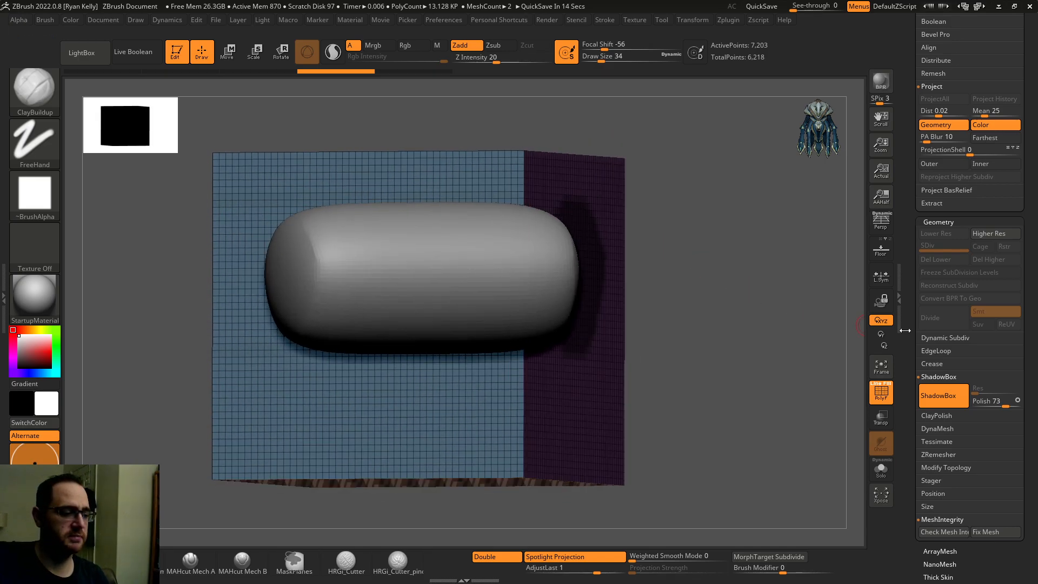
Turn ShadowBox off, raise its resolution to 448, and turn it back on to rebuild the box with a finer grid.
{"action": "left_click", "coordinate": [937, 395]}
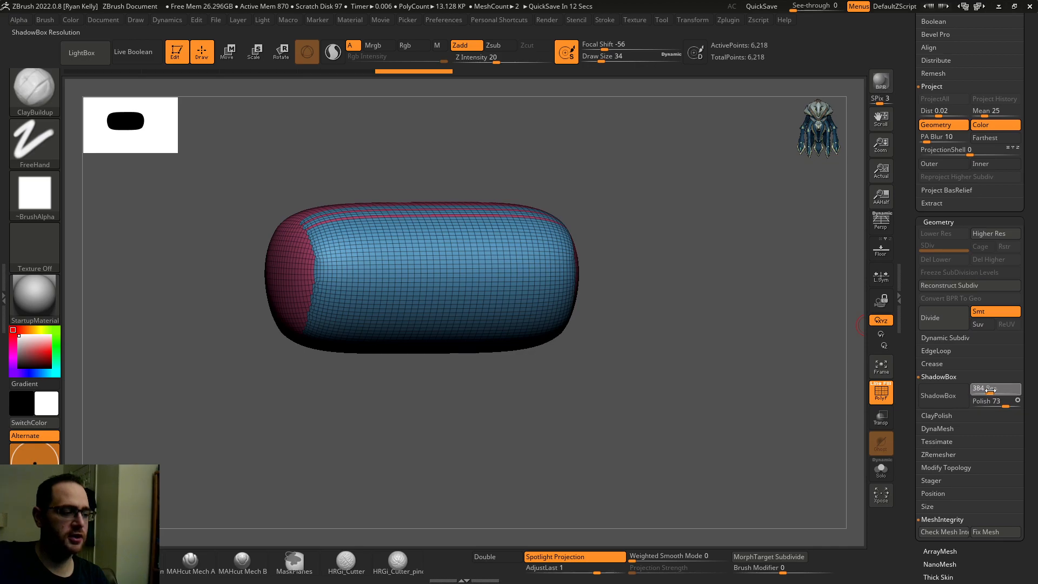
{"action": "right_click_drag", "start_coordinate": [809, 368], "coordinate": [887, 392], "text": "shift"}
{"action": "left_click", "coordinate": [932, 390]}
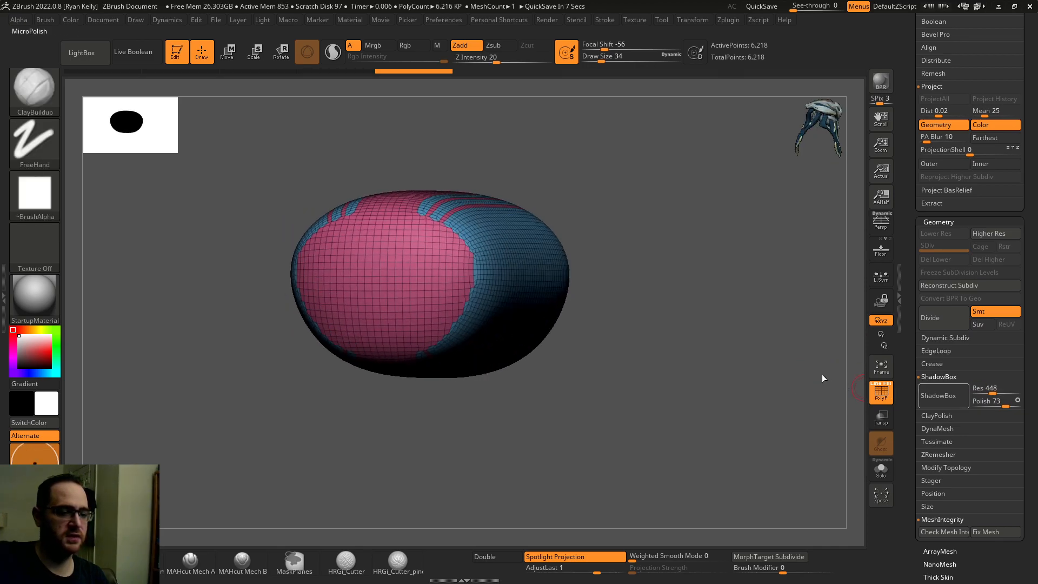
{"action": "right_click_drag", "start_coordinate": [790, 352], "coordinate": [716, 310]}
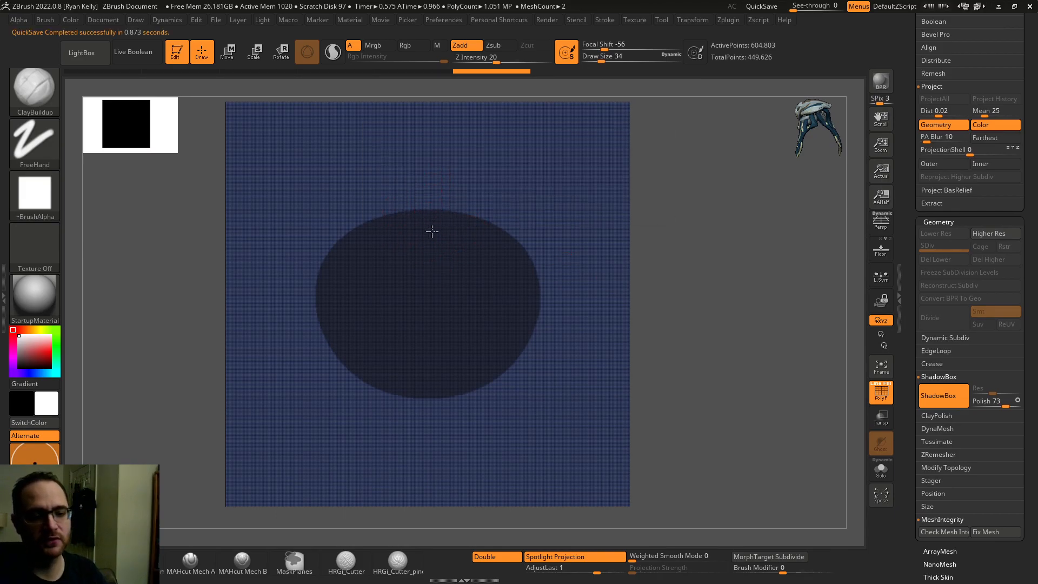
Turn off the polyframe display and examine the edge of the oval mask on the ShadowBox plane up close.
{"action": "scroll", "coordinate": [439, 225], "scroll_direction": "up", "scroll_amount": 3}
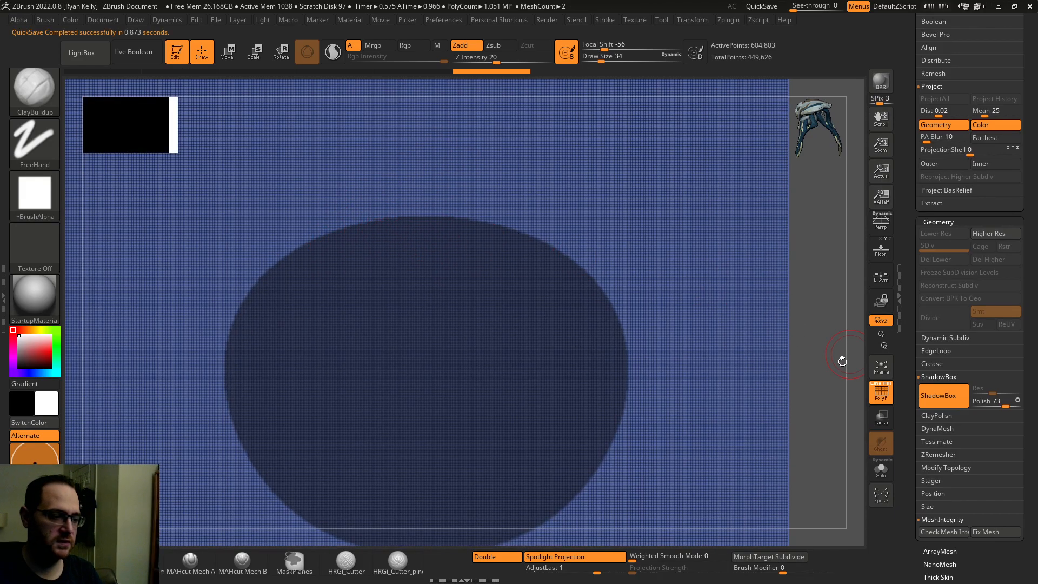
{"action": "left_click", "coordinate": [881, 392]}
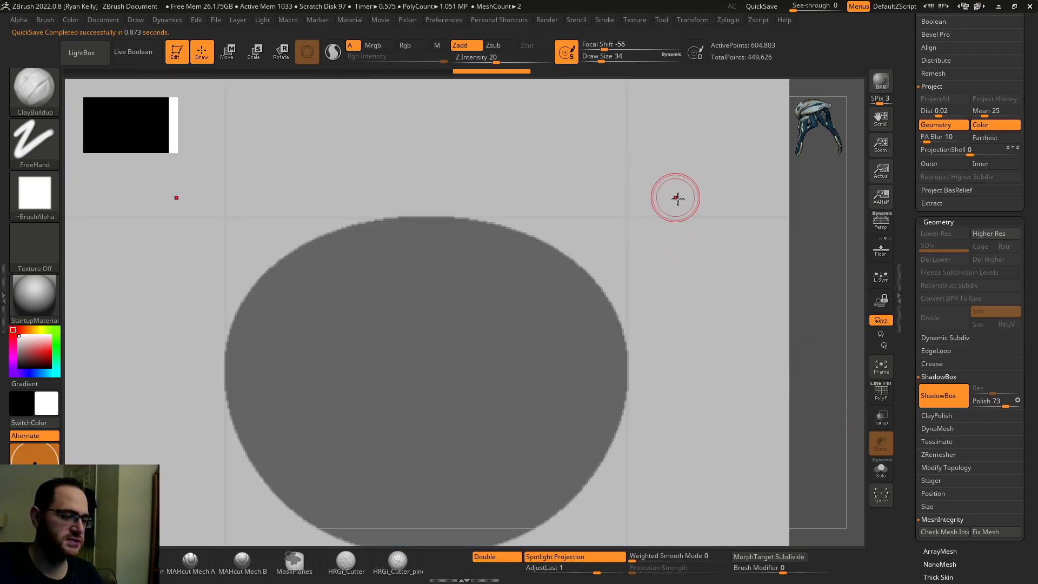
{"action": "right_click_drag", "start_coordinate": [703, 205], "coordinate": [703, 225]}
{"action": "right_click_drag", "start_coordinate": [612, 279], "coordinate": [564, 269]}
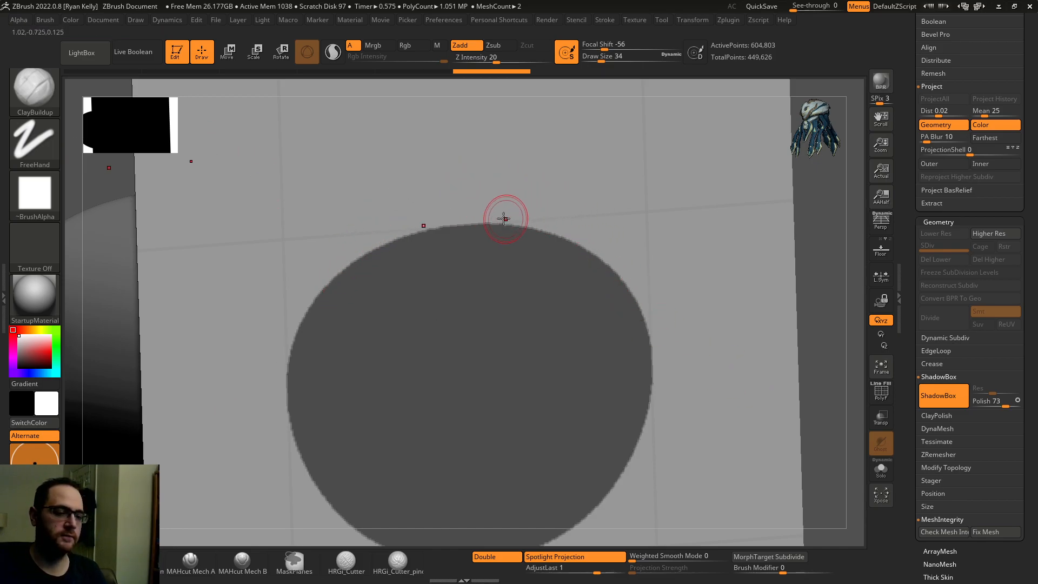
Change the masking brush from MaskLasso to MaskPen.
{"action": "mouse_move", "coordinate": [293, 340]}
{"action": "left_mouse_down", "text": "ctrl"}
{"action": "mouse_move", "coordinate": [308, 286]}
{"action": "mouse_move", "coordinate": [423, 236]}
{"action": "mouse_move", "coordinate": [450, 254]}
{"action": "mouse_move", "coordinate": [362, 234]}
{"action": "left_mouse_up", "text": "ctrl"}
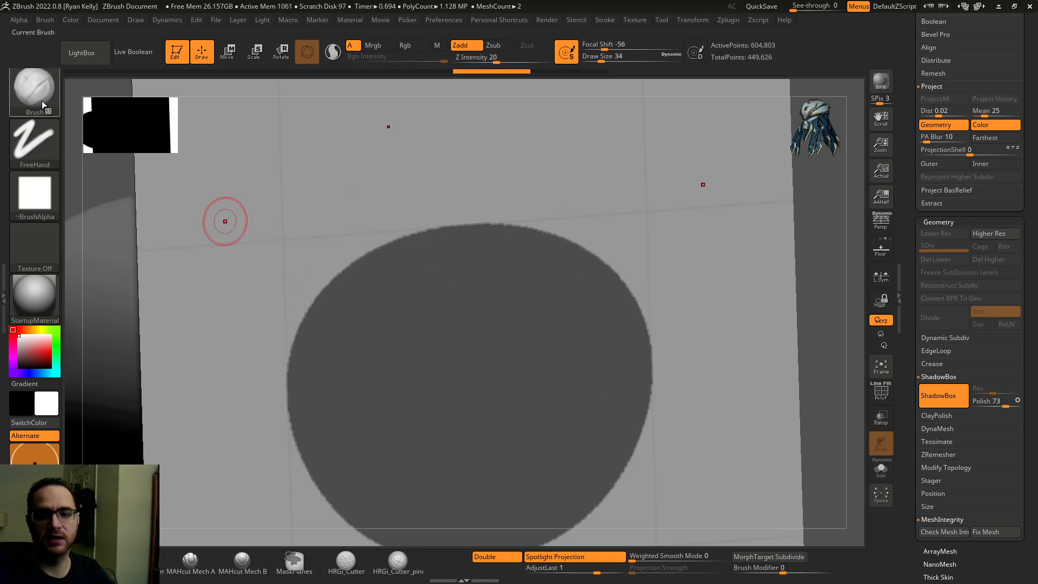
{"action": "left_click", "coordinate": [35, 98]}
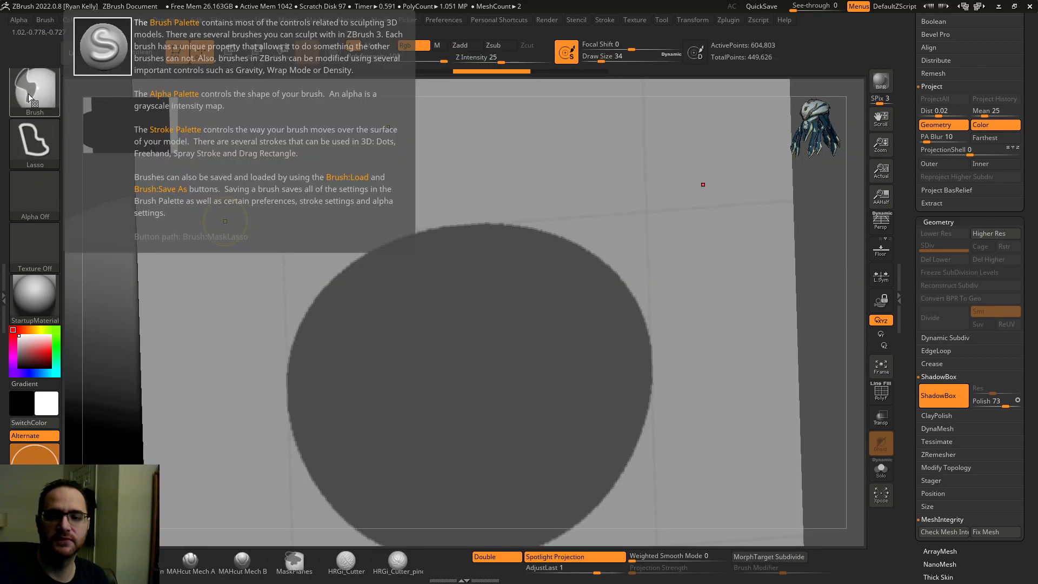
{"action": "left_click", "coordinate": [38, 93], "text": "ctrl"}
{"action": "left_click", "coordinate": [158, 100], "text": "ctrl"}
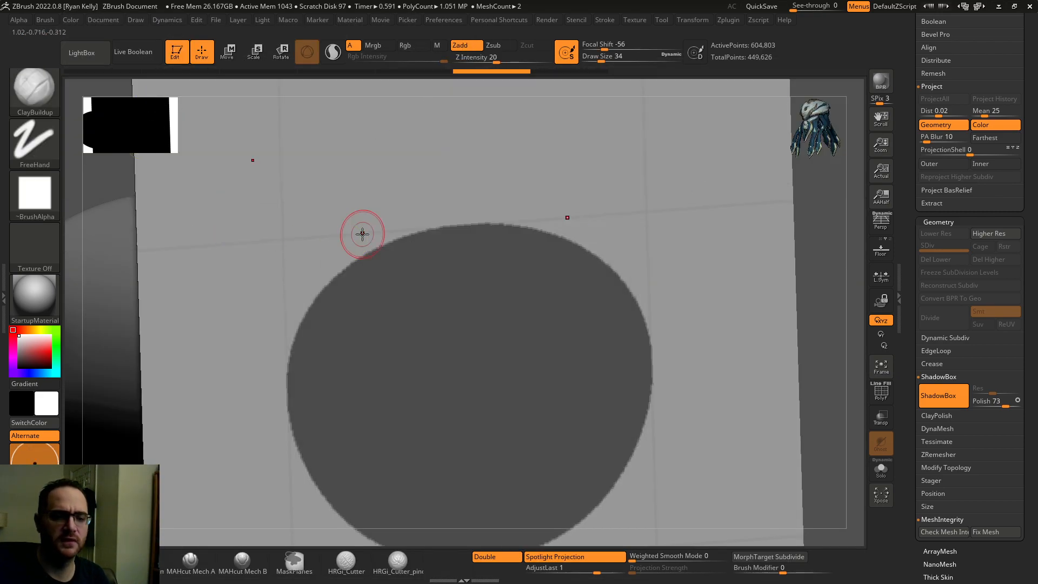
Face the ShadowBox plane with the oval mask and erase mirrored patches inside the mask with freehand strokes.
{"action": "right_click_drag", "start_coordinate": [359, 223], "coordinate": [439, 225]}
{"action": "right_click_drag", "start_coordinate": [439, 225], "coordinate": [455, 145], "text": "alt"}
{"action": "right_click_drag", "start_coordinate": [455, 145], "coordinate": [438, 184], "text": "ctrl"}
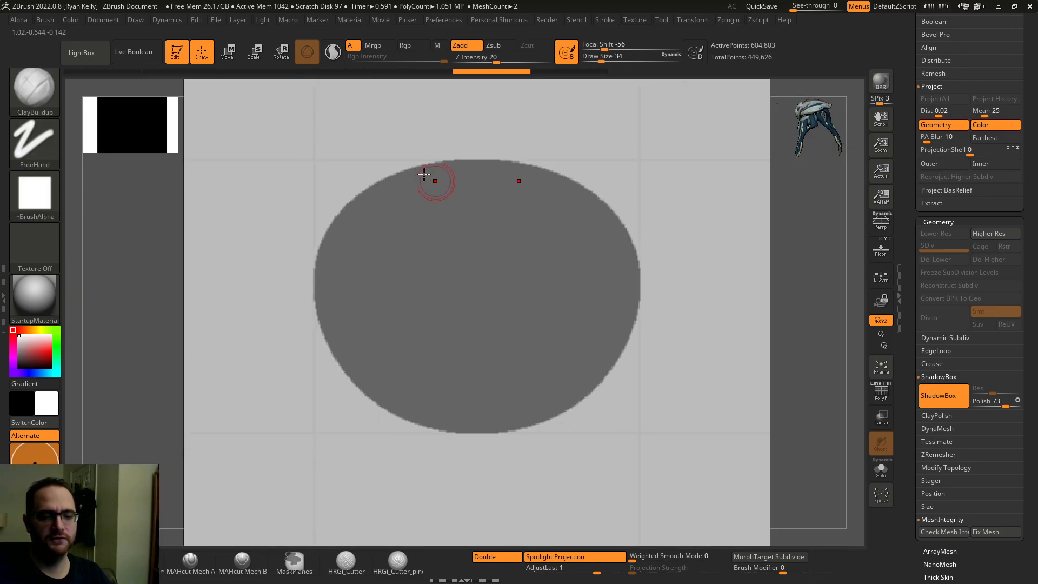
{"action": "mouse_move", "coordinate": [383, 179]}
{"action": "left_mouse_down", "text": "ctrl+alt"}
{"action": "mouse_move", "coordinate": [375, 186]}
{"action": "mouse_move", "coordinate": [388, 259]}
{"action": "mouse_move", "coordinate": [422, 278]}
{"action": "mouse_move", "coordinate": [417, 310]}
{"action": "mouse_move", "coordinate": [433, 362]}
{"action": "left_mouse_up", "text": "ctrl+alt"}
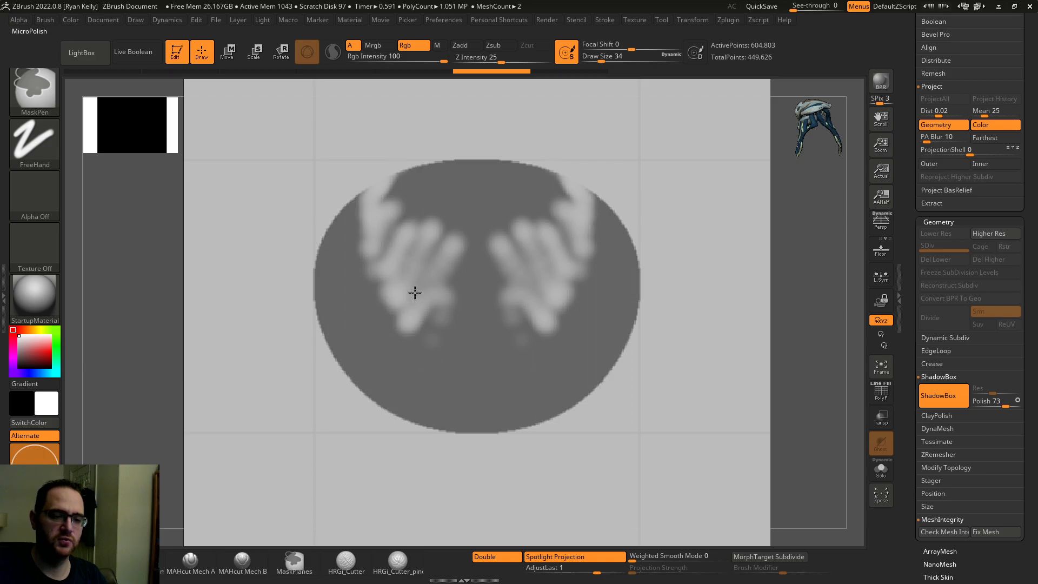
Undo the mask erasing back to the plain mesh, and redo to return to the ShadowBox with its solid.
{"action": "key", "text": "ctrl+z"}
{"action": "key", "text": "ctrl+z"}
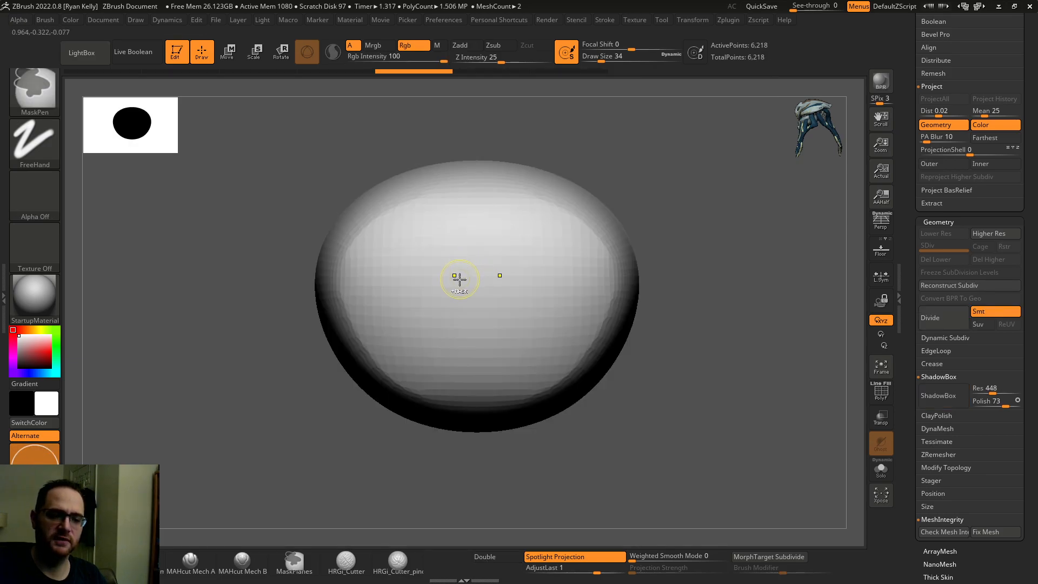
{"action": "key", "text": "ctrl+shift+z"}
{"action": "key", "text": "ctrl+shift+z"}
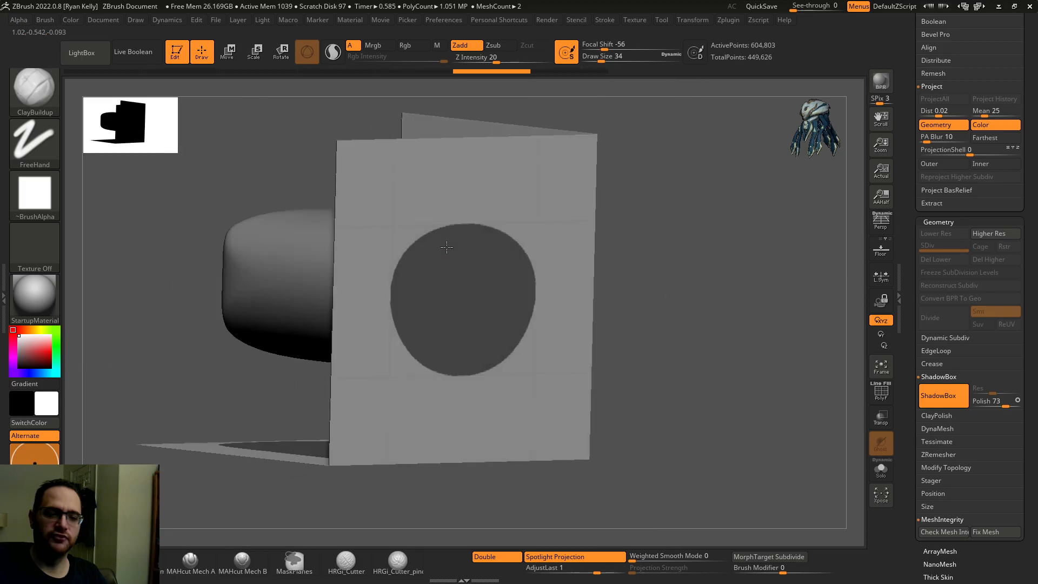
Turn on transparency for the ShadowBox, try Ghost mode on and off, and view the solid through the planes.
{"action": "right_click_drag", "start_coordinate": [446, 247], "coordinate": [579, 282]}
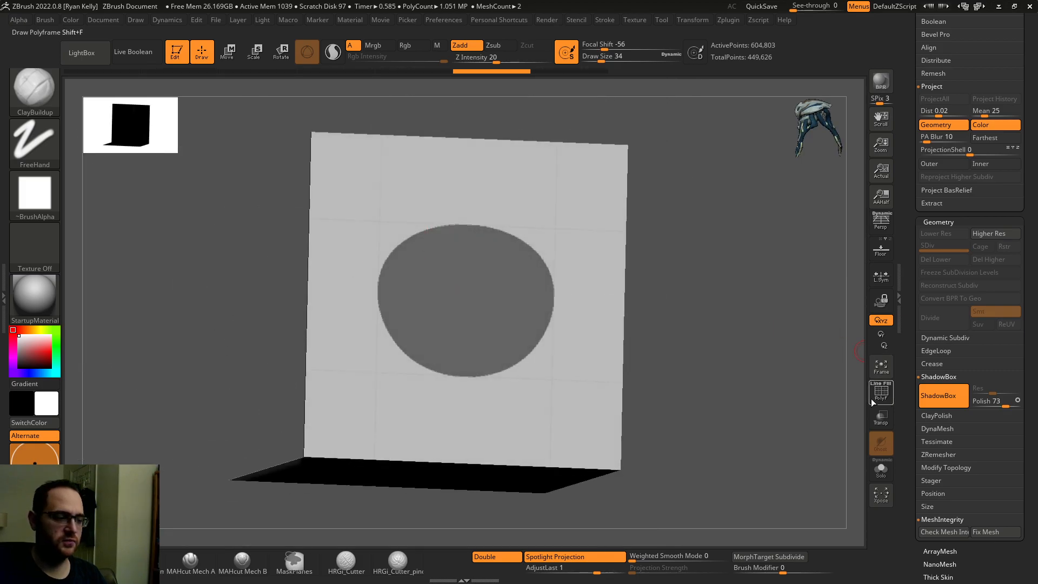
{"action": "left_click", "coordinate": [880, 417]}
{"action": "right_click_drag", "start_coordinate": [757, 399], "coordinate": [802, 368]}
{"action": "left_click", "coordinate": [882, 441]}
{"action": "right_click_drag", "start_coordinate": [835, 429], "coordinate": [855, 389]}
{"action": "left_click", "coordinate": [881, 443]}
{"action": "left_click", "coordinate": [882, 443]}
{"action": "right_click_drag", "start_coordinate": [841, 429], "coordinate": [821, 417]}
{"action": "left_click_drag", "start_coordinate": [836, 449], "coordinate": [827, 394]}
Undo and redo through the history to compare the plain mesh with the transparent ShadowBox and its solid.
{"action": "key", "text": "ctrl+z"}
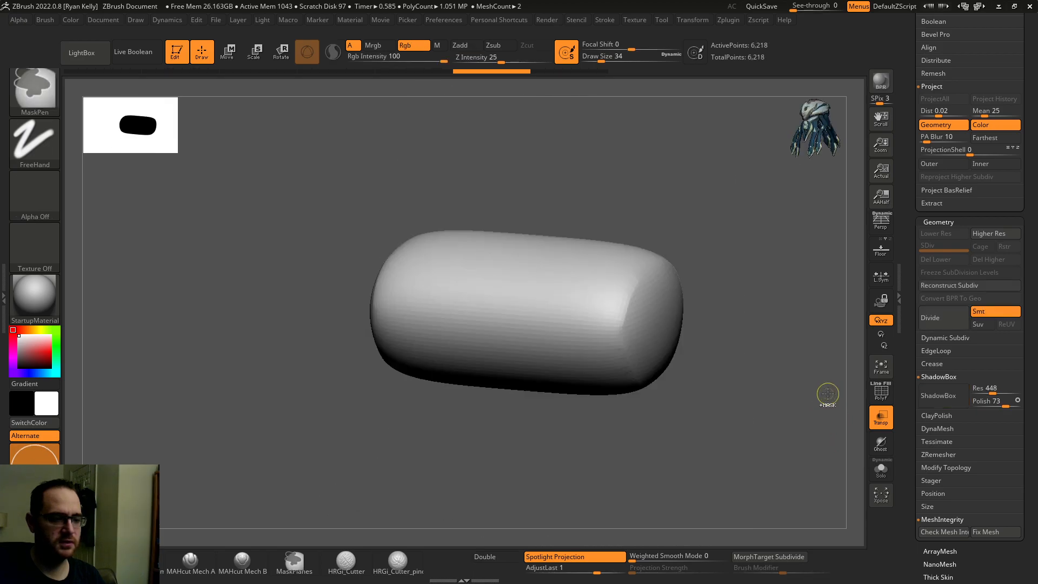
{"action": "key", "text": "ctrl+z"}
{"action": "key", "text": "ctrl+z"}
{"action": "key", "text": "ctrl+shift+z"}
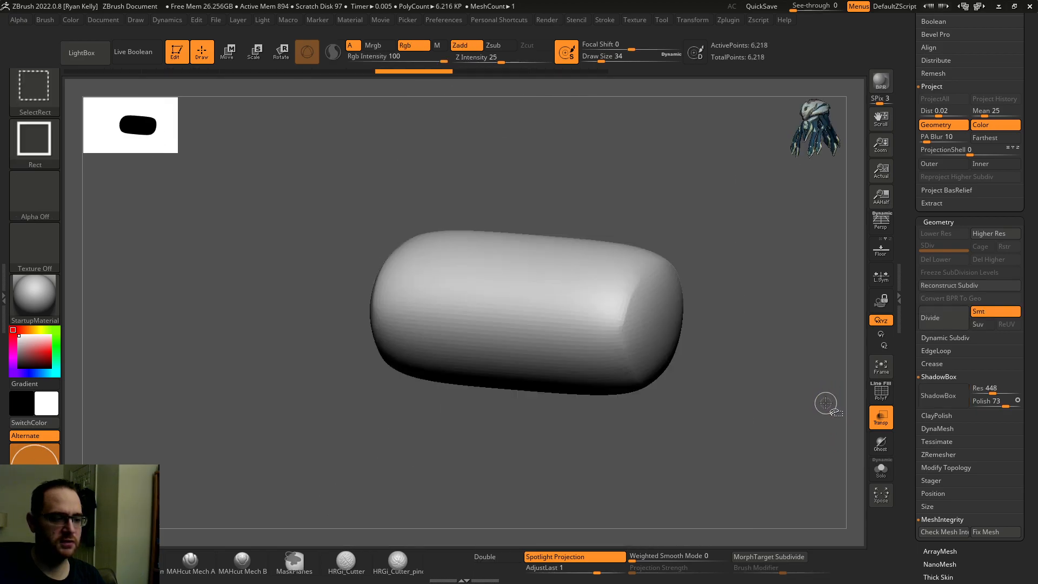
{"action": "key", "text": "ctrl+shift+z"}
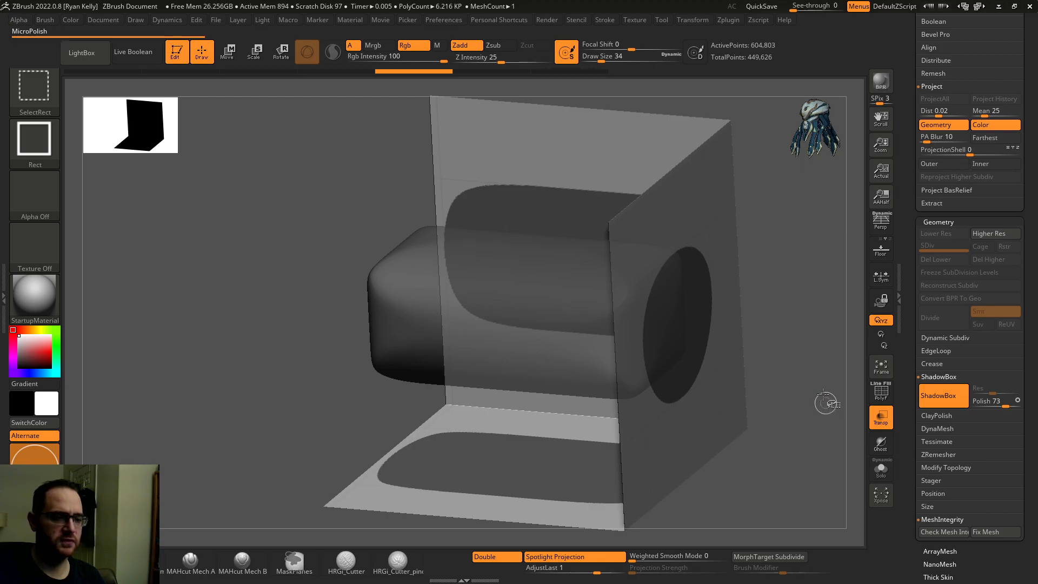
{"action": "key", "text": "ctrl+shift+z"}
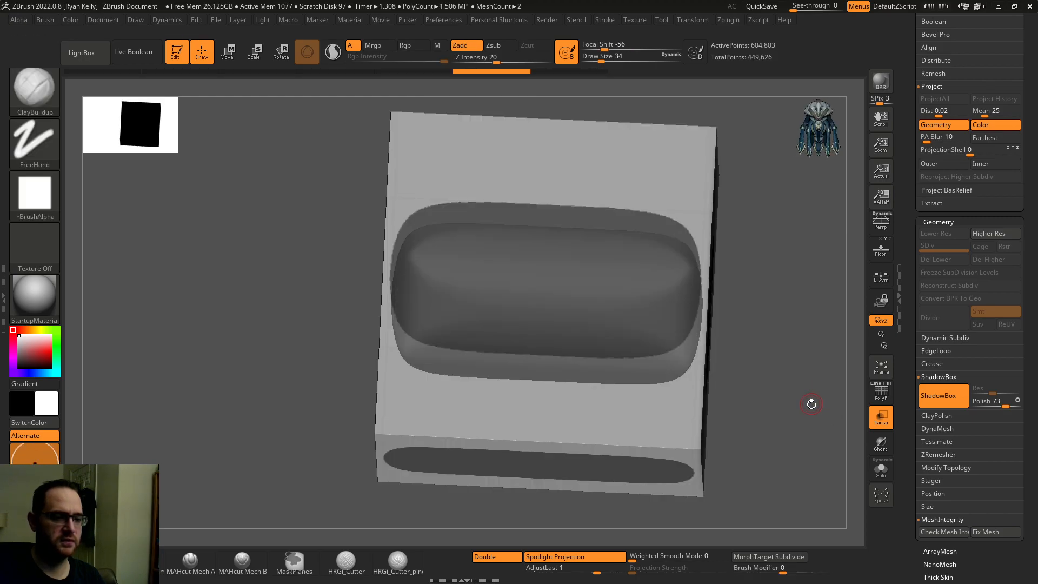
{"action": "key", "text": "ctrl+z"}
Turn ShadowBox off to convert the masked solid into a standalone mesh and inspect its corners.
{"action": "mouse_move", "coordinate": [847, 417]}
{"action": "left_mouse_down"}
{"action": "mouse_move", "coordinate": [815, 392]}
{"action": "mouse_move", "coordinate": [807, 368]}
{"action": "mouse_move", "coordinate": [551, 425]}
{"action": "left_mouse_up"}
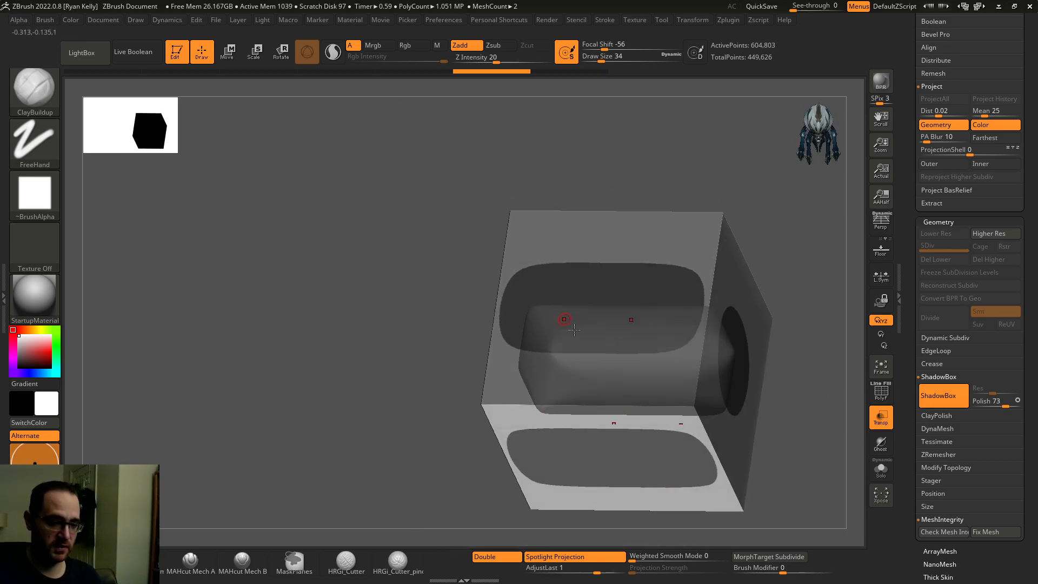
{"action": "left_click_drag", "start_coordinate": [615, 356], "coordinate": [542, 351], "text": "alt"}
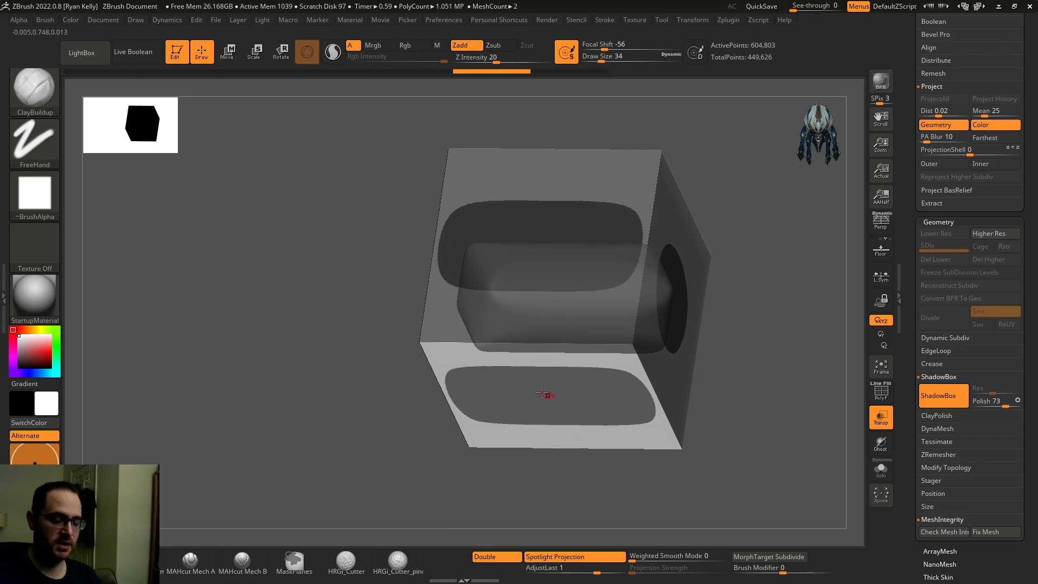
{"action": "left_click_drag", "start_coordinate": [547, 239], "coordinate": [587, 296]}
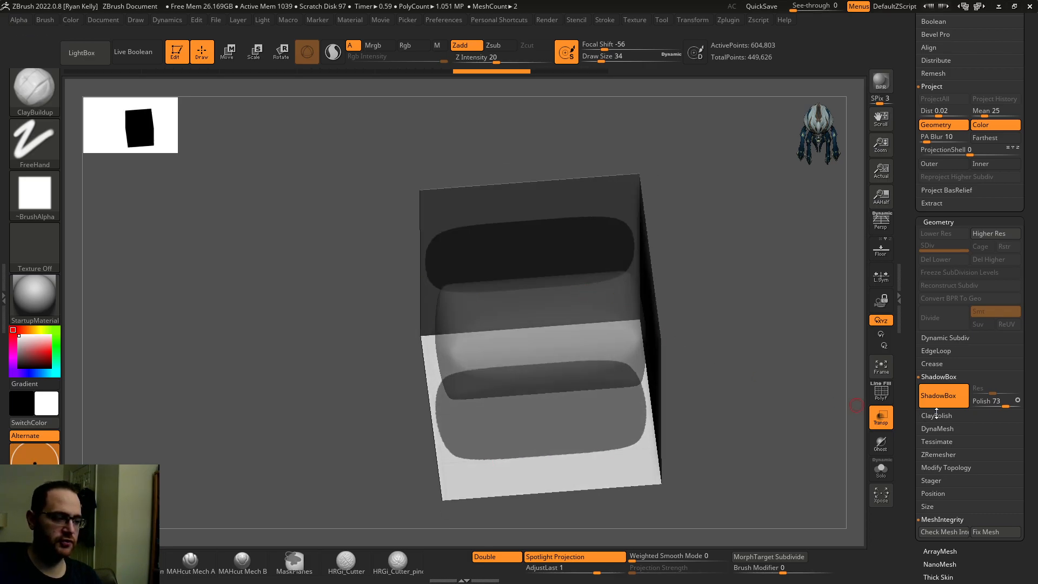
{"action": "left_click", "coordinate": [939, 395]}
{"action": "left_click_drag", "start_coordinate": [589, 416], "coordinate": [609, 411]}
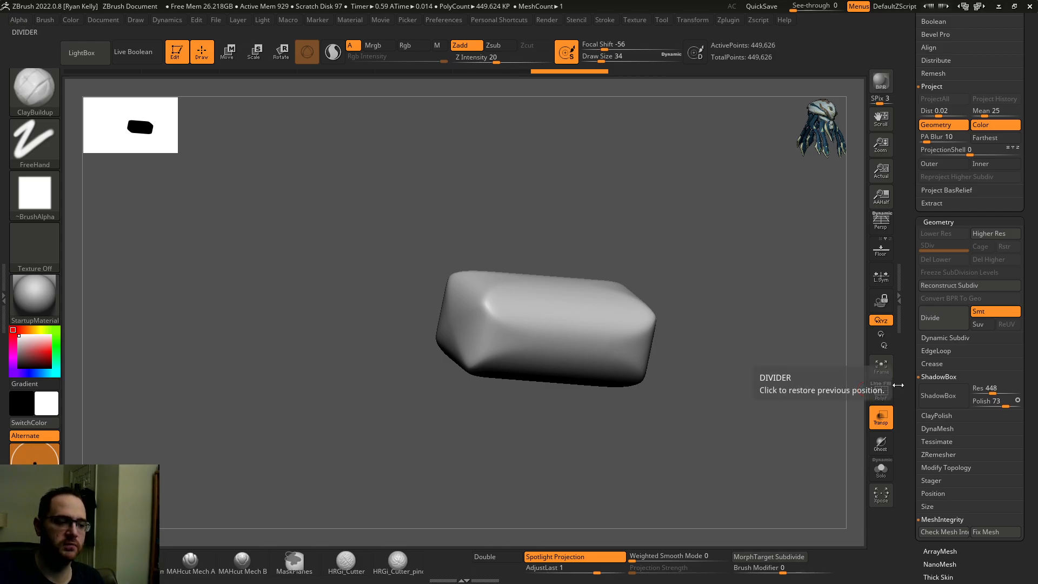
Lower the ShadowBox resolution to 144 and turn ShadowBox back on to rebuild the box around the solid.
{"action": "left_click", "coordinate": [943, 395]}
{"action": "mouse_move", "coordinate": [806, 364]}
{"action": "left_mouse_down"}
{"action": "mouse_move", "coordinate": [783, 375]}
{"action": "mouse_move", "coordinate": [791, 370]}
{"action": "left_mouse_up"}
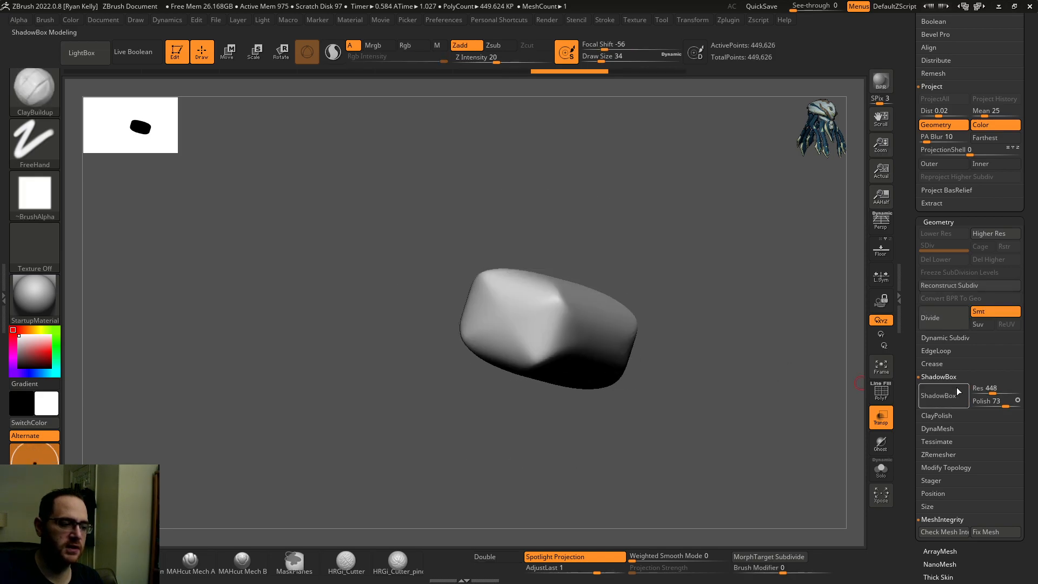
{"action": "left_click", "coordinate": [921, 396]}
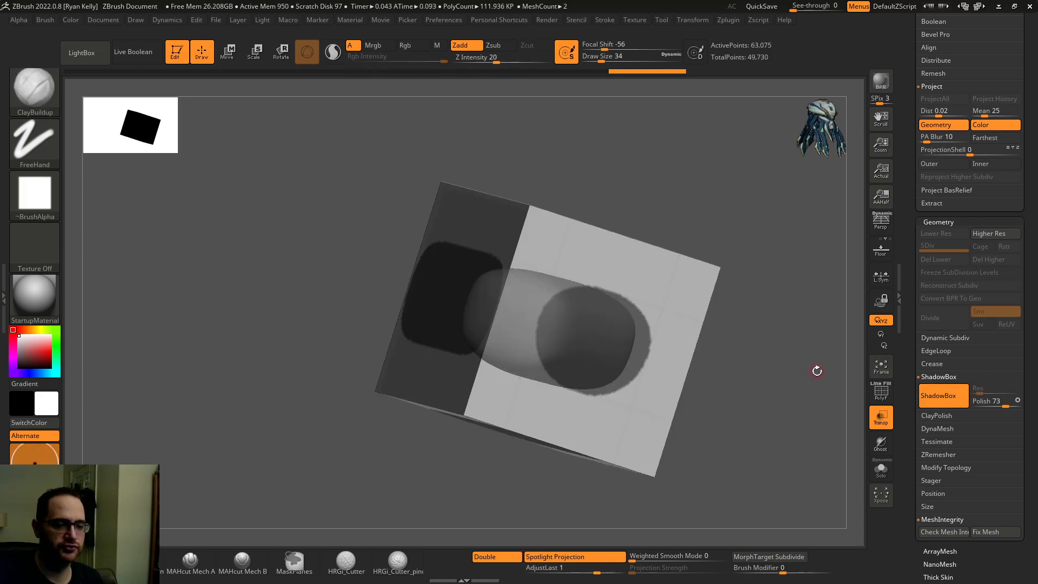
{"action": "left_click_drag", "start_coordinate": [817, 371], "coordinate": [754, 359]}
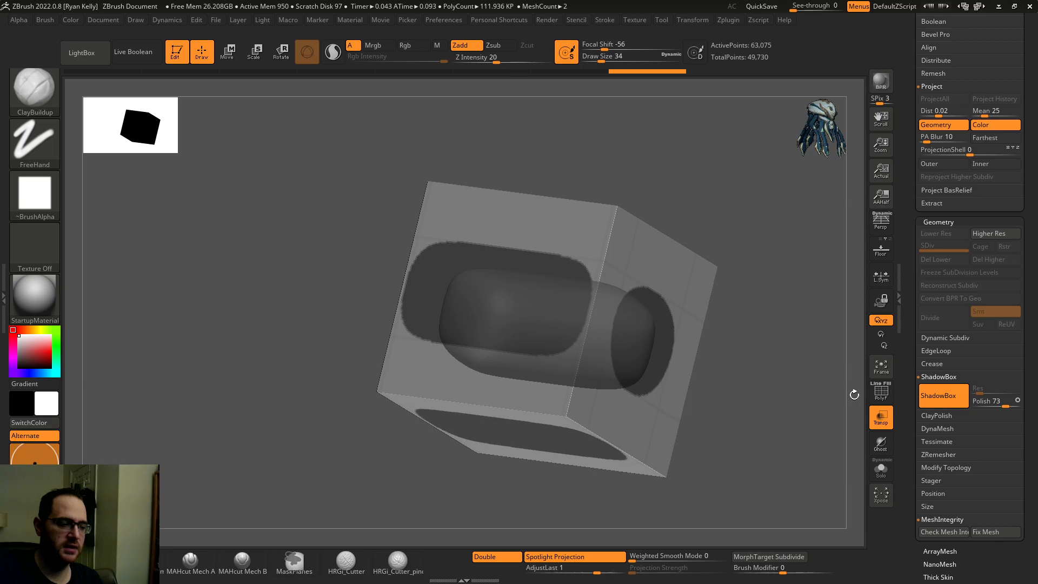
Compare the ShadowBox with transparency and Ghost mode on, and turn transparency off to show the solid opaque.
{"action": "left_click", "coordinate": [880, 424]}
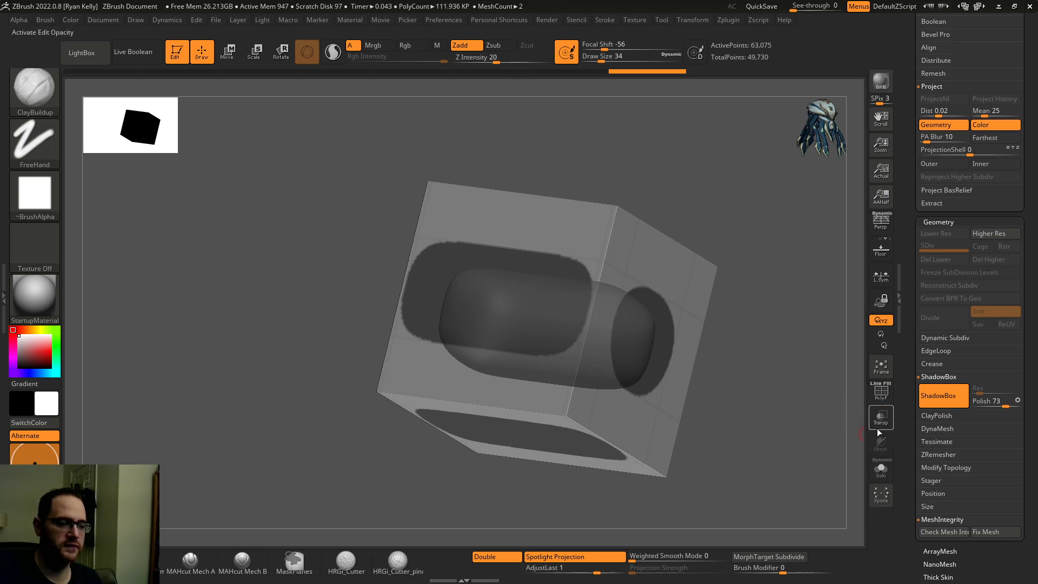
{"action": "left_click", "coordinate": [880, 424]}
{"action": "left_click", "coordinate": [880, 444]}
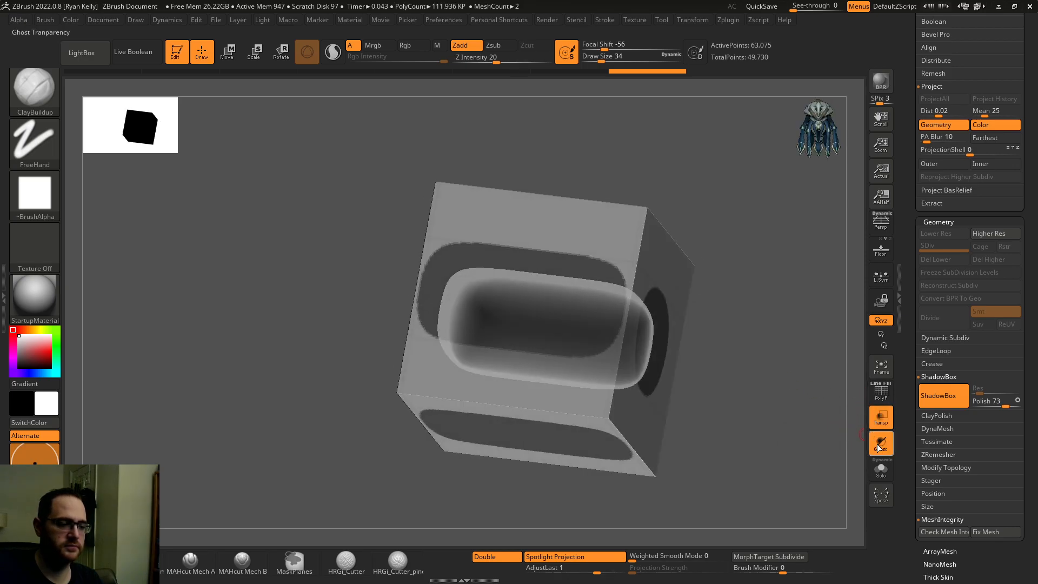
{"action": "left_click", "coordinate": [880, 424]}
{"action": "mouse_move", "coordinate": [815, 398]}
{"action": "left_mouse_down"}
{"action": "mouse_move", "coordinate": [816, 382]}
{"action": "mouse_move", "coordinate": [792, 386]}
{"action": "mouse_move", "coordinate": [806, 385]}
{"action": "left_mouse_up"}
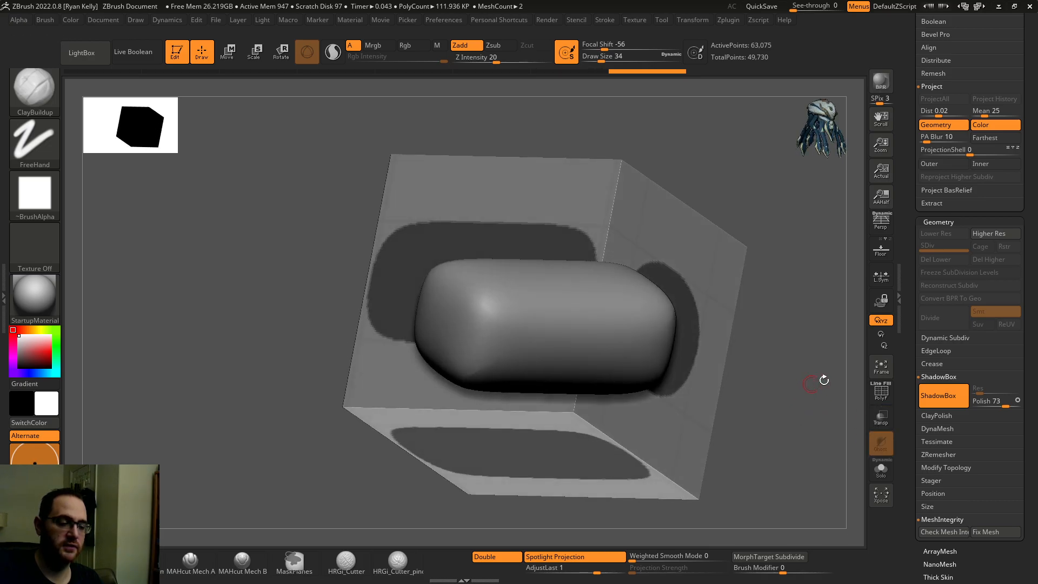
Check the solid against its masks, turn ShadowBox off, and undo all the way back to the original cylinder.
{"action": "right_click_drag", "start_coordinate": [483, 319], "coordinate": [593, 271]}
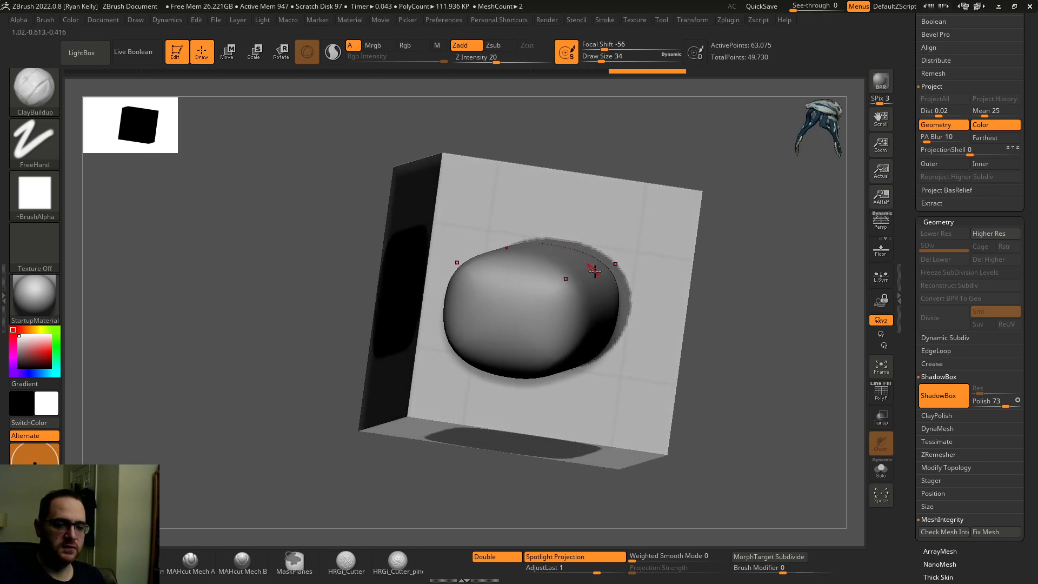
{"action": "left_click_drag", "start_coordinate": [725, 329], "coordinate": [743, 345], "text": "shift"}
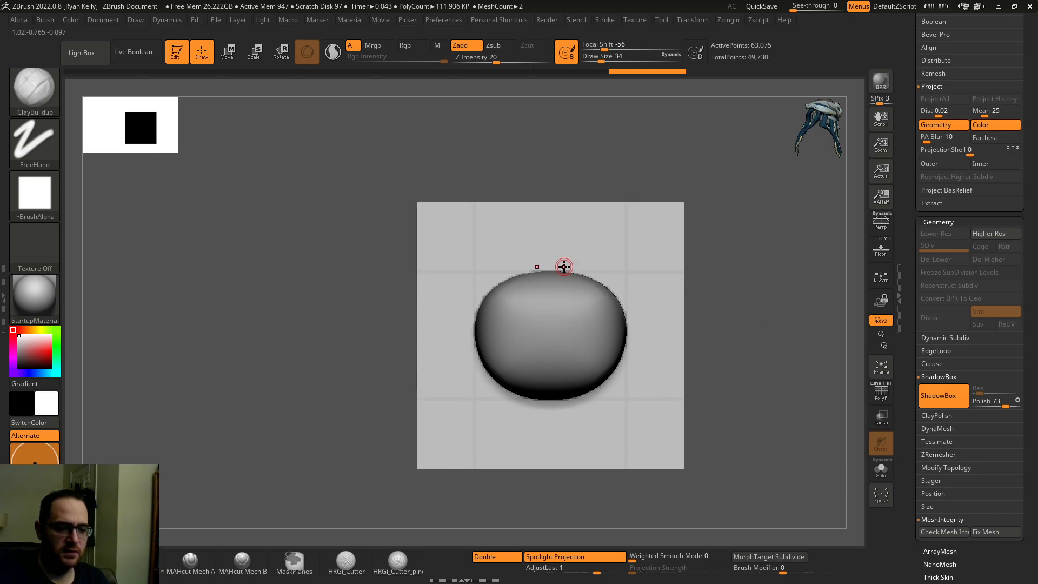
{"action": "left_click_drag", "start_coordinate": [831, 384], "coordinate": [809, 391]}
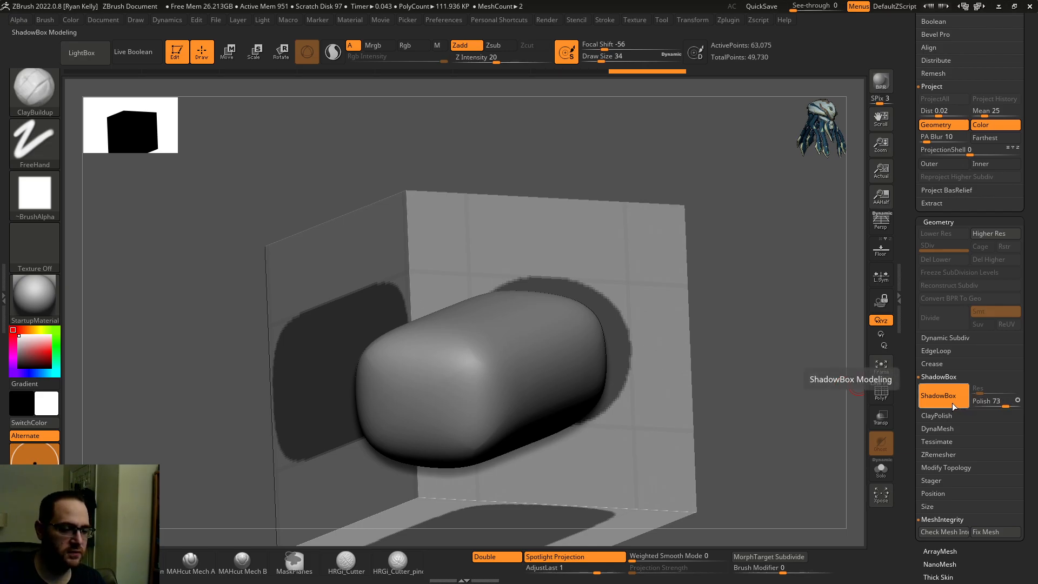
{"action": "left_click_drag", "start_coordinate": [806, 365], "coordinate": [859, 381]}
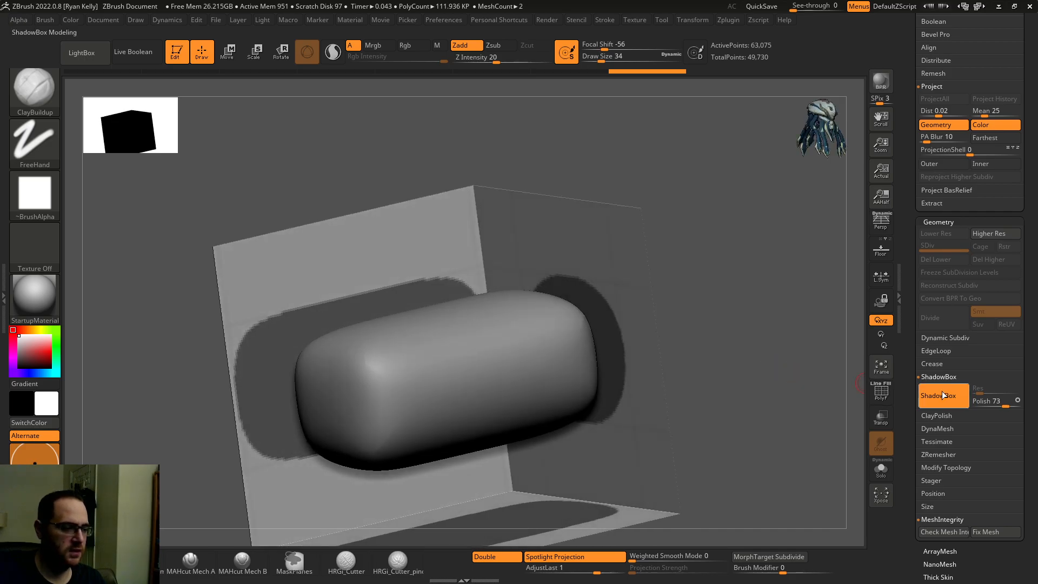
{"action": "left_click", "coordinate": [957, 393]}
{"action": "left_click", "coordinate": [957, 394]}
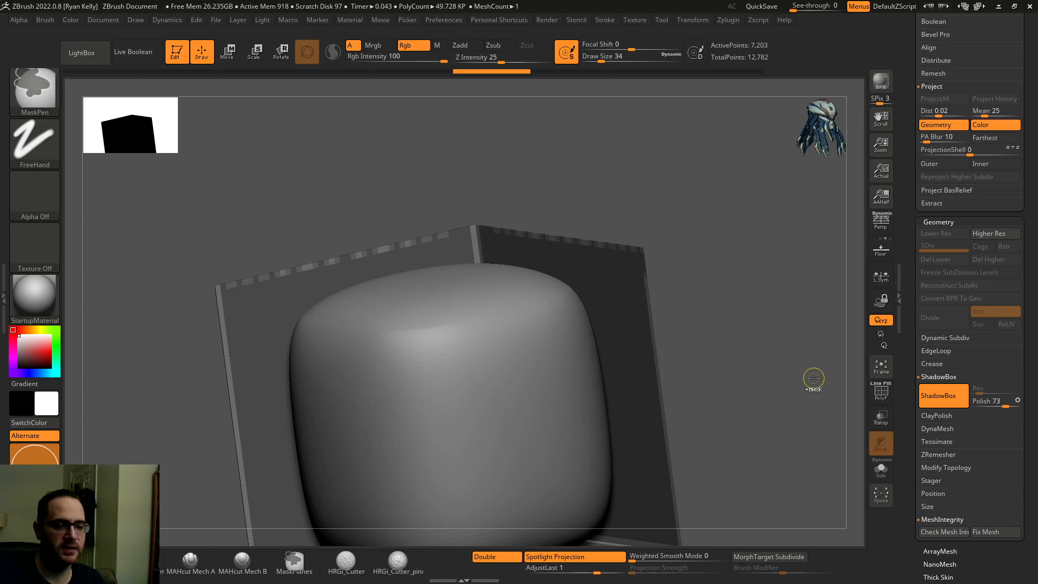
{"action": "left_click_drag", "start_coordinate": [809, 378], "coordinate": [785, 319]}
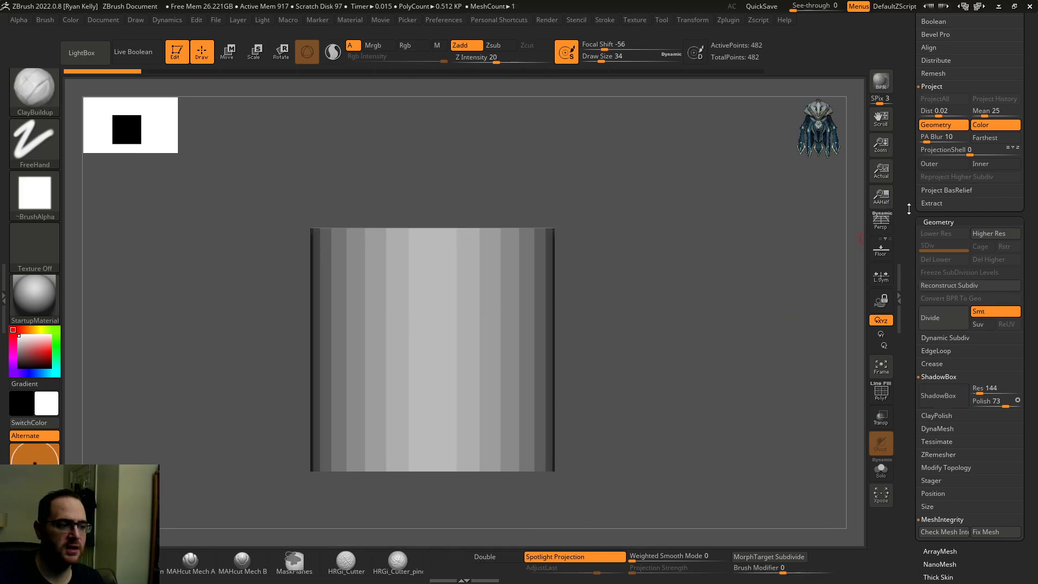
Switch the active tool to Sword high and view the curved blade with its polyframe shown and hidden.
{"action": "left_click_drag", "start_coordinate": [908, 203], "coordinate": [936, 355]}
{"action": "left_click", "coordinate": [997, 199]}
{"action": "left_click_drag", "start_coordinate": [796, 281], "coordinate": [779, 378]}
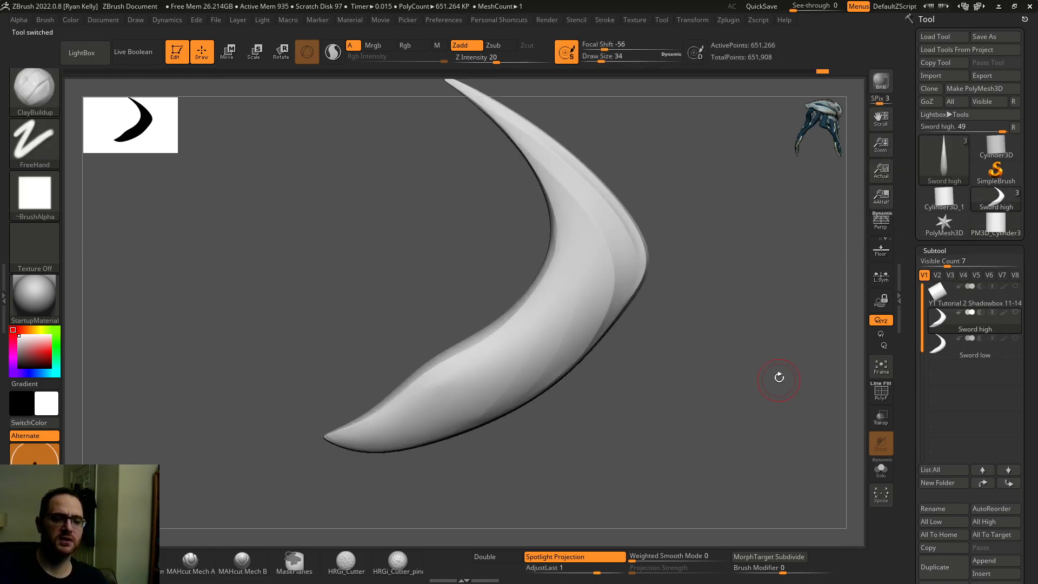
{"action": "left_click", "coordinate": [878, 394]}
{"action": "mouse_move", "coordinate": [792, 393]}
{"action": "left_mouse_down"}
{"action": "mouse_move", "coordinate": [785, 386]}
{"action": "mouse_move", "coordinate": [800, 394]}
{"action": "left_mouse_up"}
{"action": "key", "text": "shift+f"}
Step back through the Sword high subtool's undo history to examine the blade's earlier, lower-resolution forms.
{"action": "key", "text": "ctrl+z"}
{"action": "key", "text": "ctrl+z"}
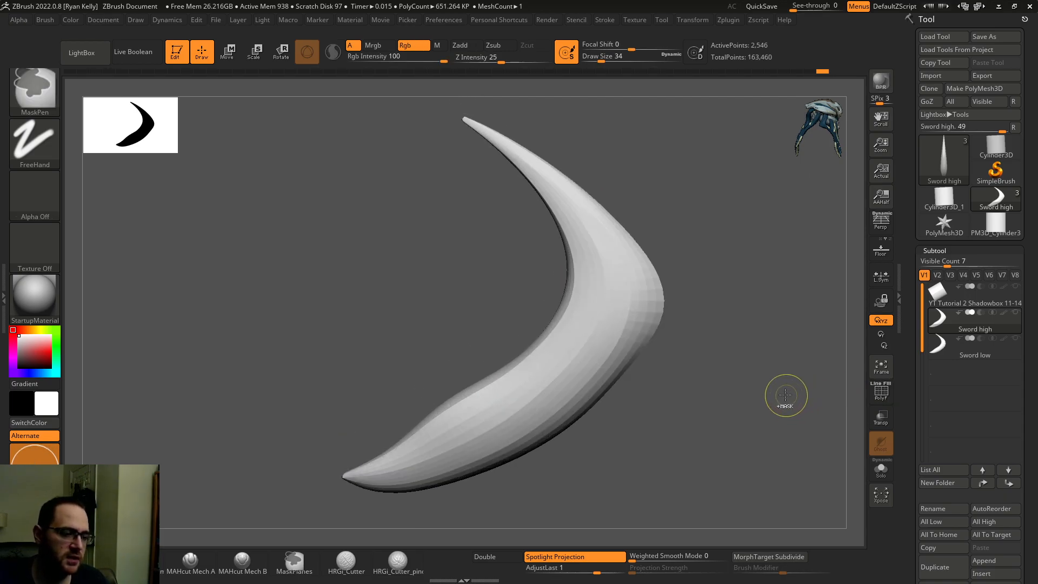
{"action": "key", "text": "ctrl+z"}
{"action": "key", "text": "ctrl+z"}
{"action": "key", "text": "ctrl+z"}
{"action": "key", "text": "ctrl+z"}
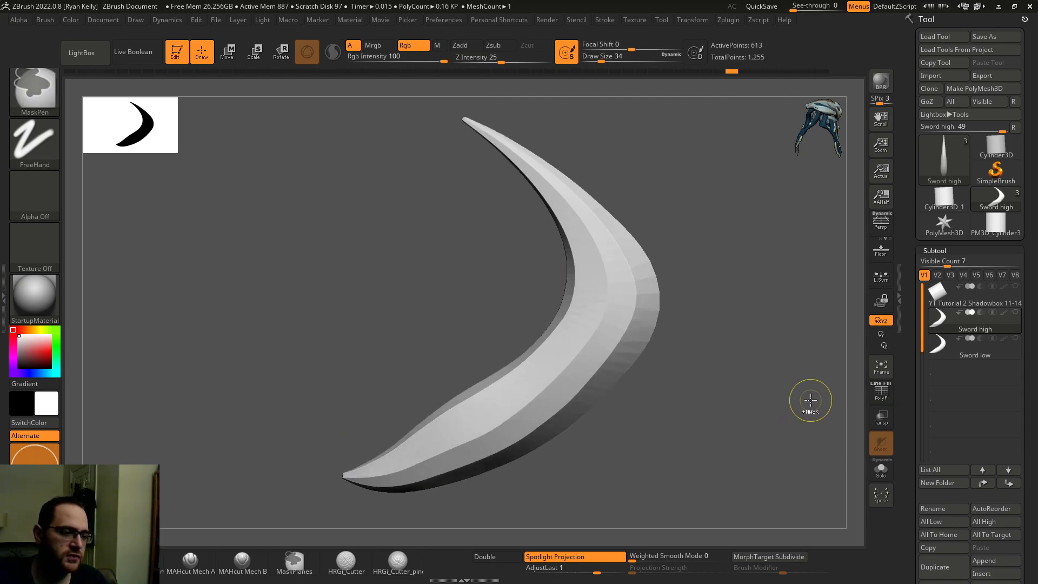
{"action": "key", "text": "ctrl+z"}
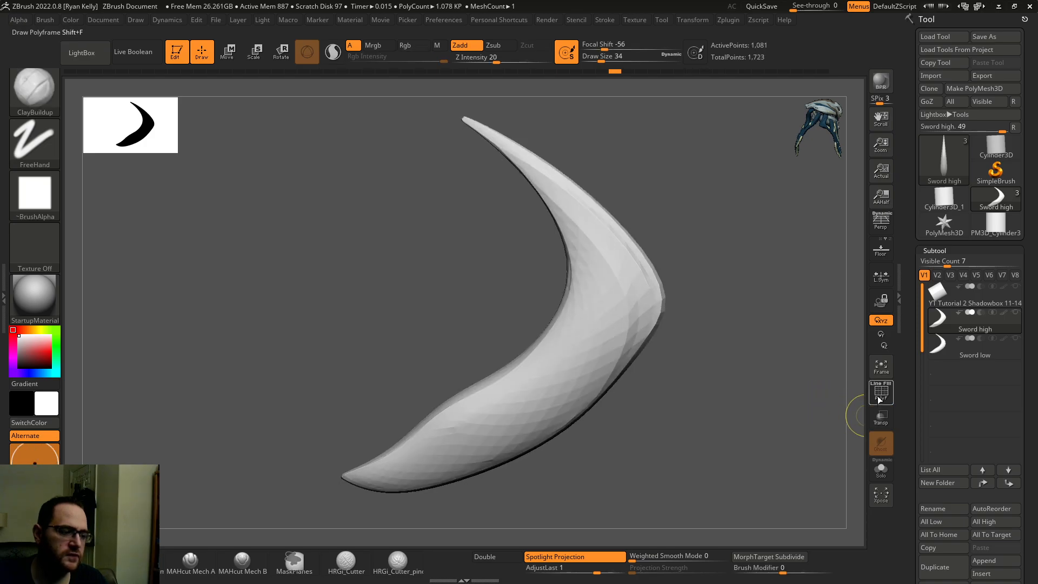
Show the polyframe on the curved blade and bring the ShadowBox settings into view.
{"action": "left_click", "coordinate": [880, 390]}
{"action": "left_click_drag", "start_coordinate": [794, 403], "coordinate": [670, 362]}
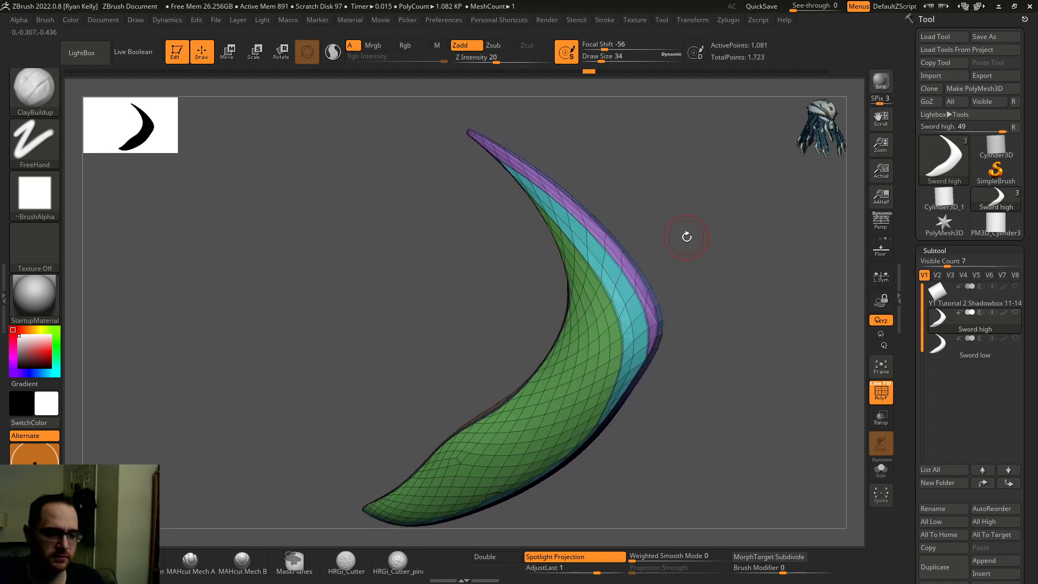
{"action": "key", "text": "ctrl+space"}
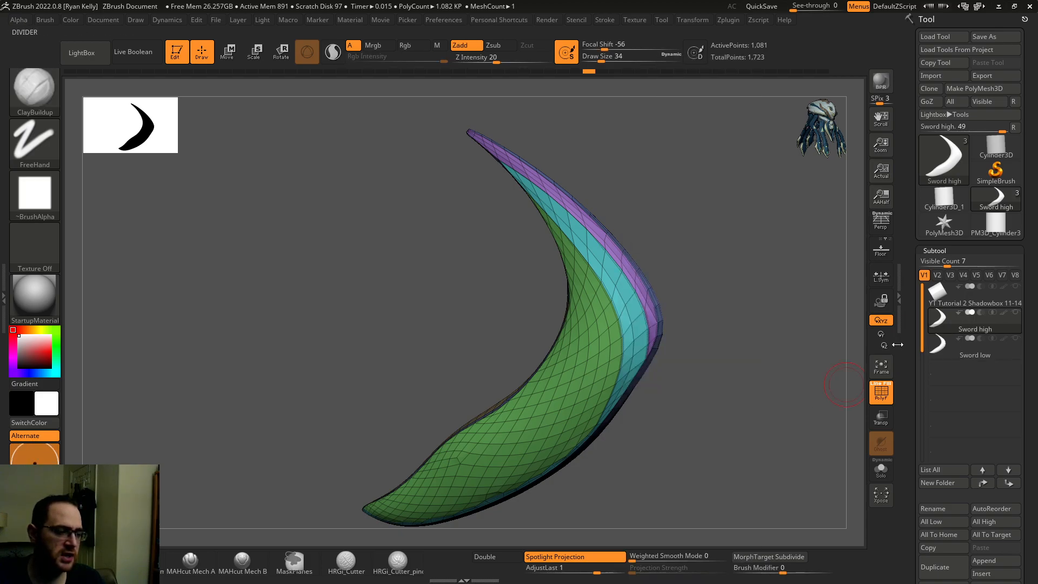
{"action": "left_click_drag", "start_coordinate": [905, 335], "coordinate": [898, 212]}
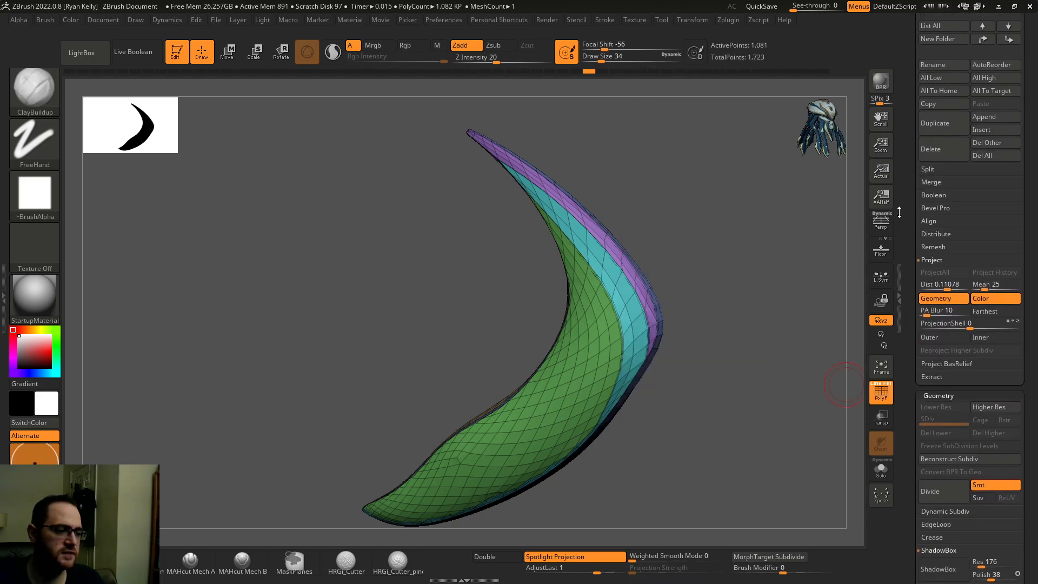
Look up the symmetry axis options among the personal shortcuts and the Transform settings.
{"action": "key", "text": "ctrl+space"}
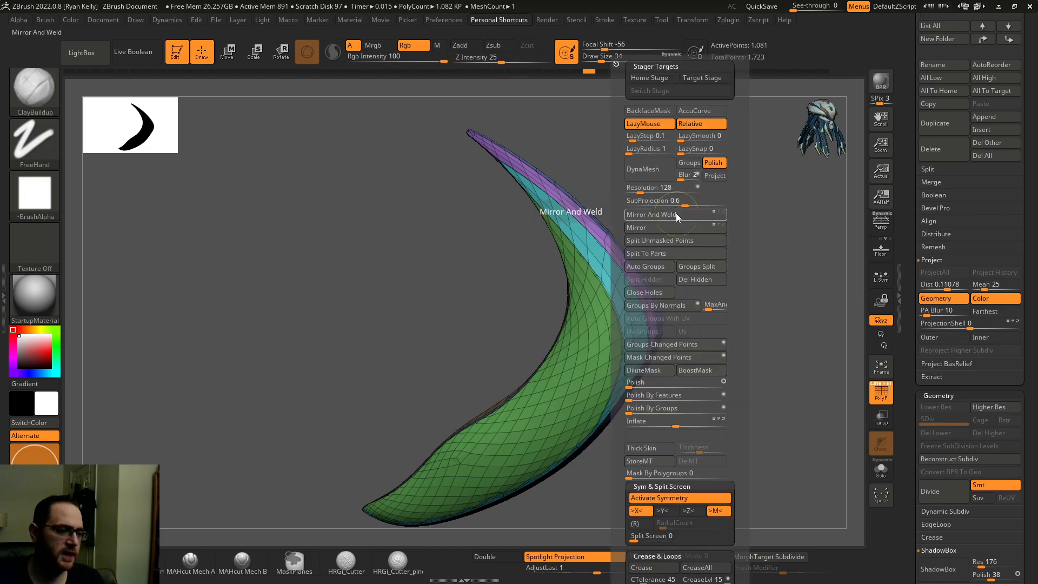
{"action": "key", "text": "ctrl+space"}
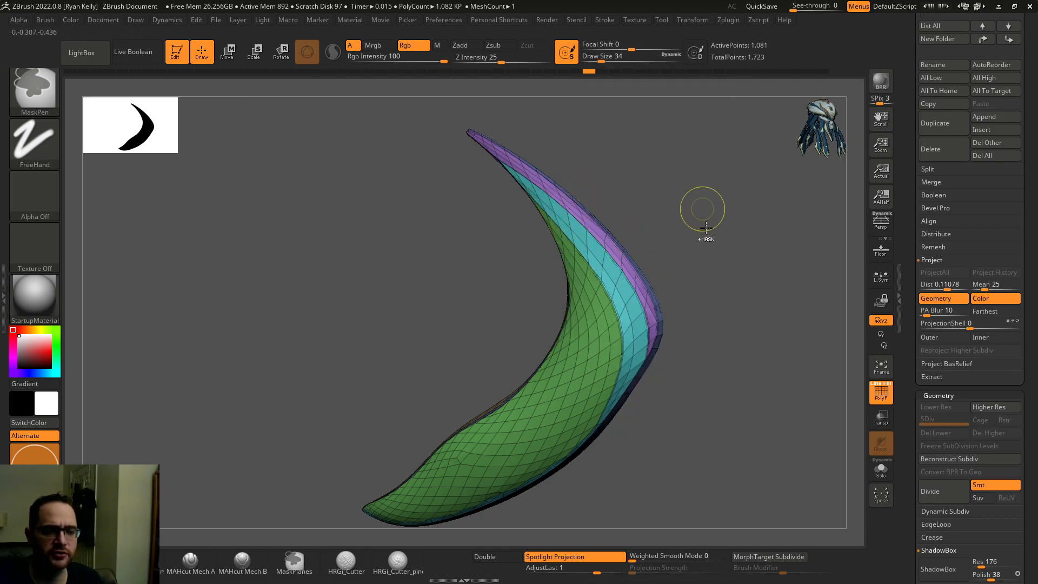
{"action": "key", "text": "ctrl+space"}
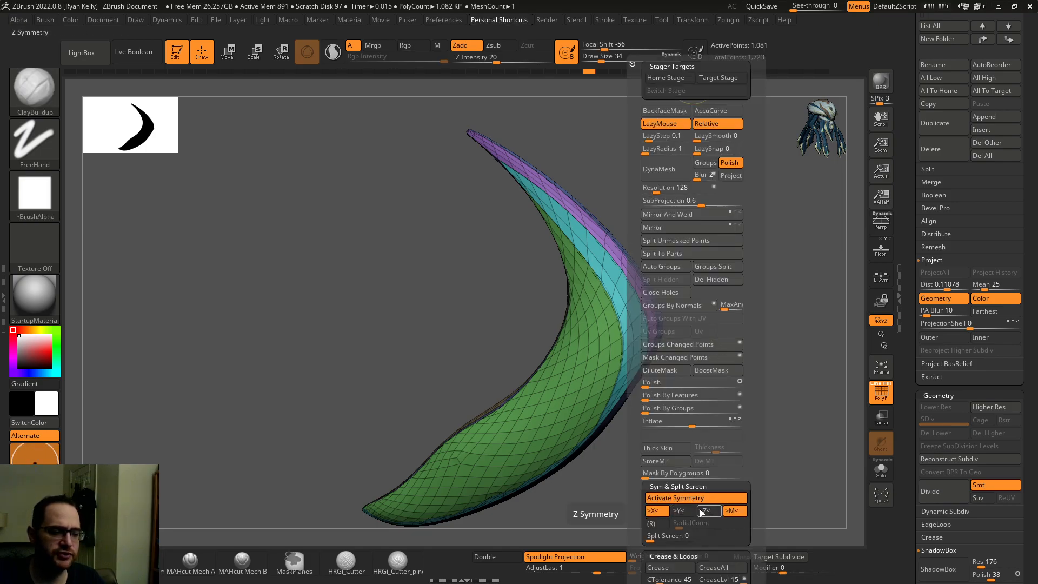
{"action": "left_click", "coordinate": [698, 21]}
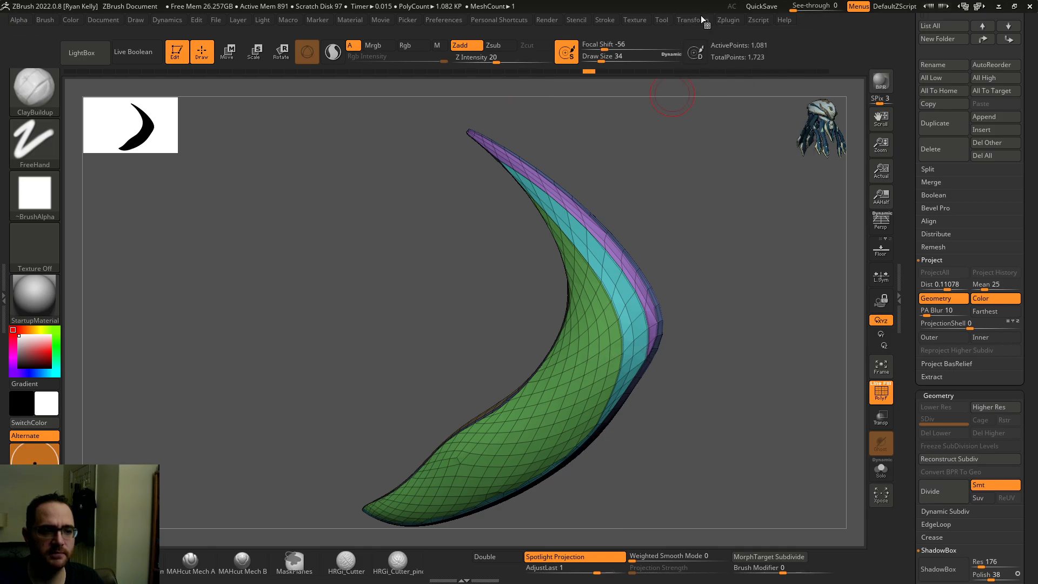
{"action": "left_click", "coordinate": [701, 20]}
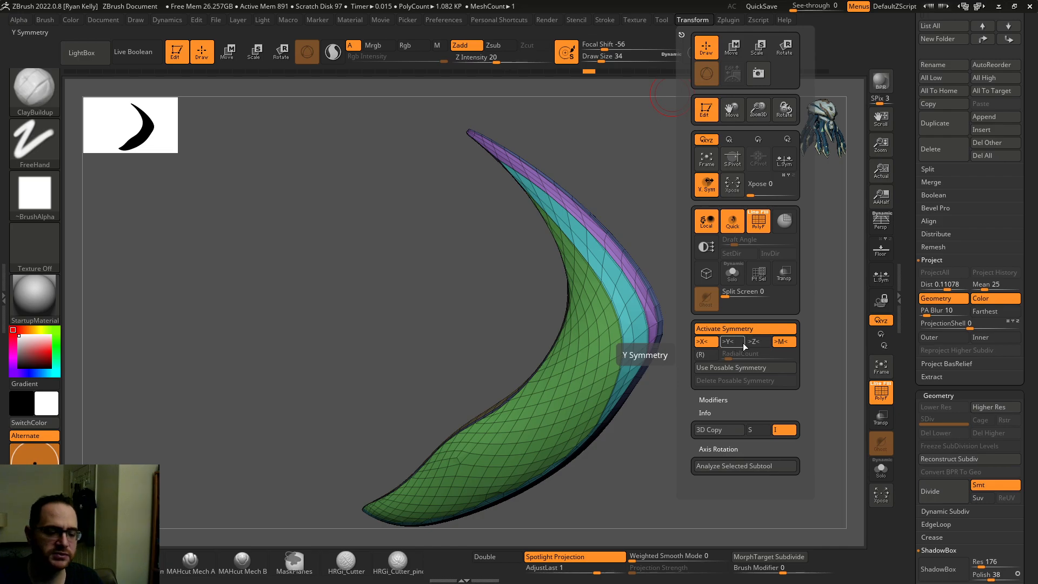
{"action": "key", "text": "ctrl+space"}
{"action": "key", "text": "ctrl+space"}
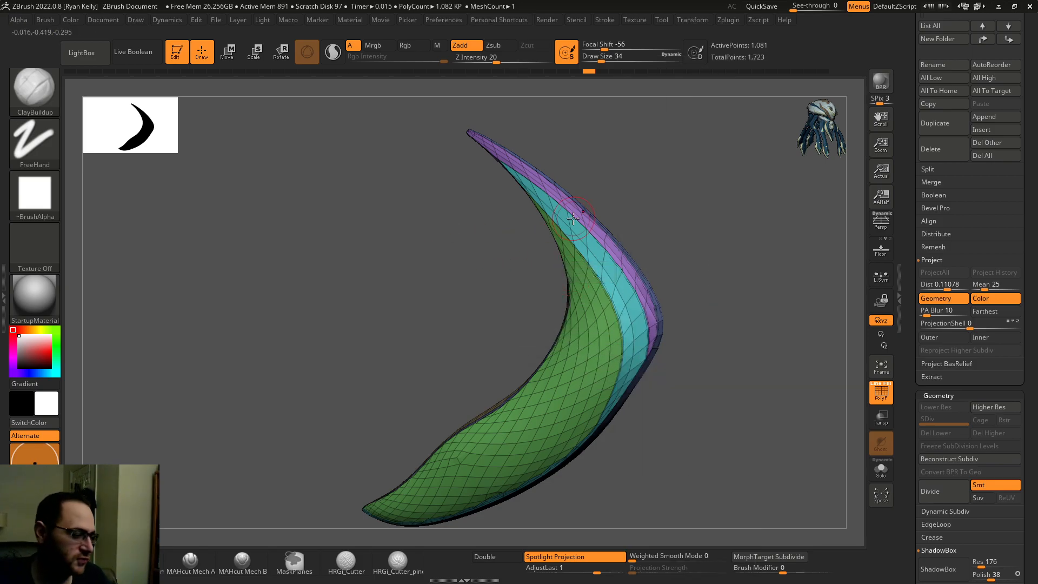
Move the Sword high subtool's undo history forward to its latest state and view the finished blade.
{"action": "left_click_drag", "start_coordinate": [648, 319], "coordinate": [732, 312]}
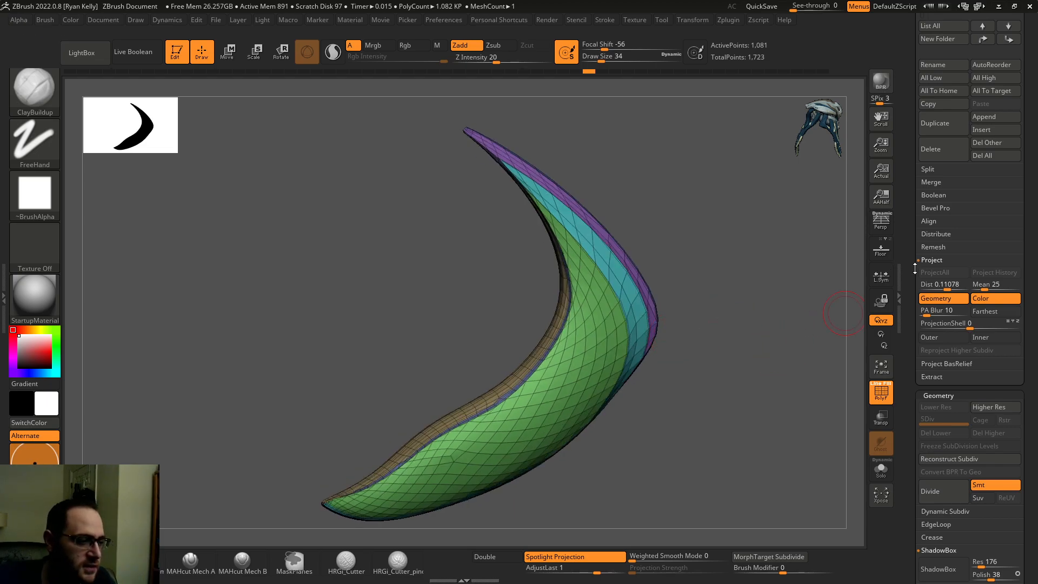
{"action": "scroll", "coordinate": [915, 268], "scroll_direction": "down", "scroll_amount": 10}
{"action": "left_click_drag", "start_coordinate": [754, 280], "coordinate": [750, 277]}
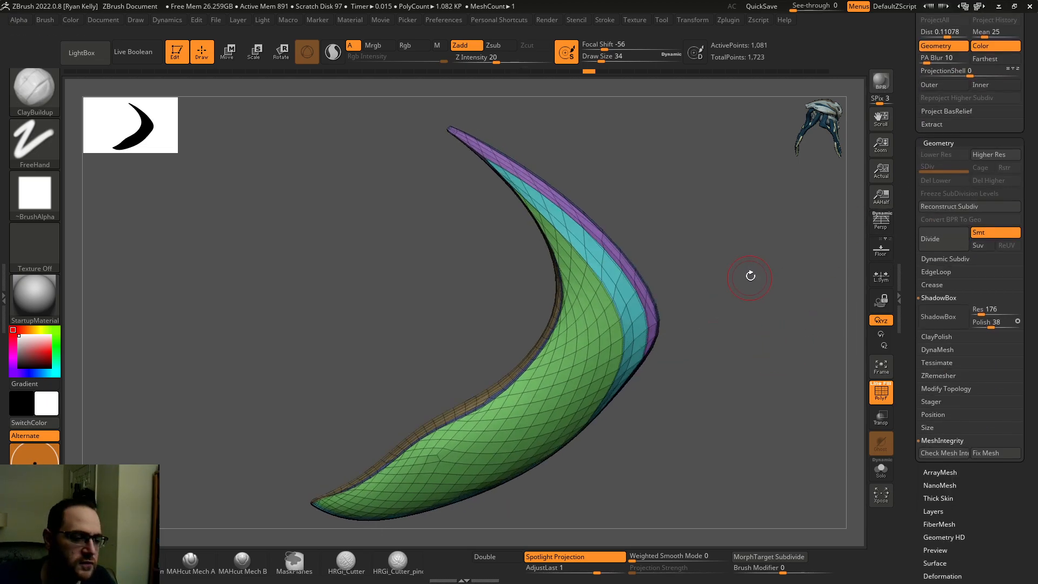
{"action": "left_click_drag", "start_coordinate": [605, 181], "coordinate": [614, 167]}
{"action": "left_click_drag", "start_coordinate": [594, 73], "coordinate": [854, 70]}
{"action": "left_click_drag", "start_coordinate": [755, 153], "coordinate": [739, 158]}
{"action": "left_click_drag", "start_coordinate": [912, 109], "coordinate": [906, 236]}
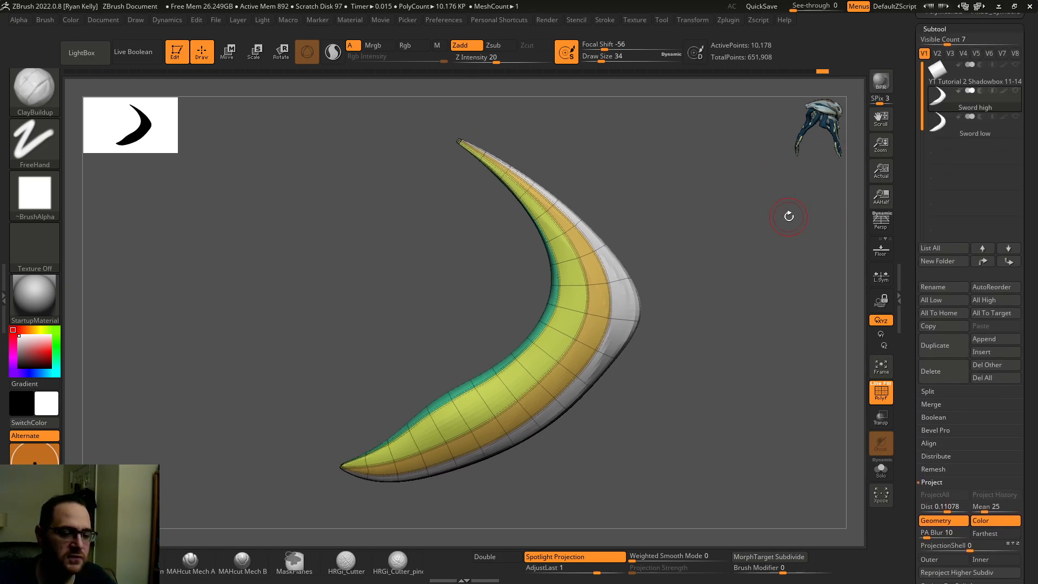
{"action": "left_click_drag", "start_coordinate": [759, 260], "coordinate": [773, 267]}
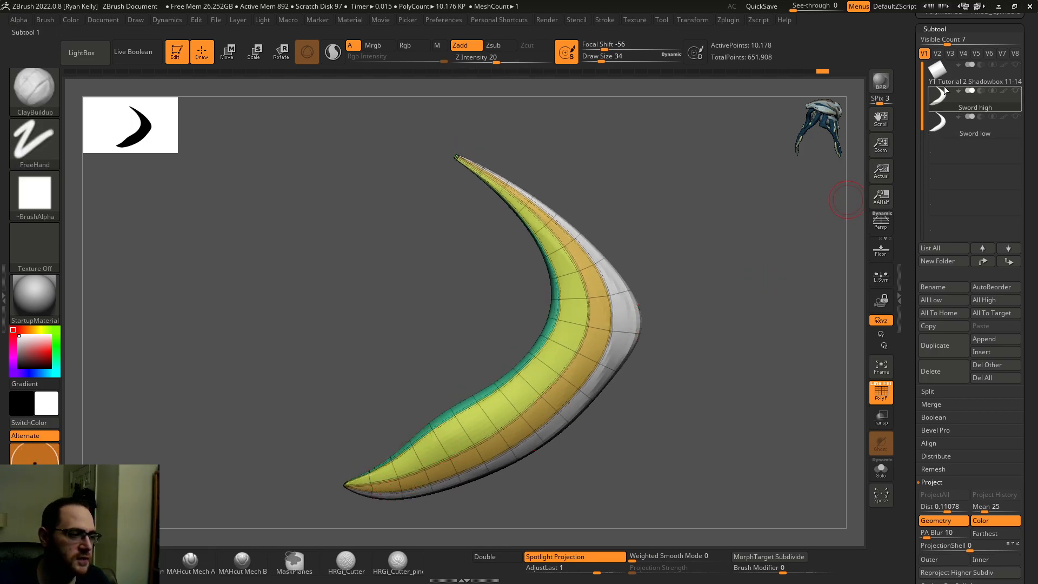
Switch to the cylinder subtool and make the Sword high subtool visible beside it.
{"action": "left_click", "coordinate": [943, 79]}
{"action": "left_click_drag", "start_coordinate": [761, 219], "coordinate": [760, 190], "text": "alt"}
{"action": "left_click", "coordinate": [1014, 90]}
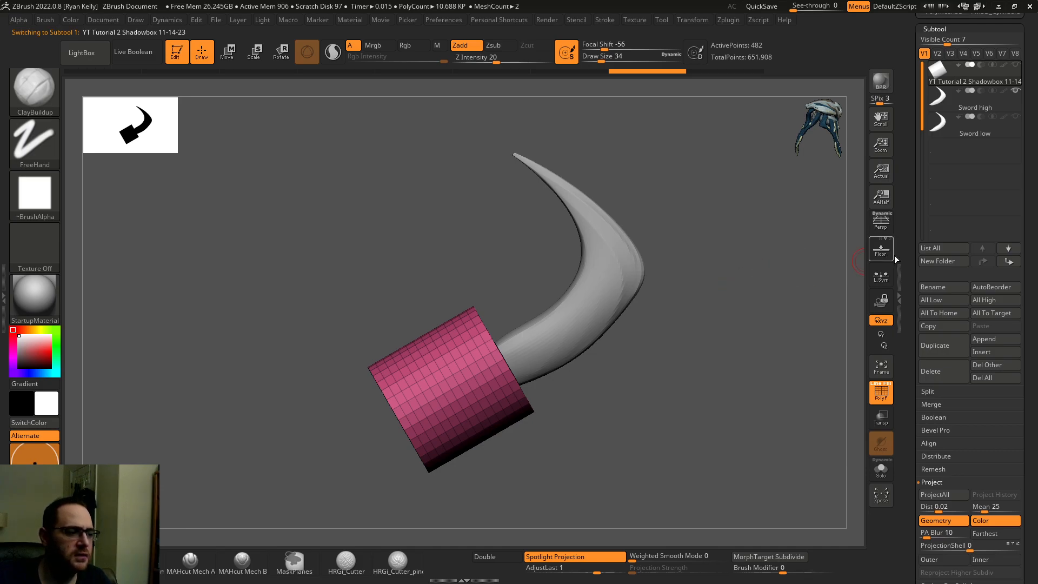
Try ShadowBox on the cylinder and compare the result with the original shape by repeatedly undoing and redoing it.
{"action": "scroll", "coordinate": [908, 138], "scroll_direction": "down", "scroll_amount": 7}
{"action": "scroll", "coordinate": [908, 138], "scroll_direction": "down", "scroll_amount": 1}
{"action": "left_click_drag", "start_coordinate": [793, 363], "coordinate": [805, 331]}
{"action": "left_click", "coordinate": [945, 389]}
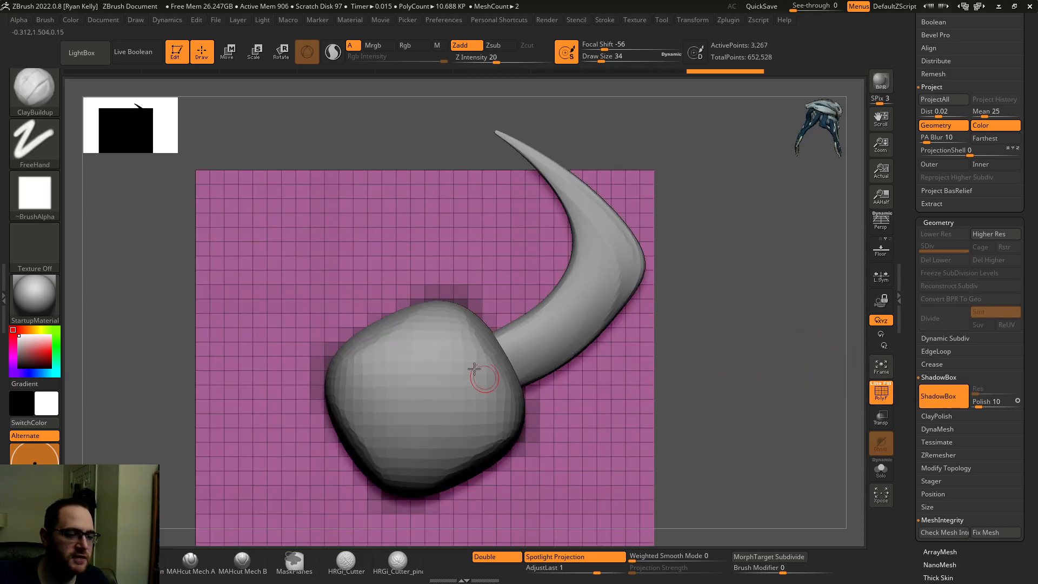
{"action": "left_click", "coordinate": [930, 400]}
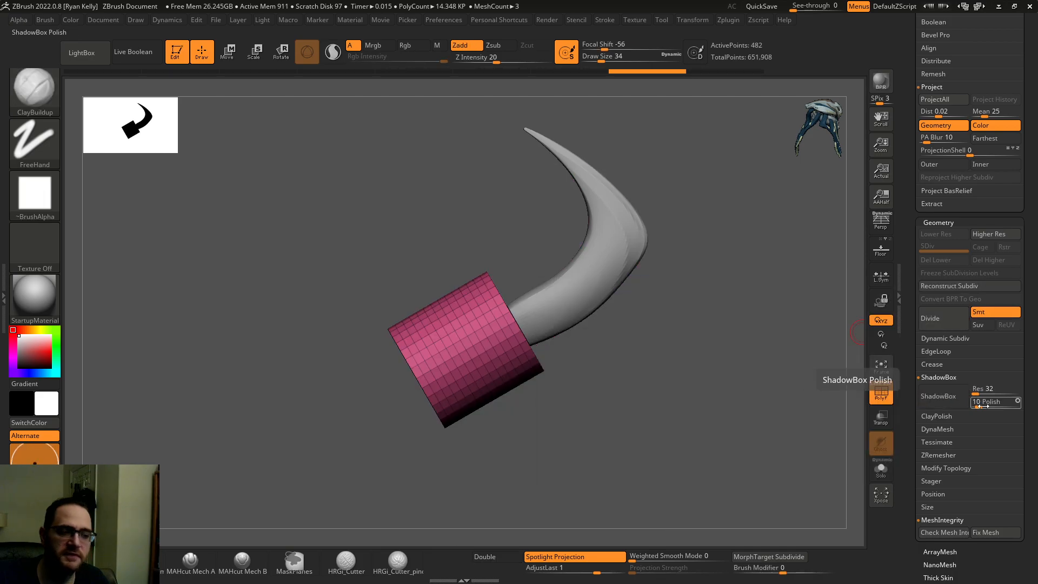
{"action": "key", "text": "ctrl+shift+z"}
{"action": "key", "text": "ctrl+z"}
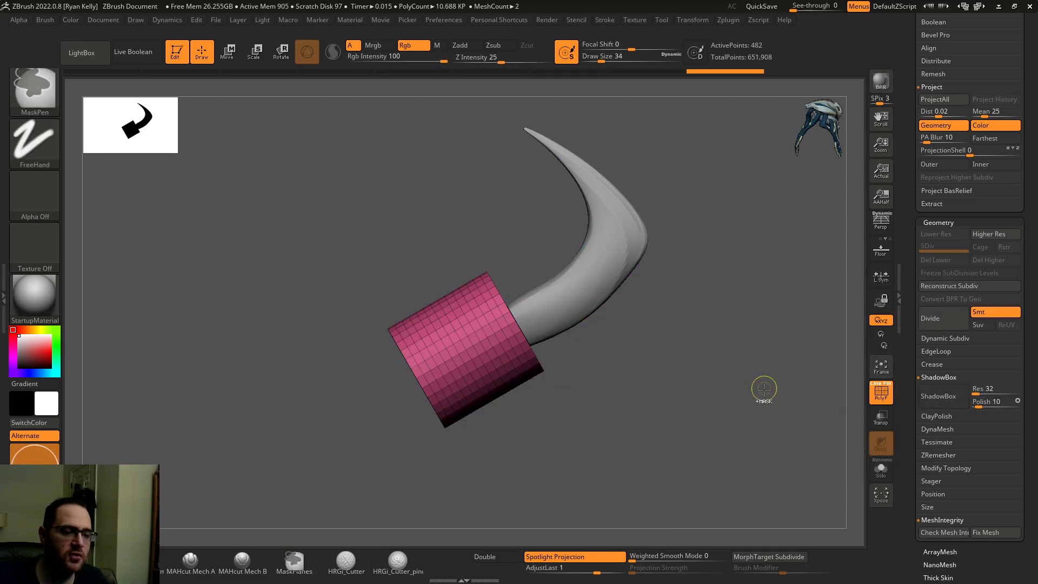
{"action": "key", "text": "ctrl+shift+z"}
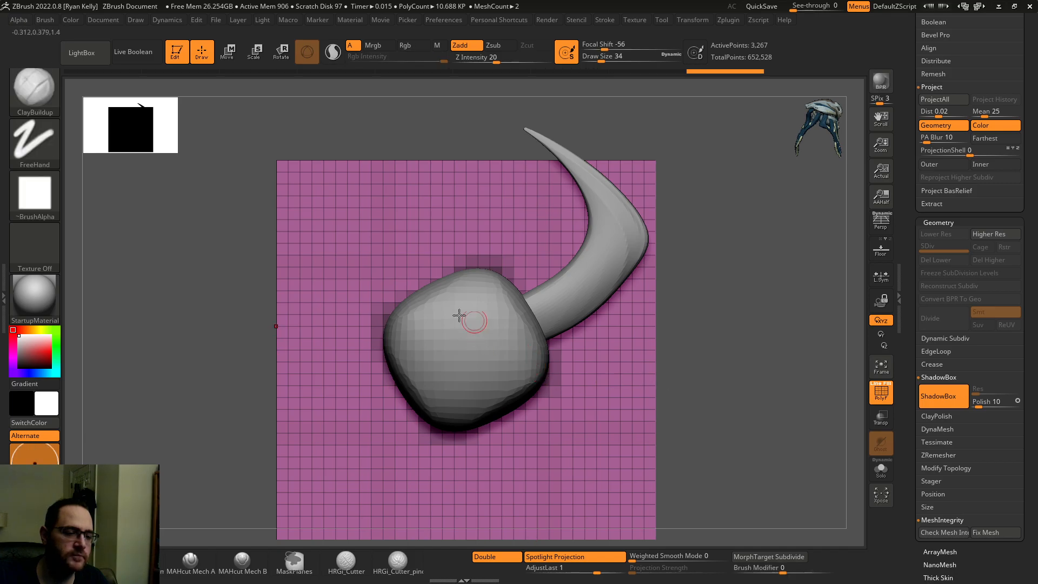
{"action": "key", "text": "ctrl+z"}
Turn on ShadowBox for the cylinder subtool with the curved blade still visible.
{"action": "scroll", "coordinate": [914, 188], "scroll_direction": "down", "scroll_amount": 1}
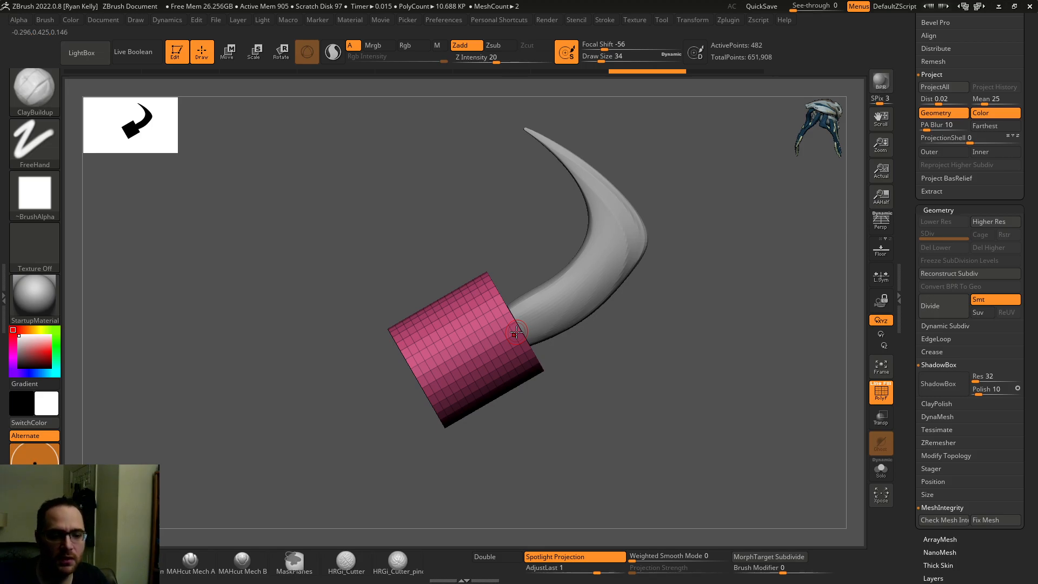
{"action": "left_click_drag", "start_coordinate": [640, 353], "coordinate": [743, 332]}
{"action": "left_click", "coordinate": [946, 387]}
{"action": "left_click_drag", "start_coordinate": [850, 308], "coordinate": [802, 298]}
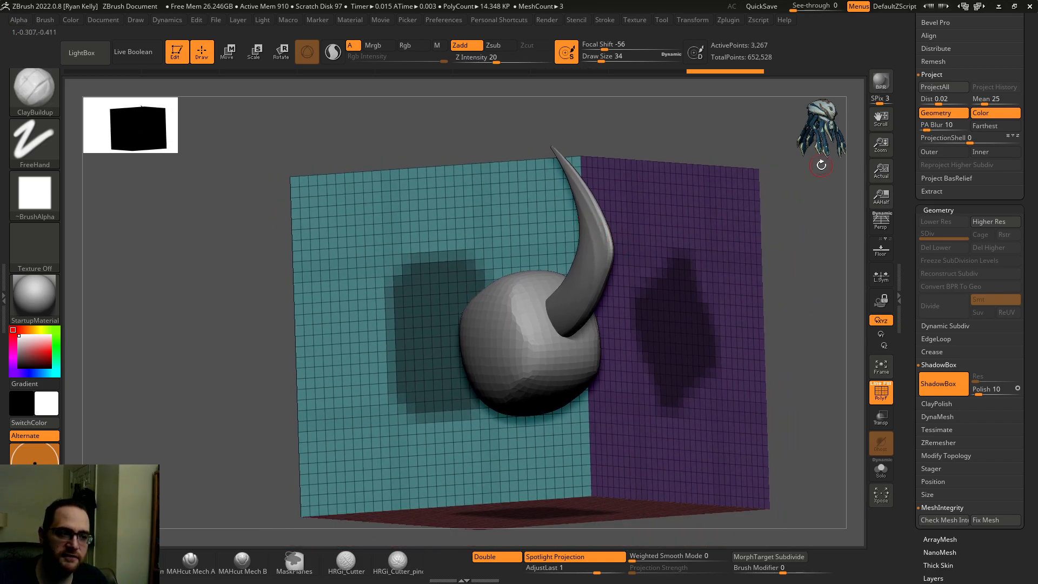
Examine the ShadowBox solid, its mask planes and the attached blade from the front and at an angle.
{"action": "scroll", "coordinate": [937, 179], "scroll_direction": "up", "scroll_amount": 10}
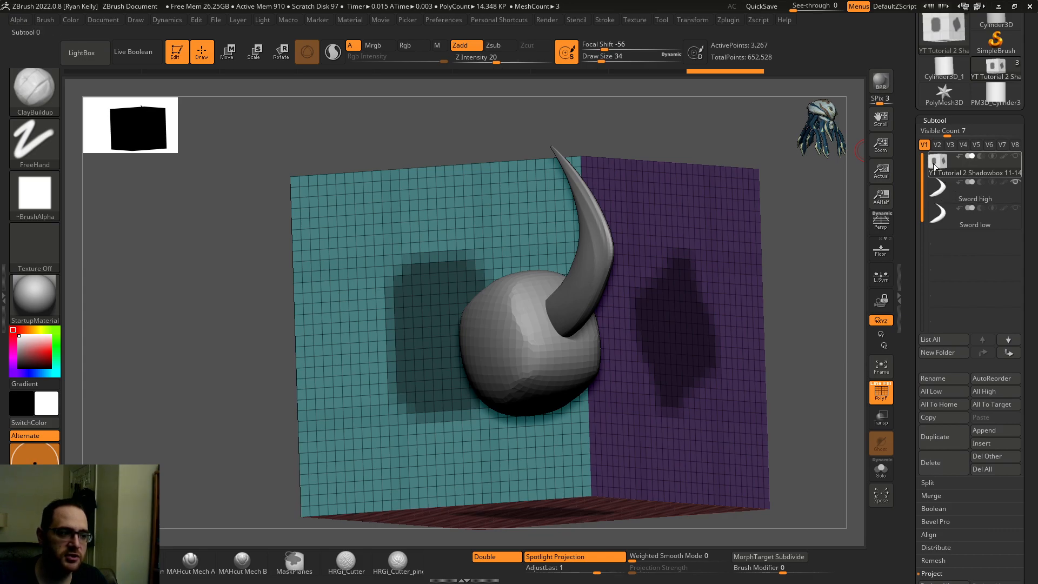
{"action": "left_click_drag", "start_coordinate": [827, 220], "coordinate": [747, 254], "text": "shift"}
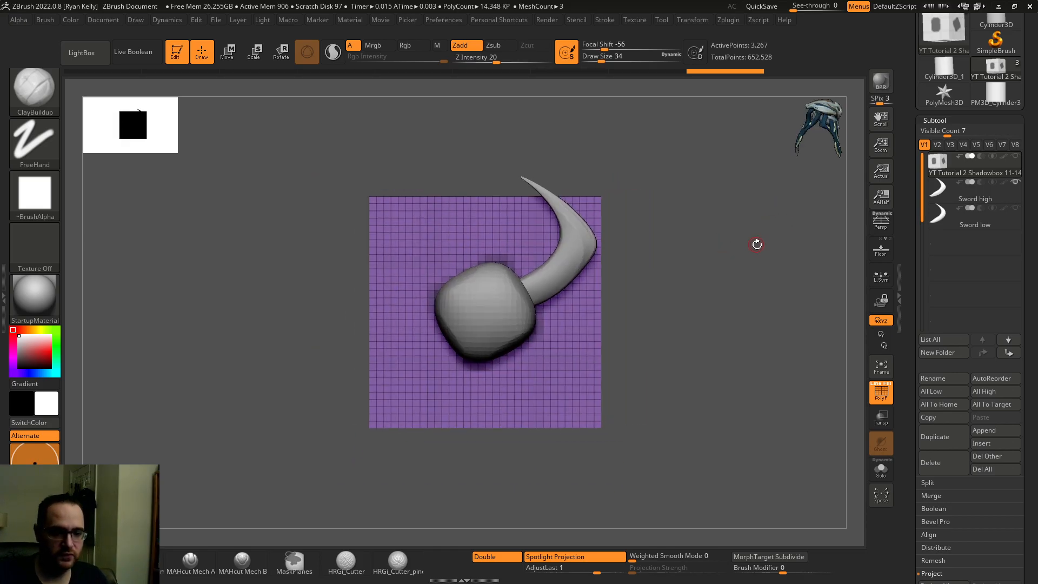
{"action": "left_click_drag", "start_coordinate": [602, 277], "coordinate": [651, 359]}
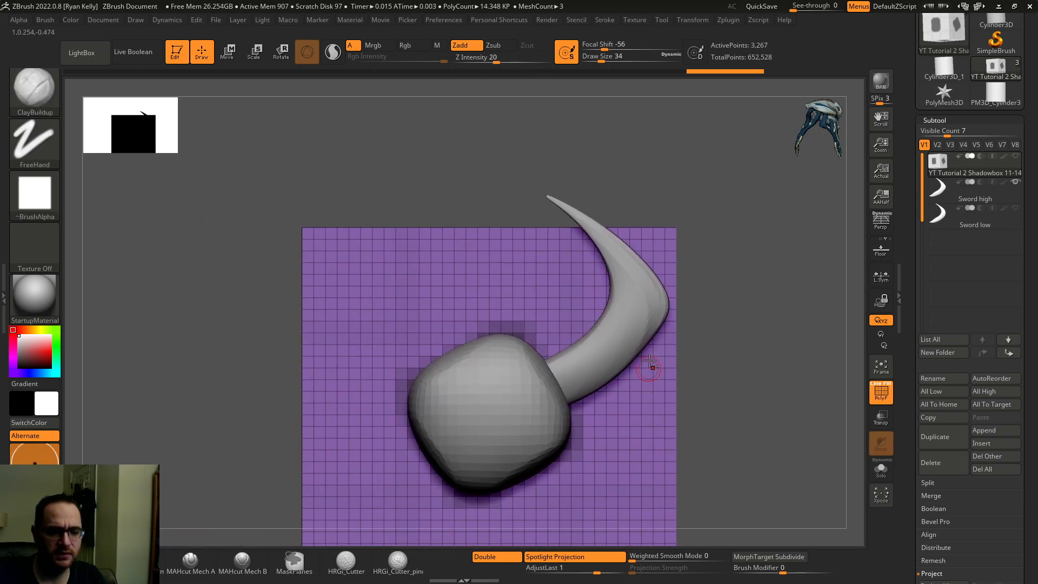
{"action": "mouse_move", "coordinate": [641, 308]}
{"action": "right_mouse_down"}
{"action": "mouse_move", "coordinate": [625, 347]}
{"action": "mouse_move", "coordinate": [530, 358]}
{"action": "mouse_move", "coordinate": [513, 324]}
{"action": "mouse_move", "coordinate": [459, 330]}
{"action": "mouse_move", "coordinate": [469, 325]}
{"action": "mouse_move", "coordinate": [441, 311]}
{"action": "mouse_move", "coordinate": [553, 324]}
{"action": "mouse_move", "coordinate": [576, 322]}
{"action": "mouse_move", "coordinate": [589, 303]}
{"action": "mouse_move", "coordinate": [556, 345]}
{"action": "mouse_move", "coordinate": [538, 338]}
{"action": "mouse_move", "coordinate": [597, 207]}
{"action": "right_mouse_up"}
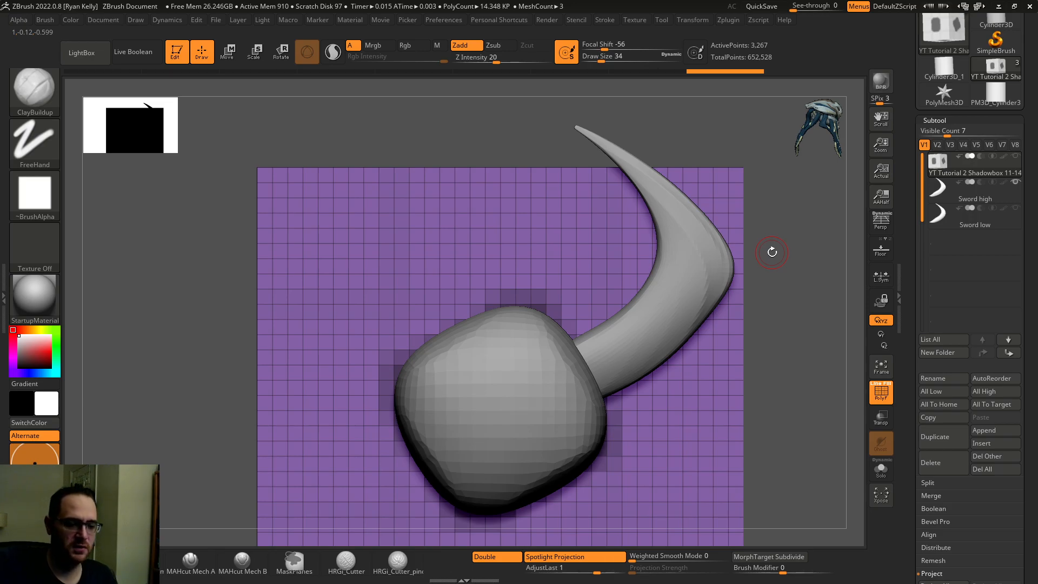
{"action": "right_click_drag", "start_coordinate": [833, 314], "coordinate": [811, 290], "text": "alt"}
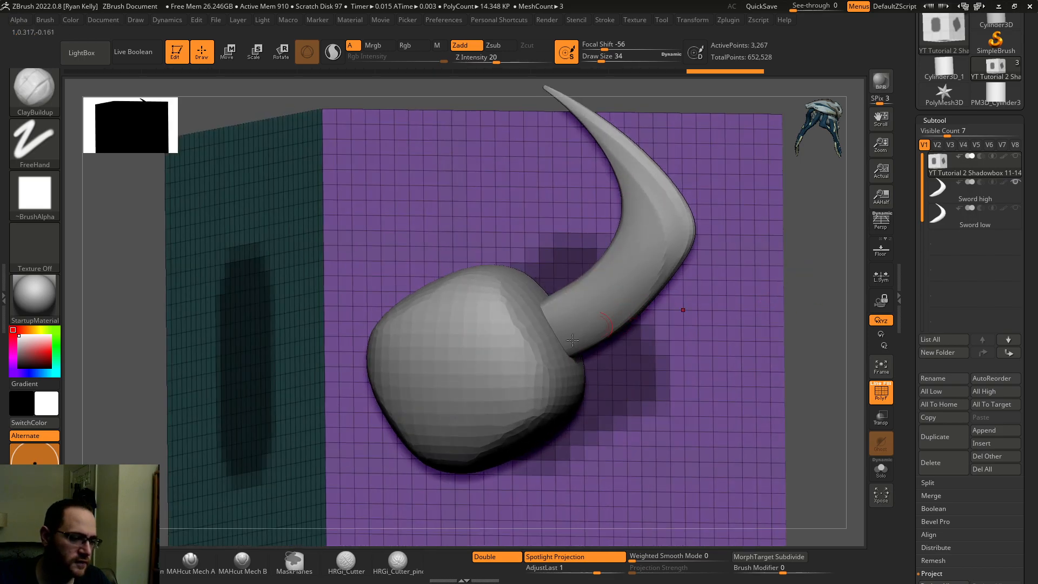
{"action": "right_click_drag", "start_coordinate": [799, 330], "coordinate": [815, 324], "text": "shift"}
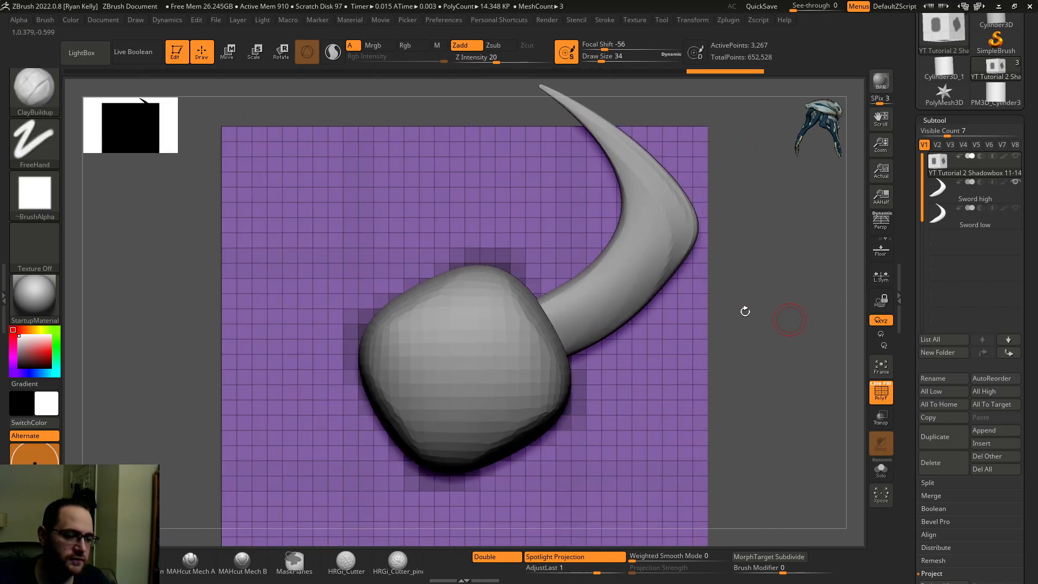
{"action": "mouse_move", "coordinate": [410, 216]}
{"action": "right_mouse_down"}
{"action": "mouse_move", "coordinate": [502, 301]}
{"action": "mouse_move", "coordinate": [509, 271]}
{"action": "mouse_move", "coordinate": [521, 268]}
{"action": "right_mouse_up"}
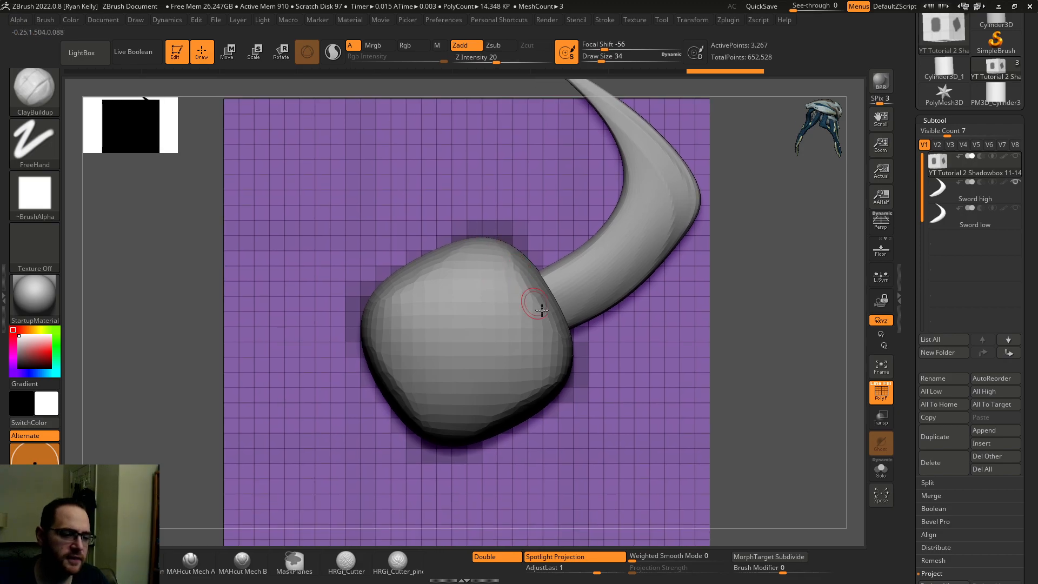
{"action": "right_click_drag", "start_coordinate": [768, 328], "coordinate": [867, 338]}
{"action": "right_click_drag", "start_coordinate": [783, 343], "coordinate": [850, 344]}
Switch to the Sword low subtool, isolate it with Solo and hide its polyframe.
{"action": "scroll", "coordinate": [924, 270], "scroll_direction": "down", "scroll_amount": 2}
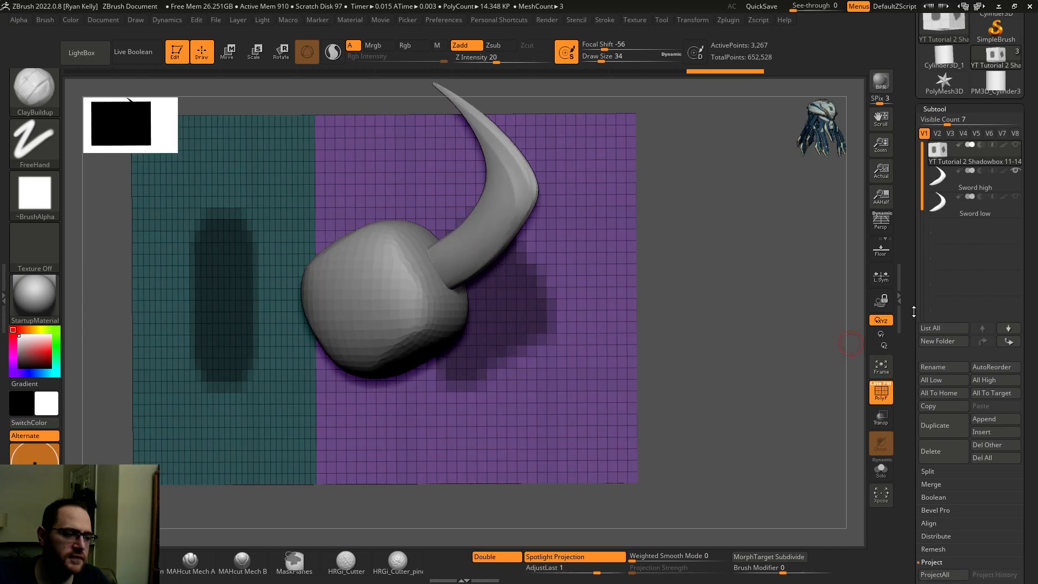
{"action": "left_click", "coordinate": [940, 174]}
{"action": "left_click_drag", "start_coordinate": [910, 236], "coordinate": [896, 146]}
{"action": "left_click", "coordinate": [931, 185]}
{"action": "left_click", "coordinate": [884, 469]}
{"action": "left_click_drag", "start_coordinate": [768, 459], "coordinate": [783, 392]}
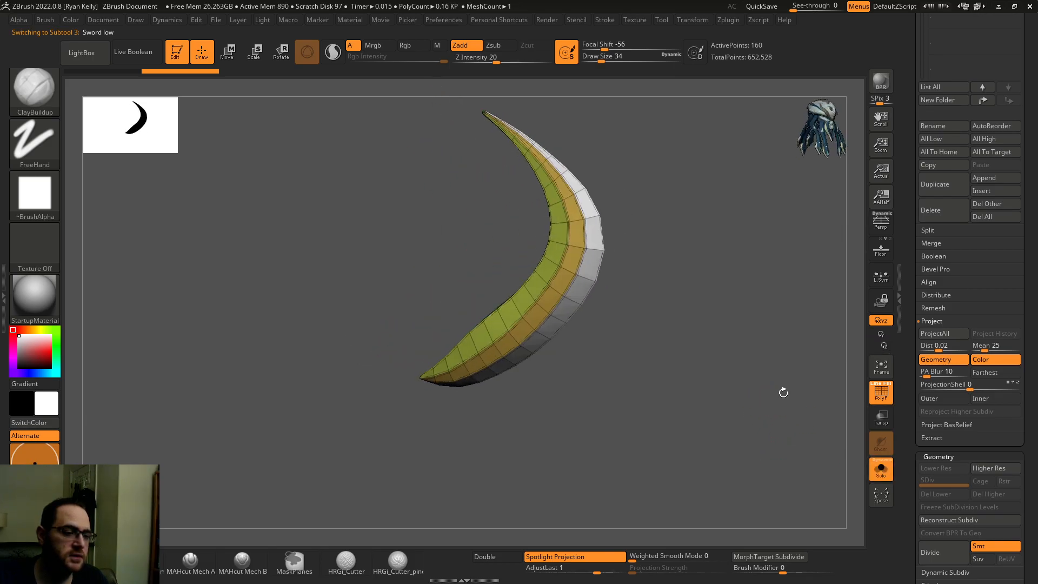
{"action": "left_click", "coordinate": [880, 391]}
Try dividing the low-resolution blade three times, and undo all three subdivisions.
{"action": "key", "text": "ctrl+d"}
{"action": "key", "text": "ctrl+d"}
{"action": "key", "text": "ctrl+d"}
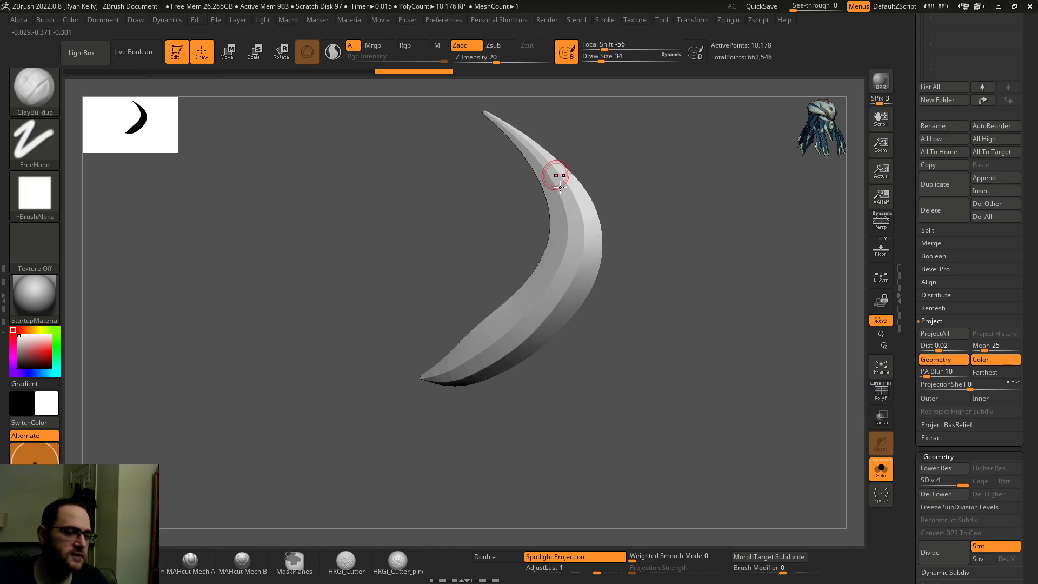
{"action": "key", "text": "ctrl+z"}
{"action": "key", "text": "ctrl+z"}
{"action": "key", "text": "ctrl+z"}
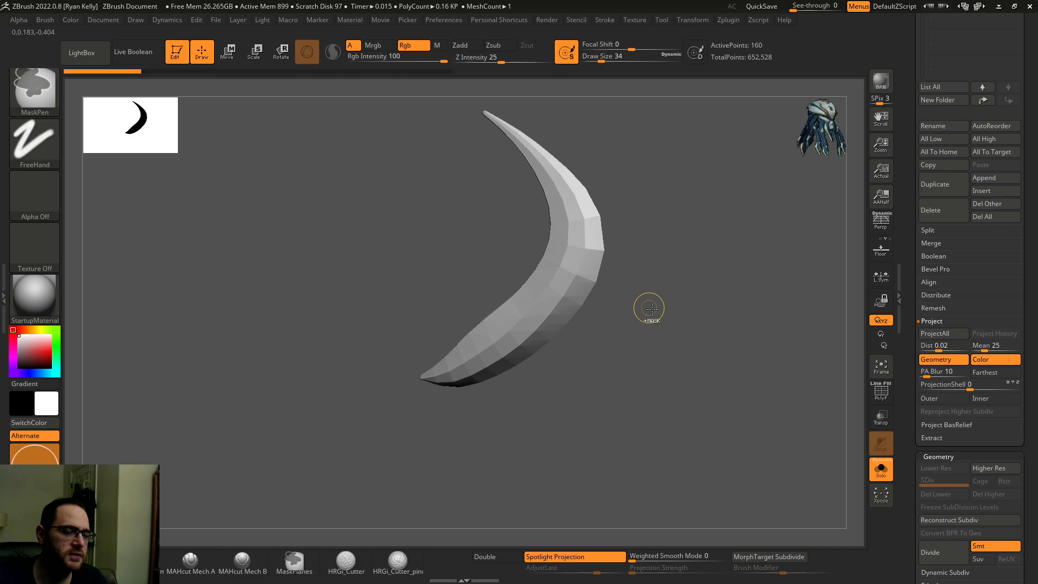
Switch back to the ShadowBox subtool and turn Solo off to view it together with the Sword high blade.
{"action": "left_click_drag", "start_coordinate": [906, 212], "coordinate": [908, 535]}
{"action": "left_click", "coordinate": [943, 235]}
{"action": "left_click_drag", "start_coordinate": [778, 225], "coordinate": [795, 239]}
{"action": "left_click_drag", "start_coordinate": [841, 361], "coordinate": [846, 392]}
{"action": "left_click", "coordinate": [881, 468]}
{"action": "left_click_drag", "start_coordinate": [837, 448], "coordinate": [796, 376]}
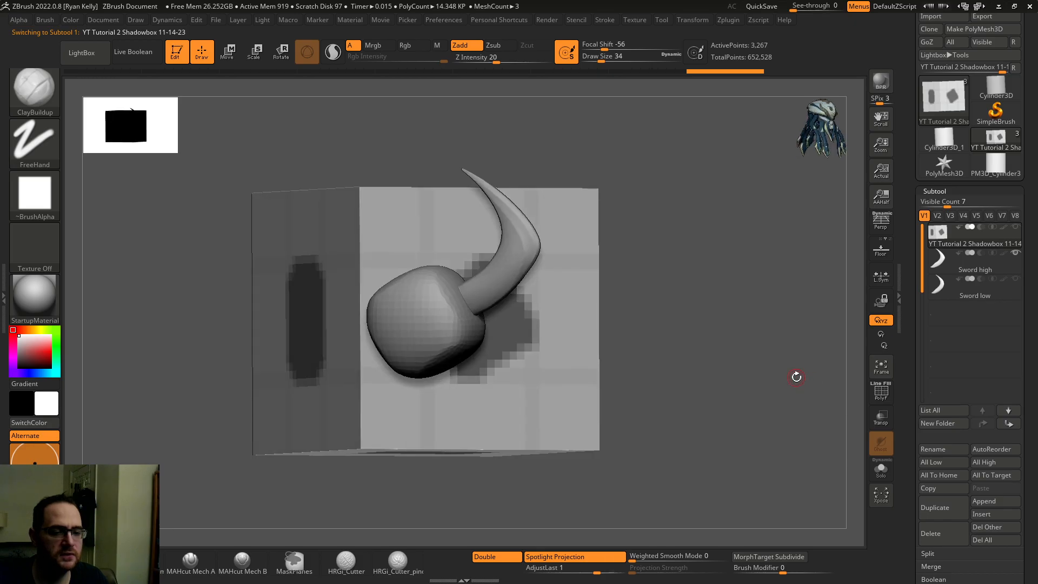
{"action": "mouse_move", "coordinate": [513, 258]}
{"action": "left_mouse_down"}
{"action": "mouse_move", "coordinate": [484, 258]}
{"action": "mouse_move", "coordinate": [487, 248]}
{"action": "mouse_move", "coordinate": [491, 296]}
{"action": "mouse_move", "coordinate": [489, 238]}
{"action": "mouse_move", "coordinate": [498, 267]}
{"action": "left_mouse_up"}
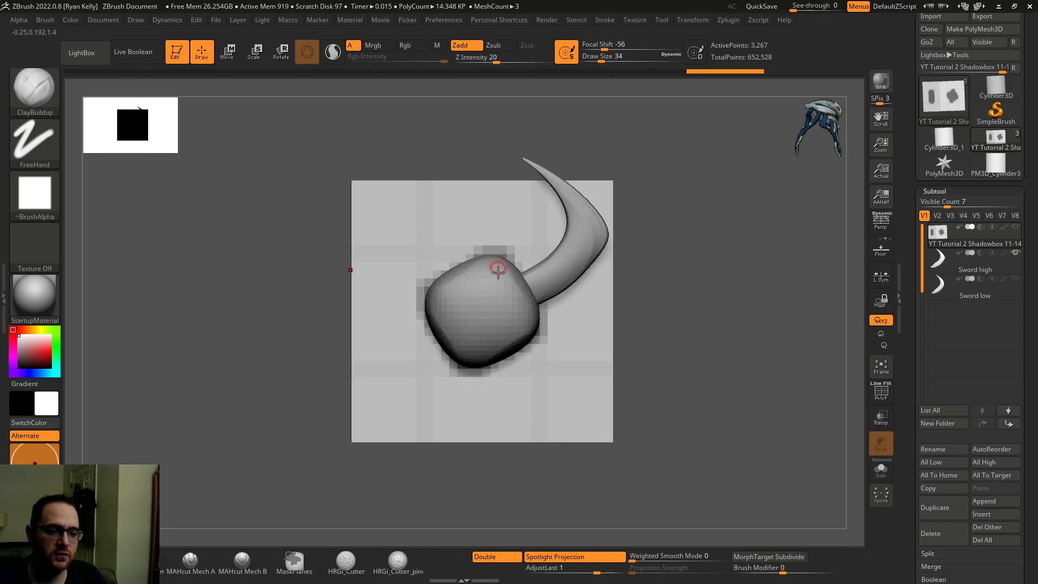
{"action": "right_click_drag", "start_coordinate": [487, 250], "coordinate": [484, 269], "text": "alt"}
{"action": "right_click_drag", "start_coordinate": [445, 237], "coordinate": [473, 225]}
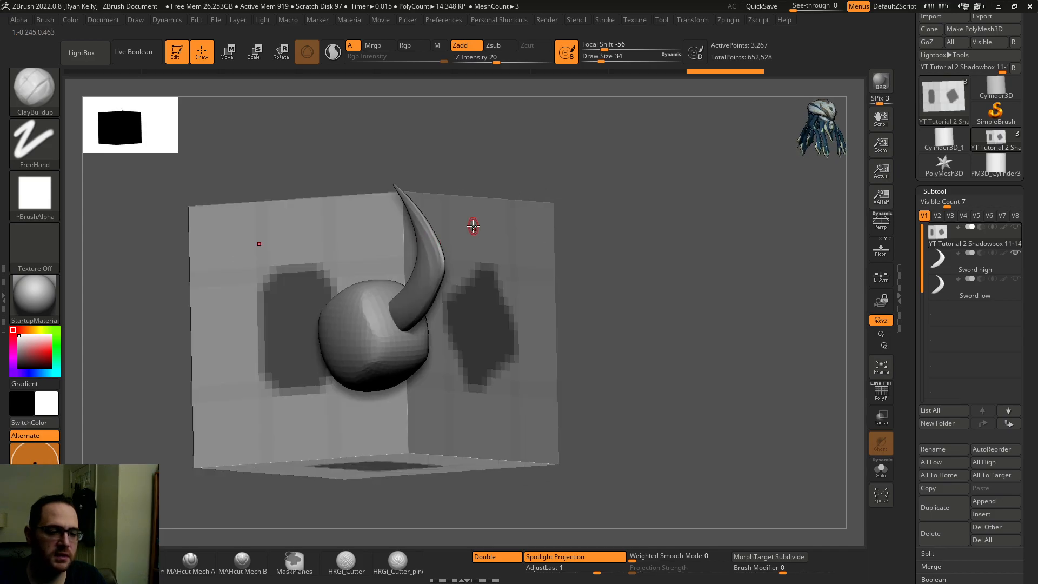
{"action": "left_click_drag", "start_coordinate": [658, 306], "coordinate": [762, 357], "text": "shift"}
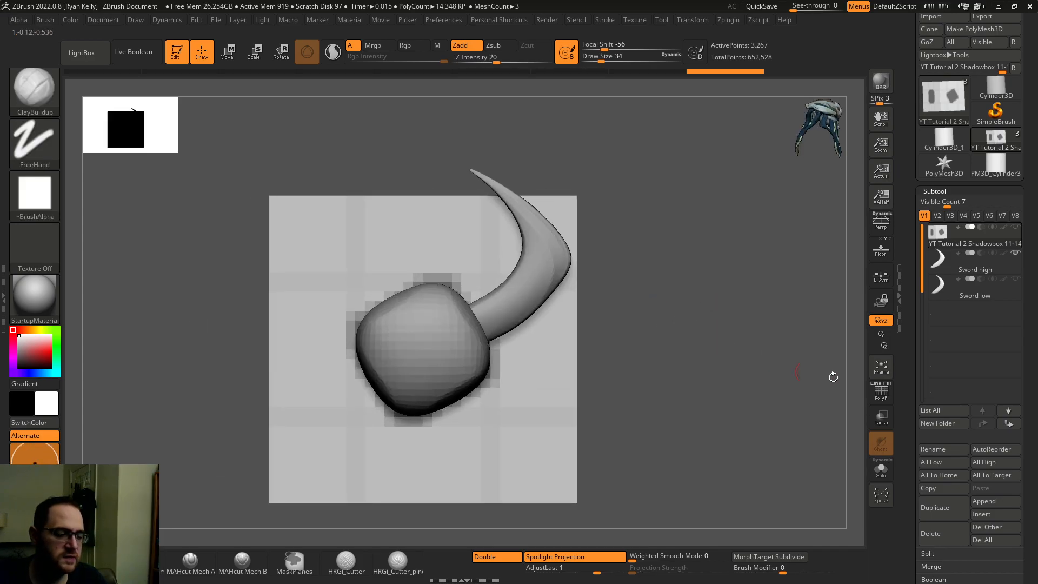
Turn ShadowBox off, raise its resolution above 32, and turn it back on to rebuild the solid with finer planes.
{"action": "left_click_drag", "start_coordinate": [908, 380], "coordinate": [914, 238]}
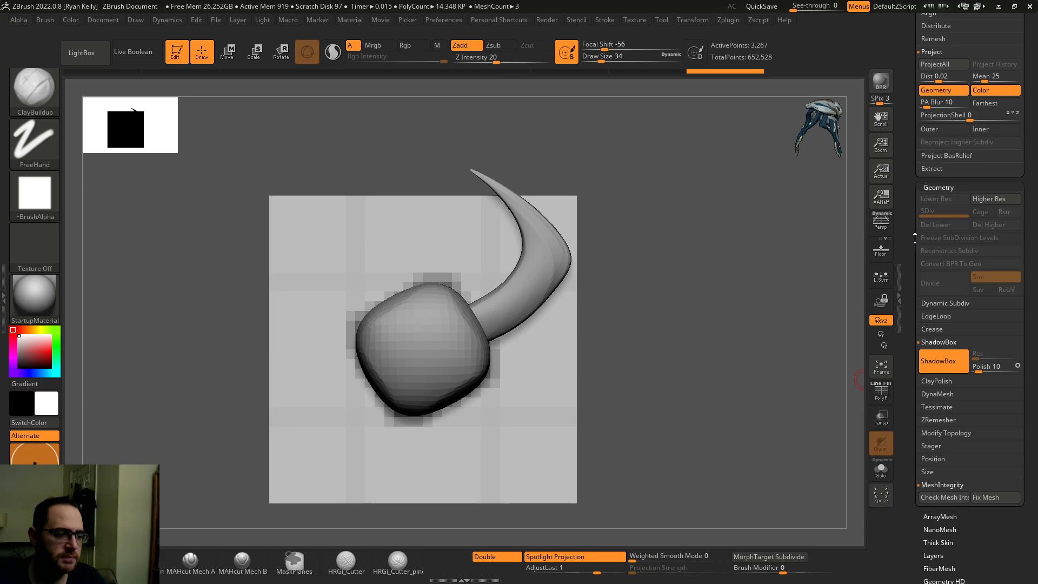
{"action": "left_click", "coordinate": [938, 364]}
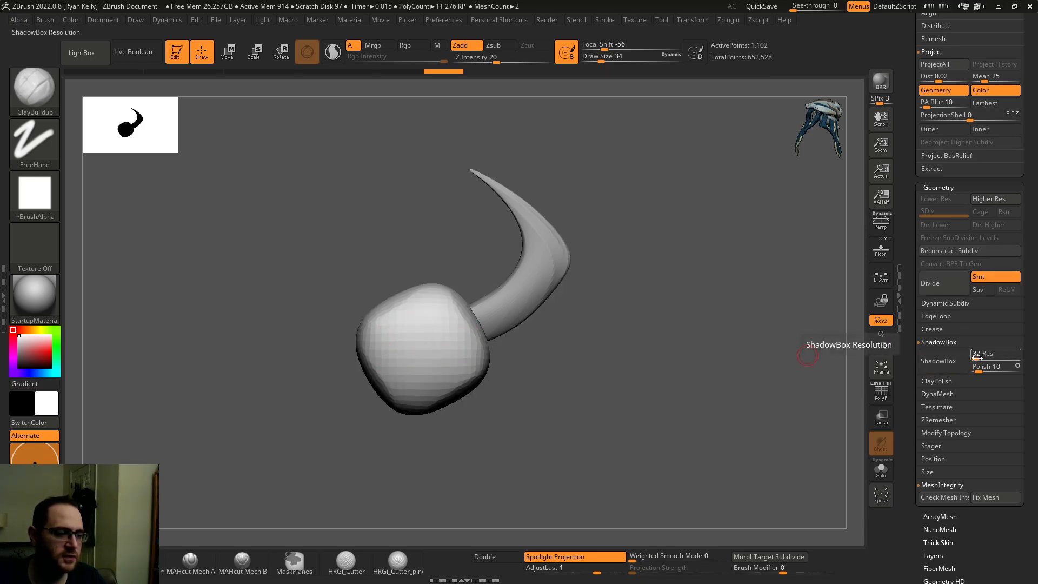
{"action": "left_click", "coordinate": [951, 361]}
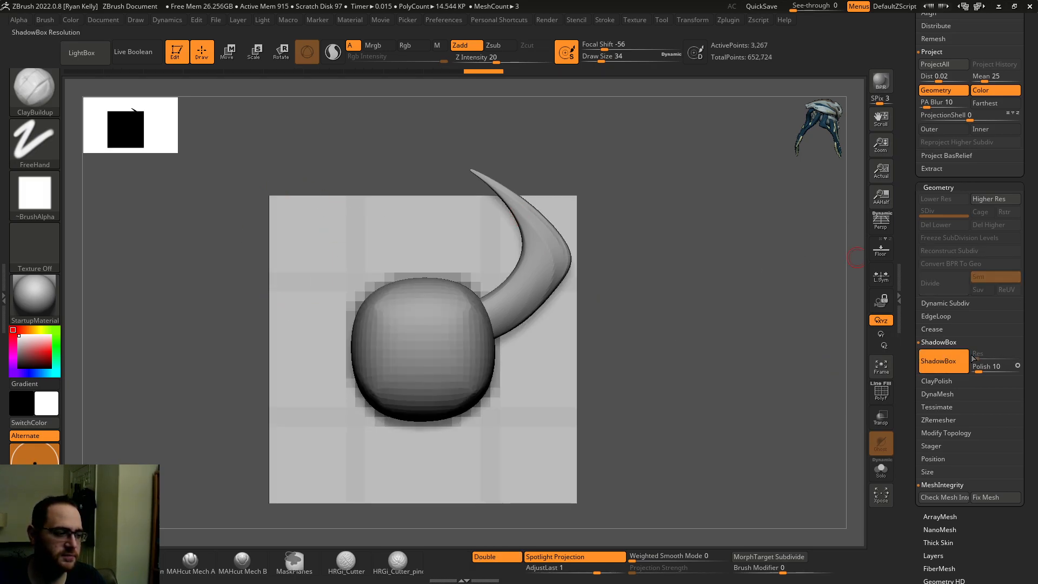
{"action": "left_click", "coordinate": [955, 361]}
{"action": "left_click_drag", "start_coordinate": [976, 357], "coordinate": [978, 358]}
{"action": "left_click", "coordinate": [938, 361]}
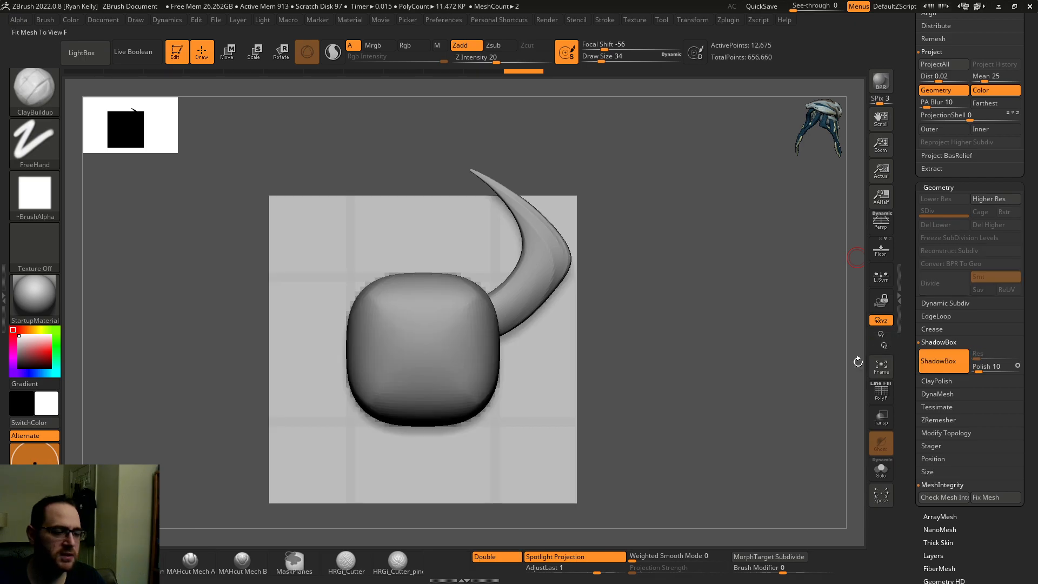
Show the polyframe and examine the rebuilt ShadowBox's denser mask planes from several angles.
{"action": "left_click_drag", "start_coordinate": [813, 338], "coordinate": [791, 343]}
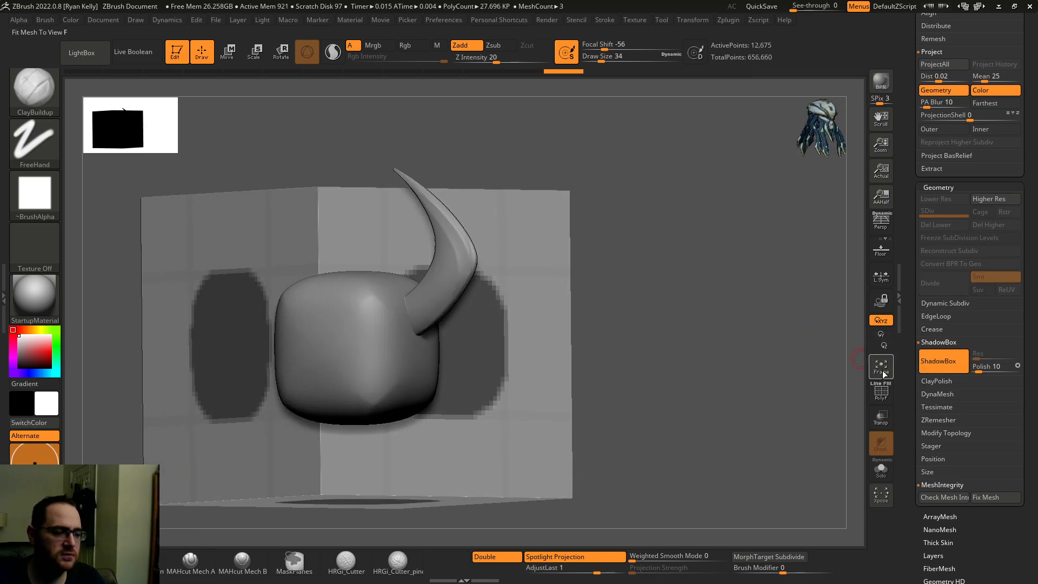
{"action": "left_click", "coordinate": [881, 392]}
{"action": "left_click", "coordinate": [887, 393]}
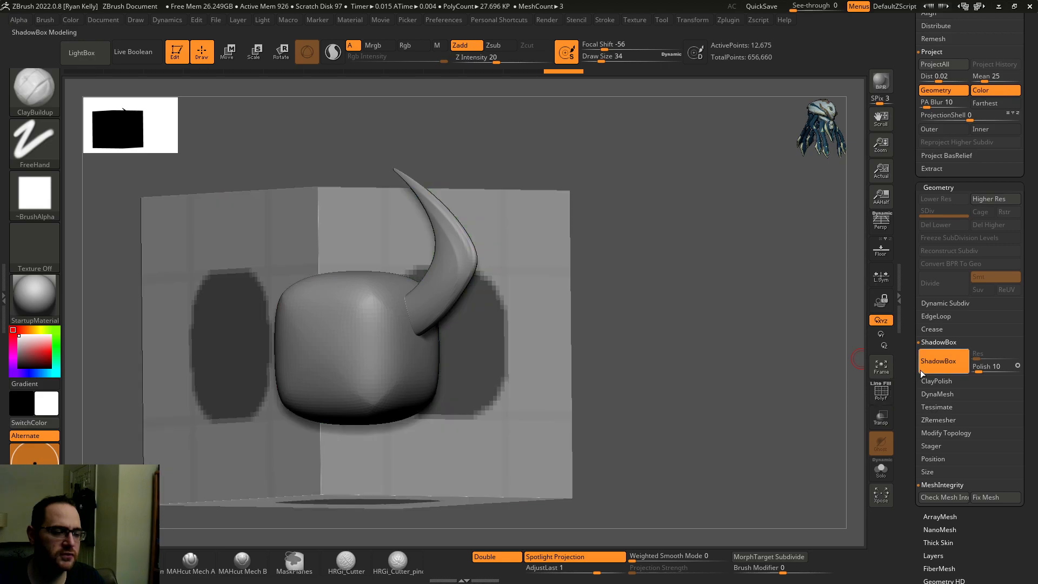
{"action": "left_click", "coordinate": [885, 396]}
{"action": "left_click_drag", "start_coordinate": [776, 365], "coordinate": [405, 375], "text": "shift"}
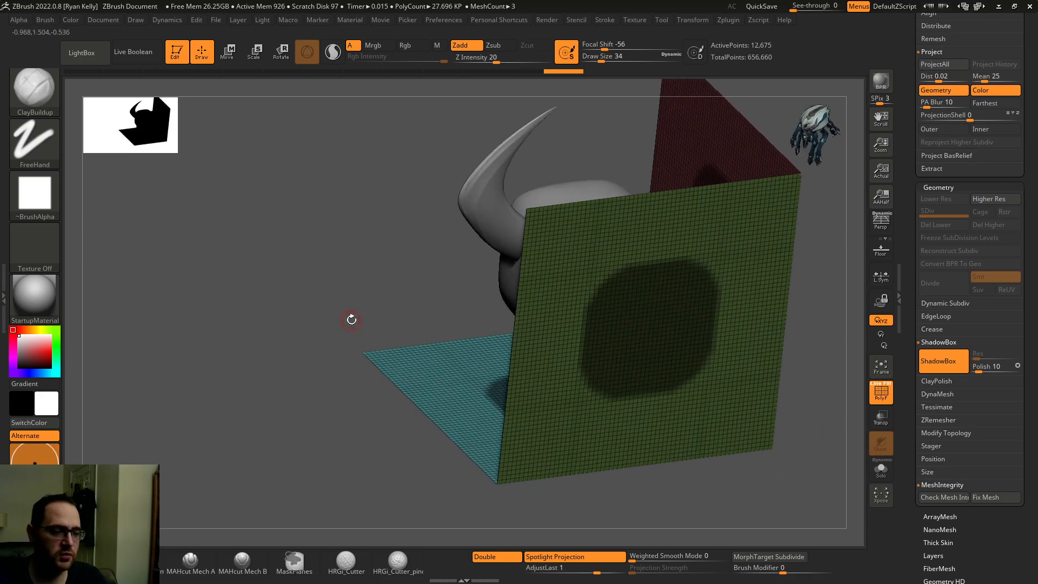
Try clearing the mask on the ShadowBox's green plane, and undo it.
{"action": "left_click_drag", "start_coordinate": [694, 295], "coordinate": [603, 268]}
{"action": "mouse_move", "coordinate": [730, 301]}
{"action": "left_mouse_down"}
{"action": "mouse_move", "coordinate": [771, 326]}
{"action": "mouse_move", "coordinate": [468, 325]}
{"action": "mouse_move", "coordinate": [502, 333]}
{"action": "mouse_move", "coordinate": [733, 289]}
{"action": "mouse_move", "coordinate": [748, 297]}
{"action": "mouse_move", "coordinate": [709, 322]}
{"action": "mouse_move", "coordinate": [635, 323]}
{"action": "left_mouse_up"}
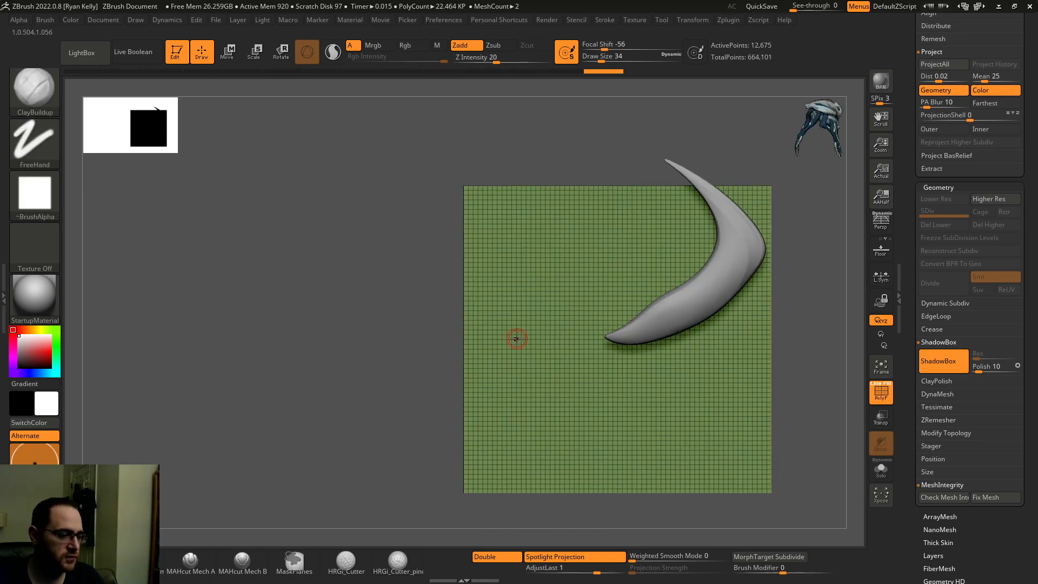
{"action": "right_click_drag", "start_coordinate": [818, 339], "coordinate": [750, 368]}
{"action": "key", "text": "ctrl+z"}
View the green plane from behind and turn on transparency without Ghost so the blade shows through.
{"action": "right_click_drag", "start_coordinate": [550, 361], "coordinate": [595, 323]}
{"action": "mouse_move", "coordinate": [575, 269]}
{"action": "right_mouse_down"}
{"action": "mouse_move", "coordinate": [528, 283]}
{"action": "mouse_move", "coordinate": [586, 265]}
{"action": "right_mouse_up"}
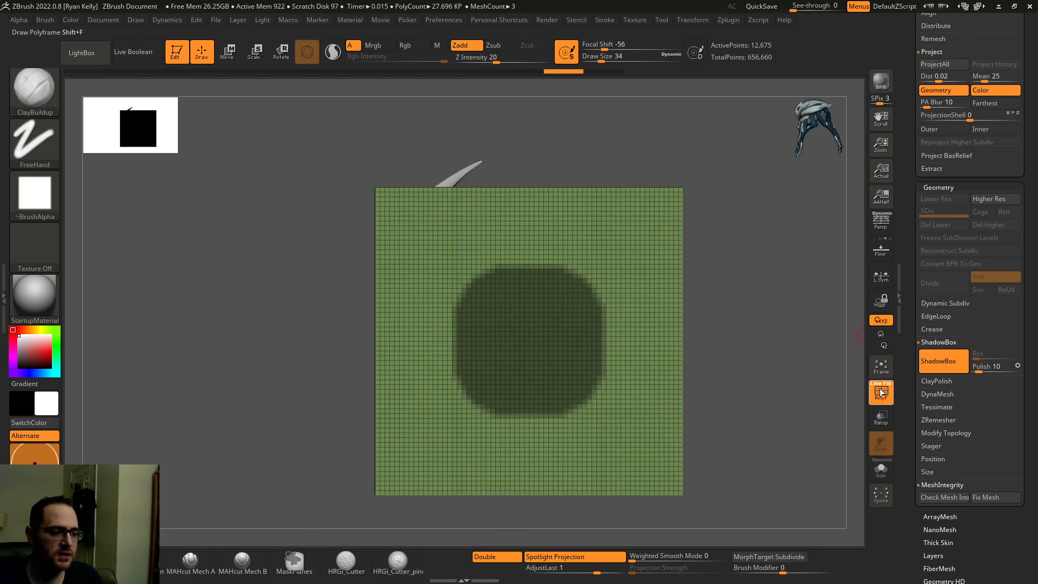
{"action": "left_click", "coordinate": [878, 424]}
{"action": "left_click", "coordinate": [886, 449]}
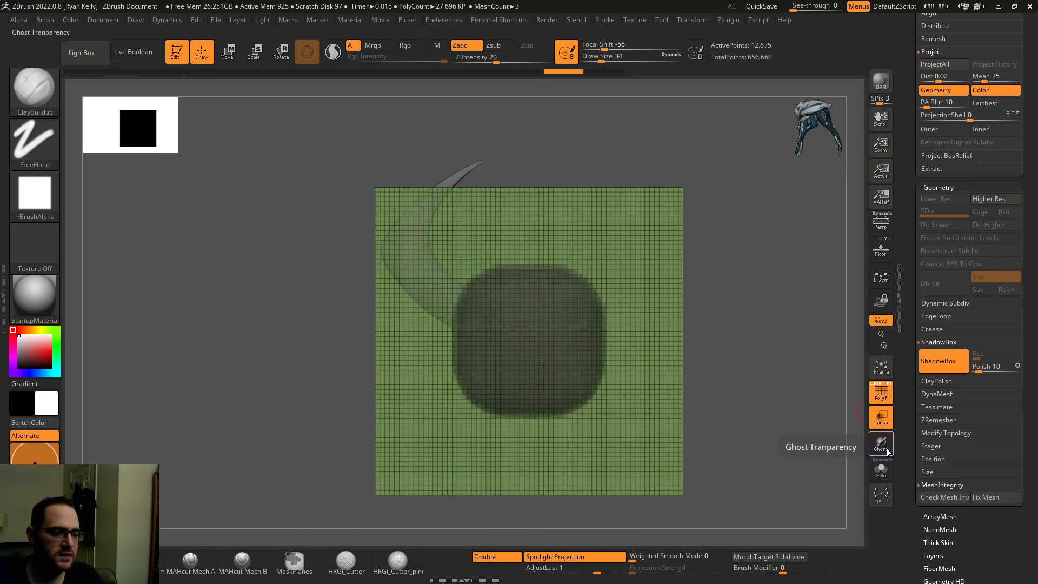
{"action": "right_click_drag", "start_coordinate": [773, 373], "coordinate": [681, 332]}
{"action": "right_click_drag", "start_coordinate": [681, 333], "coordinate": [714, 338], "text": "alt"}
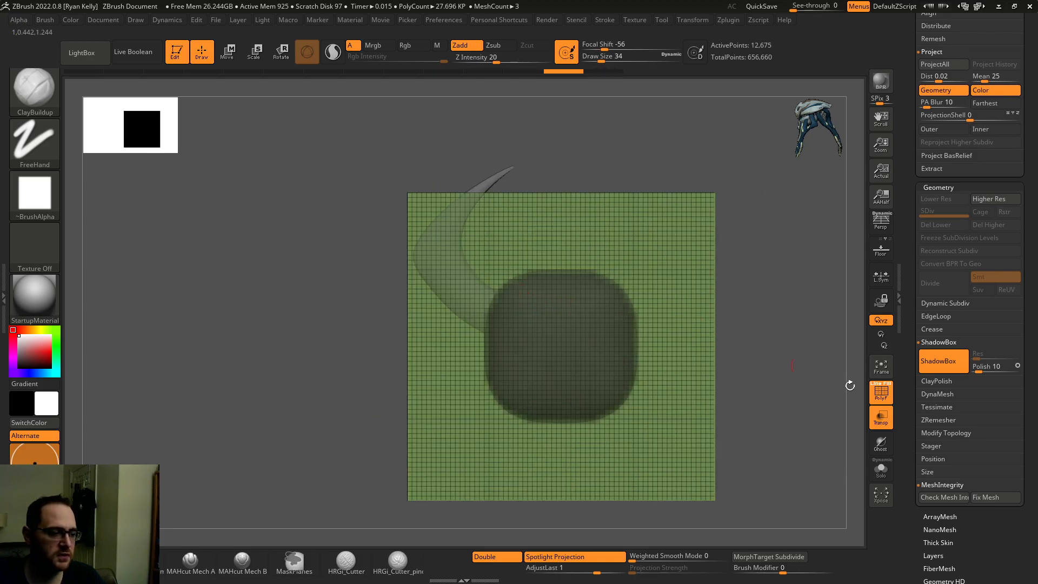
{"action": "right_click_drag", "start_coordinate": [741, 371], "coordinate": [676, 335]}
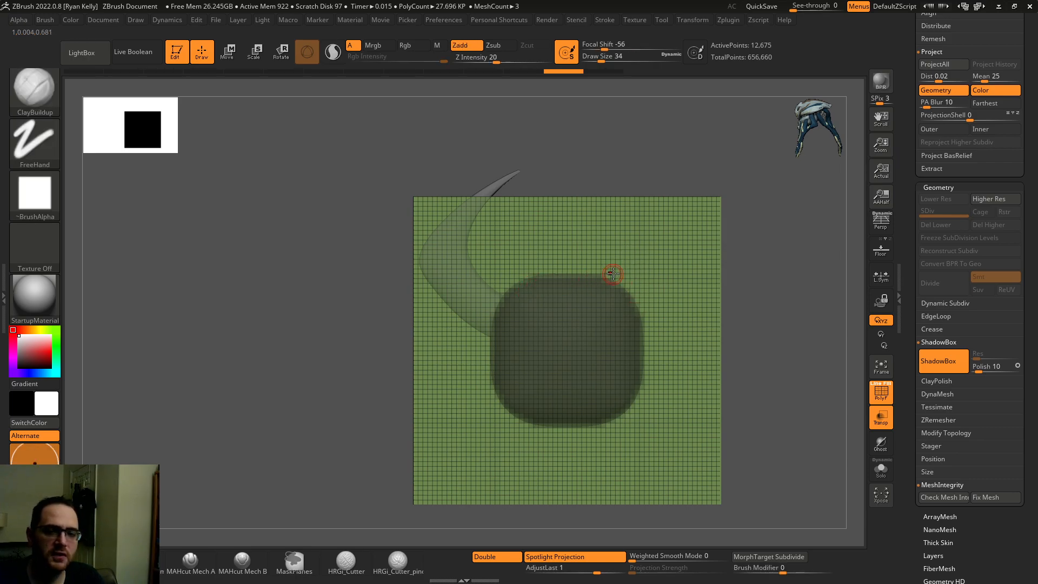
Turn on brush symmetry and check the mirrored cursor points across the ShadowBox planes.
{"action": "key", "text": "ctrl"}
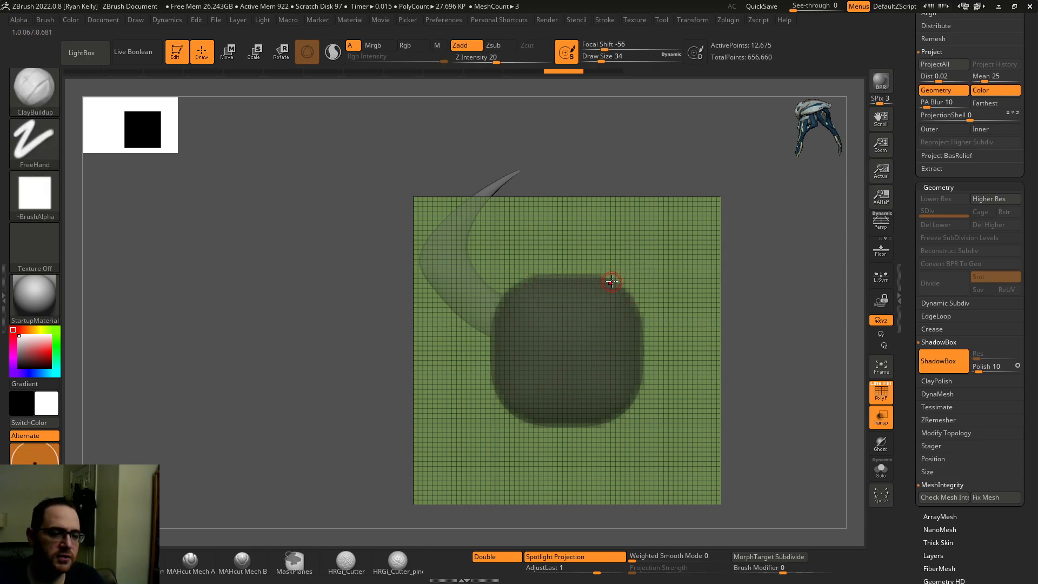
{"action": "key", "text": "space"}
{"action": "left_click", "coordinate": [625, 513]}
{"action": "mouse_move", "coordinate": [586, 304]}
{"action": "right_mouse_down"}
{"action": "mouse_move", "coordinate": [637, 300]}
{"action": "mouse_move", "coordinate": [598, 308]}
{"action": "right_mouse_up"}
{"action": "right_click_drag", "start_coordinate": [477, 339], "coordinate": [523, 348]}
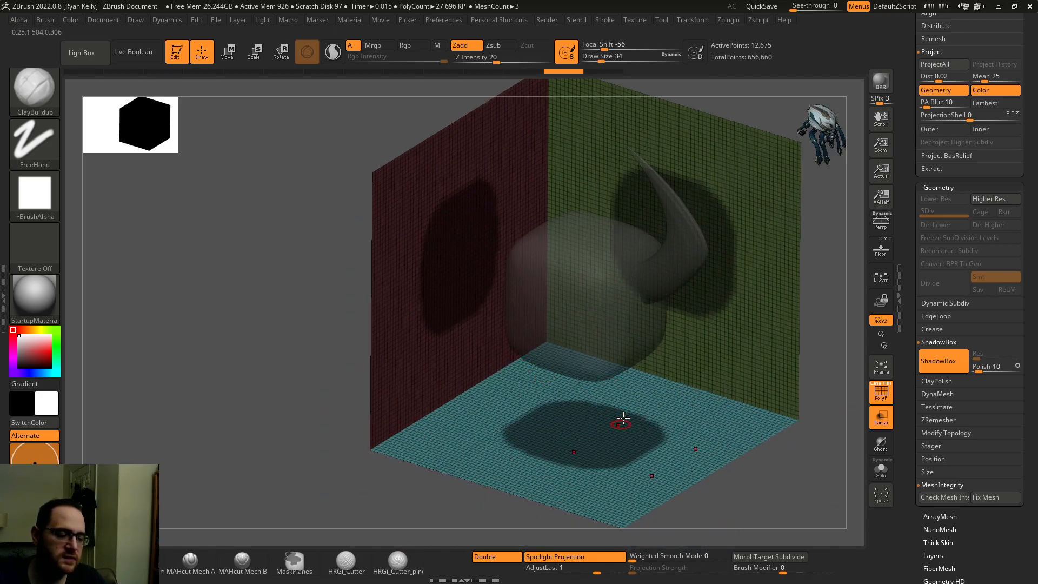
{"action": "right_click_drag", "start_coordinate": [573, 422], "coordinate": [577, 381], "text": "alt"}
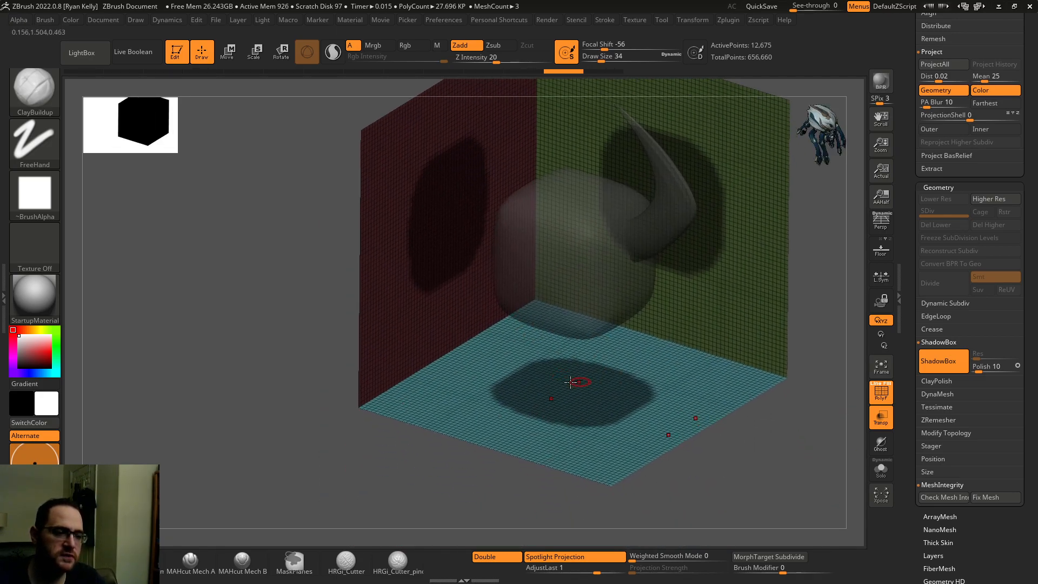
{"action": "right_click_drag", "start_coordinate": [654, 342], "coordinate": [613, 311]}
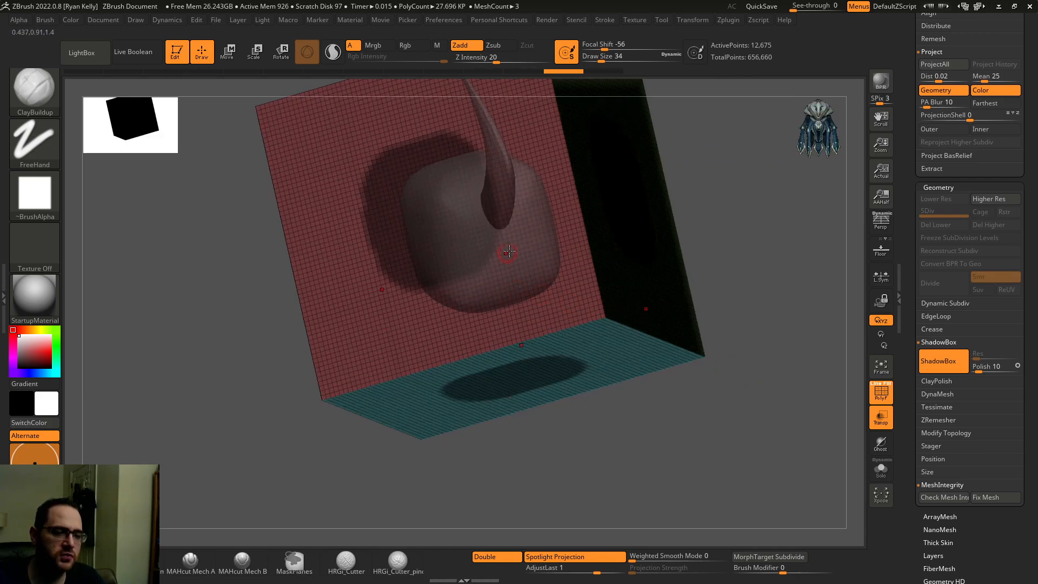
Face the red plane and erase both sides of its mask symmetrically, enlarging the brush to draw size 62.
{"action": "right_click_drag", "start_coordinate": [506, 254], "coordinate": [495, 282], "text": "shift"}
{"action": "right_click_drag", "start_coordinate": [515, 238], "coordinate": [507, 212]}
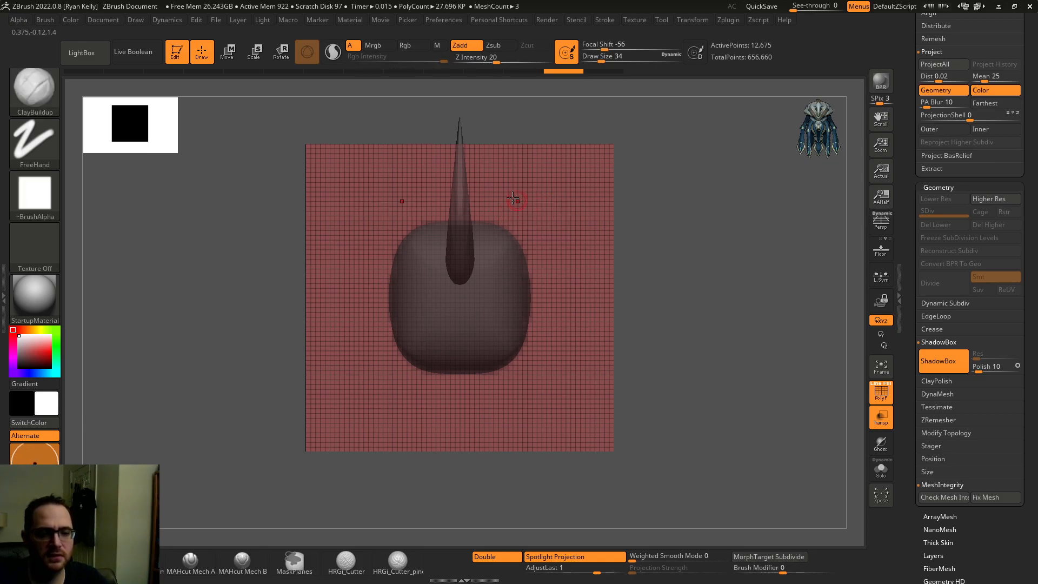
{"action": "key", "text": "ctrl"}
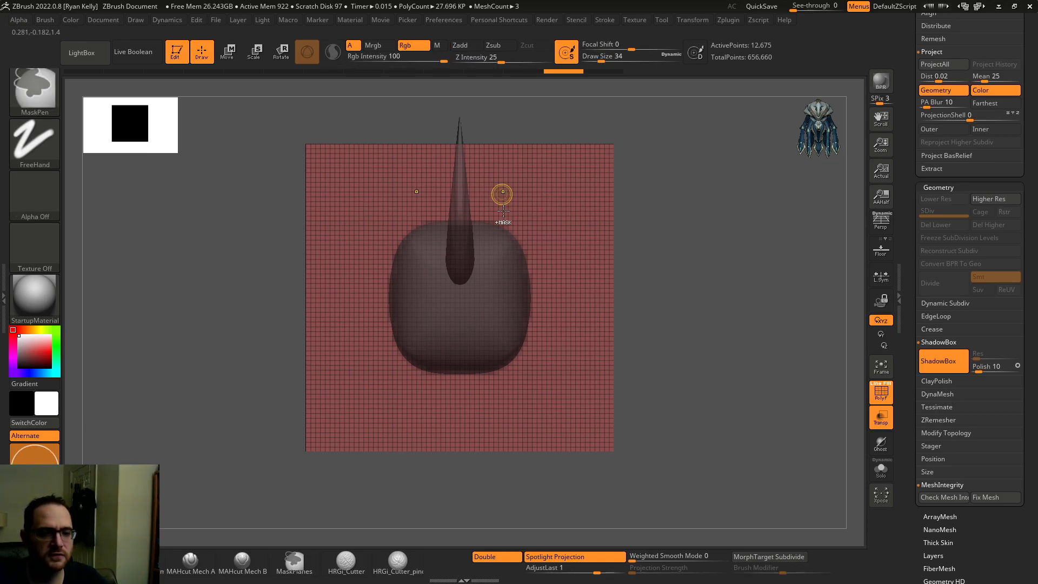
{"action": "left_click_drag", "start_coordinate": [496, 283], "coordinate": [501, 299], "text": "ctrl+alt"}
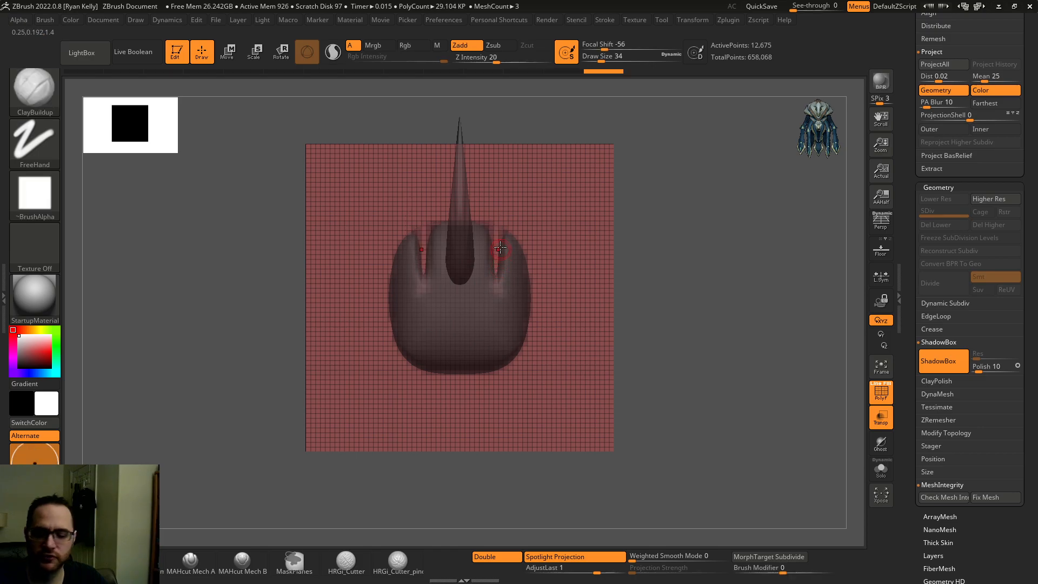
{"action": "left_click_drag", "start_coordinate": [506, 230], "coordinate": [520, 358], "text": "ctrl+alt"}
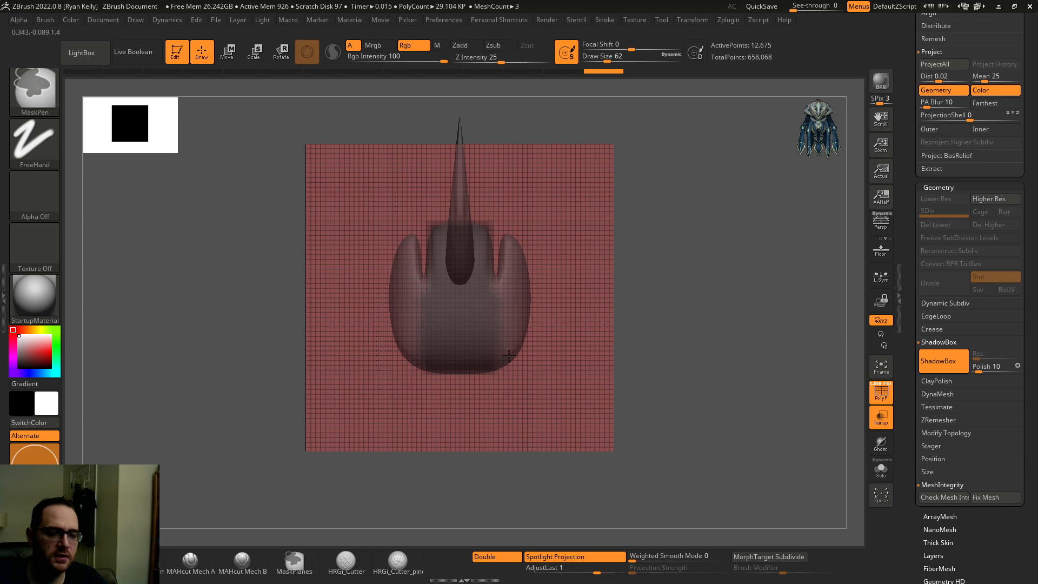
{"action": "right_click_drag", "start_coordinate": [518, 323], "coordinate": [674, 328]}
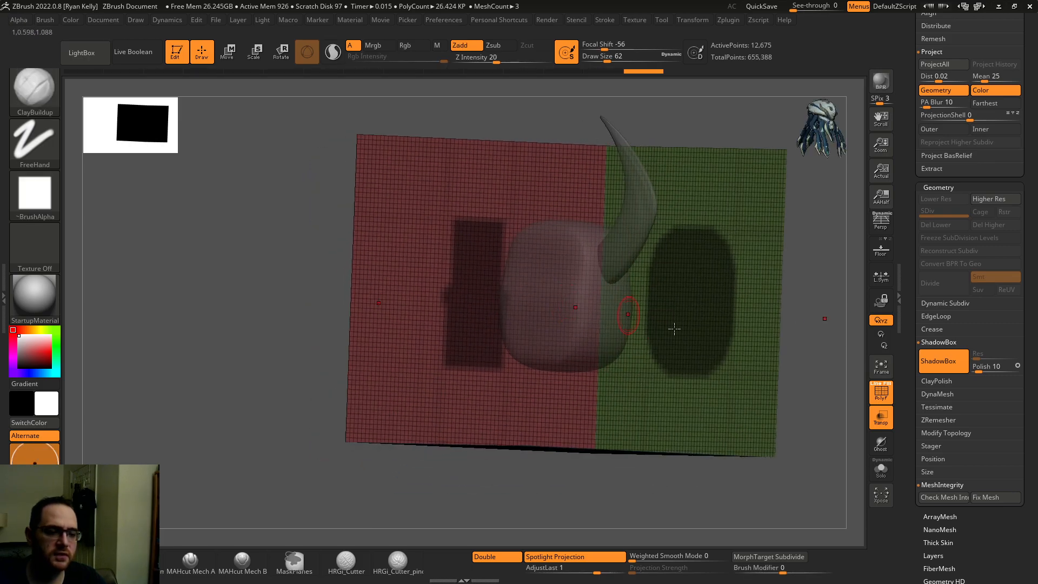
Turn transparency off and trim the sides and upper edge of the red plane's mask further around the blade's base.
{"action": "left_click", "coordinate": [886, 420]}
{"action": "right_click_drag", "start_coordinate": [843, 411], "coordinate": [715, 290]}
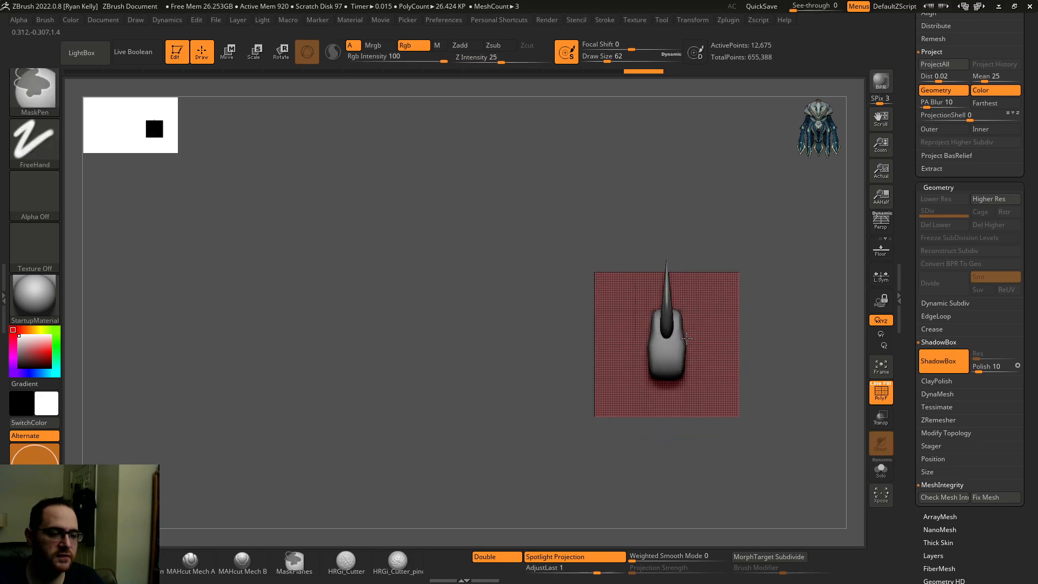
{"action": "left_click_drag", "start_coordinate": [691, 381], "coordinate": [692, 384], "text": "ctrl+alt"}
{"action": "key", "text": "ctrl"}
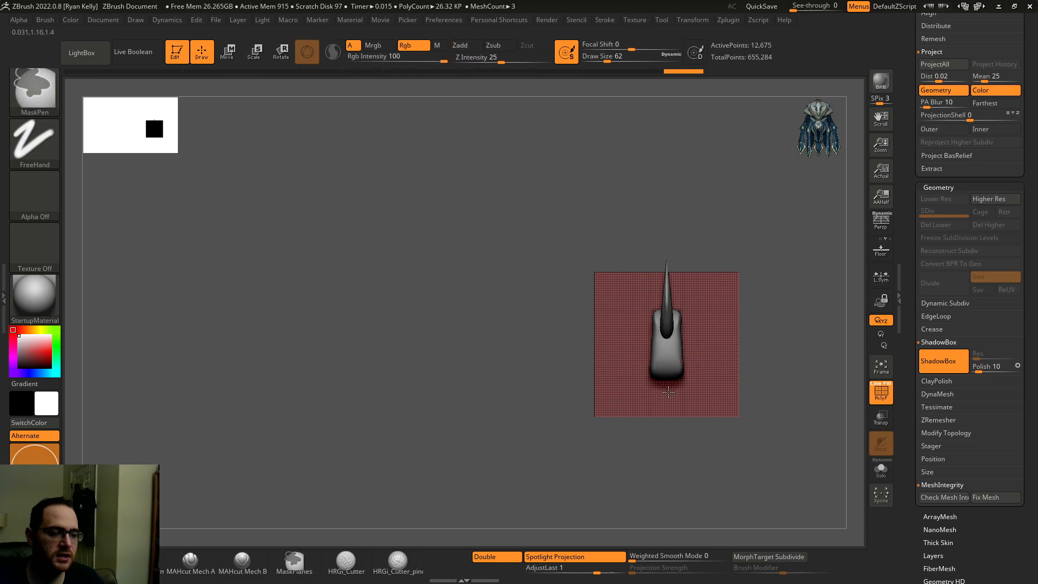
{"action": "left_click_drag", "start_coordinate": [686, 364], "coordinate": [681, 317], "text": "ctrl+alt"}
{"action": "mouse_move", "coordinate": [706, 339]}
{"action": "right_mouse_down"}
{"action": "mouse_move", "coordinate": [727, 309]}
{"action": "mouse_move", "coordinate": [697, 290]}
{"action": "mouse_move", "coordinate": [657, 297]}
{"action": "mouse_move", "coordinate": [663, 354]}
{"action": "mouse_move", "coordinate": [650, 309]}
{"action": "right_mouse_up"}
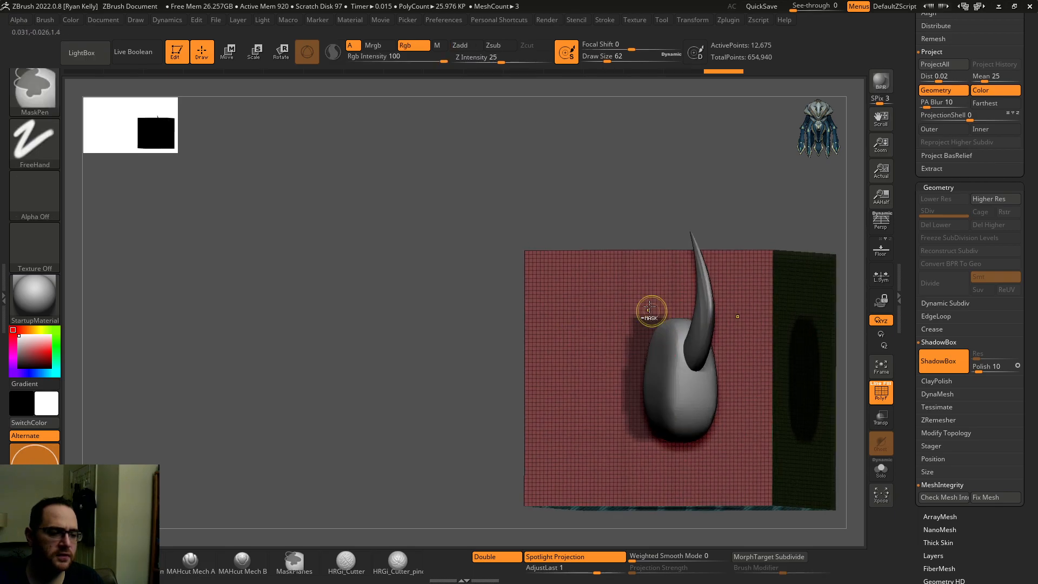
{"action": "mouse_move", "coordinate": [647, 467]}
{"action": "right_mouse_down"}
{"action": "mouse_move", "coordinate": [676, 424]}
{"action": "mouse_move", "coordinate": [778, 335]}
{"action": "mouse_move", "coordinate": [647, 352]}
{"action": "mouse_move", "coordinate": [657, 354]}
{"action": "mouse_move", "coordinate": [639, 339]}
{"action": "mouse_move", "coordinate": [607, 367]}
{"action": "mouse_move", "coordinate": [621, 375]}
{"action": "mouse_move", "coordinate": [625, 331]}
{"action": "mouse_move", "coordinate": [718, 282]}
{"action": "mouse_move", "coordinate": [720, 262]}
{"action": "mouse_move", "coordinate": [761, 214]}
{"action": "mouse_move", "coordinate": [676, 250]}
{"action": "right_mouse_up"}
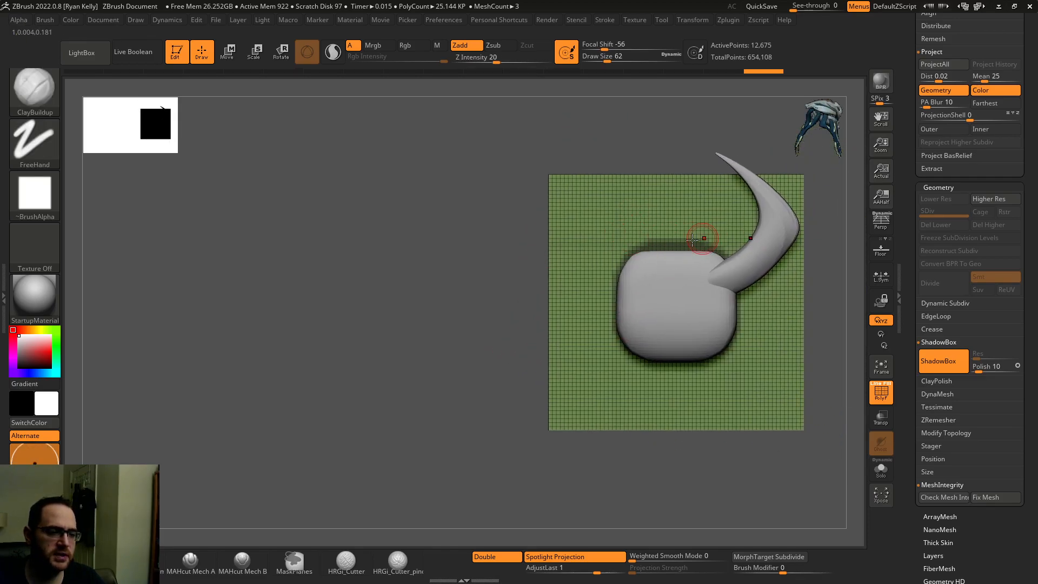
Erase a notch from the upper edge of the green plane's mask beside the blade's base.
{"action": "right_click_drag", "start_coordinate": [696, 244], "coordinate": [678, 266], "text": "ctrl"}
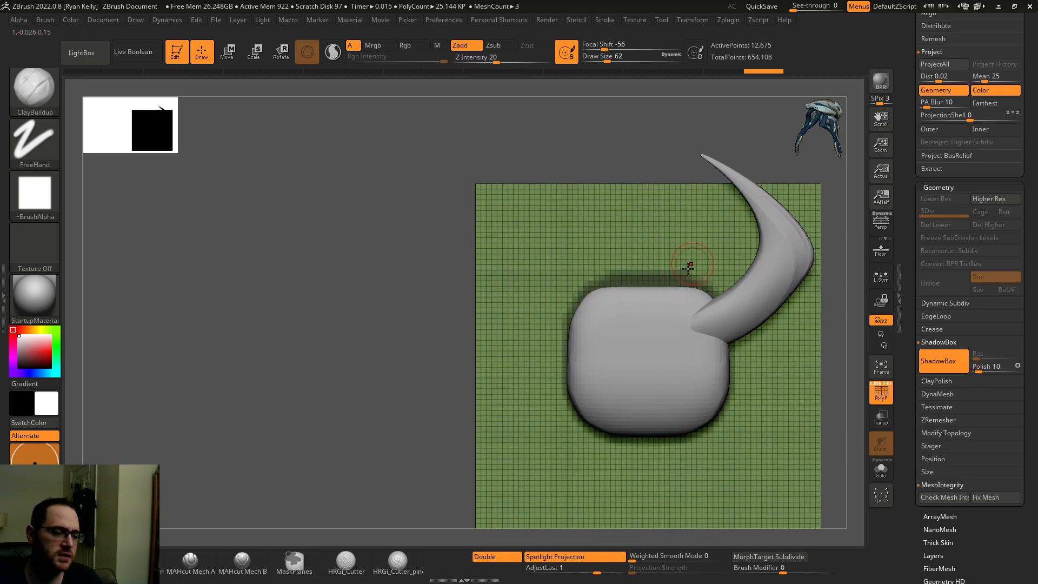
{"action": "key", "text": "ctrl"}
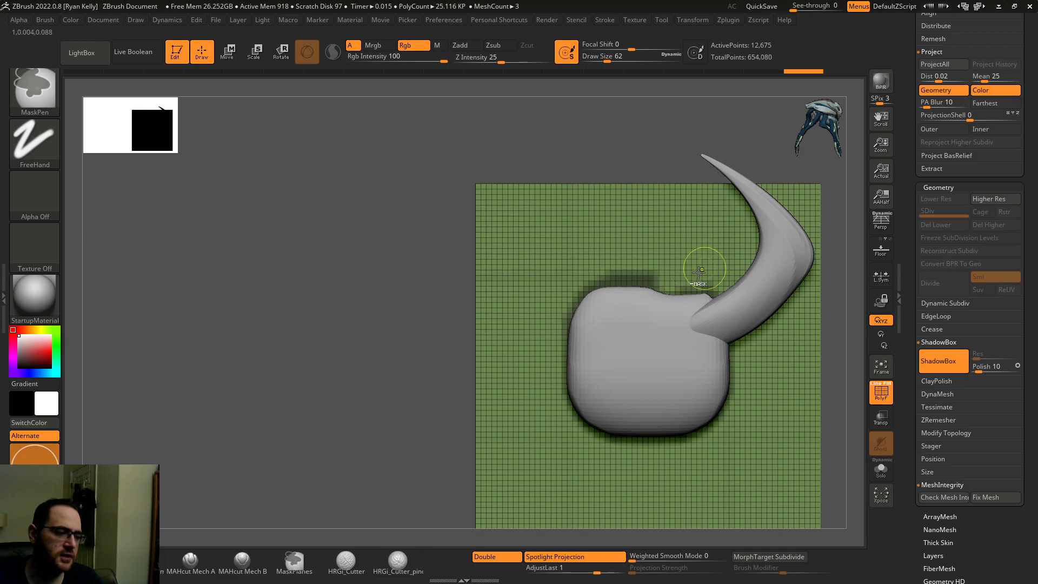
{"action": "left_click_drag", "start_coordinate": [659, 311], "coordinate": [695, 289], "text": "ctrl"}
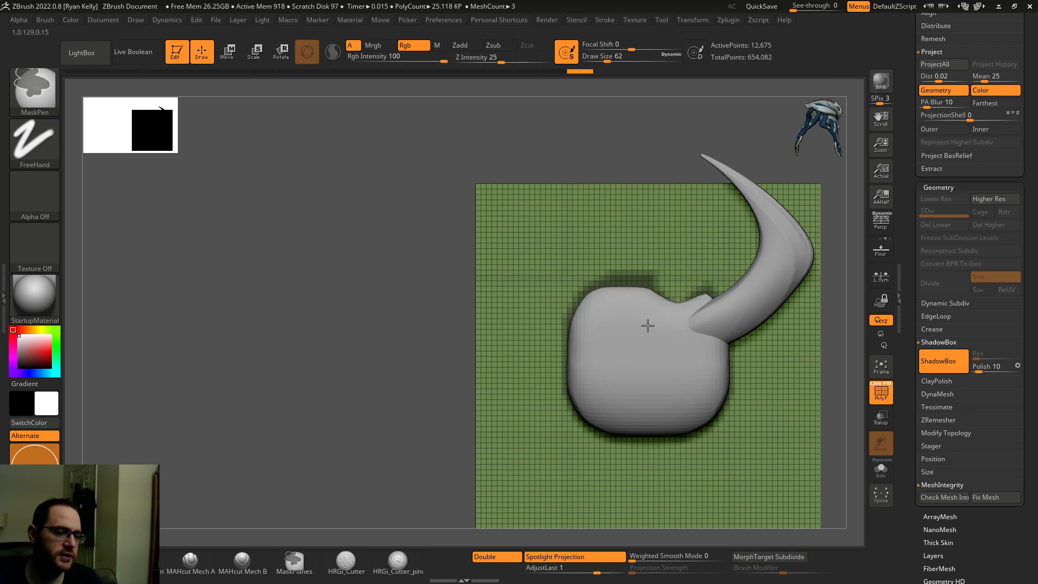
{"action": "mouse_move", "coordinate": [695, 294]}
{"action": "right_mouse_down"}
{"action": "mouse_move", "coordinate": [677, 297]}
{"action": "mouse_move", "coordinate": [751, 302]}
{"action": "mouse_move", "coordinate": [780, 288]}
{"action": "mouse_move", "coordinate": [794, 310]}
{"action": "right_mouse_up"}
With transparency on and Ghost off, erase the upper part of the green plane's mask into a slope rising towards the blade.
{"action": "right_click_drag", "start_coordinate": [762, 350], "coordinate": [638, 294]}
{"action": "left_click", "coordinate": [881, 424]}
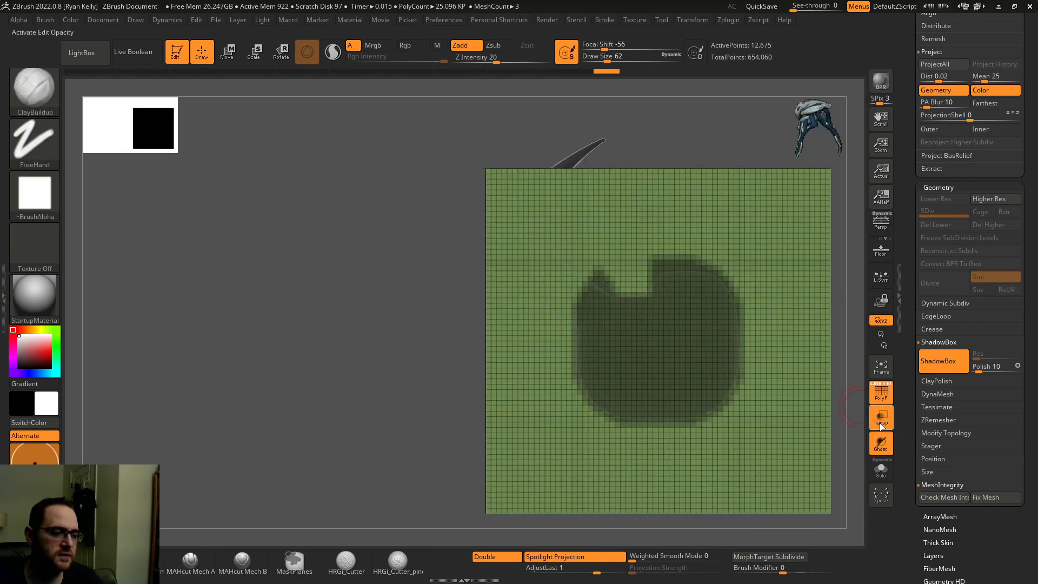
{"action": "key", "text": "ctrl"}
{"action": "mouse_move", "coordinate": [656, 316]}
{"action": "left_mouse_down", "text": "ctrl+alt"}
{"action": "mouse_move", "coordinate": [707, 346]}
{"action": "mouse_move", "coordinate": [673, 296]}
{"action": "mouse_move", "coordinate": [692, 273]}
{"action": "mouse_move", "coordinate": [726, 277]}
{"action": "mouse_move", "coordinate": [722, 308]}
{"action": "mouse_move", "coordinate": [681, 316]}
{"action": "mouse_move", "coordinate": [737, 335]}
{"action": "left_mouse_up", "text": "ctrl+alt"}
{"action": "key", "text": "ctrl+z"}
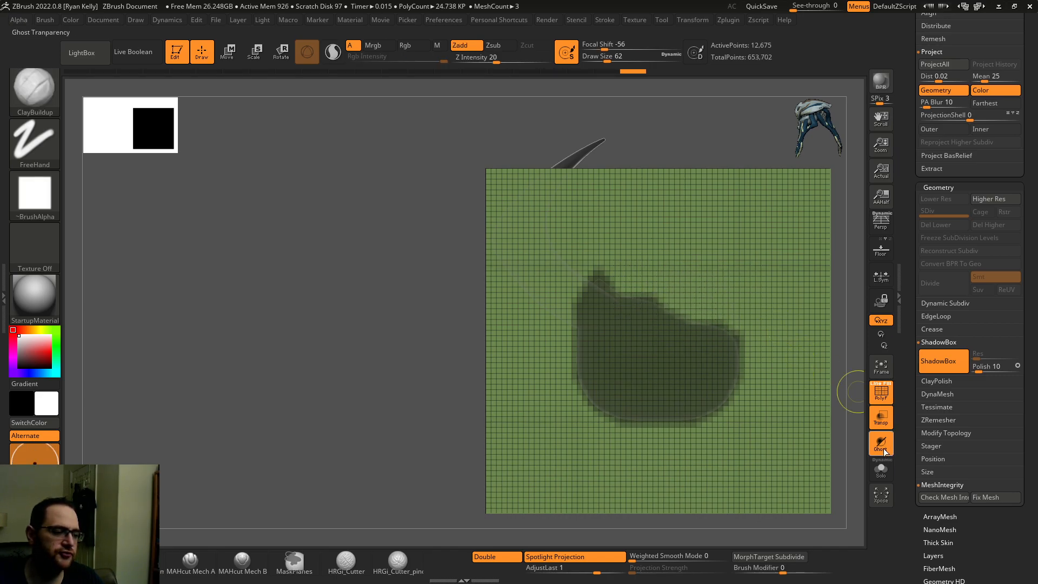
{"action": "left_click", "coordinate": [881, 444]}
{"action": "key", "text": "ctrl+alt"}
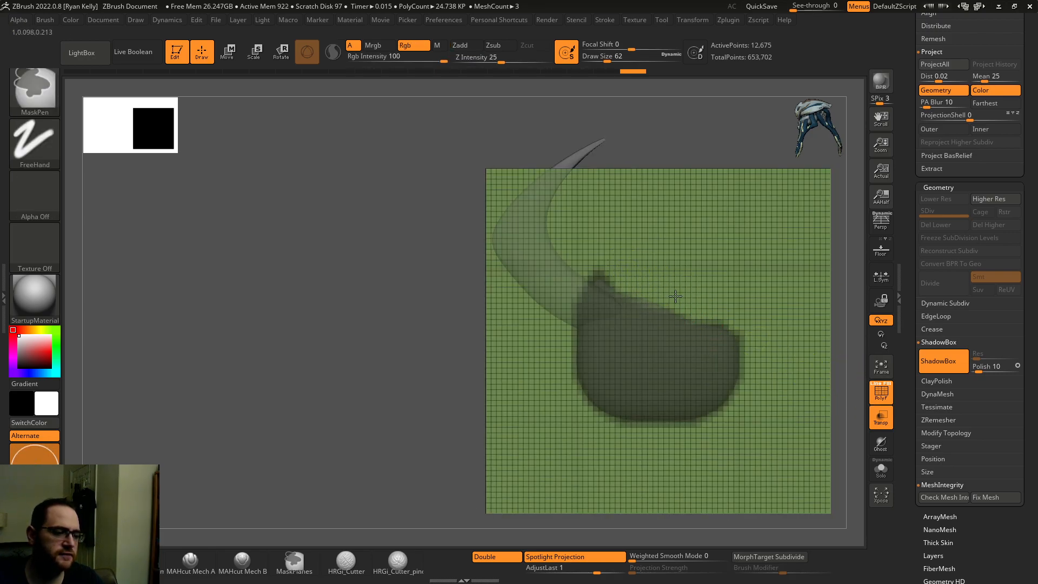
{"action": "mouse_move", "coordinate": [683, 282]}
{"action": "left_mouse_down"}
{"action": "mouse_move", "coordinate": [649, 302]}
{"action": "mouse_move", "coordinate": [718, 291]}
{"action": "mouse_move", "coordinate": [740, 276]}
{"action": "mouse_move", "coordinate": [735, 308]}
{"action": "mouse_move", "coordinate": [635, 320]}
{"action": "left_mouse_up"}
{"action": "mouse_move", "coordinate": [572, 299]}
{"action": "left_mouse_down"}
{"action": "mouse_move", "coordinate": [702, 289]}
{"action": "mouse_move", "coordinate": [691, 279]}
{"action": "left_mouse_up"}
Erase the lower part of the green plane's mask into a concave underside and narrow the grip towards its end.
{"action": "key", "text": "ctrl"}
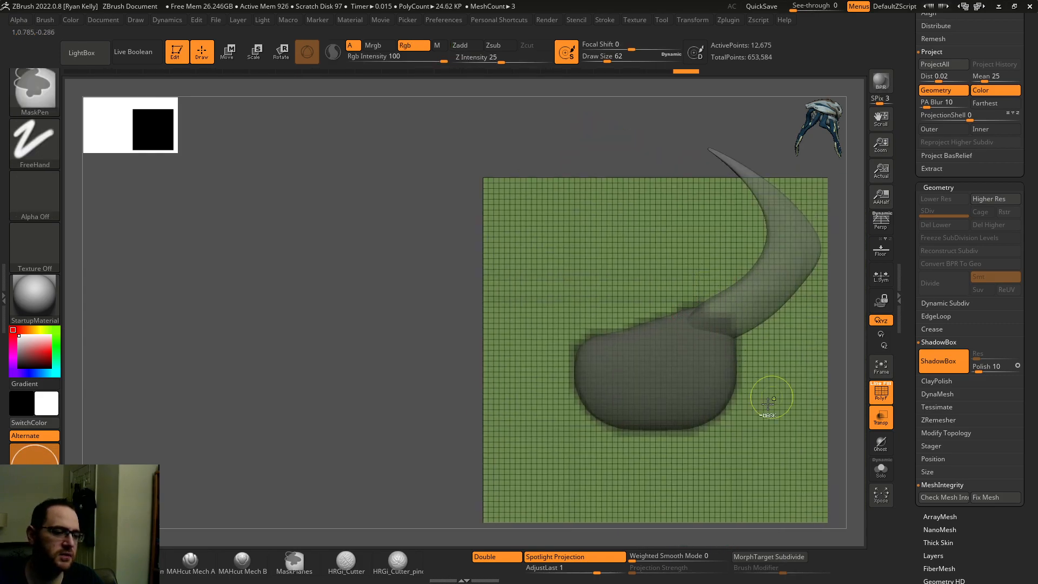
{"action": "mouse_move", "coordinate": [716, 377]}
{"action": "left_mouse_down", "text": "ctrl+alt"}
{"action": "mouse_move", "coordinate": [707, 403]}
{"action": "mouse_move", "coordinate": [657, 415]}
{"action": "mouse_move", "coordinate": [711, 453]}
{"action": "left_mouse_up", "text": "ctrl+alt"}
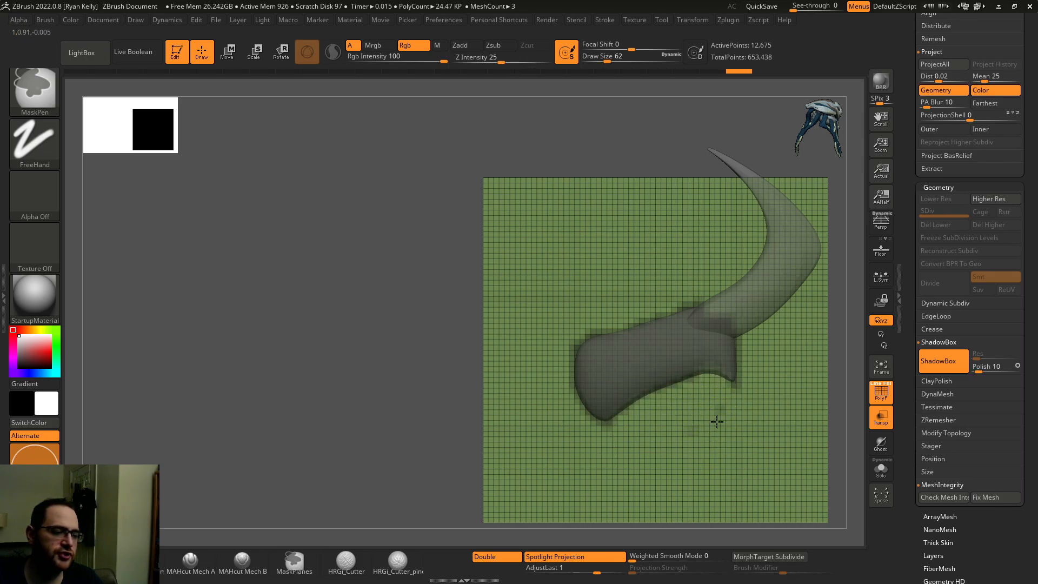
{"action": "mouse_move", "coordinate": [727, 443]}
{"action": "right_mouse_down"}
{"action": "mouse_move", "coordinate": [681, 423]}
{"action": "mouse_move", "coordinate": [679, 381]}
{"action": "mouse_move", "coordinate": [697, 403]}
{"action": "mouse_move", "coordinate": [702, 387]}
{"action": "right_mouse_up"}
{"action": "key", "text": "ctrl"}
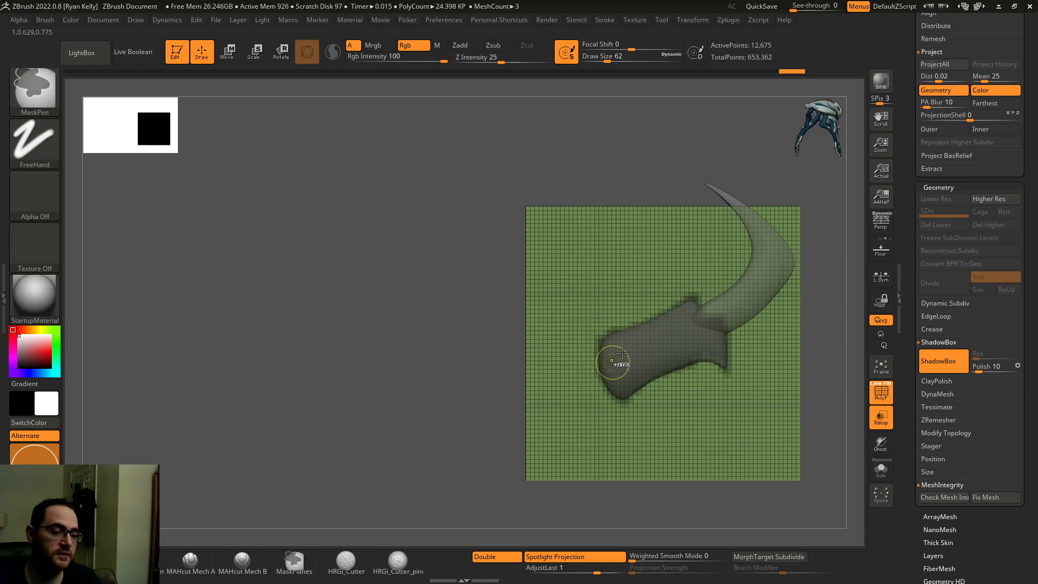
{"action": "mouse_move", "coordinate": [635, 333]}
{"action": "right_mouse_down"}
{"action": "mouse_move", "coordinate": [652, 308]}
{"action": "mouse_move", "coordinate": [643, 303]}
{"action": "right_mouse_up"}
{"action": "key", "text": "ctrl"}
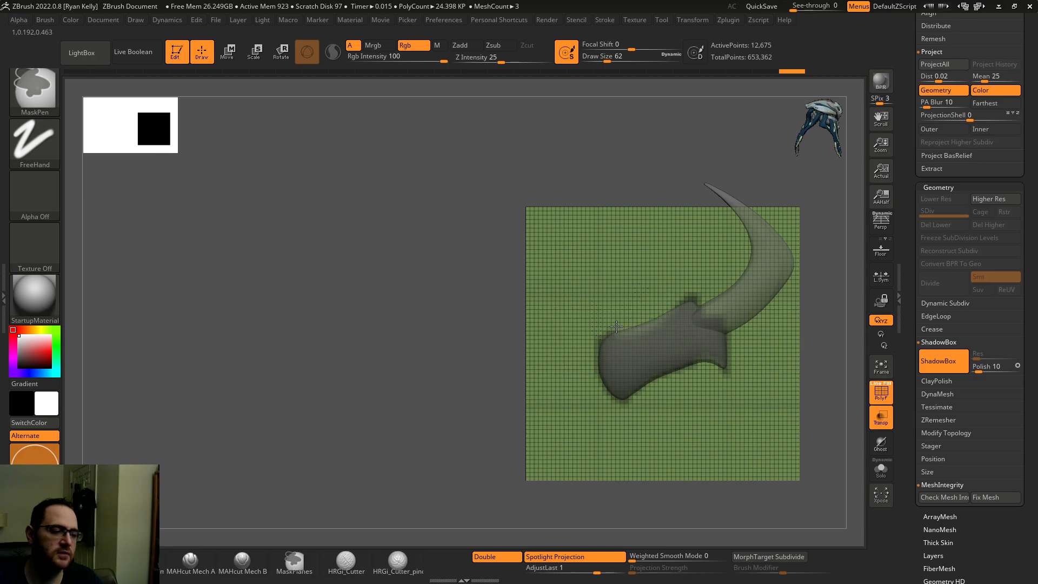
Erase the blue plane's mask completely.
{"action": "mouse_move", "coordinate": [614, 313]}
{"action": "right_mouse_down"}
{"action": "mouse_move", "coordinate": [566, 335]}
{"action": "mouse_move", "coordinate": [606, 307]}
{"action": "mouse_move", "coordinate": [587, 315]}
{"action": "mouse_move", "coordinate": [532, 297]}
{"action": "mouse_move", "coordinate": [540, 358]}
{"action": "mouse_move", "coordinate": [562, 322]}
{"action": "mouse_move", "coordinate": [593, 382]}
{"action": "mouse_move", "coordinate": [621, 396]}
{"action": "mouse_move", "coordinate": [610, 394]}
{"action": "mouse_move", "coordinate": [556, 448]}
{"action": "mouse_move", "coordinate": [546, 422]}
{"action": "mouse_move", "coordinate": [592, 418]}
{"action": "mouse_move", "coordinate": [631, 448]}
{"action": "right_mouse_up"}
{"action": "key", "text": "ctrl"}
{"action": "left_click_drag", "start_coordinate": [584, 439], "coordinate": [606, 443], "text": "ctrl"}
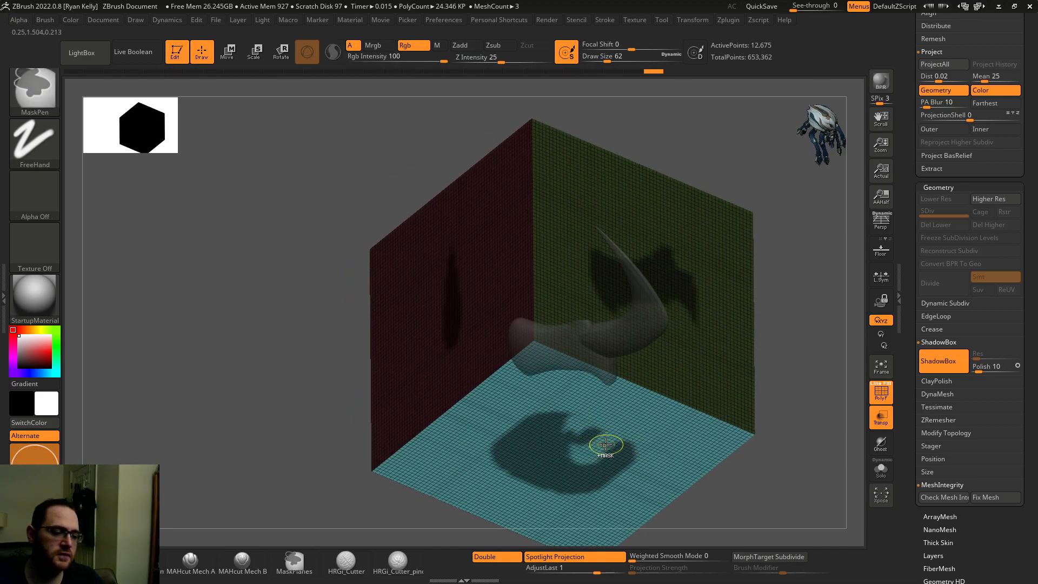
{"action": "left_click_drag", "start_coordinate": [540, 448], "coordinate": [598, 436], "text": "ctrl"}
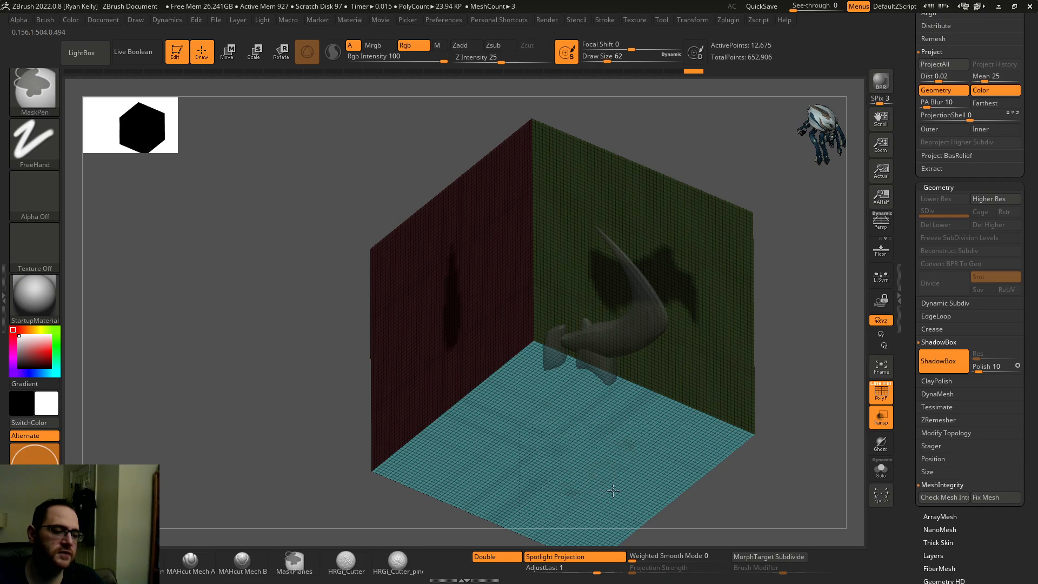
{"action": "mouse_move", "coordinate": [603, 464]}
{"action": "right_mouse_down"}
{"action": "mouse_move", "coordinate": [614, 394]}
{"action": "mouse_move", "coordinate": [641, 384]}
{"action": "mouse_move", "coordinate": [612, 385]}
{"action": "mouse_move", "coordinate": [562, 361]}
{"action": "mouse_move", "coordinate": [503, 393]}
{"action": "right_mouse_up"}
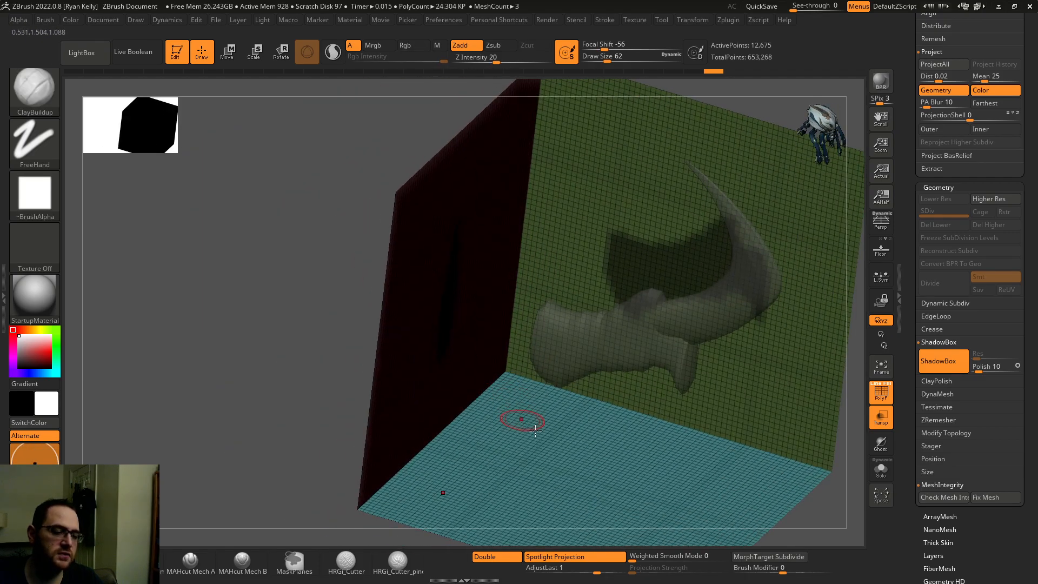
{"action": "mouse_move", "coordinate": [519, 461]}
{"action": "left_mouse_down", "text": "ctrl"}
{"action": "mouse_move", "coordinate": [498, 457]}
{"action": "mouse_move", "coordinate": [494, 474]}
{"action": "left_mouse_up", "text": "ctrl"}
{"action": "mouse_move", "coordinate": [534, 459]}
{"action": "right_mouse_down"}
{"action": "mouse_move", "coordinate": [511, 446]}
{"action": "mouse_move", "coordinate": [556, 389]}
{"action": "mouse_move", "coordinate": [567, 405]}
{"action": "right_mouse_up"}
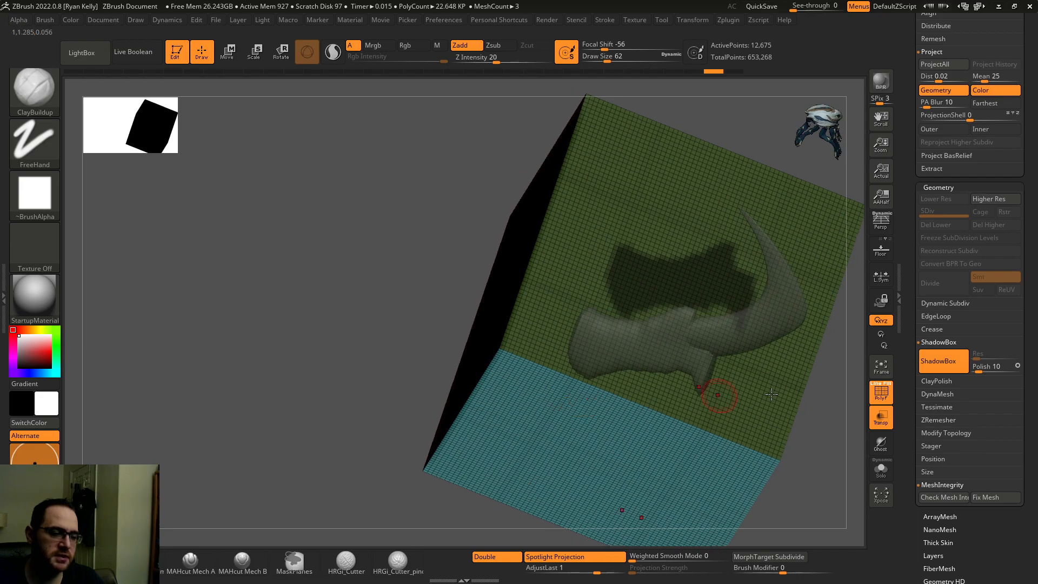
Turn transparency off and check the handle's shape against the green plane.
{"action": "left_click", "coordinate": [884, 397]}
{"action": "mouse_move", "coordinate": [810, 386]}
{"action": "right_mouse_down"}
{"action": "mouse_move", "coordinate": [840, 376]}
{"action": "mouse_move", "coordinate": [762, 381]}
{"action": "mouse_move", "coordinate": [743, 362]}
{"action": "right_mouse_up"}
{"action": "left_click", "coordinate": [881, 390]}
{"action": "left_click", "coordinate": [880, 418]}
{"action": "right_click_drag", "start_coordinate": [743, 324], "coordinate": [725, 373], "text": "alt"}
{"action": "mouse_move", "coordinate": [725, 335]}
{"action": "right_mouse_down", "text": "ctrl"}
{"action": "mouse_move", "coordinate": [705, 367]}
{"action": "mouse_move", "coordinate": [673, 312]}
{"action": "right_mouse_up", "text": "ctrl"}
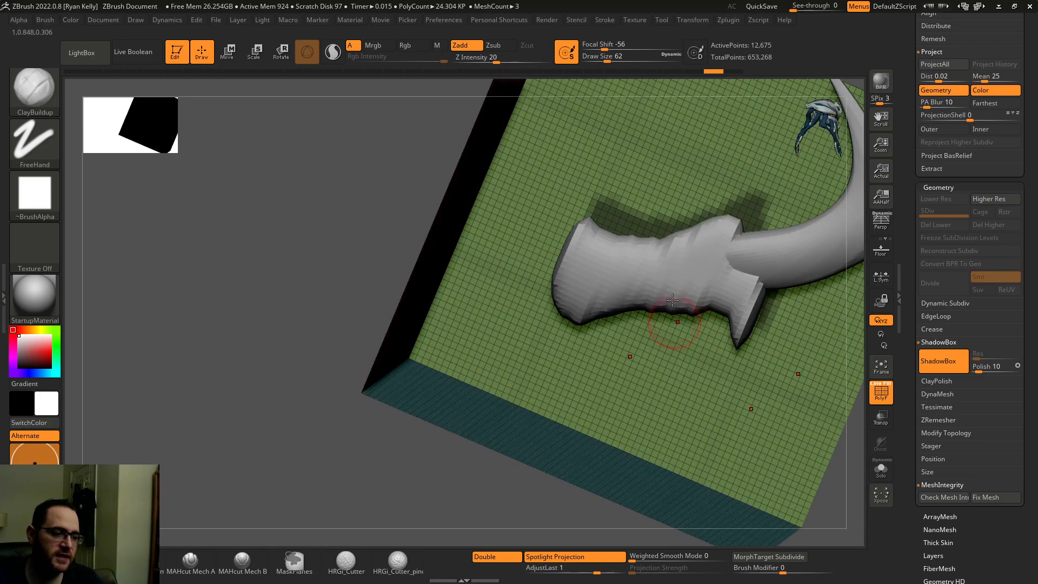
{"action": "mouse_move", "coordinate": [665, 277]}
{"action": "right_mouse_down"}
{"action": "mouse_move", "coordinate": [656, 275]}
{"action": "mouse_move", "coordinate": [657, 245]}
{"action": "mouse_move", "coordinate": [684, 303]}
{"action": "mouse_move", "coordinate": [671, 345]}
{"action": "mouse_move", "coordinate": [658, 347]}
{"action": "mouse_move", "coordinate": [636, 302]}
{"action": "mouse_move", "coordinate": [610, 309]}
{"action": "mouse_move", "coordinate": [575, 417]}
{"action": "mouse_move", "coordinate": [551, 387]}
{"action": "mouse_move", "coordinate": [580, 449]}
{"action": "mouse_move", "coordinate": [609, 443]}
{"action": "mouse_move", "coordinate": [593, 488]}
{"action": "right_mouse_up"}
Isolate the blue plane, mask it completely and show the hidden planes again.
{"action": "key", "text": "ctrl"}
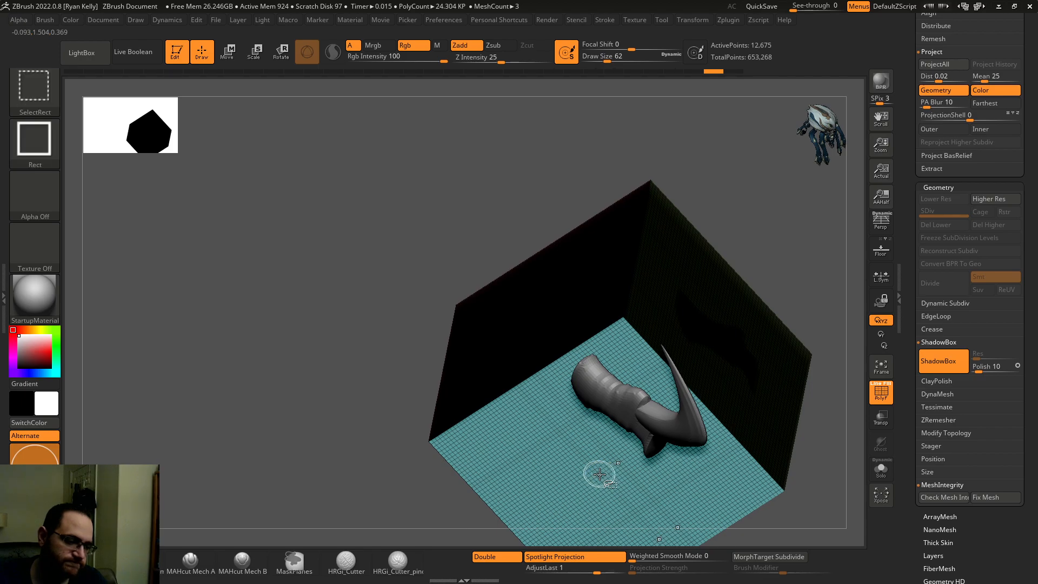
{"action": "left_click", "coordinate": [578, 480], "text": "ctrl+shift"}
{"action": "left_click", "coordinate": [435, 494], "text": "ctrl"}
{"action": "left_click", "coordinate": [448, 493], "text": "ctrl+shift"}
Erase four separate spots in a row from the blue plane's full mask.
{"action": "mouse_move", "coordinate": [456, 486]}
{"action": "right_mouse_down"}
{"action": "mouse_move", "coordinate": [486, 434]}
{"action": "mouse_move", "coordinate": [607, 491]}
{"action": "right_mouse_up"}
{"action": "key", "text": "ctrl"}
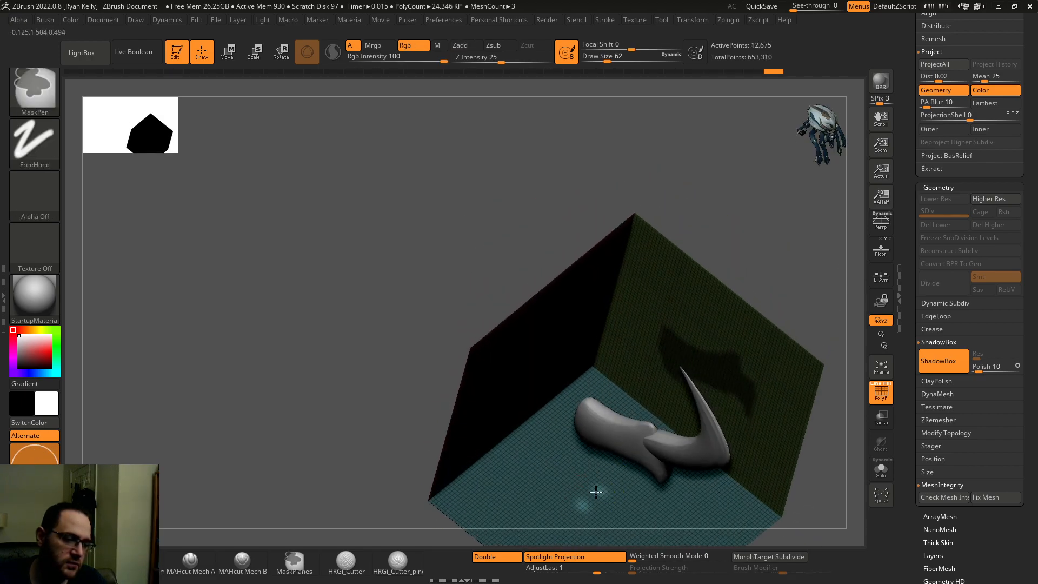
{"action": "left_click_drag", "start_coordinate": [594, 502], "coordinate": [597, 505], "text": "ctrl+alt"}
{"action": "mouse_move", "coordinate": [600, 511]}
{"action": "right_mouse_down"}
{"action": "mouse_move", "coordinate": [591, 449]}
{"action": "mouse_move", "coordinate": [609, 453]}
{"action": "right_mouse_up"}
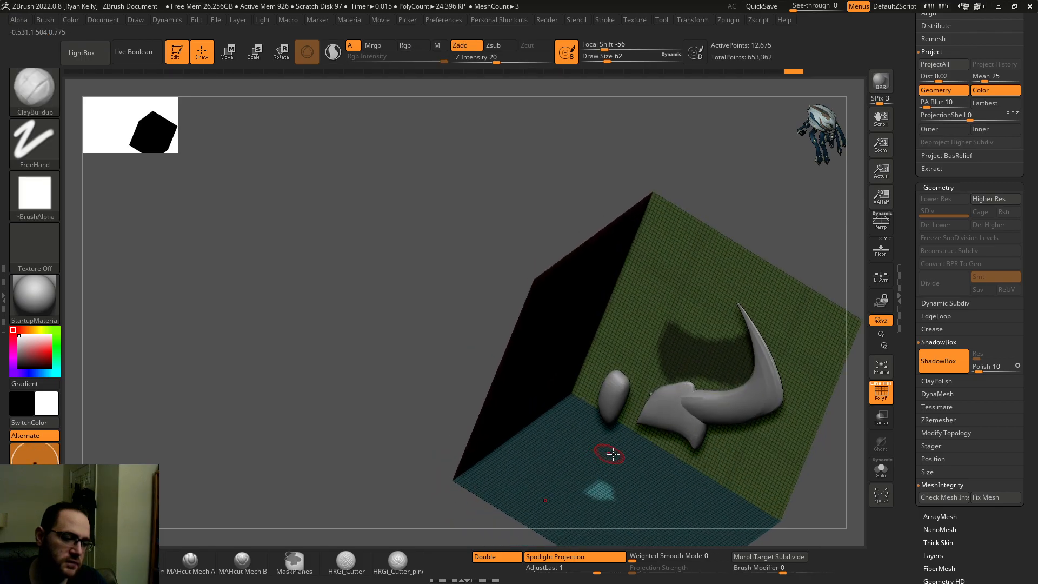
{"action": "left_click_drag", "start_coordinate": [632, 504], "coordinate": [633, 498], "text": "ctrl+alt"}
{"action": "right_click_drag", "start_coordinate": [634, 486], "coordinate": [663, 465]}
{"action": "left_click_drag", "start_coordinate": [669, 489], "coordinate": [677, 497], "text": "ctrl+alt"}
{"action": "mouse_move", "coordinate": [676, 495]}
{"action": "right_mouse_down"}
{"action": "mouse_move", "coordinate": [652, 508]}
{"action": "mouse_move", "coordinate": [665, 453]}
{"action": "right_mouse_up"}
{"action": "left_click_drag", "start_coordinate": [639, 471], "coordinate": [642, 474], "text": "ctrl+alt"}
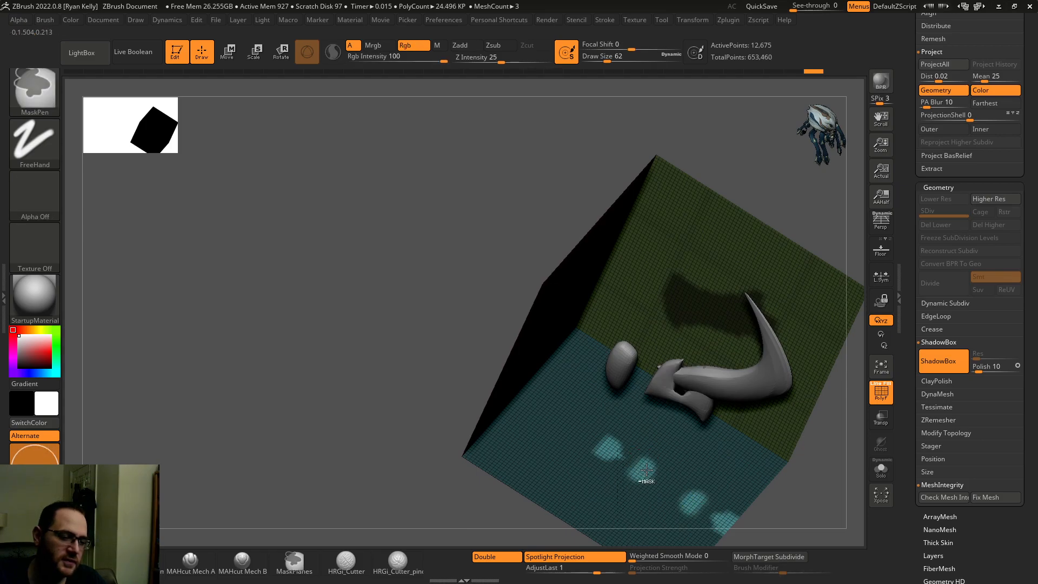
{"action": "mouse_move", "coordinate": [646, 470]}
{"action": "right_mouse_down"}
{"action": "mouse_move", "coordinate": [649, 424]}
{"action": "mouse_move", "coordinate": [672, 401]}
{"action": "mouse_move", "coordinate": [673, 418]}
{"action": "mouse_move", "coordinate": [649, 381]}
{"action": "mouse_move", "coordinate": [628, 409]}
{"action": "right_mouse_up"}
{"action": "right_click_drag", "start_coordinate": [646, 362], "coordinate": [584, 400]}
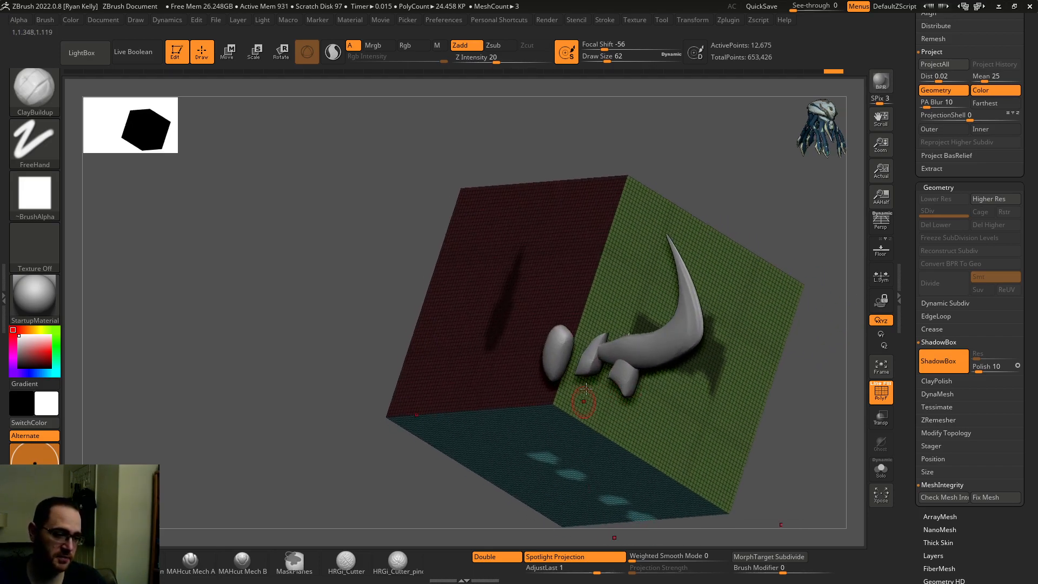
Paint a peak onto the upper edge of the green plane's mask and a separate curved patch beside it.
{"action": "right_click_drag", "start_coordinate": [525, 371], "coordinate": [869, 365]}
{"action": "right_click_drag", "start_coordinate": [701, 394], "coordinate": [768, 372]}
{"action": "mouse_move", "coordinate": [668, 346]}
{"action": "right_mouse_down"}
{"action": "mouse_move", "coordinate": [614, 283]}
{"action": "mouse_move", "coordinate": [646, 282]}
{"action": "right_mouse_up"}
{"action": "left_click_drag", "start_coordinate": [638, 291], "coordinate": [636, 302], "text": "ctrl"}
{"action": "mouse_move", "coordinate": [599, 309]}
{"action": "right_mouse_down"}
{"action": "mouse_move", "coordinate": [624, 300]}
{"action": "mouse_move", "coordinate": [770, 319]}
{"action": "right_mouse_up"}
{"action": "key", "text": "ctrl"}
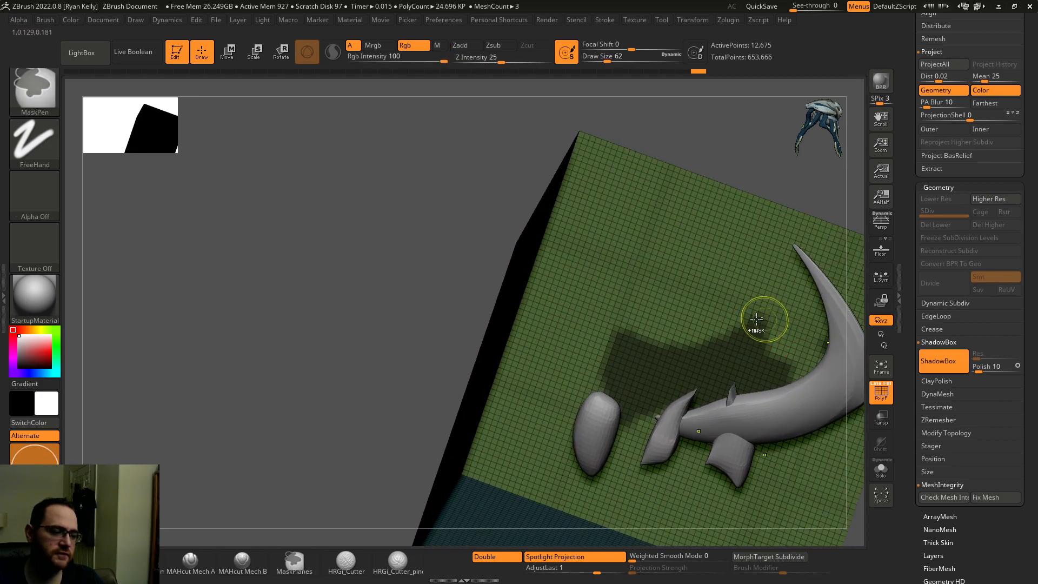
{"action": "mouse_move", "coordinate": [748, 318]}
{"action": "left_mouse_down", "text": "ctrl"}
{"action": "mouse_move", "coordinate": [715, 331]}
{"action": "mouse_move", "coordinate": [748, 319]}
{"action": "mouse_move", "coordinate": [793, 340]}
{"action": "left_mouse_up", "text": "ctrl"}
{"action": "mouse_move", "coordinate": [782, 295]}
{"action": "right_mouse_down"}
{"action": "mouse_move", "coordinate": [762, 282]}
{"action": "mouse_move", "coordinate": [722, 306]}
{"action": "mouse_move", "coordinate": [701, 295]}
{"action": "mouse_move", "coordinate": [697, 319]}
{"action": "mouse_move", "coordinate": [670, 324]}
{"action": "mouse_move", "coordinate": [537, 322]}
{"action": "right_mouse_up"}
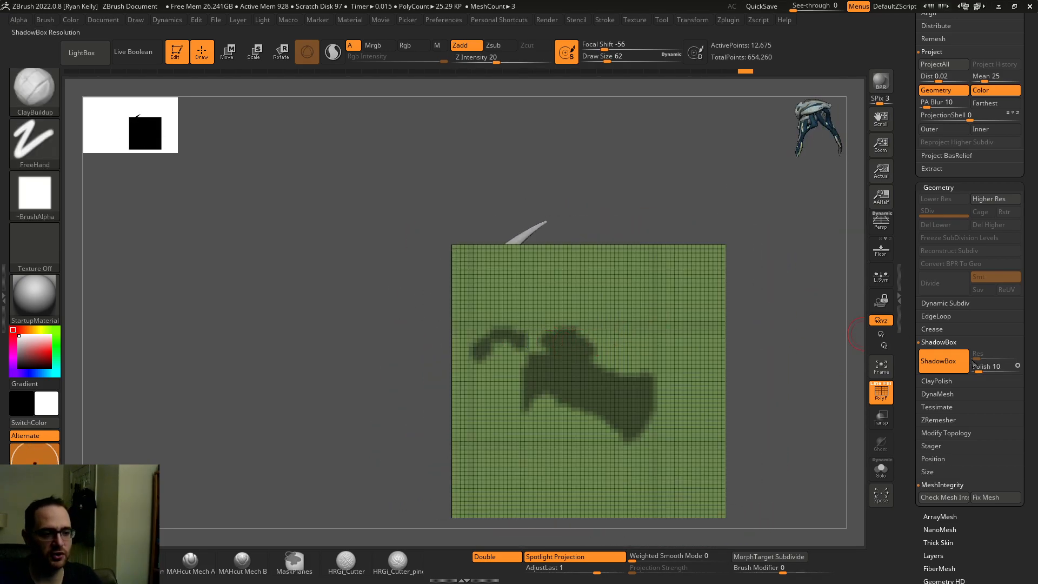
Raise the ShadowBox Polish to 71.
{"action": "right_click_drag", "start_coordinate": [789, 354], "coordinate": [718, 403], "text": "alt"}
{"action": "right_click_drag", "start_coordinate": [706, 360], "coordinate": [856, 378]}
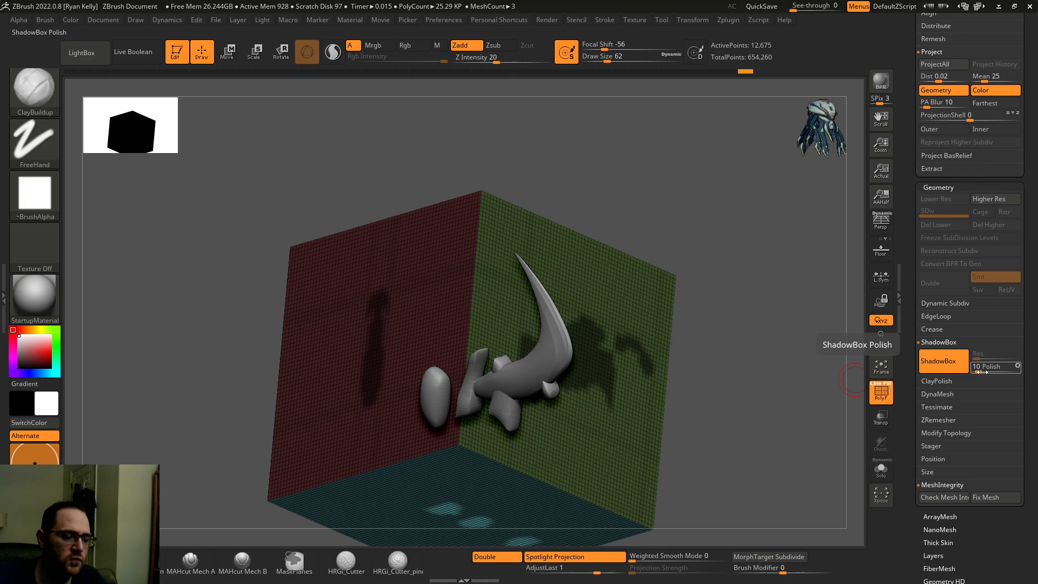
{"action": "right_click_drag", "start_coordinate": [787, 343], "coordinate": [801, 358]}
{"action": "right_click_drag", "start_coordinate": [733, 369], "coordinate": [773, 343]}
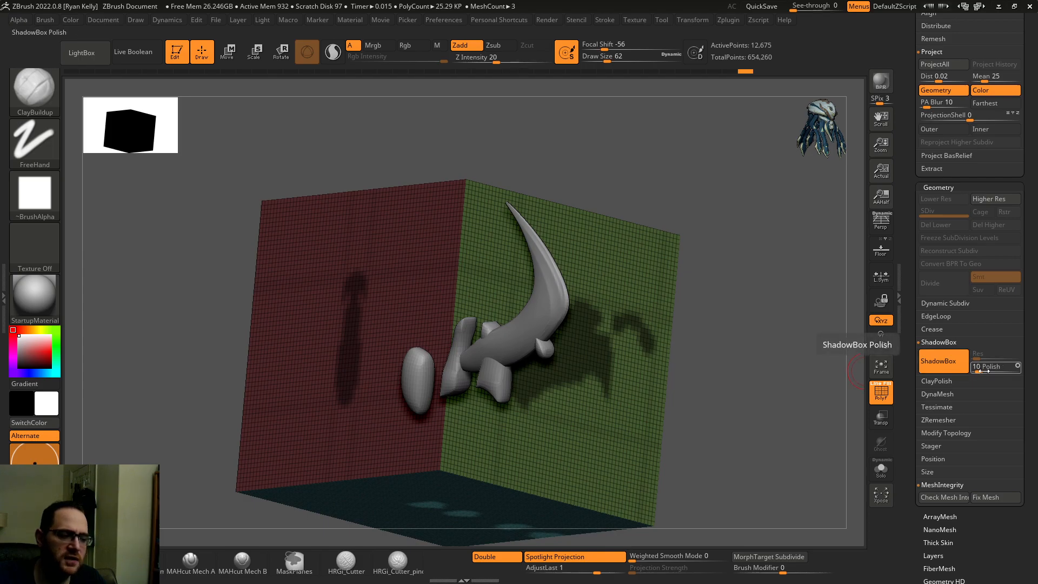
{"action": "mouse_move", "coordinate": [854, 390]}
{"action": "right_mouse_down"}
{"action": "mouse_move", "coordinate": [764, 428]}
{"action": "mouse_move", "coordinate": [827, 329]}
{"action": "mouse_move", "coordinate": [867, 375]}
{"action": "right_mouse_up"}
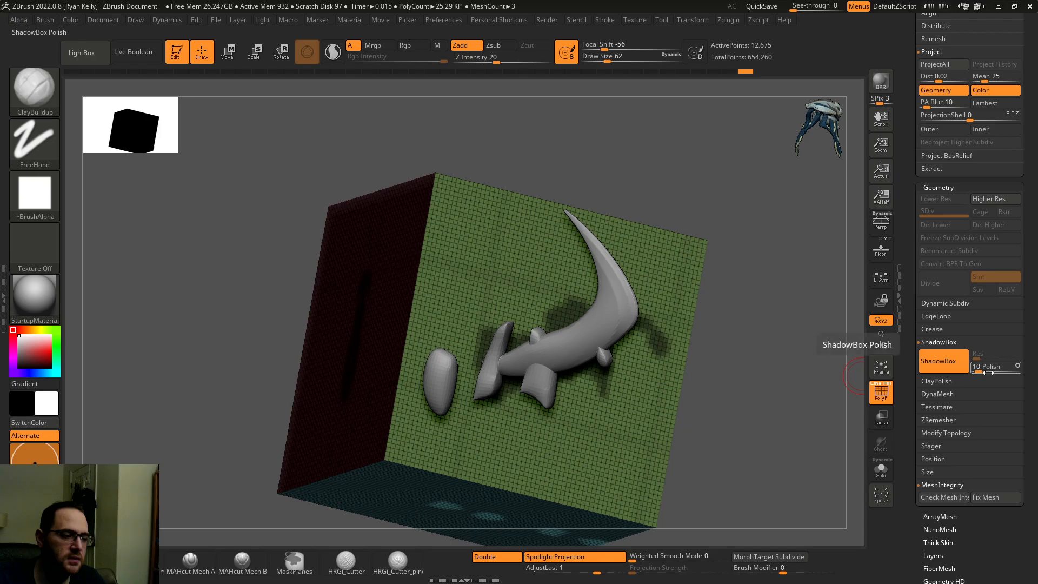
{"action": "left_click_drag", "start_coordinate": [979, 371], "coordinate": [983, 375]}
{"action": "left_click_drag", "start_coordinate": [827, 356], "coordinate": [804, 343]}
Isolate the blue plane, clear its mask and show all planes again to rebuild the handle with the new polish.
{"action": "right_click_drag", "start_coordinate": [496, 317], "coordinate": [431, 451]}
{"action": "key", "text": "ctrl"}
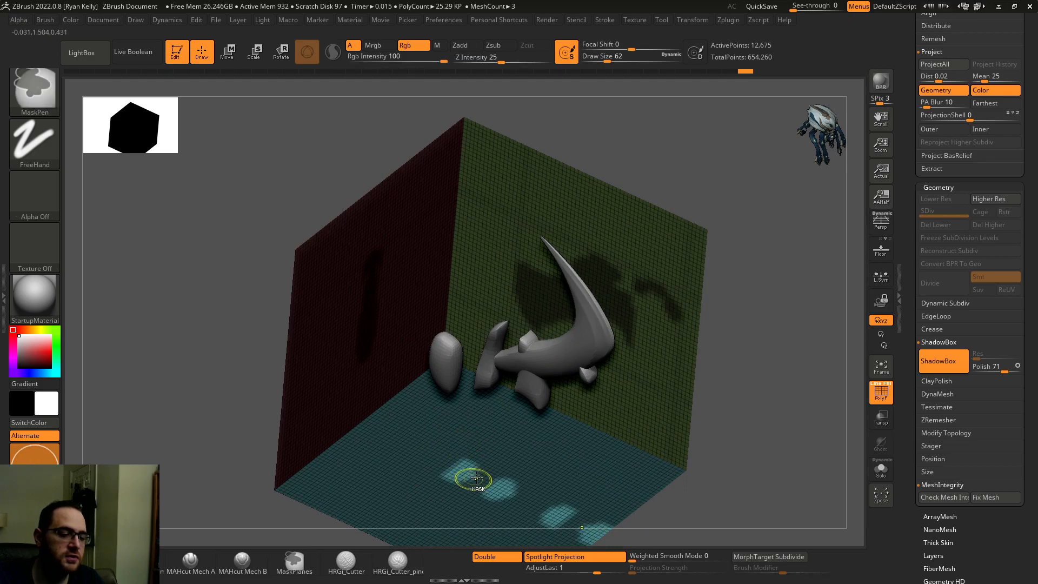
{"action": "left_click", "coordinate": [478, 478], "text": "ctrl+shift"}
{"action": "left_click", "coordinate": [736, 391], "text": "ctrl+shift"}
{"action": "mouse_move", "coordinate": [728, 399]}
{"action": "right_mouse_down"}
{"action": "mouse_move", "coordinate": [732, 373]}
{"action": "mouse_move", "coordinate": [766, 364]}
{"action": "mouse_move", "coordinate": [767, 301]}
{"action": "mouse_move", "coordinate": [748, 352]}
{"action": "mouse_move", "coordinate": [785, 351]}
{"action": "mouse_move", "coordinate": [766, 393]}
{"action": "mouse_move", "coordinate": [676, 313]}
{"action": "right_mouse_up"}
{"action": "left_click", "coordinate": [584, 474], "text": "ctrl+shift"}
{"action": "left_click", "coordinate": [736, 404], "text": "ctrl+shift"}
{"action": "left_click", "coordinate": [766, 364], "text": "ctrl+shift"}
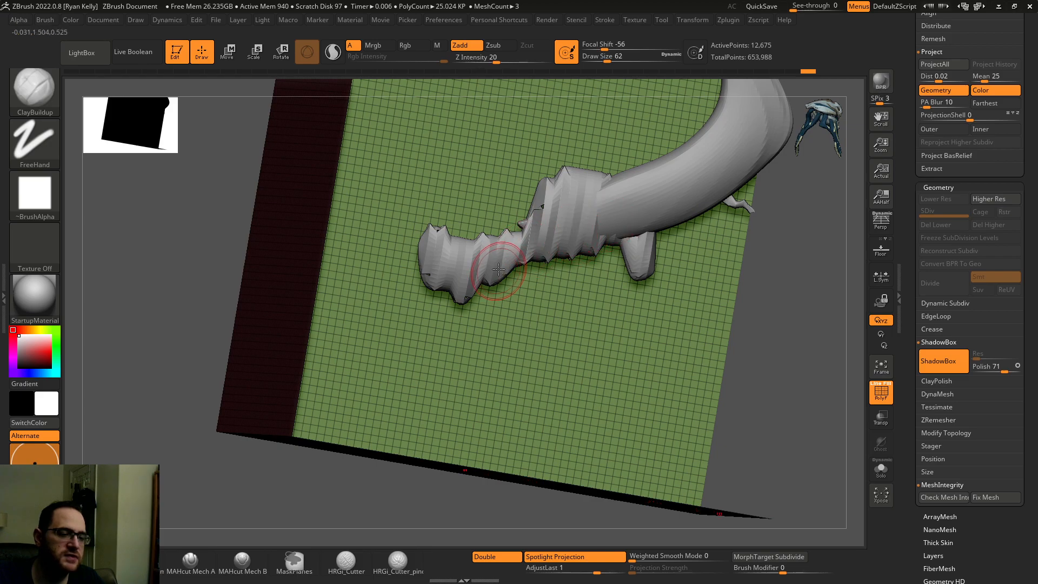
{"action": "right_click_drag", "start_coordinate": [511, 295], "coordinate": [619, 298]}
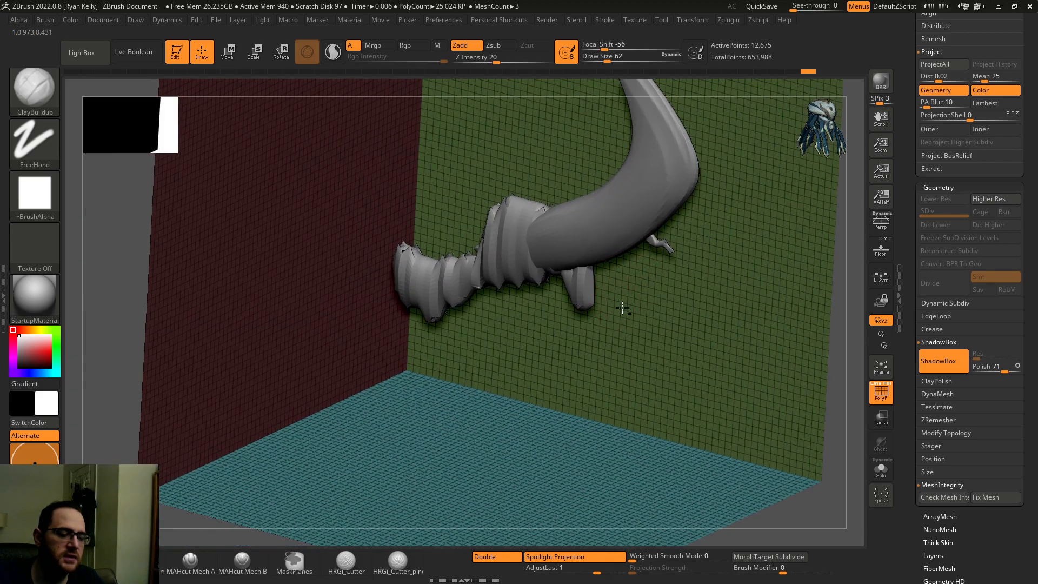
Undo the clearing of the blue plane's mask and the extra mask strokes on the green plane.
{"action": "key", "text": "ctrl+z"}
{"action": "key", "text": "ctrl+z"}
{"action": "key", "text": "ctrl+z"}
{"action": "key", "text": "ctrl+z"}
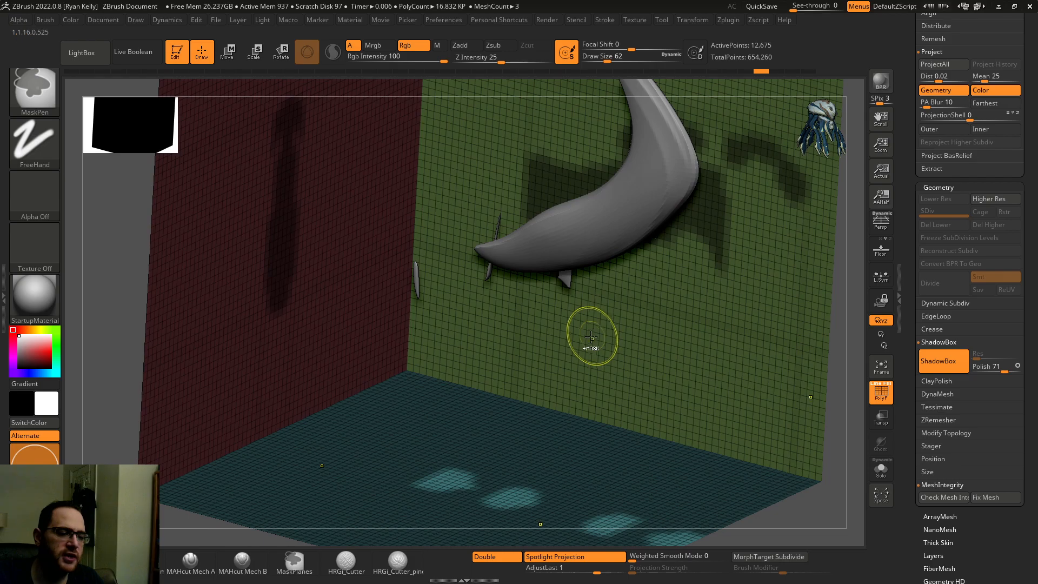
{"action": "key", "text": "ctrl+z"}
{"action": "key", "text": "ctrl+z"}
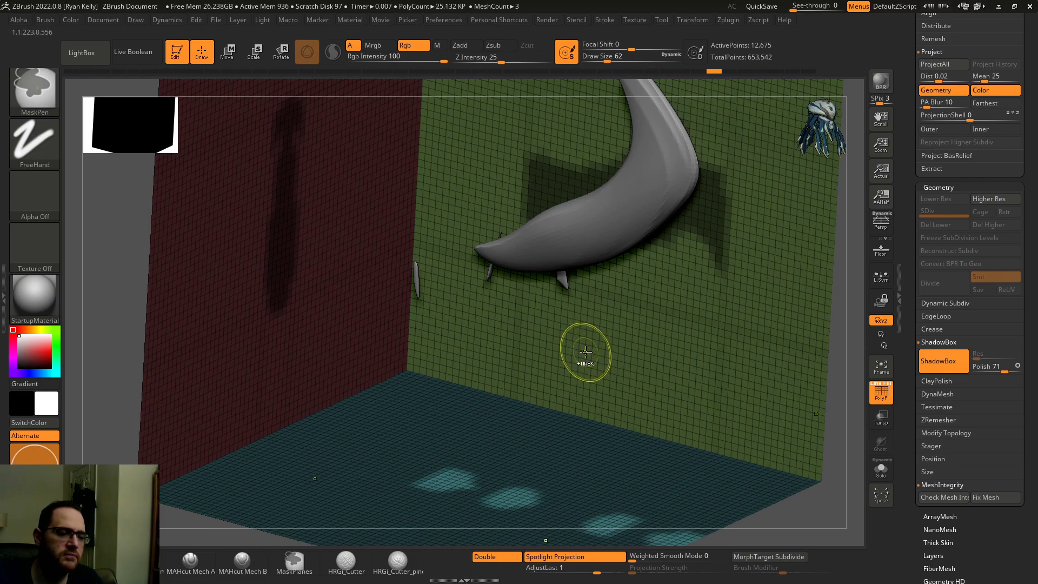
{"action": "key", "text": "ctrl+shift+z"}
{"action": "key", "text": "ctrl+shift+z"}
{"action": "key", "text": "ctrl+shift+z"}
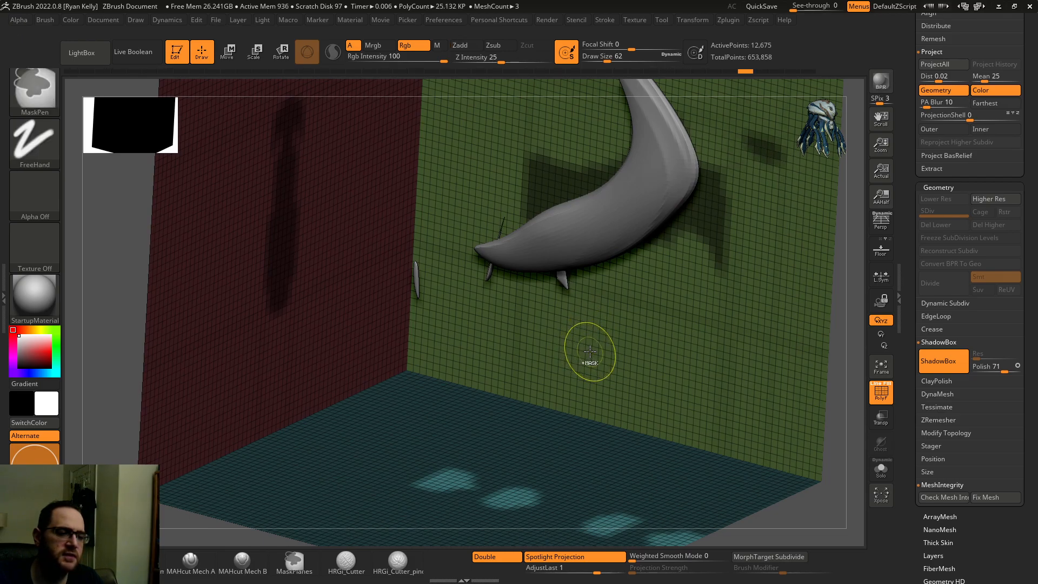
{"action": "key", "text": "ctrl+z"}
{"action": "key", "text": "ctrl+z"}
{"action": "key", "text": "ctrl+z"}
Undo the spots erased from the blue plane and step back to its unmasked state.
{"action": "mouse_move", "coordinate": [538, 410]}
{"action": "right_mouse_down"}
{"action": "mouse_move", "coordinate": [561, 364]}
{"action": "mouse_move", "coordinate": [570, 373]}
{"action": "right_mouse_up"}
{"action": "key", "text": "ctrl+z"}
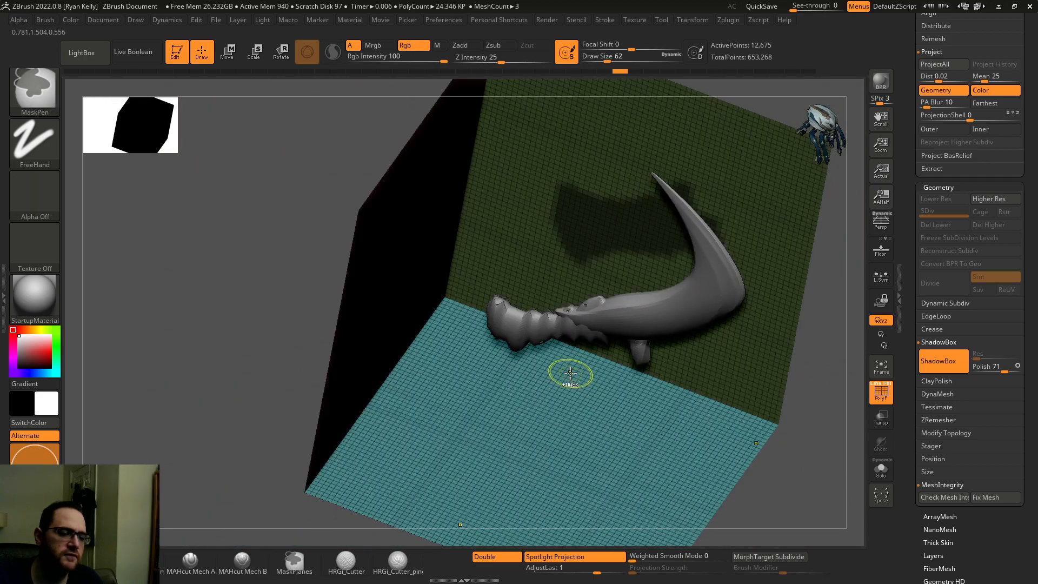
{"action": "key", "text": "ctrl+z"}
{"action": "key", "text": "ctrl+z"}
{"action": "key", "text": "ctrl+z"}
{"action": "key", "text": "ctrl+shift+z"}
{"action": "key", "text": "ctrl+shift+z"}
{"action": "key", "text": "ctrl+shift+z"}
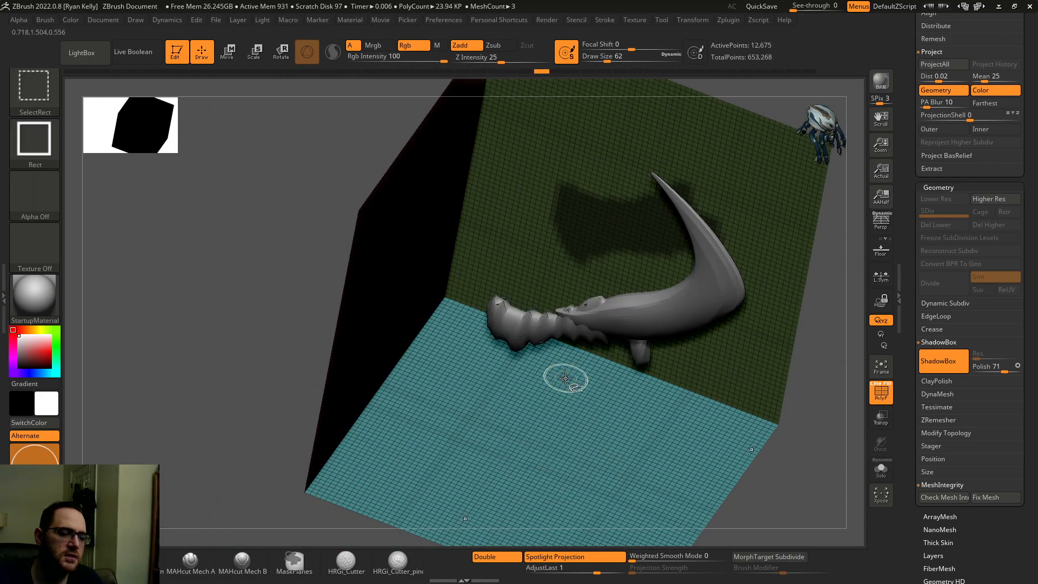
Inspect the handle's ridged surface up close, then redo the blue plane's full masking and the return of the hidden planes.
{"action": "mouse_move", "coordinate": [559, 371]}
{"action": "right_mouse_down"}
{"action": "mouse_move", "coordinate": [566, 423]}
{"action": "mouse_move", "coordinate": [565, 407]}
{"action": "mouse_move", "coordinate": [579, 431]}
{"action": "mouse_move", "coordinate": [514, 352]}
{"action": "right_mouse_up"}
{"action": "mouse_move", "coordinate": [834, 359]}
{"action": "right_mouse_down"}
{"action": "mouse_move", "coordinate": [599, 350]}
{"action": "mouse_move", "coordinate": [589, 292]}
{"action": "mouse_move", "coordinate": [614, 312]}
{"action": "mouse_move", "coordinate": [598, 378]}
{"action": "mouse_move", "coordinate": [623, 327]}
{"action": "mouse_move", "coordinate": [595, 383]}
{"action": "right_mouse_up"}
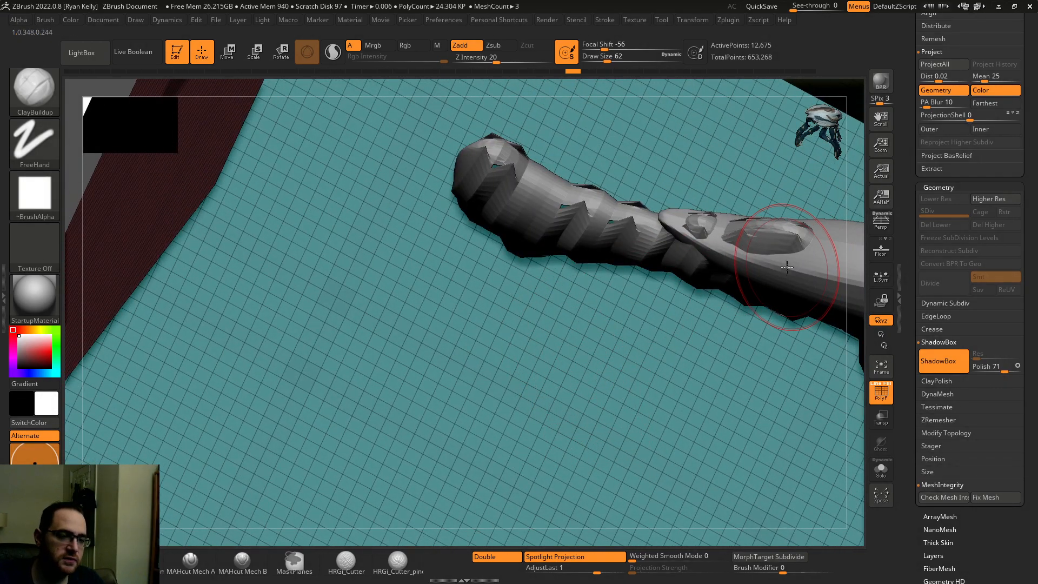
{"action": "right_click_drag", "start_coordinate": [611, 86], "coordinate": [637, 33]}
{"action": "right_click_drag", "start_coordinate": [651, 86], "coordinate": [403, 111]}
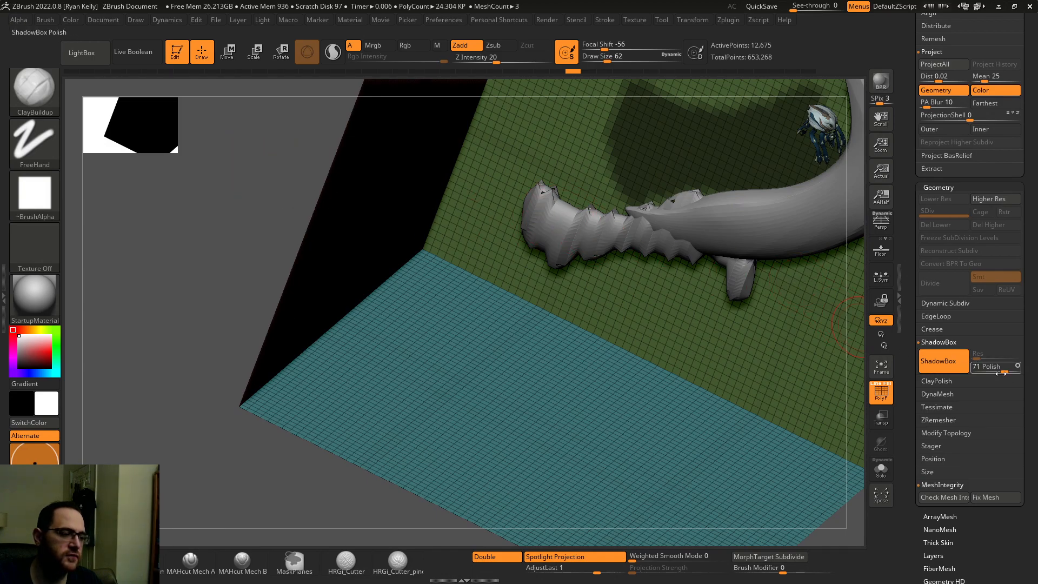
{"action": "right_click_drag", "start_coordinate": [220, 204], "coordinate": [168, 190]}
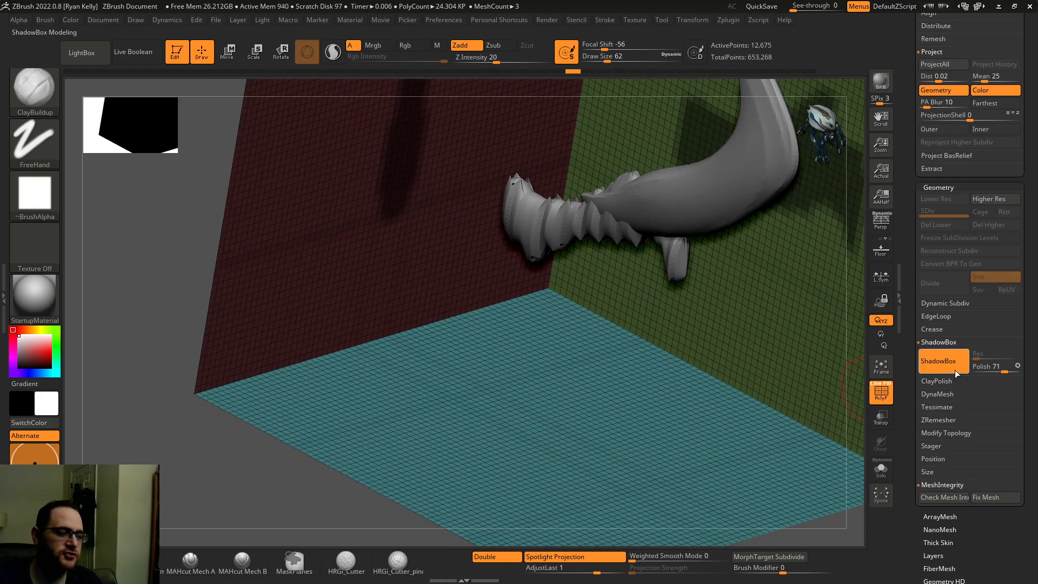
{"action": "key", "text": "ctrl+shift+z"}
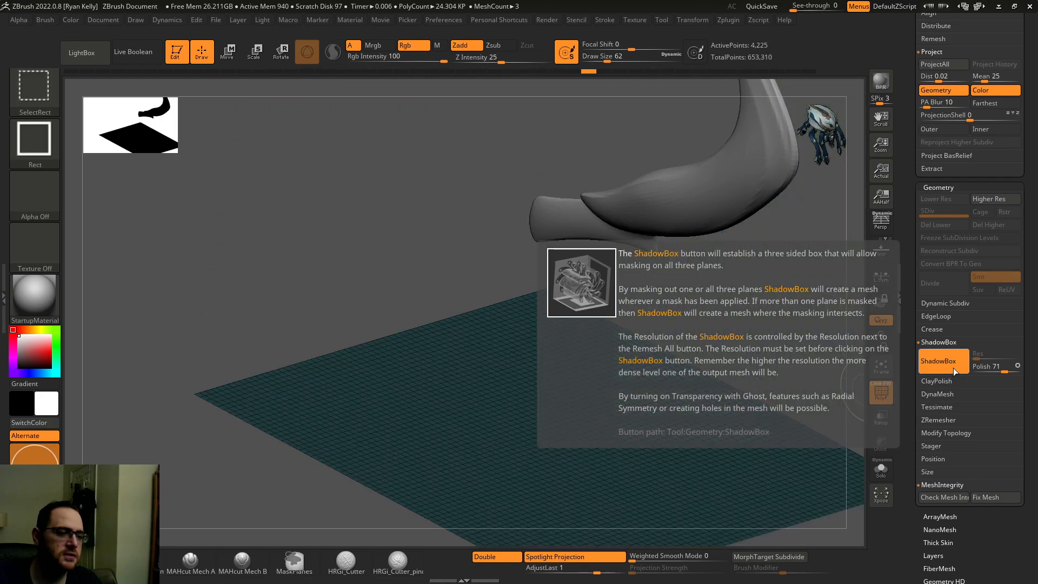
{"action": "mouse_move", "coordinate": [783, 348]}
{"action": "right_mouse_down"}
{"action": "mouse_move", "coordinate": [815, 360]}
{"action": "mouse_move", "coordinate": [754, 342]}
{"action": "right_mouse_up"}
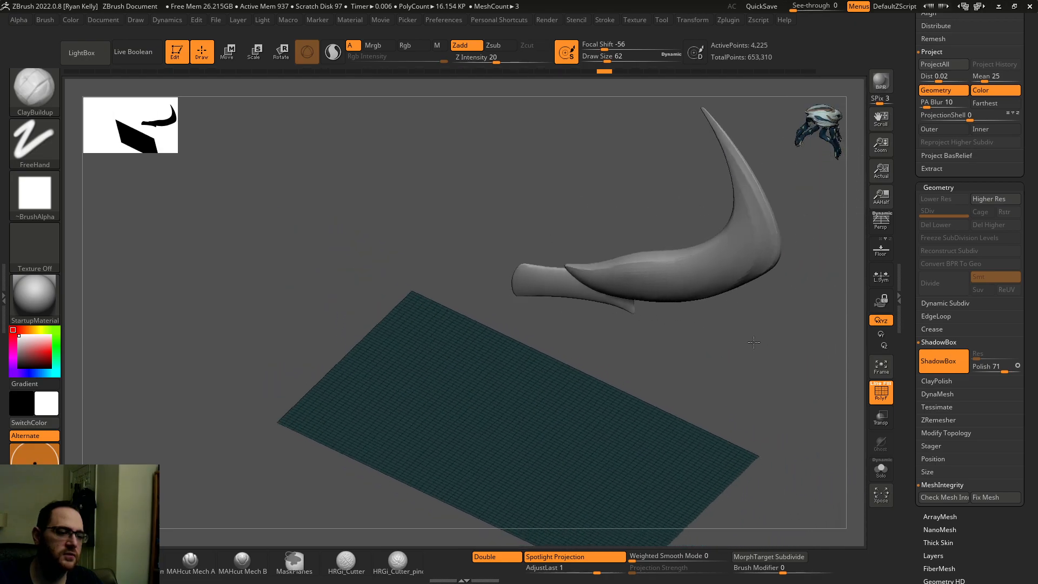
{"action": "key", "text": "ctrl+shift+z"}
Check the handle from several sides and face the green plane straight on.
{"action": "right_click_drag", "start_coordinate": [822, 367], "coordinate": [574, 477]}
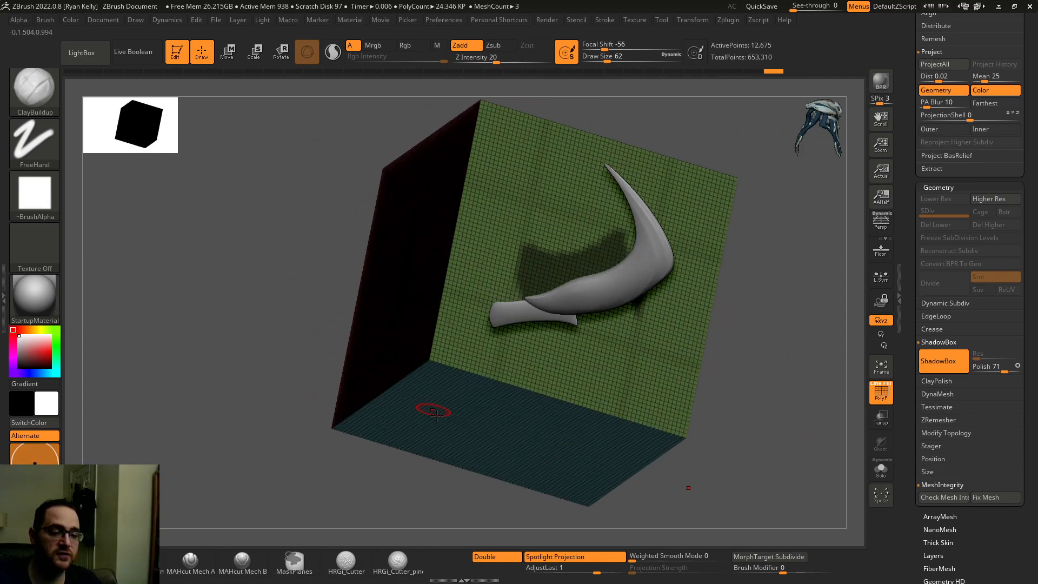
{"action": "right_click_drag", "start_coordinate": [757, 454], "coordinate": [814, 433]}
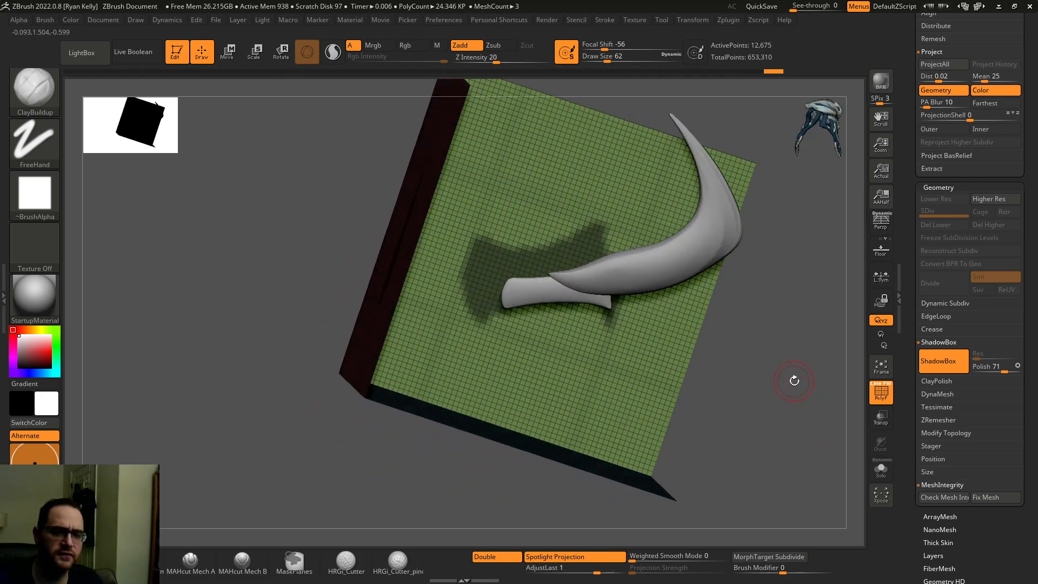
{"action": "mouse_move", "coordinate": [773, 373]}
{"action": "right_mouse_down", "text": "shift"}
{"action": "mouse_move", "coordinate": [784, 302]}
{"action": "mouse_move", "coordinate": [780, 363]}
{"action": "right_mouse_up", "text": "shift"}
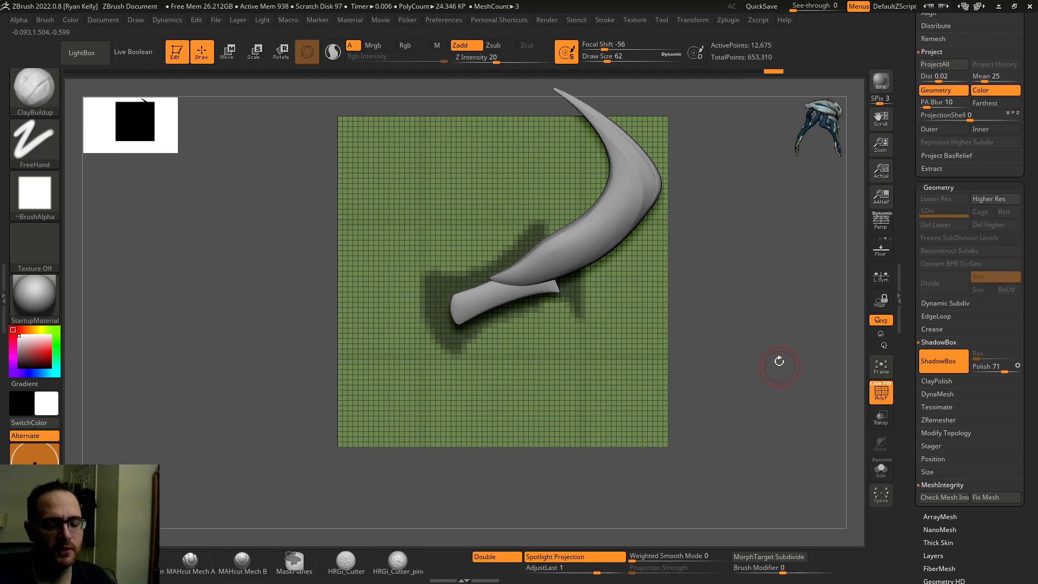
Check the handle against the green plane, turn ShadowBox off to leave a regular handle mesh, and hide the polyframe.
{"action": "right_click_drag", "start_coordinate": [518, 236], "coordinate": [448, 389], "text": "ctrl"}
{"action": "right_click_drag", "start_coordinate": [448, 389], "coordinate": [465, 354], "text": "ctrl"}
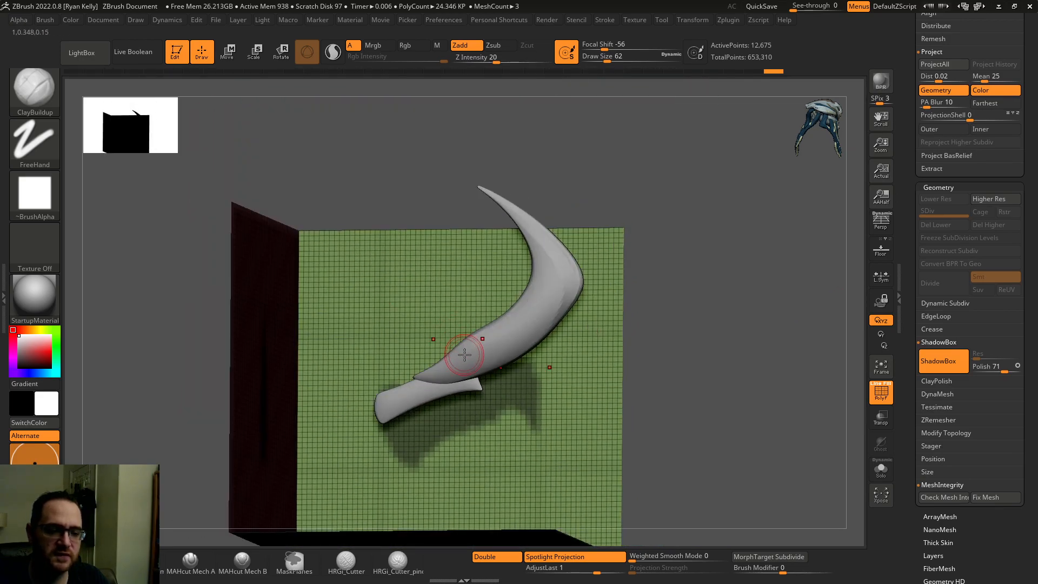
{"action": "right_click_drag", "start_coordinate": [708, 387], "coordinate": [700, 372]}
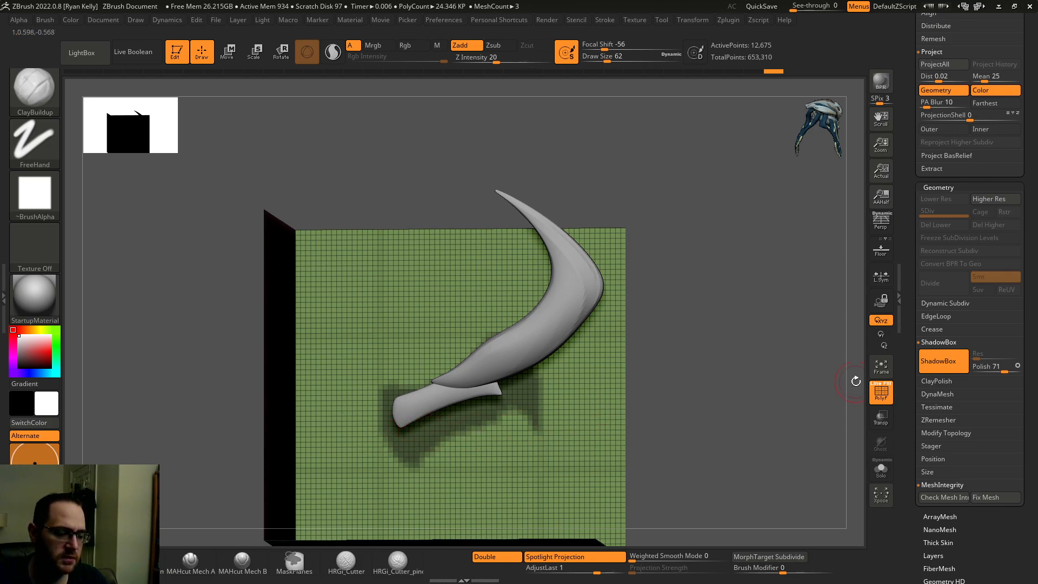
{"action": "left_click", "coordinate": [955, 368]}
{"action": "right_click_drag", "start_coordinate": [843, 368], "coordinate": [850, 339]}
{"action": "left_click", "coordinate": [886, 396]}
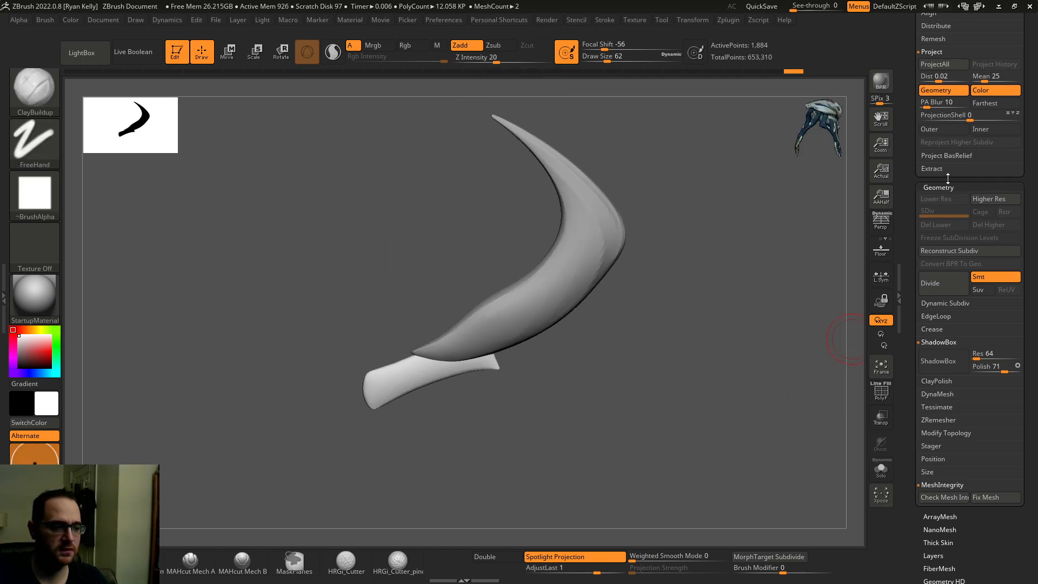
Switch to the Cylinder3D tool and convert it to a PolyMesh3D.
{"action": "left_click_drag", "start_coordinate": [911, 170], "coordinate": [920, 432]}
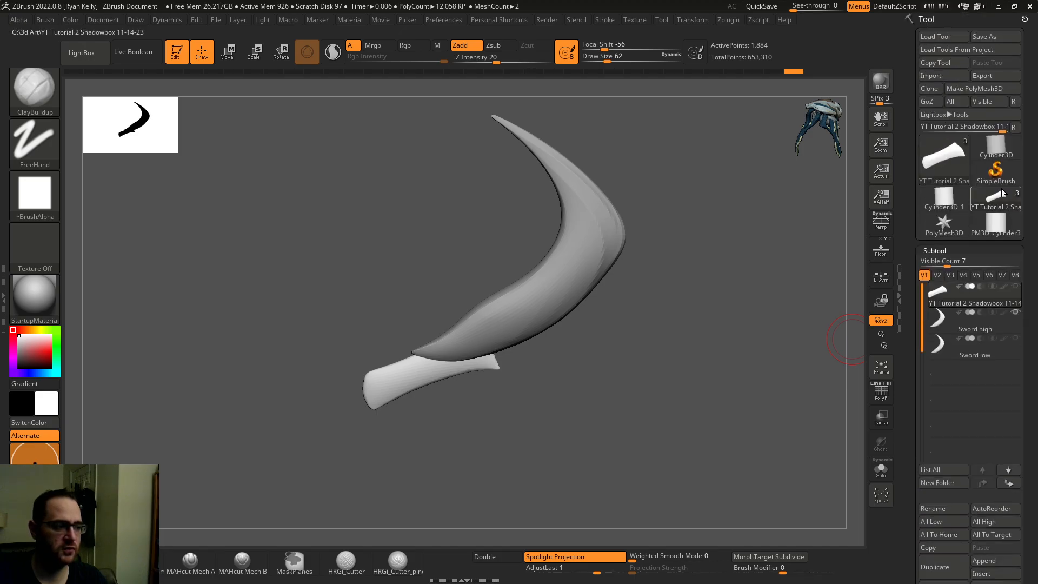
{"action": "left_click", "coordinate": [995, 146]}
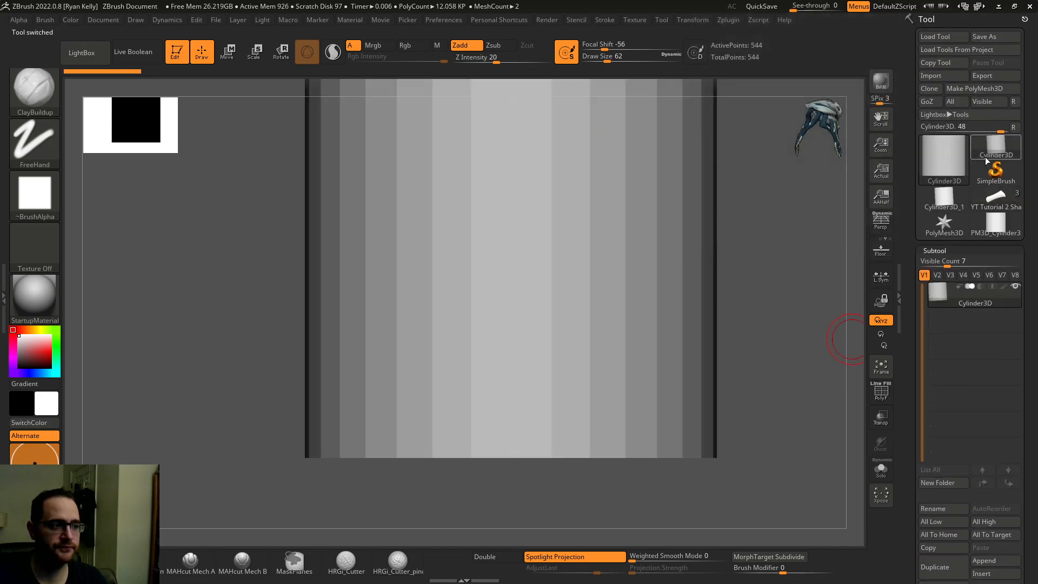
{"action": "left_click", "coordinate": [954, 89]}
Remesh the cylinder by turning ShadowBox on and off at resolution 128, then turn ShadowBox on again.
{"action": "left_click_drag", "start_coordinate": [912, 264], "coordinate": [897, 5]}
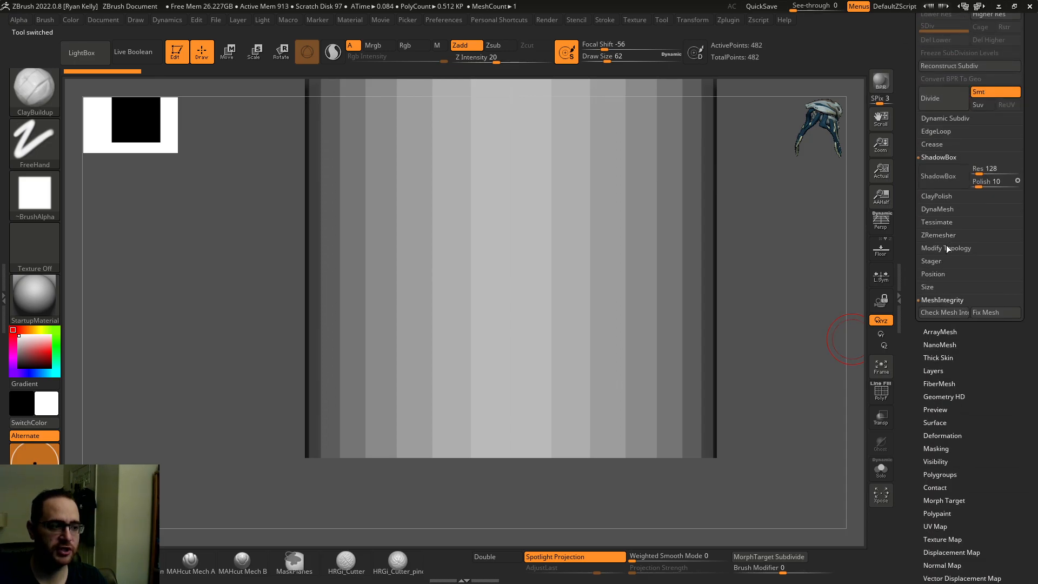
{"action": "left_click", "coordinate": [940, 176]}
{"action": "left_click", "coordinate": [950, 182]}
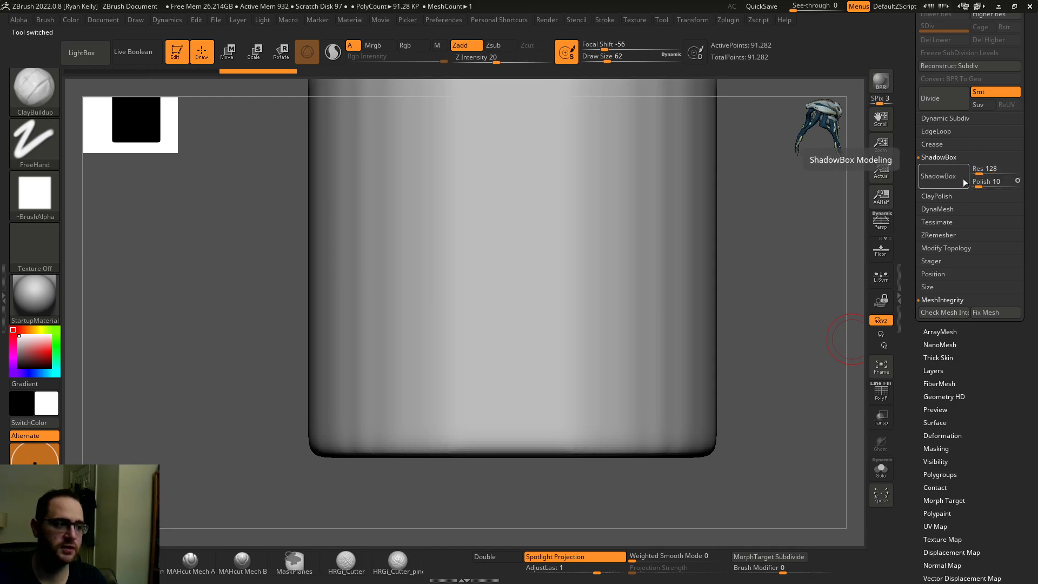
{"action": "left_click", "coordinate": [938, 176]}
Inspect the cylinder and its shadows on the ShadowBox planes from several sides, then undo the last ShadowBox activation.
{"action": "left_click_drag", "start_coordinate": [775, 262], "coordinate": [772, 230]}
{"action": "left_click_drag", "start_coordinate": [614, 244], "coordinate": [584, 226]}
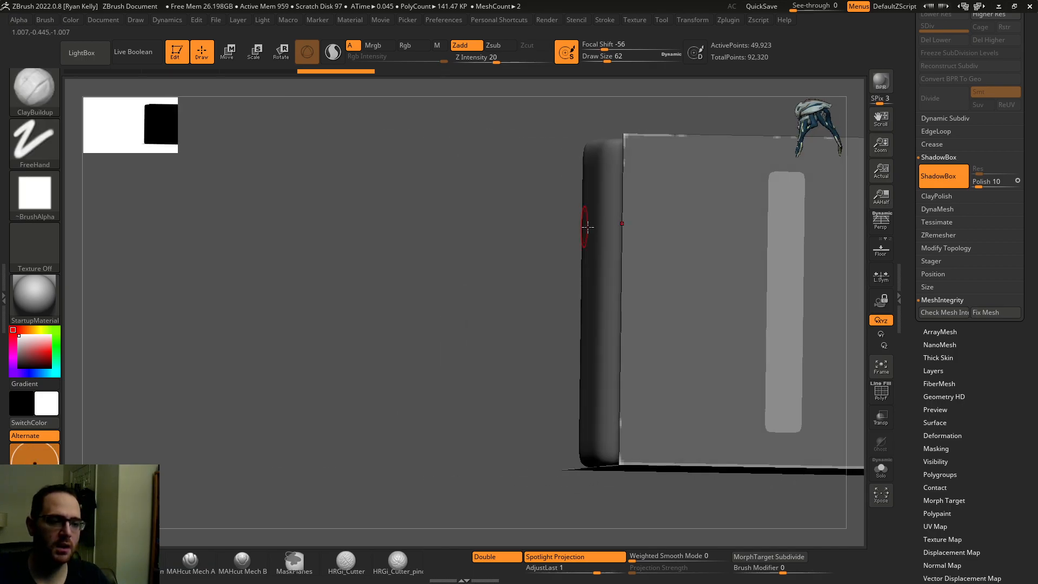
{"action": "left_click_drag", "start_coordinate": [740, 297], "coordinate": [416, 285]}
{"action": "left_click_drag", "start_coordinate": [417, 250], "coordinate": [408, 269]}
{"action": "right_click_drag", "start_coordinate": [260, 287], "coordinate": [365, 271], "text": "alt"}
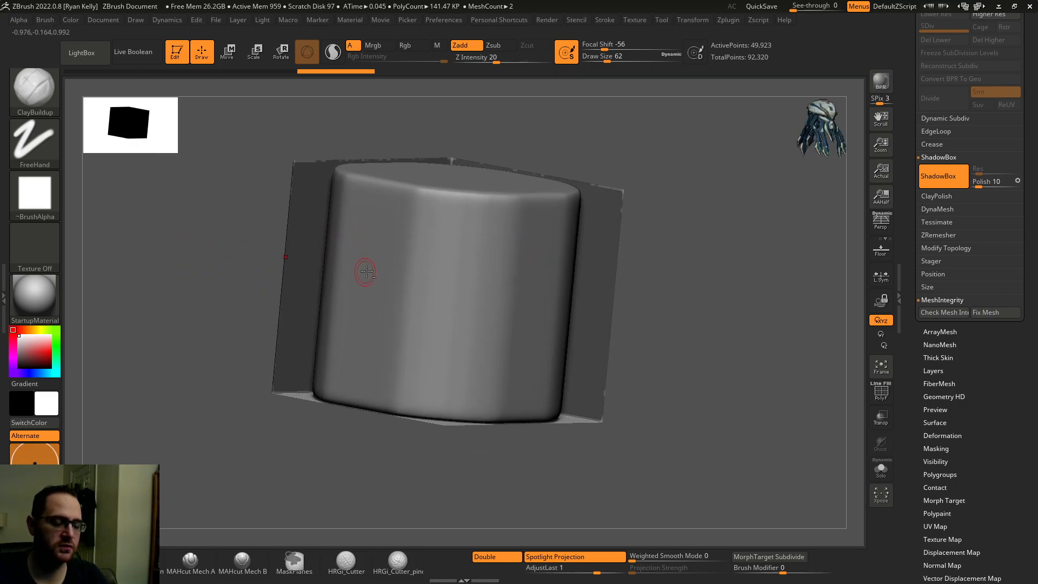
{"action": "right_click_drag", "start_coordinate": [467, 173], "coordinate": [606, 230]}
{"action": "mouse_move", "coordinate": [499, 391]}
{"action": "right_mouse_down"}
{"action": "mouse_move", "coordinate": [430, 440]}
{"action": "mouse_move", "coordinate": [440, 294]}
{"action": "mouse_move", "coordinate": [456, 260]}
{"action": "mouse_move", "coordinate": [475, 291]}
{"action": "right_mouse_up"}
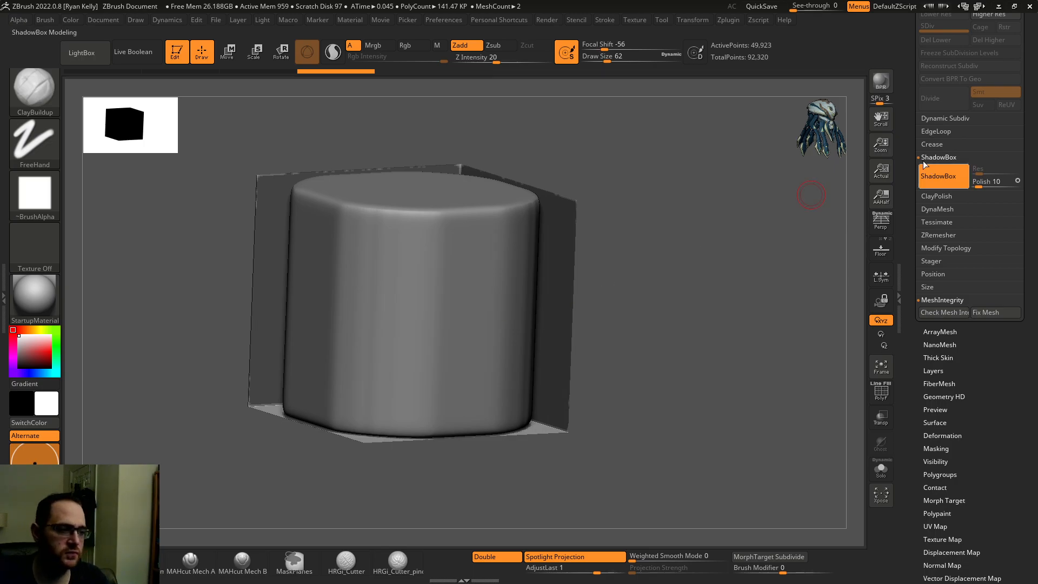
{"action": "key", "text": "ctrl+z"}
Switch to the PolyMesh3D star, set the ShadowBox resolution to 384 and turn ShadowBox on.
{"action": "left_click_drag", "start_coordinate": [910, 155], "coordinate": [935, 337]}
{"action": "left_click", "coordinate": [955, 221]}
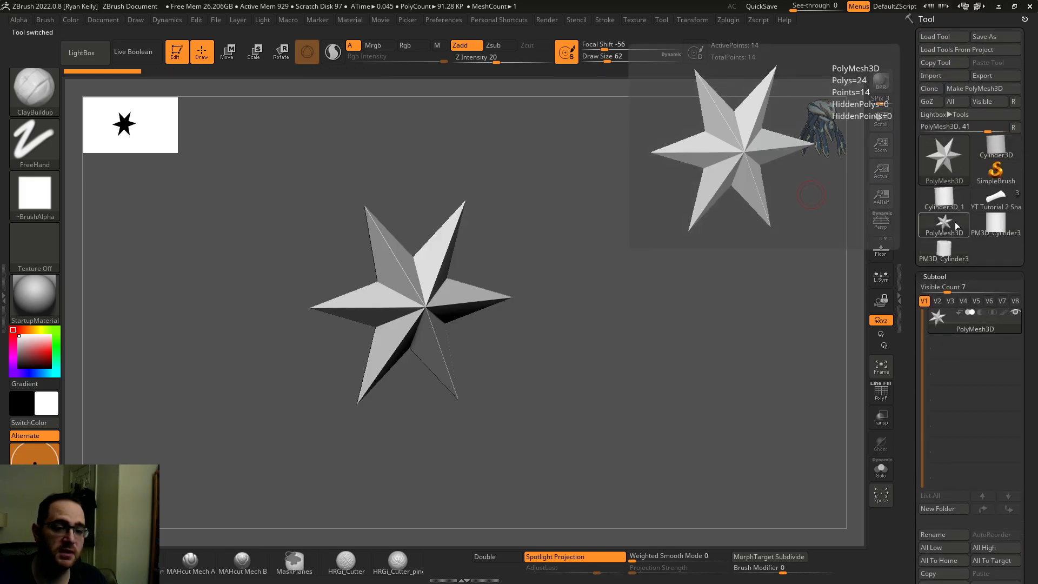
{"action": "left_click_drag", "start_coordinate": [898, 281], "coordinate": [898, 201]}
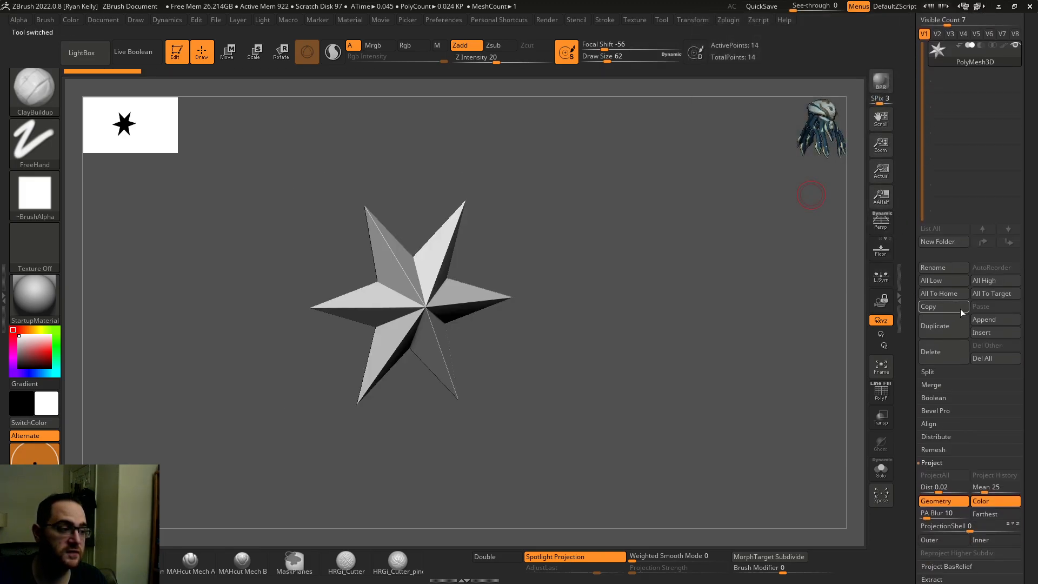
{"action": "left_click_drag", "start_coordinate": [913, 358], "coordinate": [902, 188]}
{"action": "left_click_drag", "start_coordinate": [725, 264], "coordinate": [728, 262], "text": "shift"}
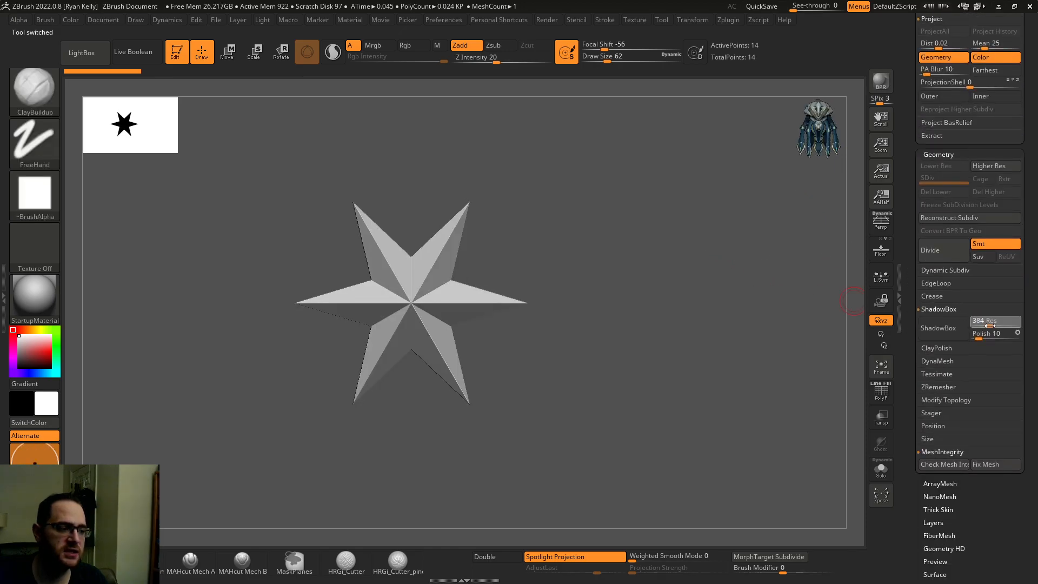
{"action": "left_click", "coordinate": [961, 327]}
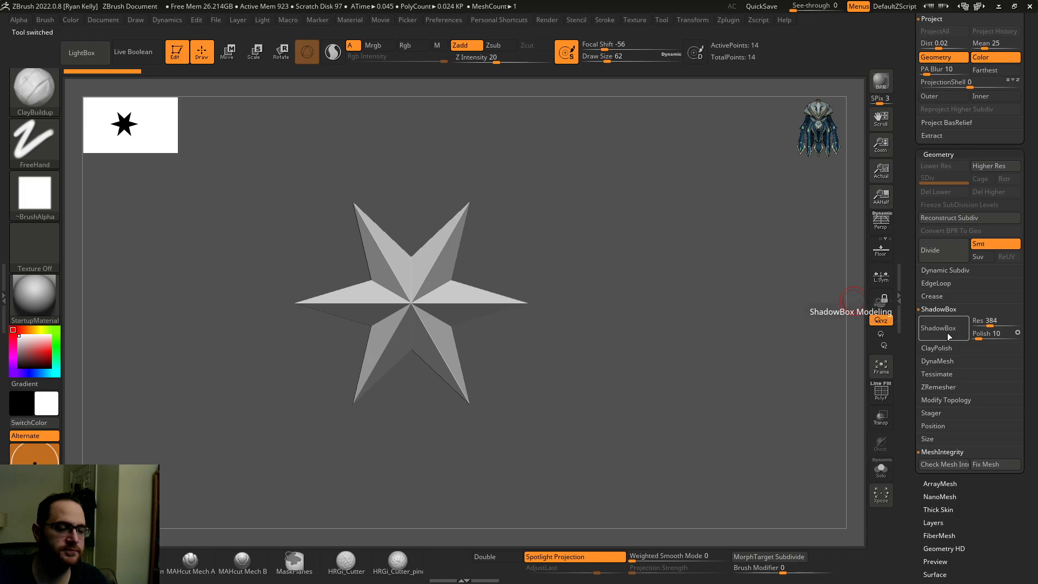
Examine the star and the shadows on its three ShadowBox planes from several angles, and check the active point count.
{"action": "mouse_move", "coordinate": [752, 309]}
{"action": "left_mouse_down"}
{"action": "mouse_move", "coordinate": [758, 300]}
{"action": "mouse_move", "coordinate": [761, 322]}
{"action": "left_mouse_up"}
{"action": "left_click_drag", "start_coordinate": [761, 322], "coordinate": [792, 321]}
{"action": "mouse_move", "coordinate": [792, 321]}
{"action": "left_mouse_down", "text": "alt"}
{"action": "mouse_move", "coordinate": [782, 314]}
{"action": "mouse_move", "coordinate": [792, 320]}
{"action": "left_mouse_up", "text": "alt"}
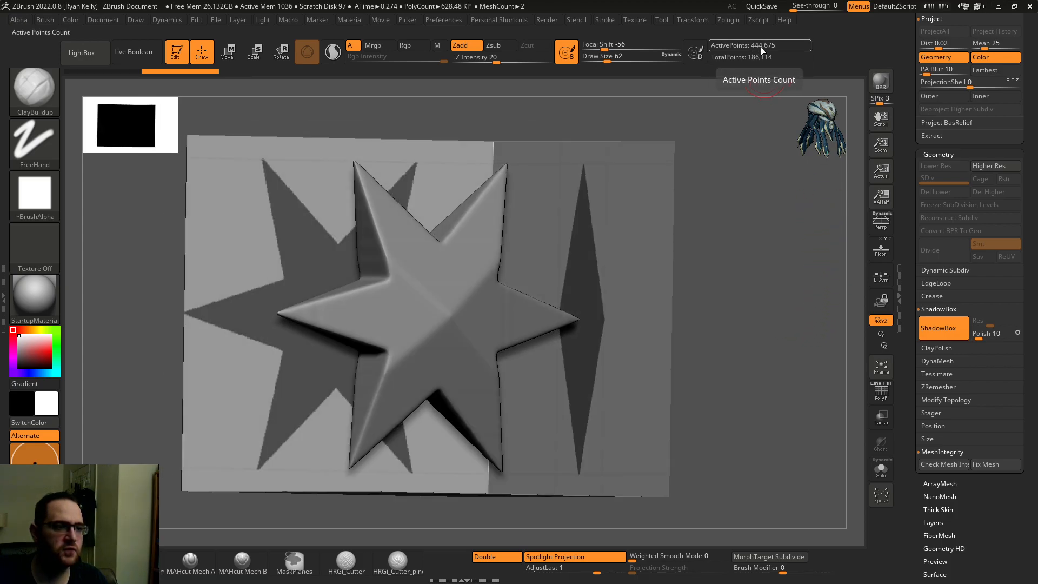
{"action": "left_click_drag", "start_coordinate": [751, 147], "coordinate": [752, 187]}
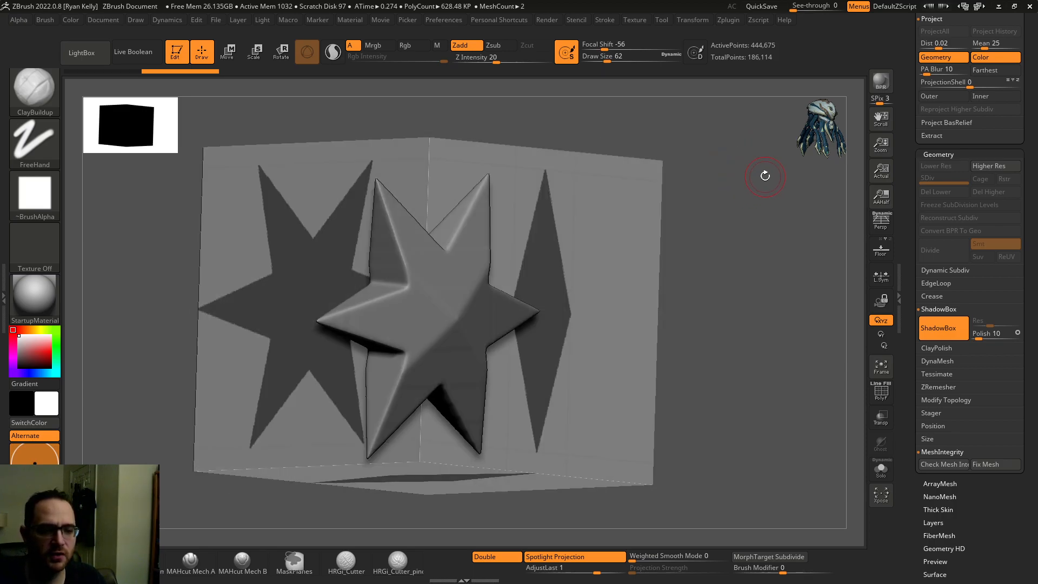
{"action": "left_click_drag", "start_coordinate": [756, 310], "coordinate": [751, 376]}
{"action": "left_click_drag", "start_coordinate": [353, 451], "coordinate": [378, 444]}
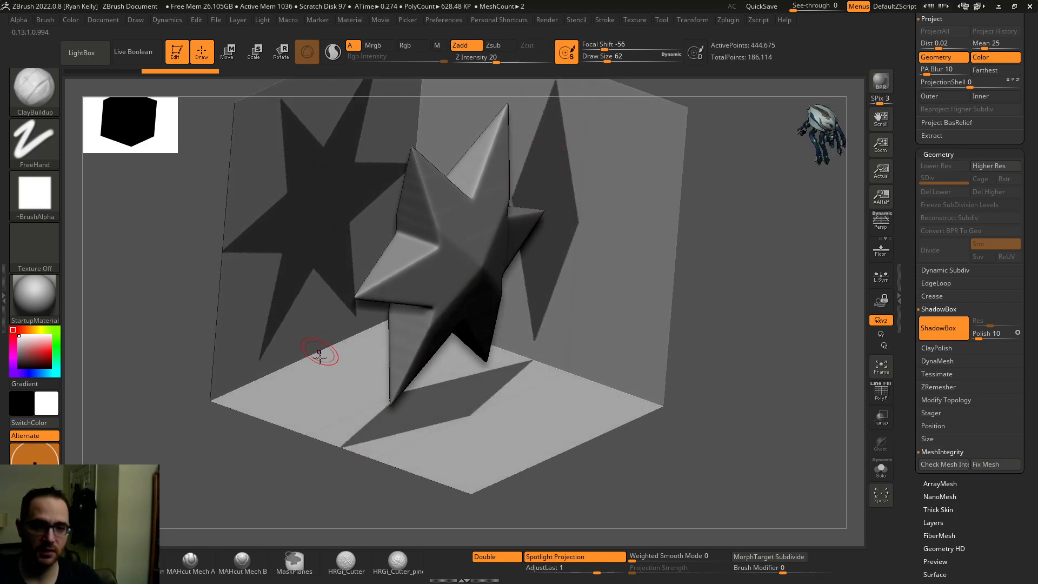
{"action": "right_click_drag", "start_coordinate": [367, 350], "coordinate": [319, 311]}
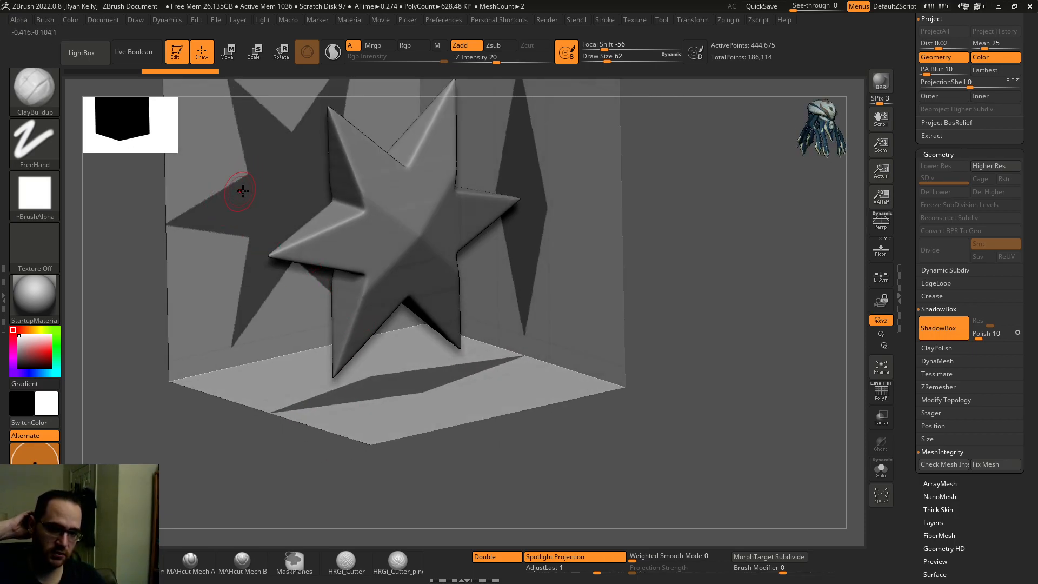
{"action": "right_click_drag", "start_coordinate": [254, 169], "coordinate": [298, 294]}
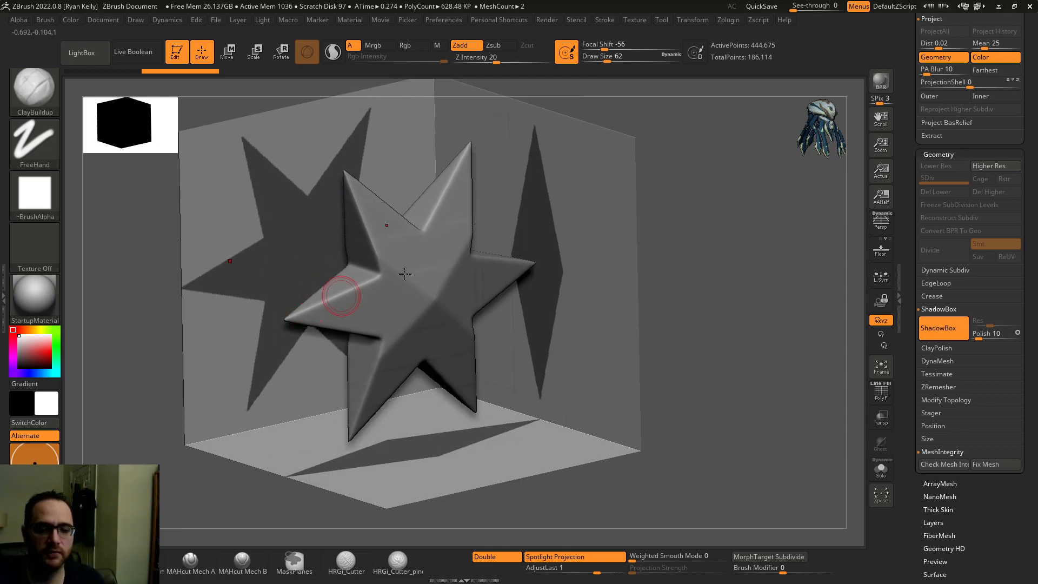
{"action": "right_click_drag", "start_coordinate": [647, 251], "coordinate": [768, 278]}
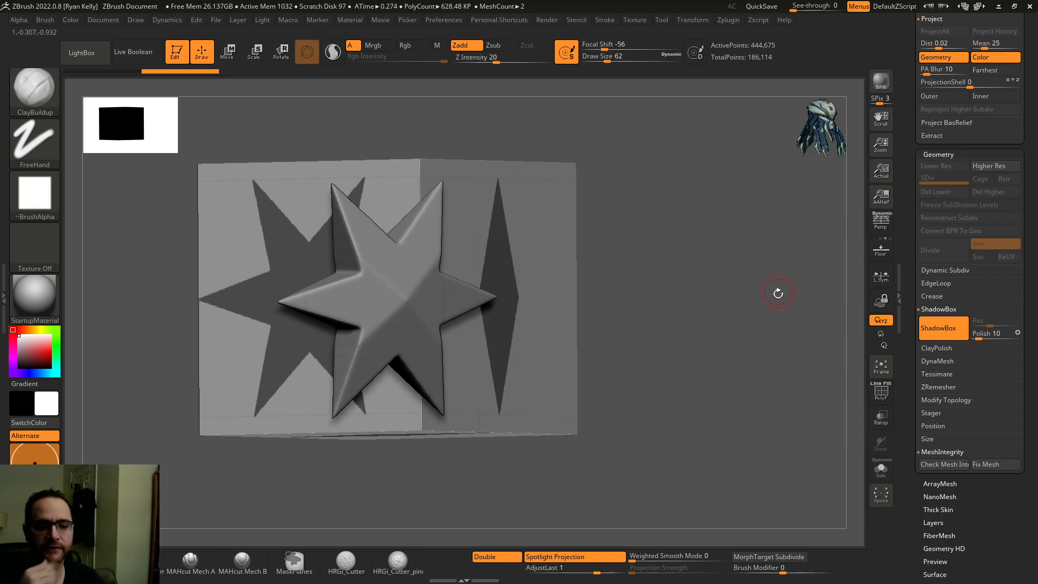
{"action": "right_click_drag", "start_coordinate": [741, 320], "coordinate": [763, 323]}
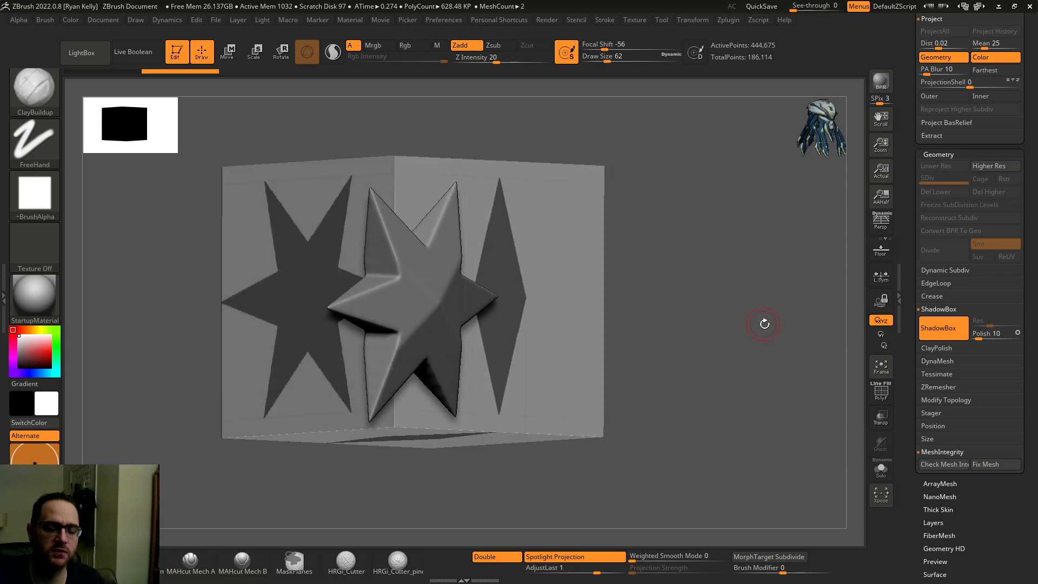
Return to the sword tool, show the polyframe on the handle and select the ZModeler brush.
{"action": "left_click_drag", "start_coordinate": [909, 209], "coordinate": [928, 347]}
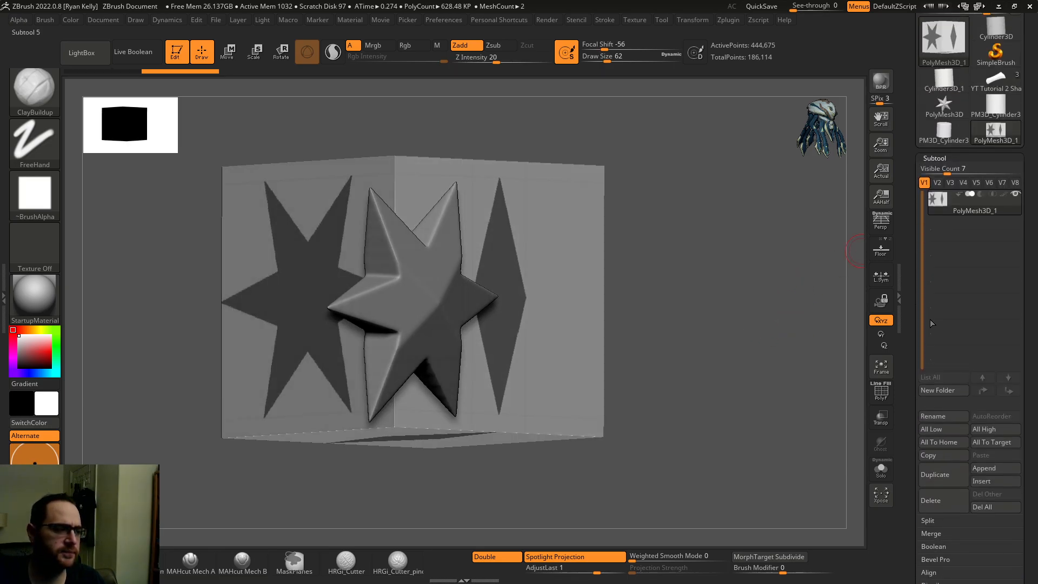
{"action": "left_click_drag", "start_coordinate": [757, 222], "coordinate": [851, 335]}
{"action": "left_click", "coordinate": [881, 390]}
{"action": "left_click_drag", "start_coordinate": [850, 386], "coordinate": [761, 224]}
{"action": "key", "text": "b"}
{"action": "key", "text": "z"}
{"action": "key", "text": "m"}
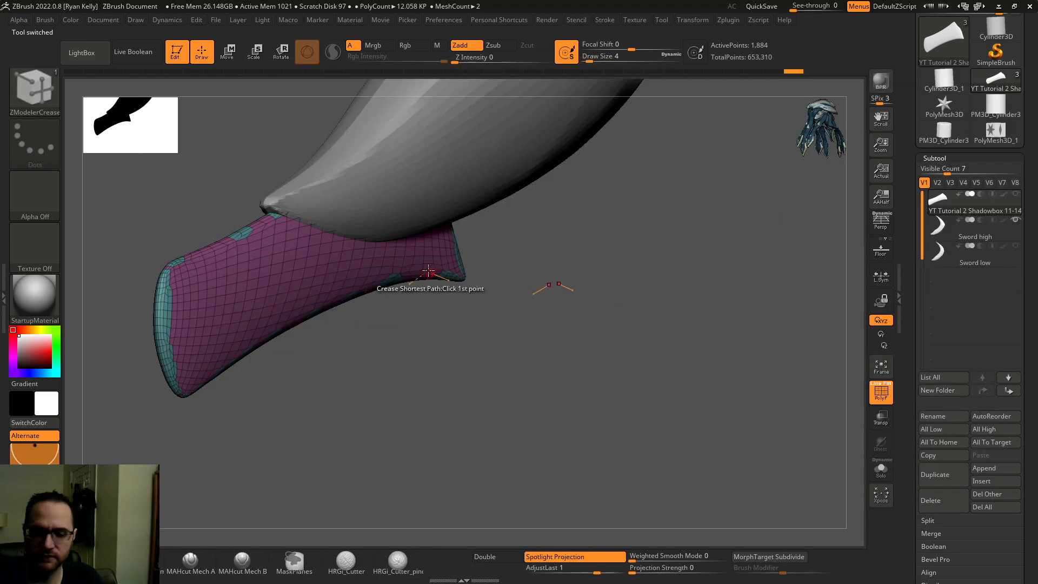
Examine the handle's topology up close, both isolated with Solo and together with the blade.
{"action": "left_click_drag", "start_coordinate": [513, 313], "coordinate": [553, 390]}
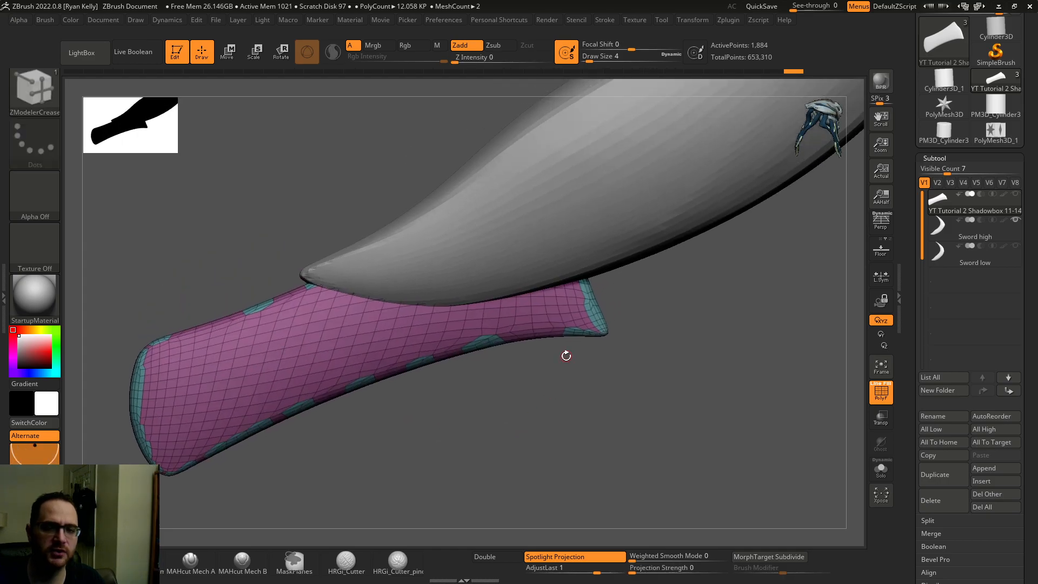
{"action": "left_click_drag", "start_coordinate": [247, 192], "coordinate": [354, 26]}
{"action": "left_click_drag", "start_coordinate": [356, 146], "coordinate": [338, 164]}
{"action": "left_click_drag", "start_coordinate": [272, 188], "coordinate": [564, 200]}
{"action": "left_click", "coordinate": [880, 468]}
{"action": "left_click_drag", "start_coordinate": [827, 452], "coordinate": [762, 434]}
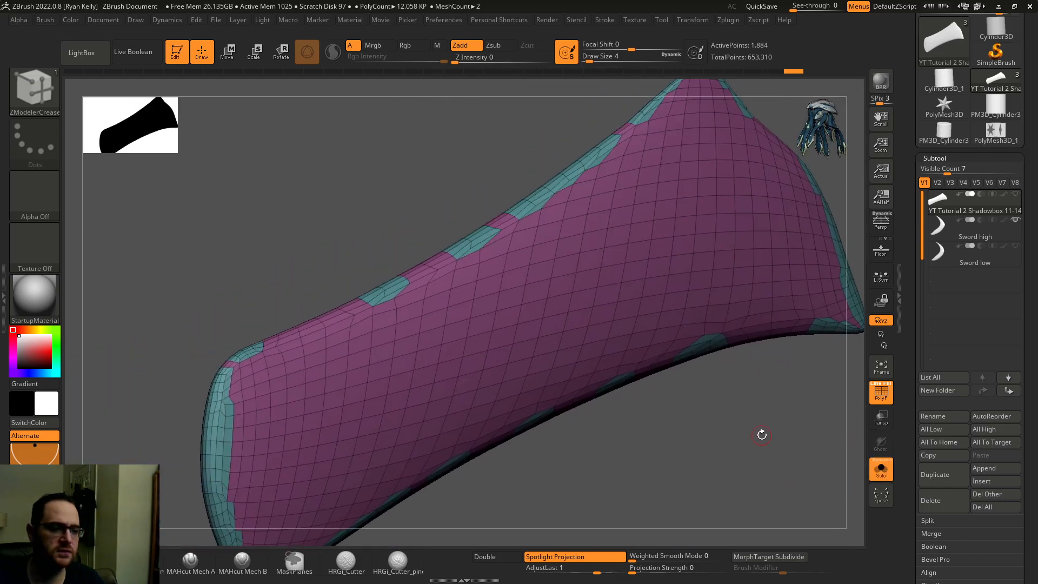
{"action": "left_click", "coordinate": [881, 468]}
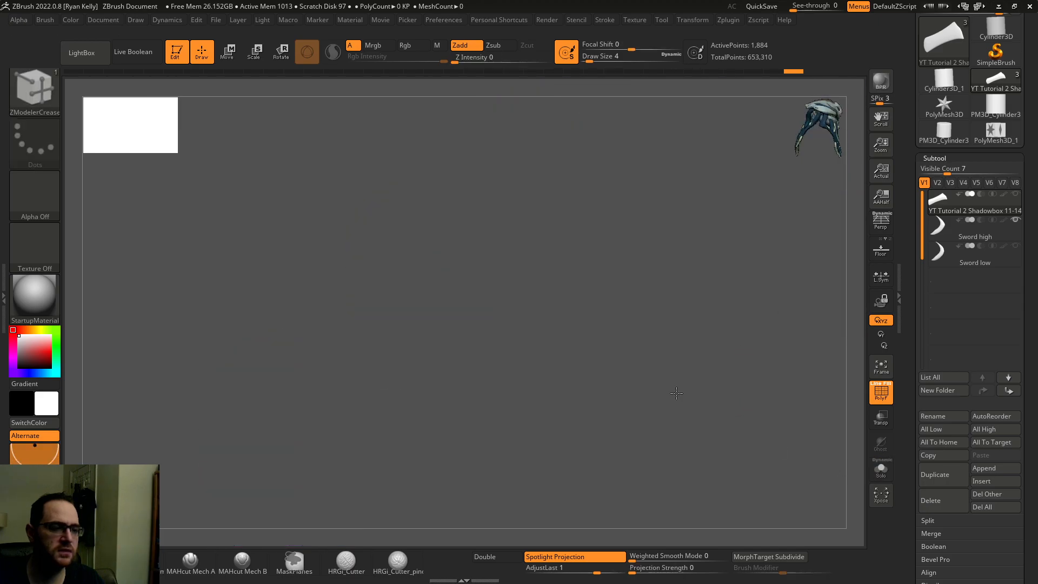
{"action": "left_click_drag", "start_coordinate": [706, 337], "coordinate": [625, 391]}
{"action": "left_click_drag", "start_coordinate": [577, 309], "coordinate": [744, 283]}
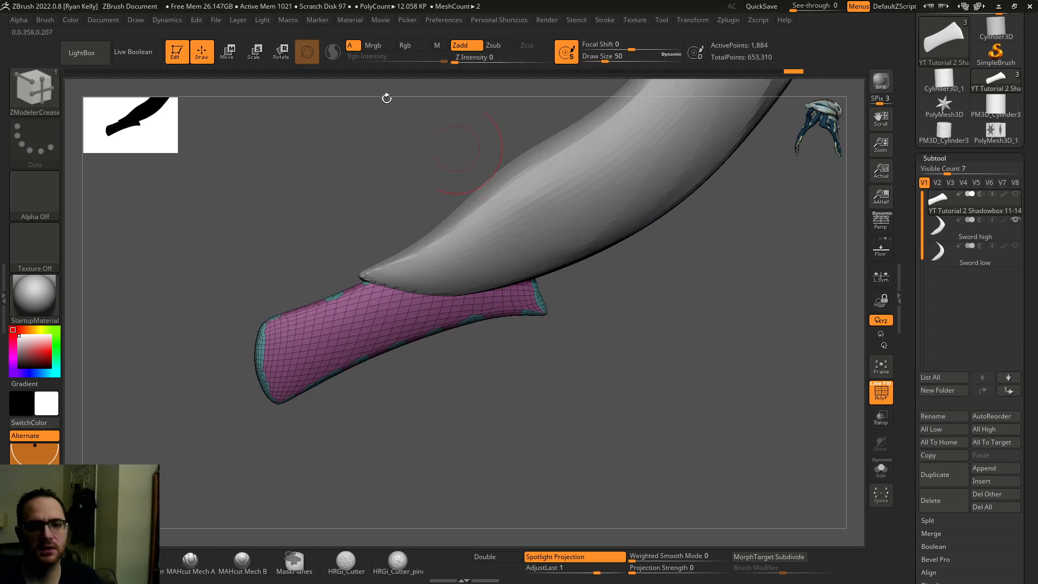
Rotate the handle with the Move Gizmo so that it follows the slant of the blade's base.
{"action": "left_click", "coordinate": [228, 51]}
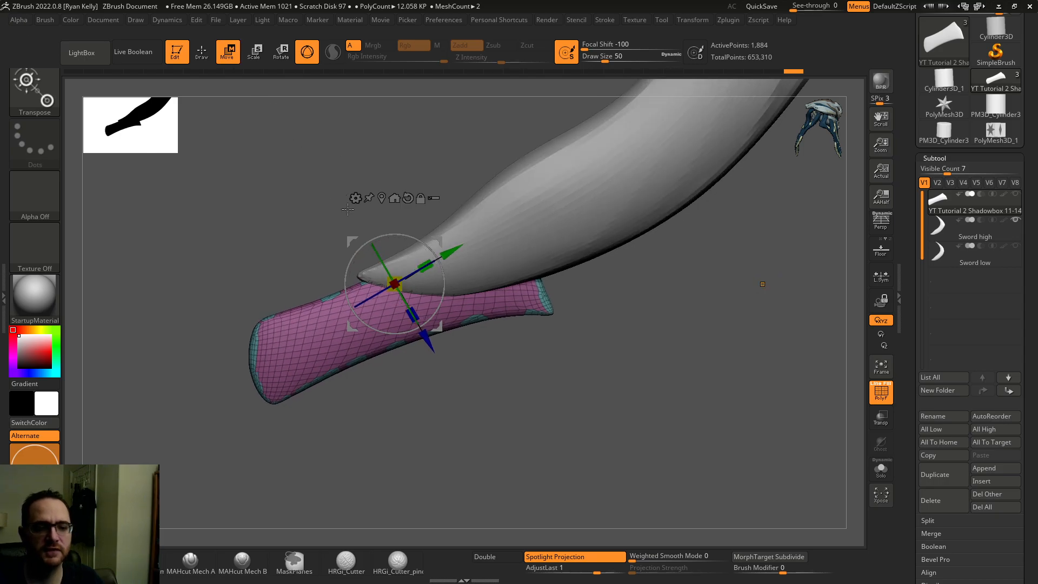
{"action": "left_click_drag", "start_coordinate": [403, 234], "coordinate": [393, 232]}
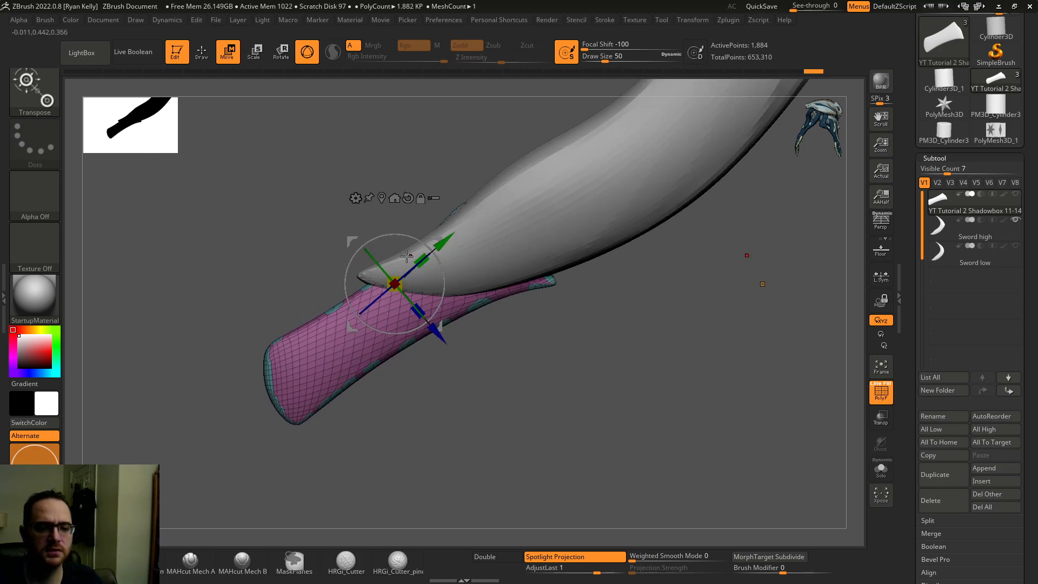
{"action": "left_click_drag", "start_coordinate": [394, 283], "coordinate": [653, 301]}
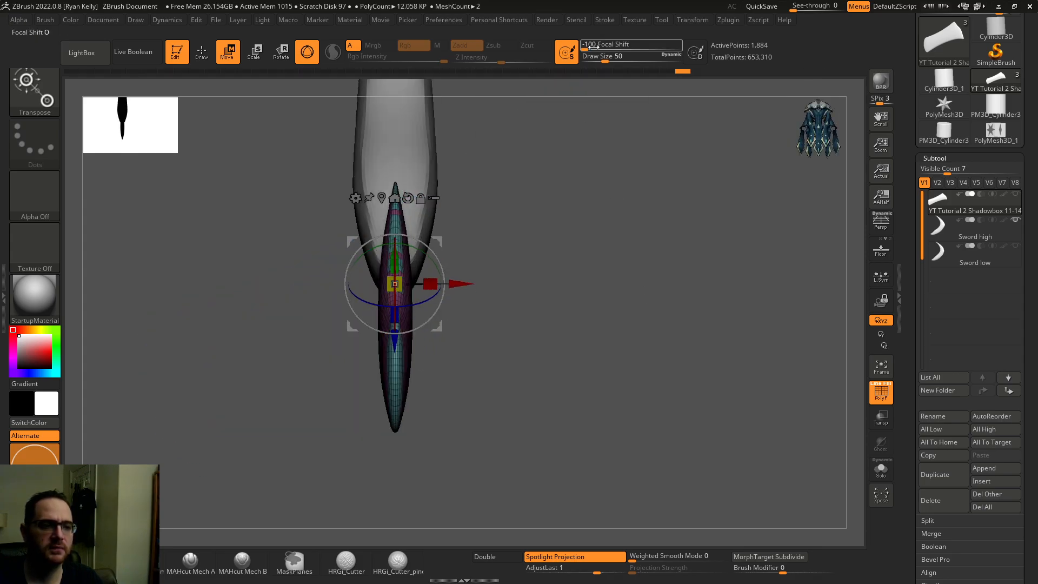
Set Focal Shift to 89 and scale the handle's blade end wider along the X axis with the Gizmo.
{"action": "left_click_drag", "start_coordinate": [610, 252], "coordinate": [549, 185], "text": "shift"}
{"action": "left_click_drag", "start_coordinate": [327, 170], "coordinate": [432, 195], "text": "shift"}
{"action": "left_click_drag", "start_coordinate": [888, 217], "coordinate": [1037, 211]}
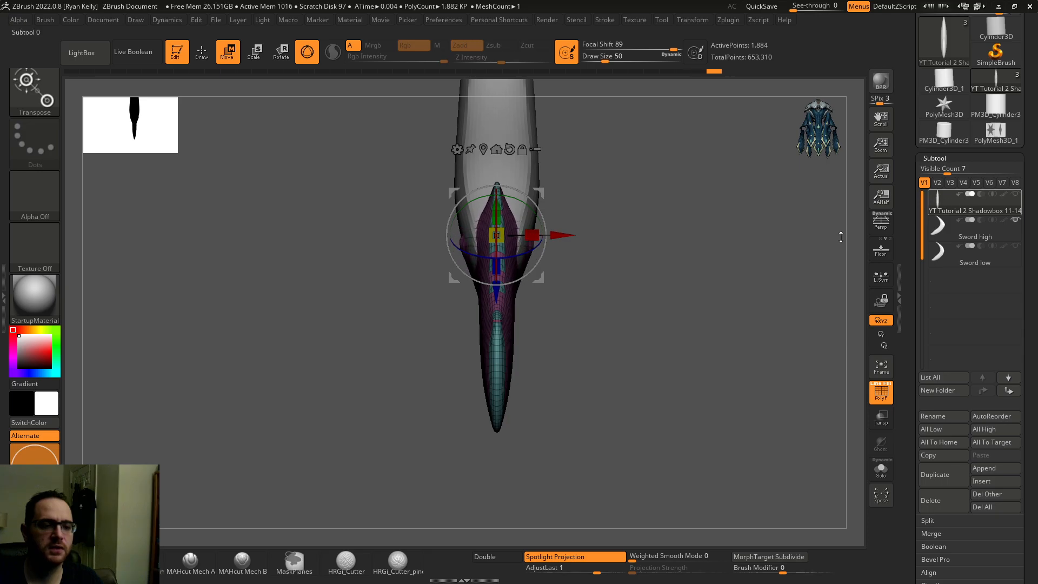
Reposition the Gizmo at the handle's blade end and enlarge that end so it wraps around the blade's base.
{"action": "left_click_drag", "start_coordinate": [735, 251], "coordinate": [690, 192]}
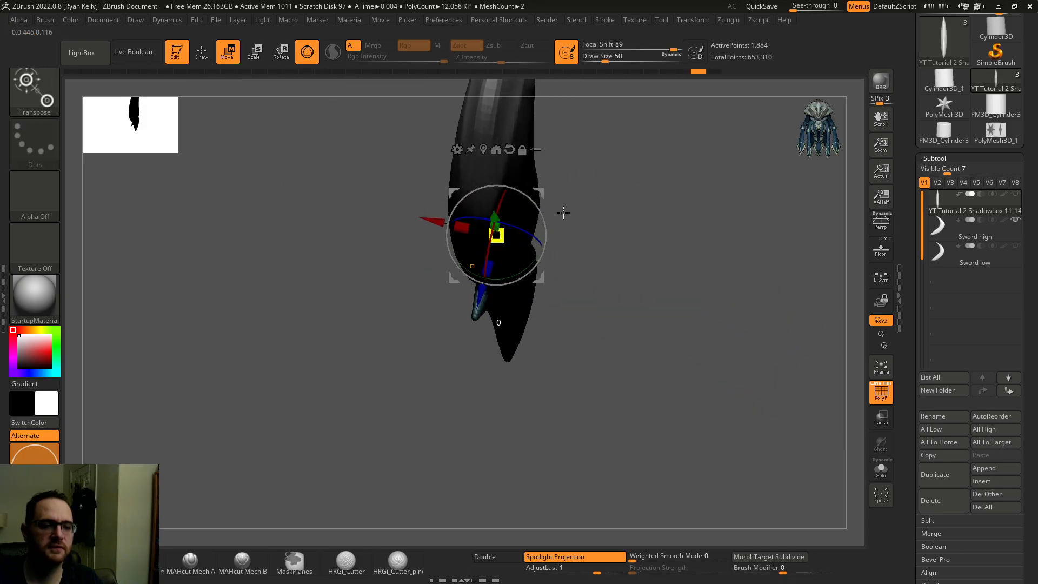
{"action": "left_click_drag", "start_coordinate": [779, 142], "coordinate": [691, 129]}
{"action": "left_click_drag", "start_coordinate": [528, 194], "coordinate": [560, 76]}
{"action": "mouse_move", "coordinate": [623, 146]}
{"action": "left_mouse_down", "text": "alt"}
{"action": "mouse_move", "coordinate": [621, 184]}
{"action": "mouse_move", "coordinate": [618, 160]}
{"action": "left_mouse_up", "text": "alt"}
{"action": "left_click_drag", "start_coordinate": [557, 131], "coordinate": [585, 179]}
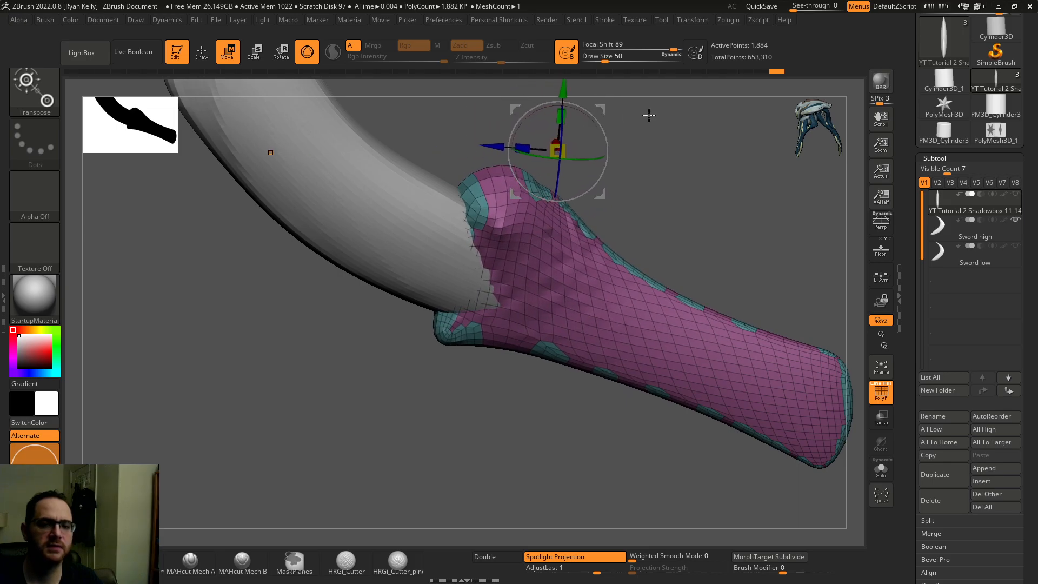
{"action": "left_click_drag", "start_coordinate": [569, 83], "coordinate": [548, 110], "text": "alt"}
{"action": "left_click_drag", "start_coordinate": [647, 145], "coordinate": [666, 148]}
{"action": "key", "text": "ctrl"}
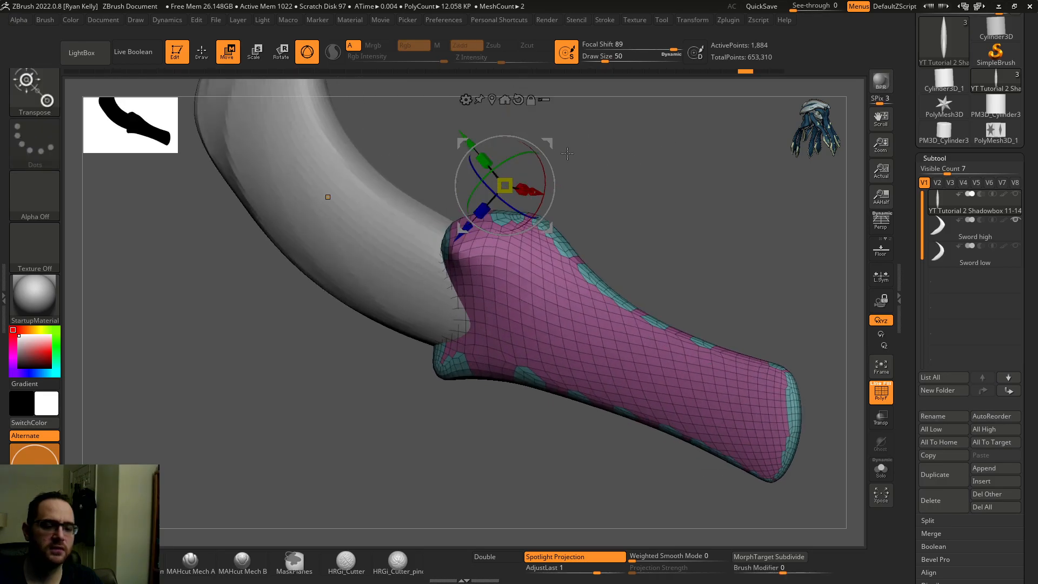
Examine from the front and the sides how the enlarged handle end wraps around the blade's base.
{"action": "key", "text": "b"}
{"action": "key", "text": "t"}
{"action": "key", "text": "r"}
{"action": "mouse_move", "coordinate": [589, 156]}
{"action": "left_mouse_down"}
{"action": "mouse_move", "coordinate": [577, 160]}
{"action": "mouse_move", "coordinate": [573, 213]}
{"action": "mouse_move", "coordinate": [558, 244]}
{"action": "left_mouse_up"}
{"action": "left_click_drag", "start_coordinate": [547, 138], "coordinate": [625, 138]}
{"action": "left_click_drag", "start_coordinate": [658, 167], "coordinate": [764, 174]}
{"action": "left_click_drag", "start_coordinate": [595, 157], "coordinate": [893, 368], "text": "alt"}
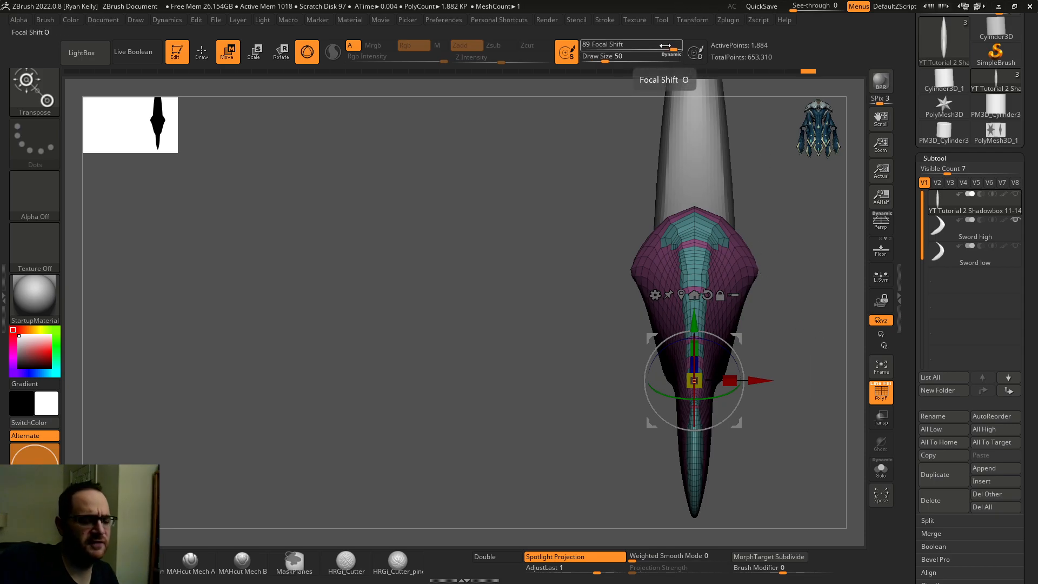
{"action": "left_click_drag", "start_coordinate": [793, 210], "coordinate": [694, 201]}
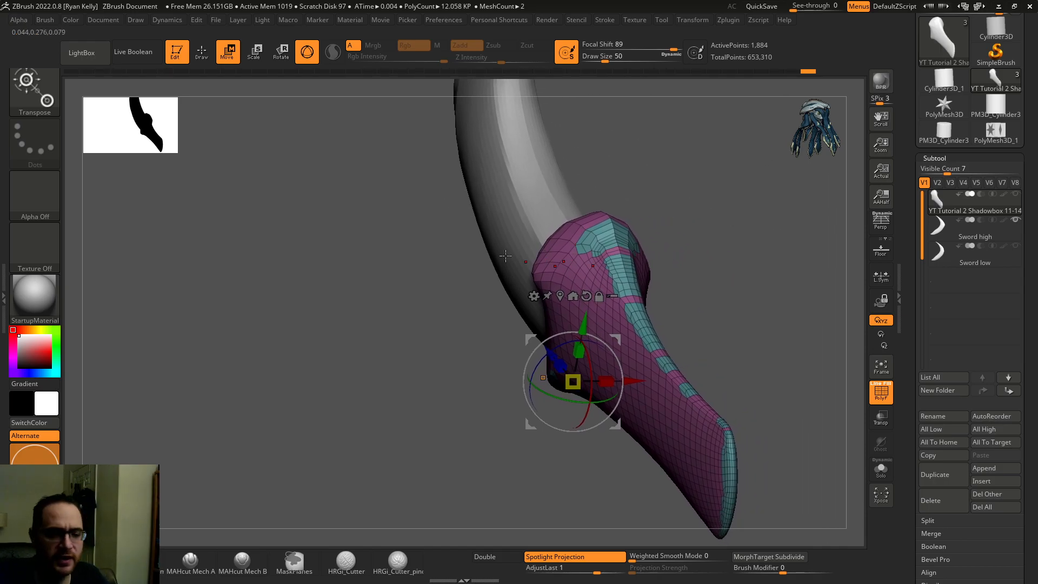
{"action": "left_click_drag", "start_coordinate": [532, 282], "coordinate": [595, 328]}
Switch to the ZModeler brush and inspect the polygroups where the handle meets the blade and along its edge.
{"action": "key", "text": "b"}
{"action": "key", "text": "z"}
{"action": "key", "text": "c"}
{"action": "right_click_drag", "start_coordinate": [596, 301], "coordinate": [546, 262]}
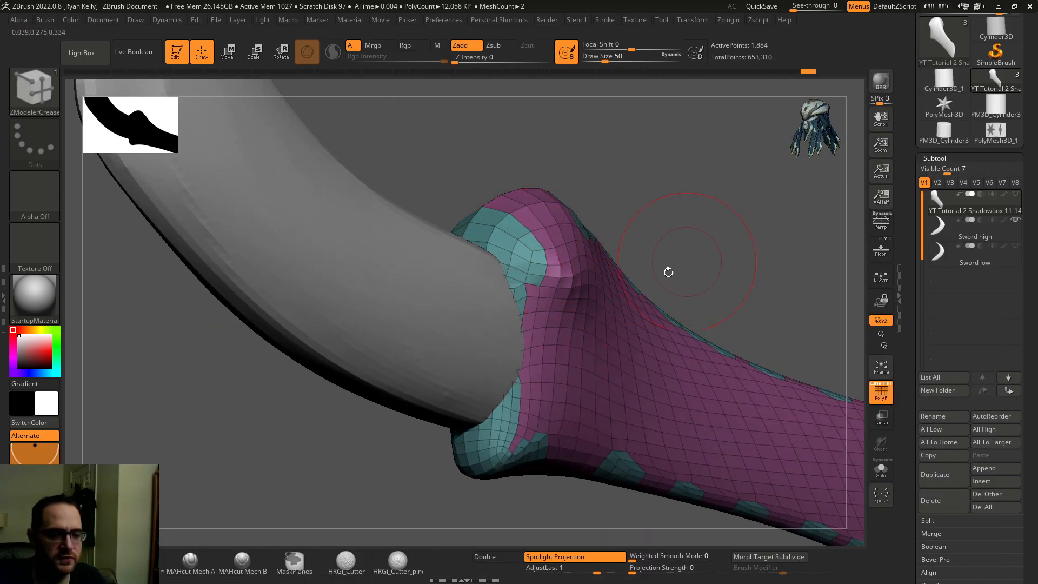
{"action": "key", "text": "space"}
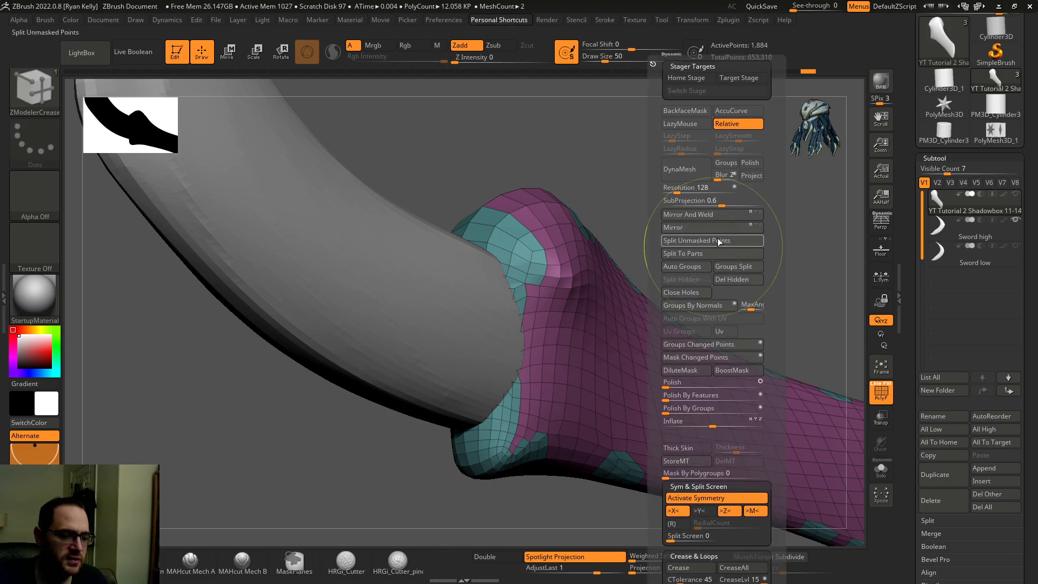
{"action": "right_click_drag", "start_coordinate": [641, 195], "coordinate": [653, 257]}
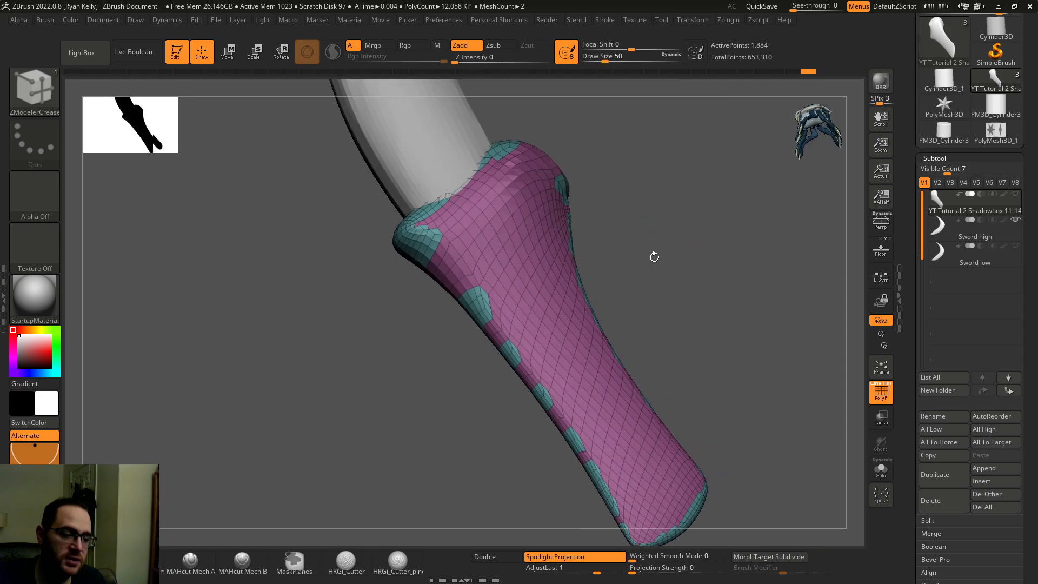
Isolate the handle's teal polygroup and push its edge patches inward with the Move Topological brush at draw size 130 to form finger grooves.
{"action": "mouse_move", "coordinate": [470, 407]}
{"action": "right_mouse_down"}
{"action": "mouse_move", "coordinate": [435, 420]}
{"action": "mouse_move", "coordinate": [457, 411]}
{"action": "mouse_move", "coordinate": [461, 335]}
{"action": "right_mouse_up"}
{"action": "left_click", "coordinate": [460, 326], "text": "ctrl+shift"}
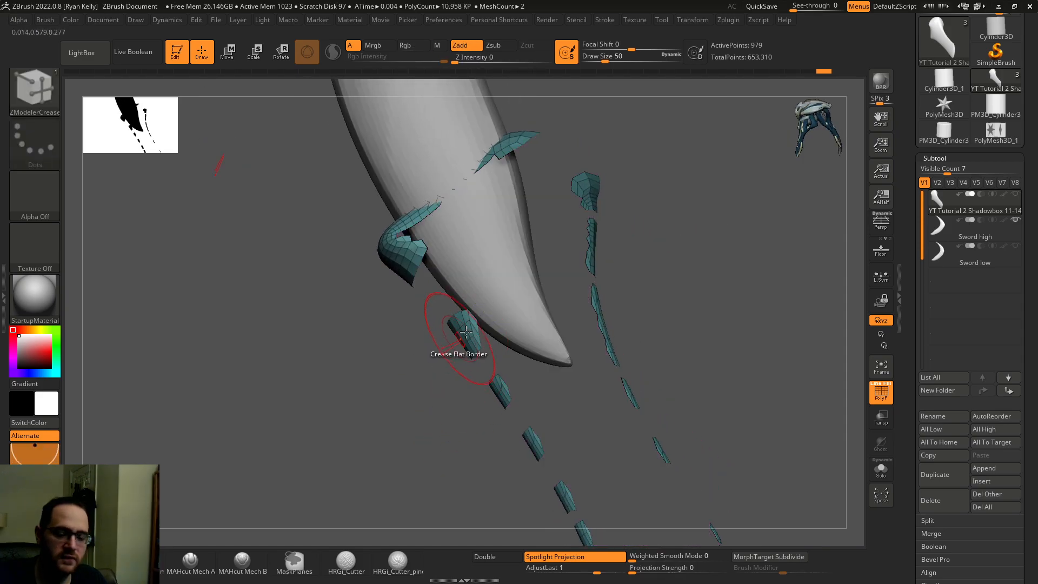
{"action": "key", "text": "b"}
{"action": "key", "text": "m"}
{"action": "key", "text": "t"}
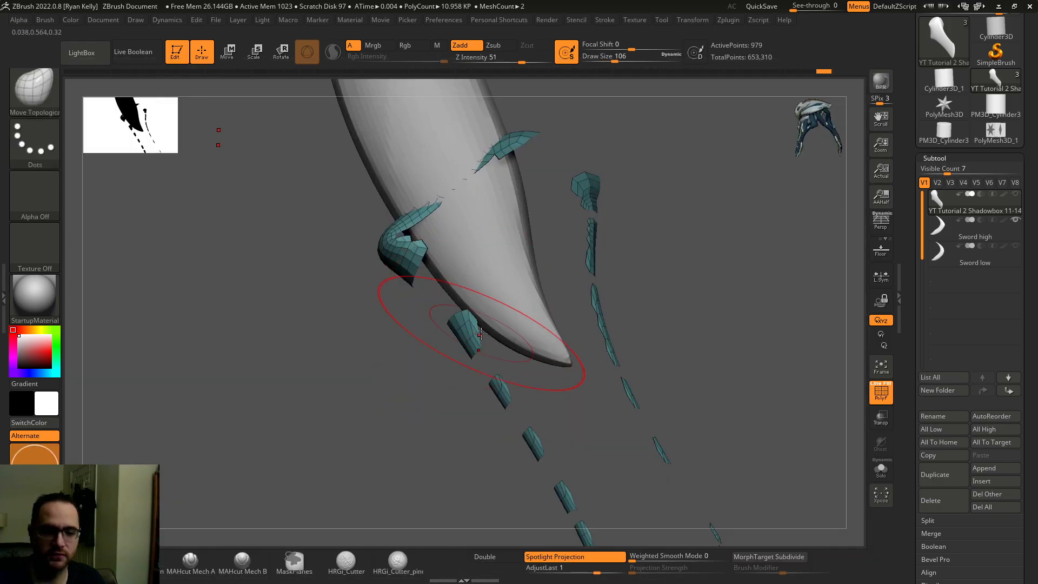
{"action": "right_click_drag", "start_coordinate": [460, 341], "coordinate": [443, 345]}
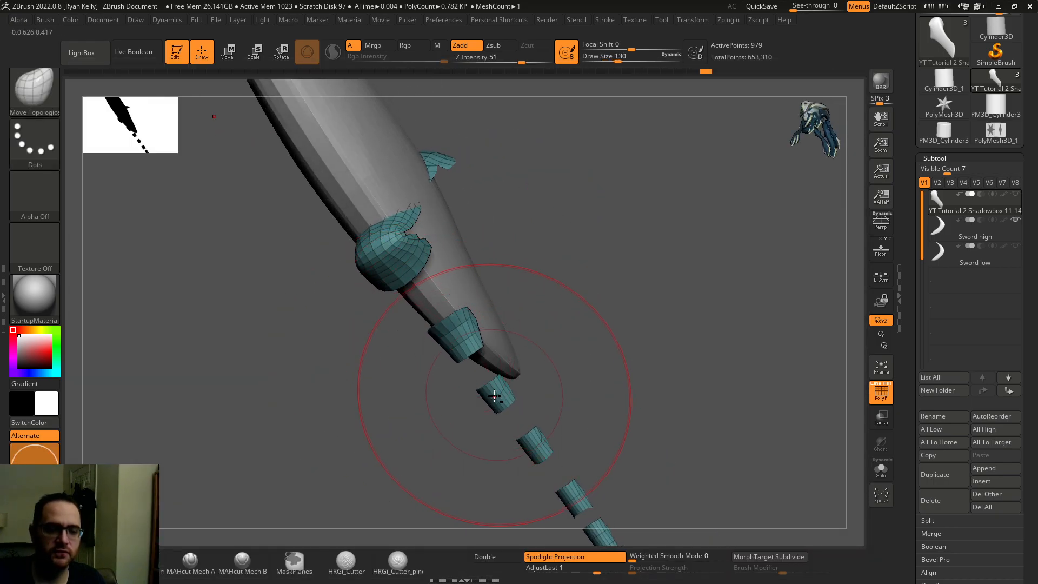
Push the isolated patches farther down the grip inward to continue the finger grooves, and bring back the whole handle.
{"action": "left_click", "coordinate": [711, 376], "text": "ctrl+shift"}
{"action": "right_click_drag", "start_coordinate": [724, 371], "coordinate": [664, 313]}
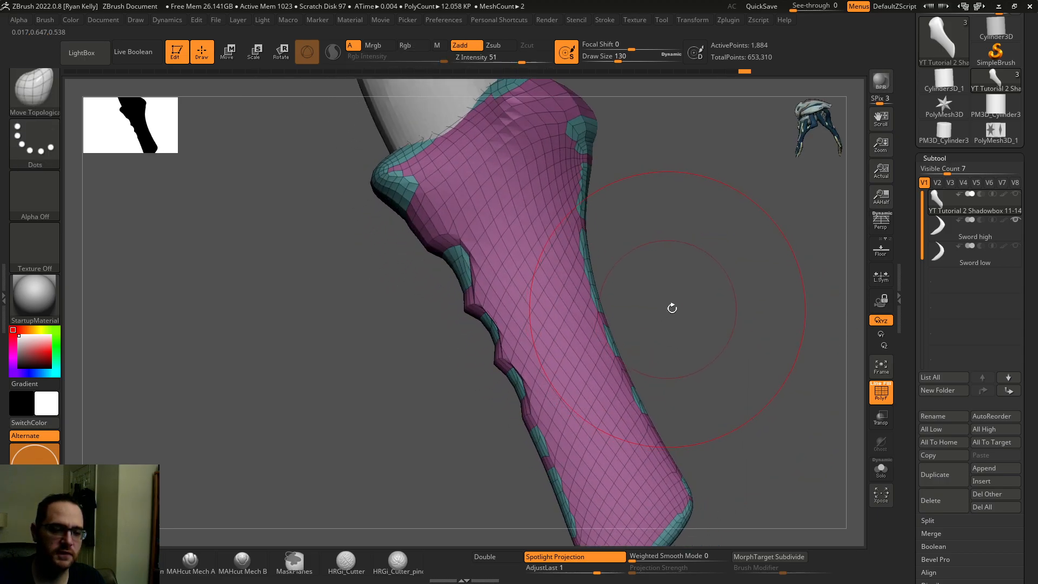
{"action": "key", "text": "ctrl+z"}
{"action": "left_click_drag", "start_coordinate": [679, 338], "coordinate": [606, 378]}
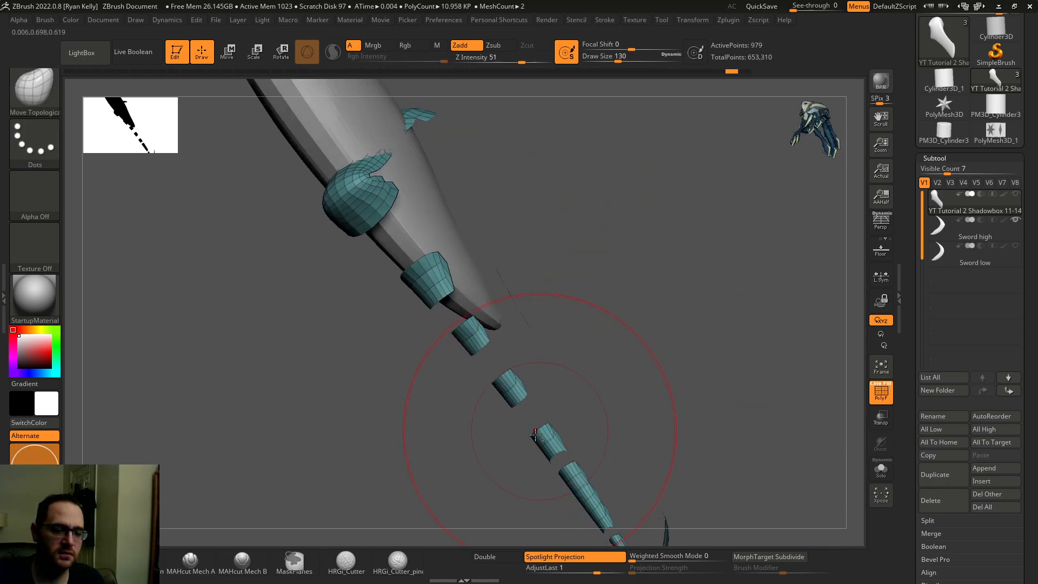
{"action": "left_click_drag", "start_coordinate": [570, 488], "coordinate": [567, 490]}
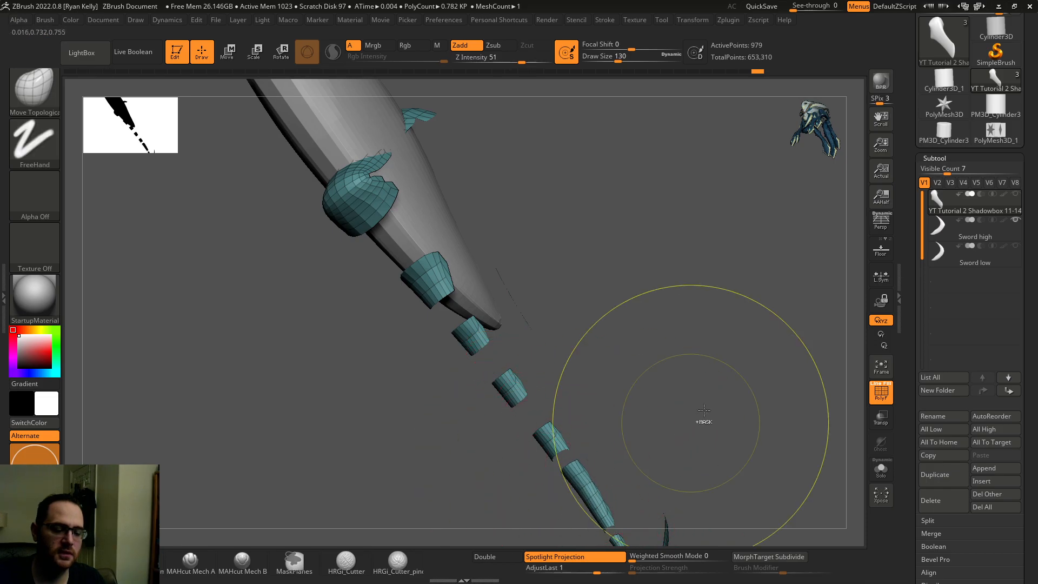
{"action": "left_click", "coordinate": [717, 401], "text": "ctrl+shift"}
{"action": "mouse_move", "coordinate": [726, 399]}
{"action": "left_mouse_down"}
{"action": "mouse_move", "coordinate": [683, 333]}
{"action": "mouse_move", "coordinate": [669, 344]}
{"action": "mouse_move", "coordinate": [700, 349]}
{"action": "left_mouse_up"}
{"action": "mouse_move", "coordinate": [600, 346]}
{"action": "left_mouse_down"}
{"action": "mouse_move", "coordinate": [515, 329]}
{"action": "mouse_move", "coordinate": [443, 234]}
{"action": "mouse_move", "coordinate": [452, 247]}
{"action": "mouse_move", "coordinate": [445, 238]}
{"action": "mouse_move", "coordinate": [441, 258]}
{"action": "mouse_move", "coordinate": [401, 237]}
{"action": "mouse_move", "coordinate": [361, 191]}
{"action": "mouse_move", "coordinate": [350, 199]}
{"action": "mouse_move", "coordinate": [355, 220]}
{"action": "mouse_move", "coordinate": [389, 279]}
{"action": "left_mouse_up"}
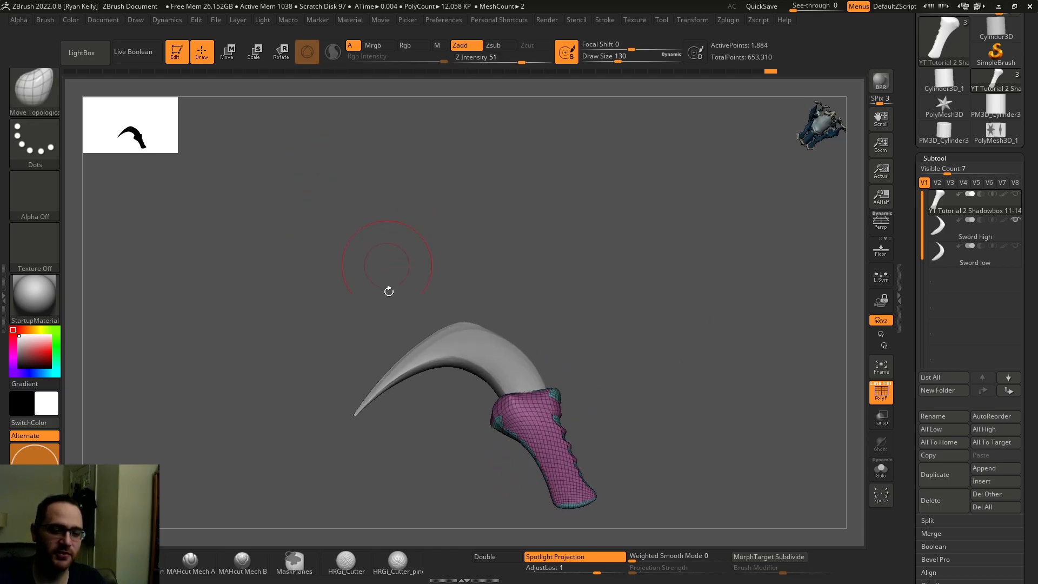
{"action": "left_click_drag", "start_coordinate": [576, 265], "coordinate": [873, 253]}
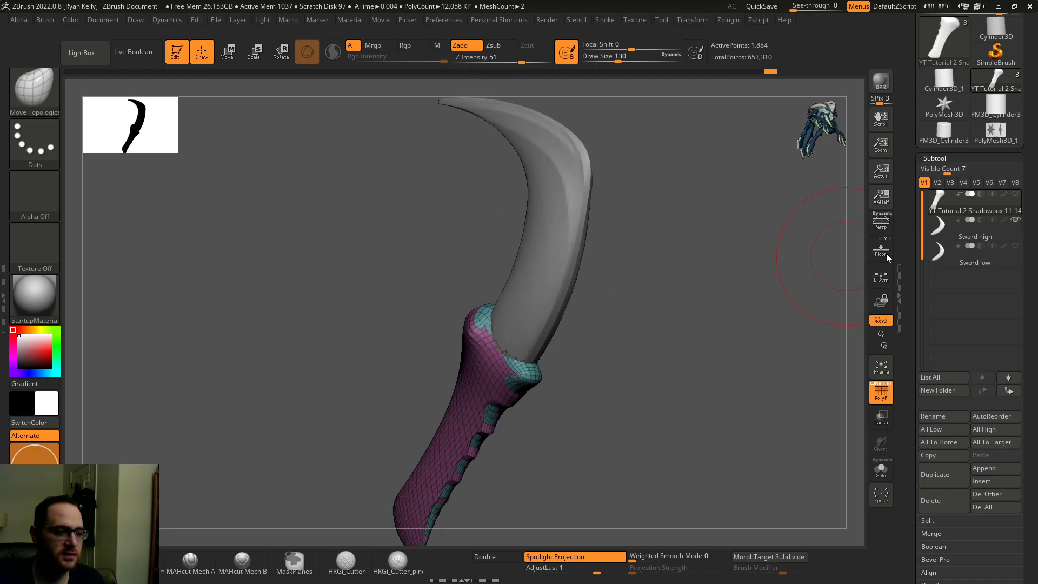
Make the Sword low subtool active, turn off PolyFrame and subdivide the low-poly blade three times.
{"action": "left_click", "coordinate": [1015, 220]}
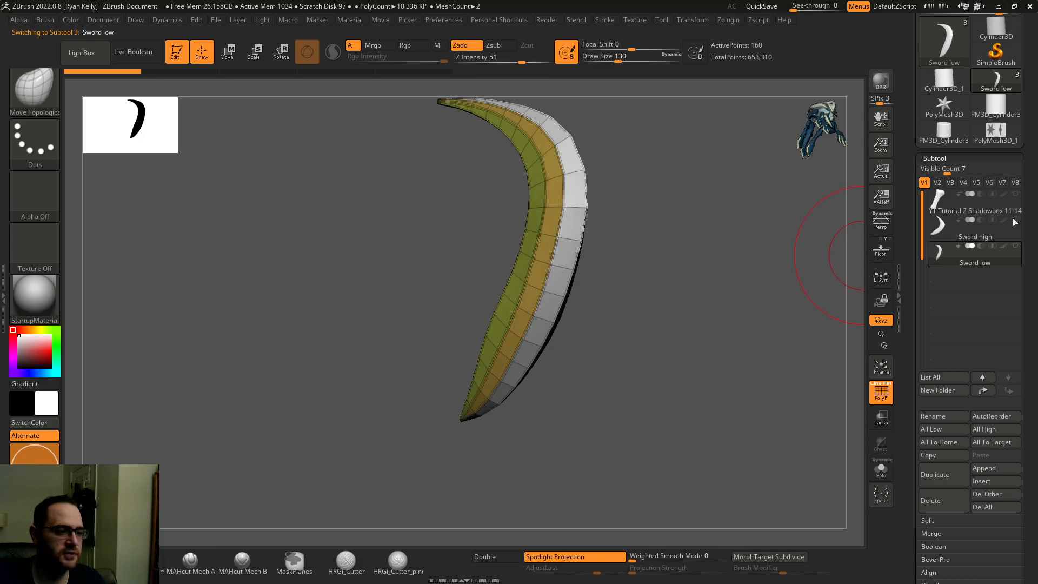
{"action": "left_click", "coordinate": [883, 387]}
{"action": "left_click_drag", "start_coordinate": [831, 371], "coordinate": [810, 308]}
{"action": "key", "text": "ctrl+d"}
{"action": "key", "text": "ctrl+d"}
{"action": "key", "text": "ctrl+d"}
Make the handle subtool active, show Sword low with it, and view the handle and blade together from several sides.
{"action": "left_click", "coordinate": [938, 206]}
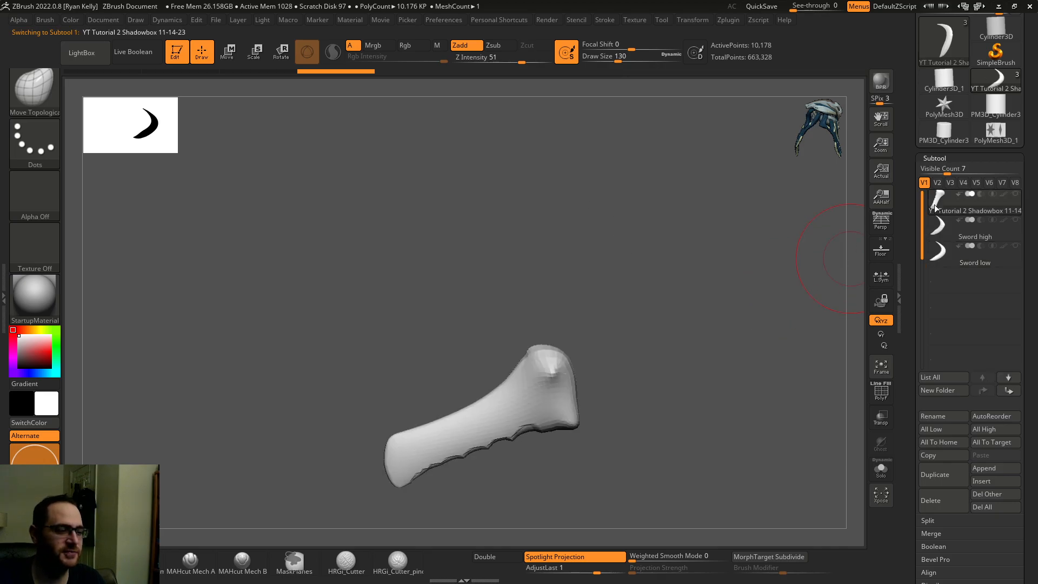
{"action": "left_click", "coordinate": [1016, 246]}
{"action": "left_click_drag", "start_coordinate": [841, 241], "coordinate": [809, 274]}
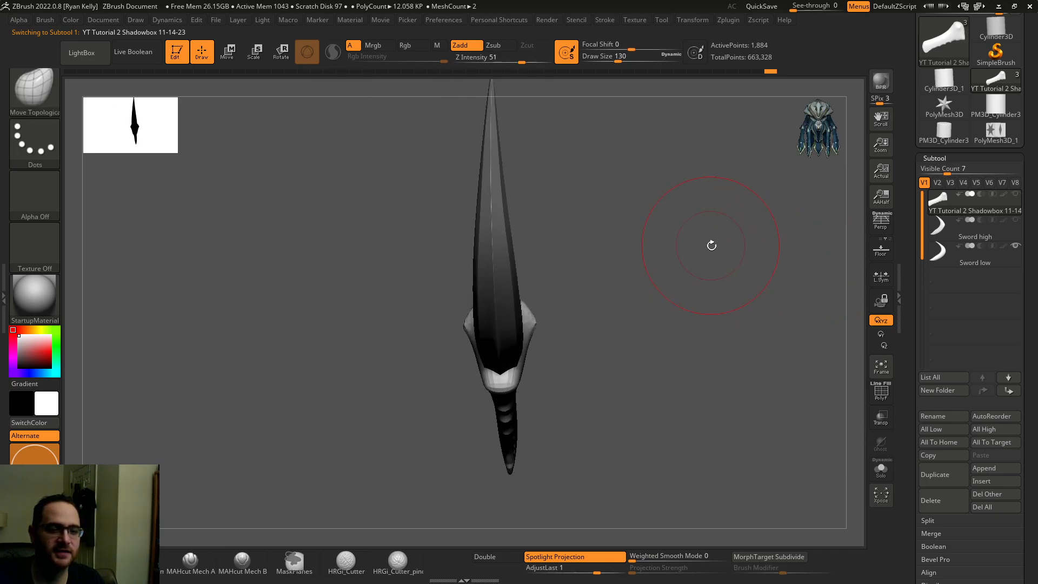
{"action": "left_click_drag", "start_coordinate": [711, 245], "coordinate": [764, 241]}
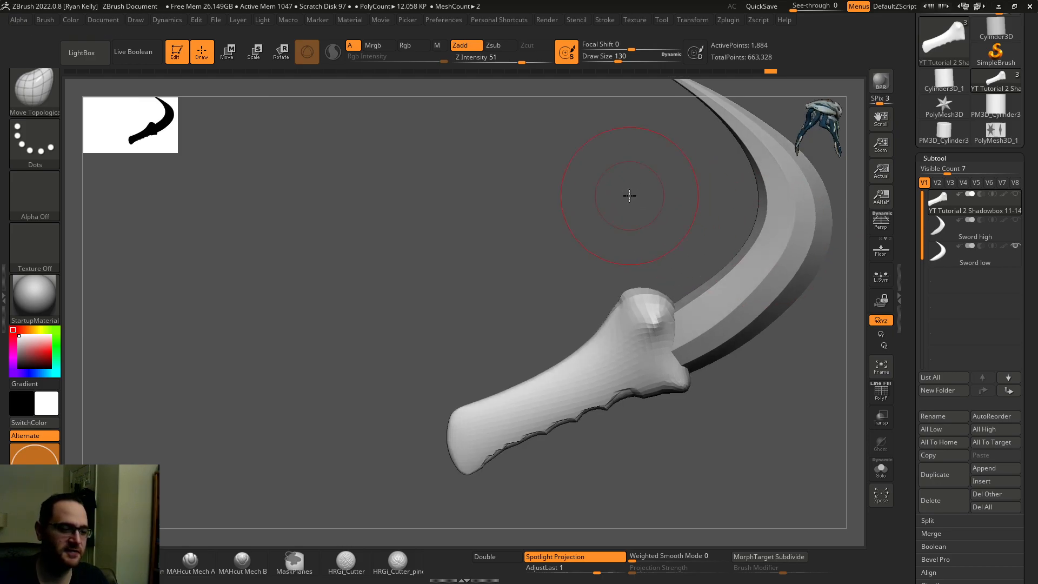
{"action": "mouse_move", "coordinate": [649, 239]}
{"action": "left_mouse_down"}
{"action": "mouse_move", "coordinate": [598, 325]}
{"action": "mouse_move", "coordinate": [603, 246]}
{"action": "mouse_move", "coordinate": [592, 281]}
{"action": "mouse_move", "coordinate": [605, 308]}
{"action": "mouse_move", "coordinate": [591, 339]}
{"action": "left_mouse_up"}
{"action": "mouse_move", "coordinate": [585, 376]}
{"action": "left_mouse_down"}
{"action": "mouse_move", "coordinate": [606, 352]}
{"action": "mouse_move", "coordinate": [602, 294]}
{"action": "mouse_move", "coordinate": [630, 329]}
{"action": "mouse_move", "coordinate": [623, 336]}
{"action": "left_mouse_up"}
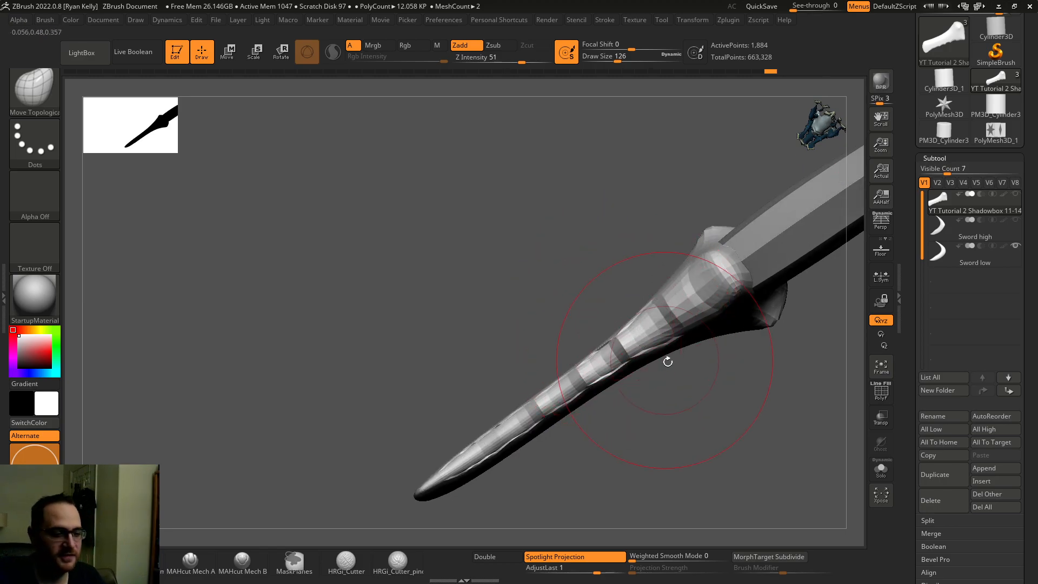
Turn on PolyFrame and smooth the distorted polygons beside the finger grooves with a draw size of 82.
{"action": "left_click", "coordinate": [872, 400]}
{"action": "right_click_drag", "start_coordinate": [783, 390], "coordinate": [751, 374]}
{"action": "right_click_drag", "start_coordinate": [662, 358], "coordinate": [687, 390], "text": "ctrl"}
{"action": "key", "text": "ctrl+space"}
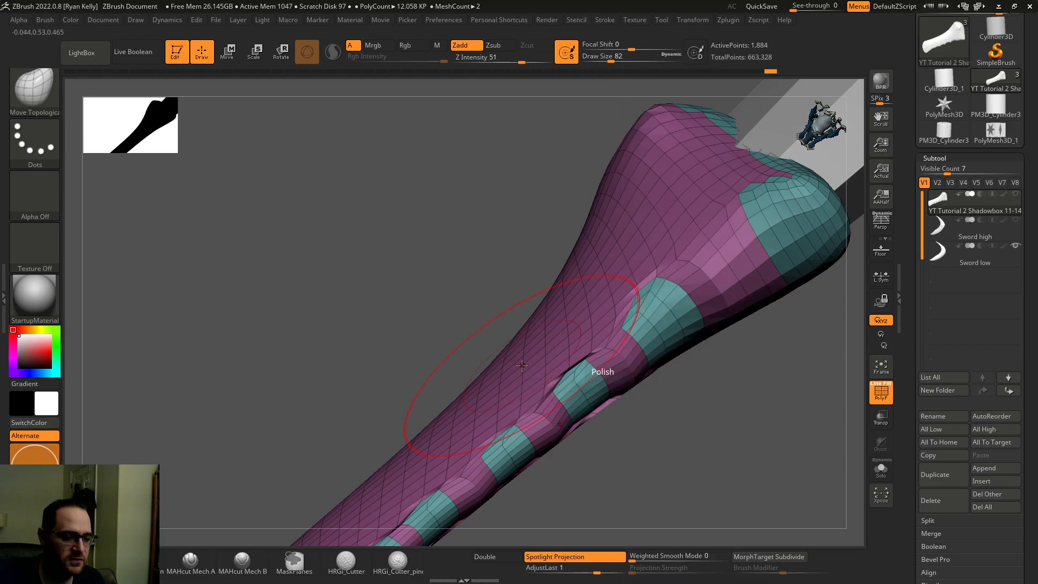
{"action": "left_click_drag", "start_coordinate": [567, 370], "coordinate": [556, 368], "text": "shift"}
{"action": "mouse_move", "coordinate": [625, 413]}
{"action": "left_mouse_down"}
{"action": "mouse_move", "coordinate": [681, 465]}
{"action": "mouse_move", "coordinate": [704, 467]}
{"action": "left_mouse_up"}
Open the handle's Crease settings under Geometry and locate the Crease PG option for polygroup borders.
{"action": "key", "text": "ctrl+space"}
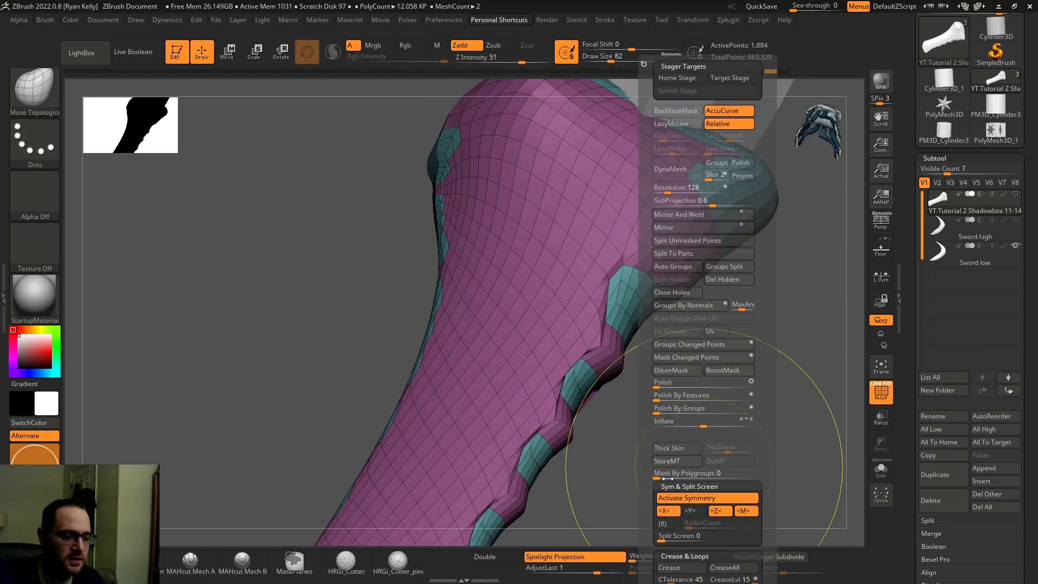
{"action": "left_click", "coordinate": [660, 555]}
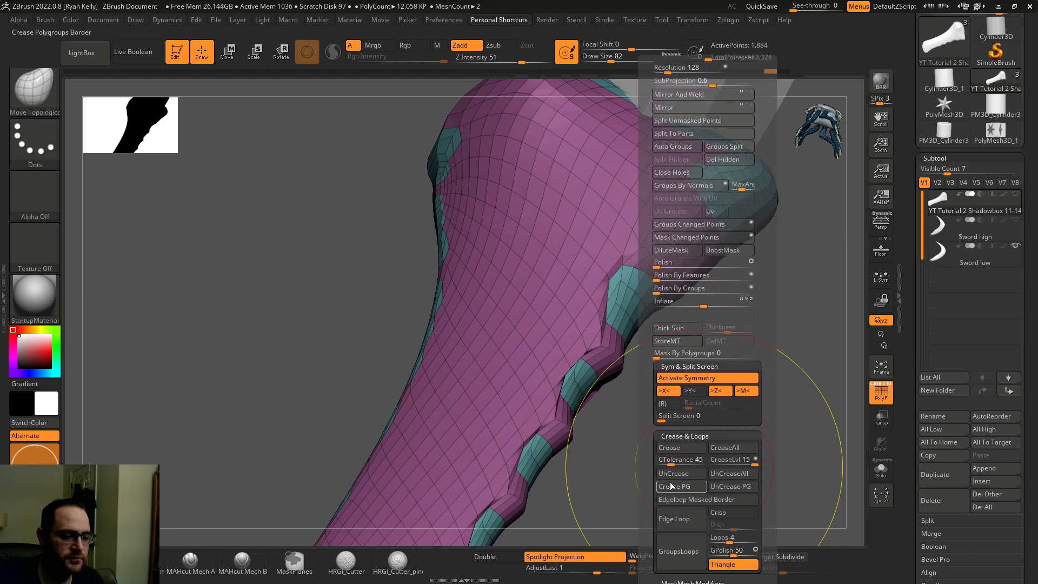
{"action": "left_click_drag", "start_coordinate": [901, 397], "coordinate": [898, 237]}
{"action": "scroll", "coordinate": [924, 128], "scroll_direction": "up", "scroll_amount": 3}
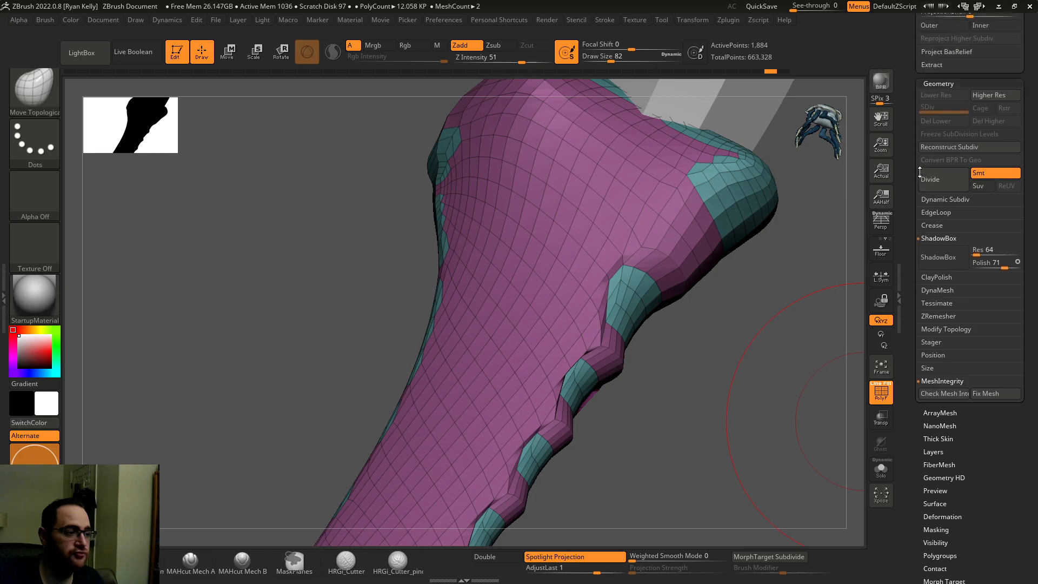
{"action": "left_click", "coordinate": [931, 245]}
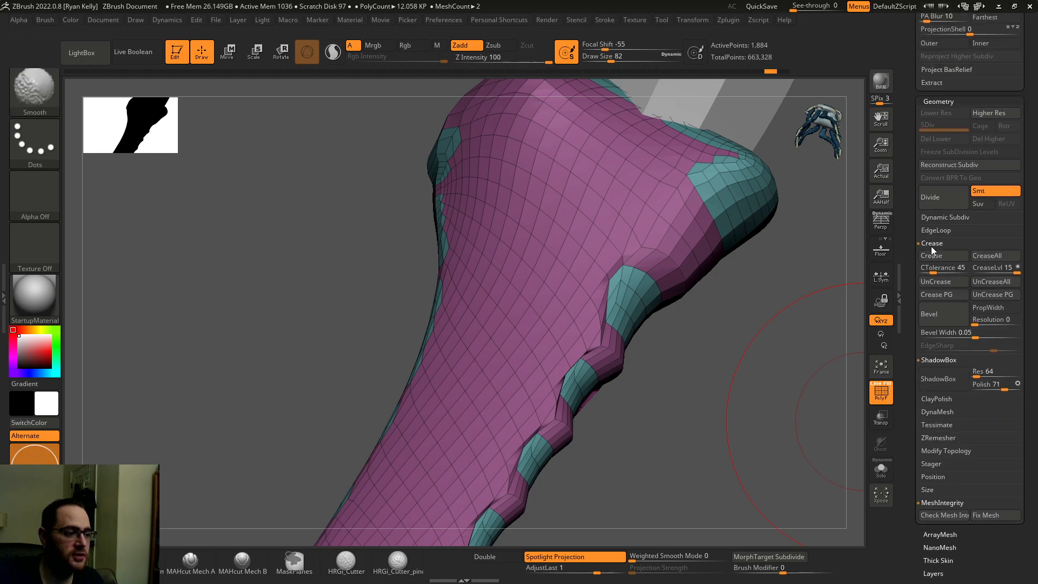
{"action": "left_click", "coordinate": [952, 296]}
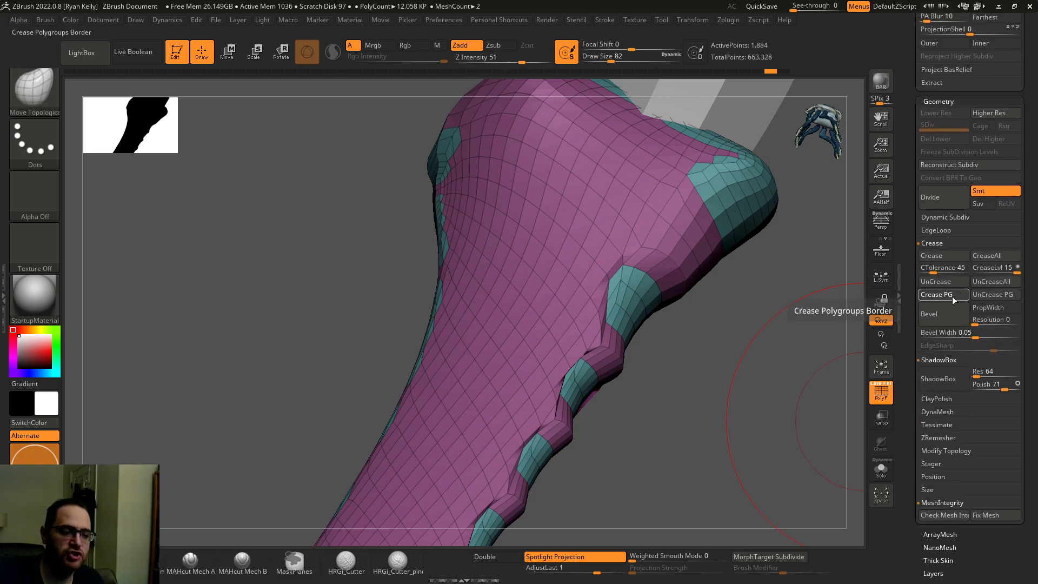
Inspect the finger grooves and the blade end of the handle with PolyFrame off and on.
{"action": "left_click_drag", "start_coordinate": [783, 352], "coordinate": [705, 210]}
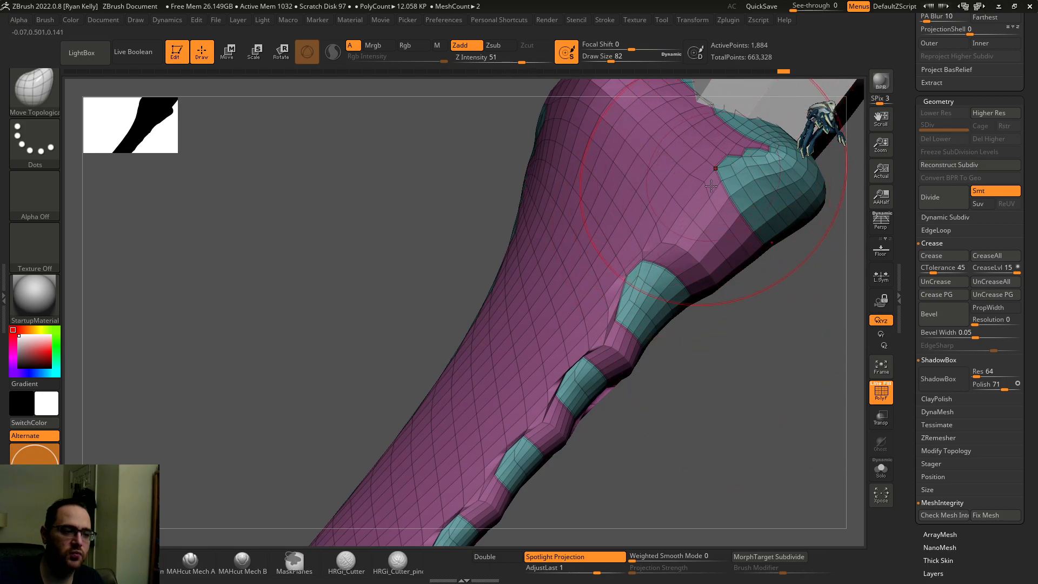
{"action": "left_click_drag", "start_coordinate": [777, 307], "coordinate": [862, 389]}
{"action": "left_click", "coordinate": [879, 402]}
{"action": "left_click_drag", "start_coordinate": [778, 336], "coordinate": [802, 258]}
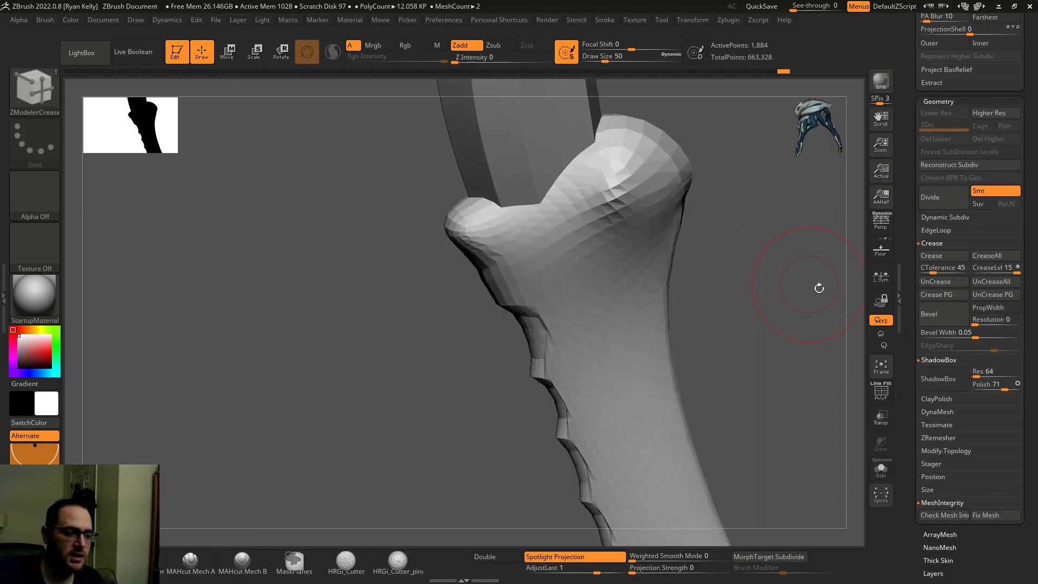
{"action": "left_click", "coordinate": [881, 396]}
{"action": "left_click_drag", "start_coordinate": [832, 378], "coordinate": [795, 290]}
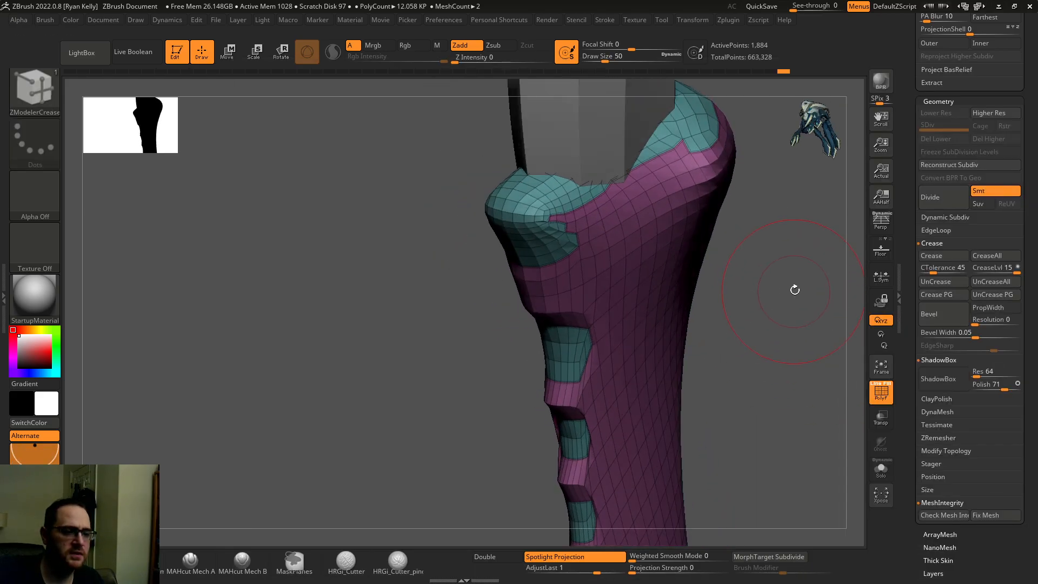
Try creasing the edges at the finger-groove ridges with ZModeler's Crease Shortest Path target.
{"action": "key", "text": "ctrl+t"}
{"action": "left_click", "coordinate": [783, 396]}
{"action": "left_click_drag", "start_coordinate": [771, 376], "coordinate": [664, 350]}
{"action": "key", "text": "ctrl+z"}
{"action": "mouse_move", "coordinate": [574, 355]}
{"action": "left_mouse_down"}
{"action": "mouse_move", "coordinate": [670, 443]}
{"action": "mouse_move", "coordinate": [631, 342]}
{"action": "mouse_move", "coordinate": [688, 276]}
{"action": "mouse_move", "coordinate": [722, 269]}
{"action": "mouse_move", "coordinate": [729, 281]}
{"action": "mouse_move", "coordinate": [713, 295]}
{"action": "mouse_move", "coordinate": [615, 361]}
{"action": "left_mouse_up"}
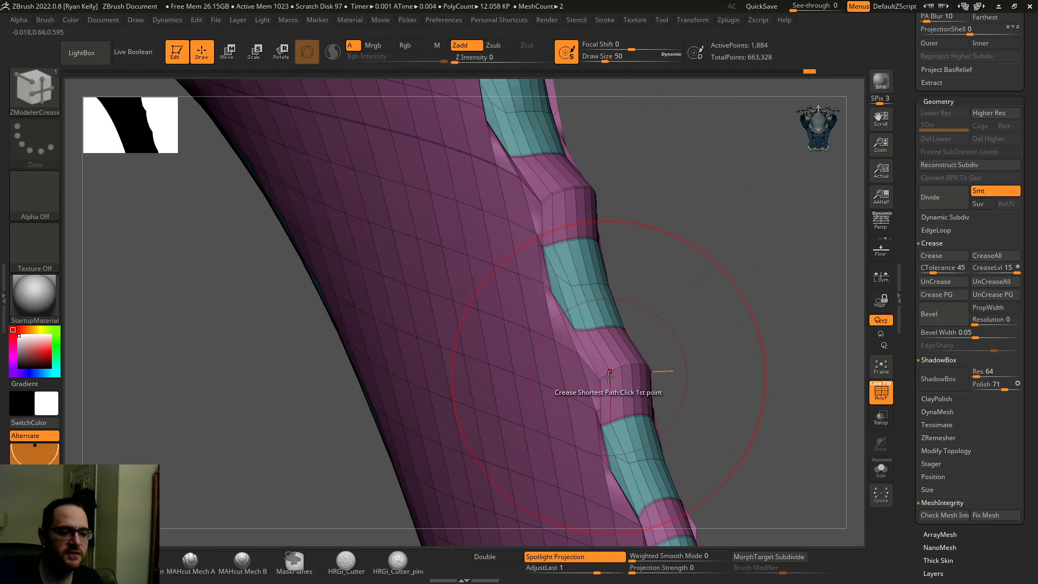
{"action": "left_click_drag", "start_coordinate": [673, 351], "coordinate": [724, 248]}
{"action": "key", "text": "d"}
{"action": "key", "text": "ctrl+z"}
{"action": "key", "text": "ctrl+z"}
Crease the edge loops that run across the handle from the finger-groove ridges, and check the surface without PolyFrame.
{"action": "key", "text": "space"}
{"action": "left_click", "coordinate": [725, 399]}
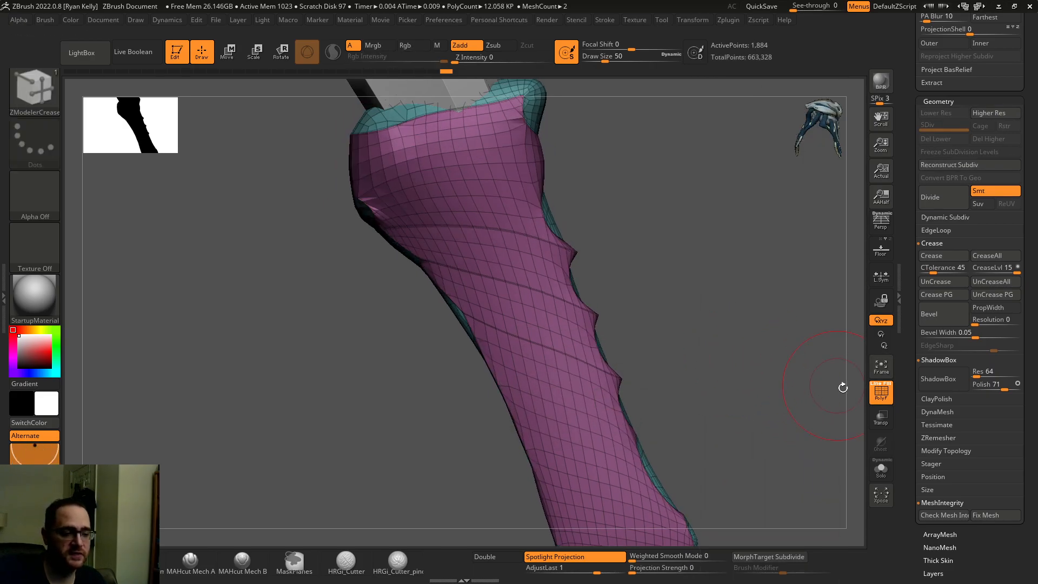
{"action": "left_click", "coordinate": [885, 397]}
{"action": "left_click_drag", "start_coordinate": [835, 382], "coordinate": [730, 350]}
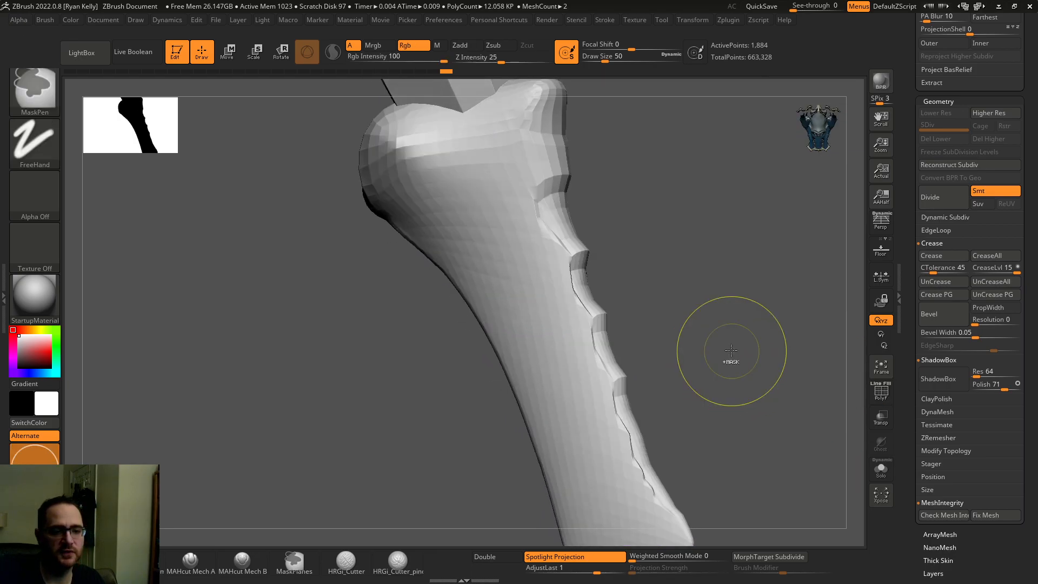
Crease further edges across the handle near its blade end with ZModeler's Crease EdgeLoop Partial target.
{"action": "key", "text": "b"}
{"action": "key", "text": "z"}
{"action": "key", "text": "m"}
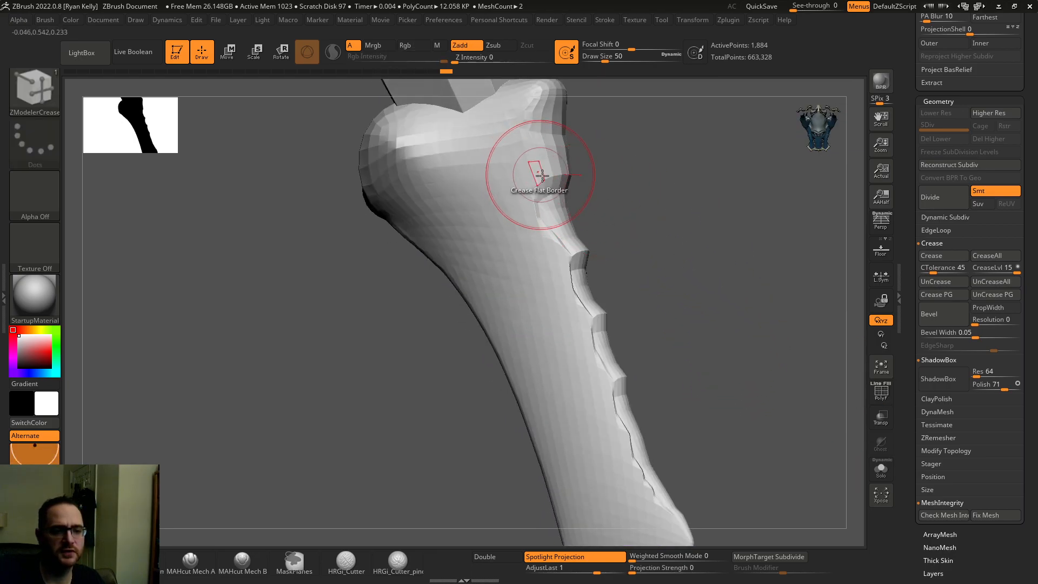
{"action": "left_click", "coordinate": [880, 395]}
{"action": "key", "text": "space"}
{"action": "left_click", "coordinate": [697, 214]}
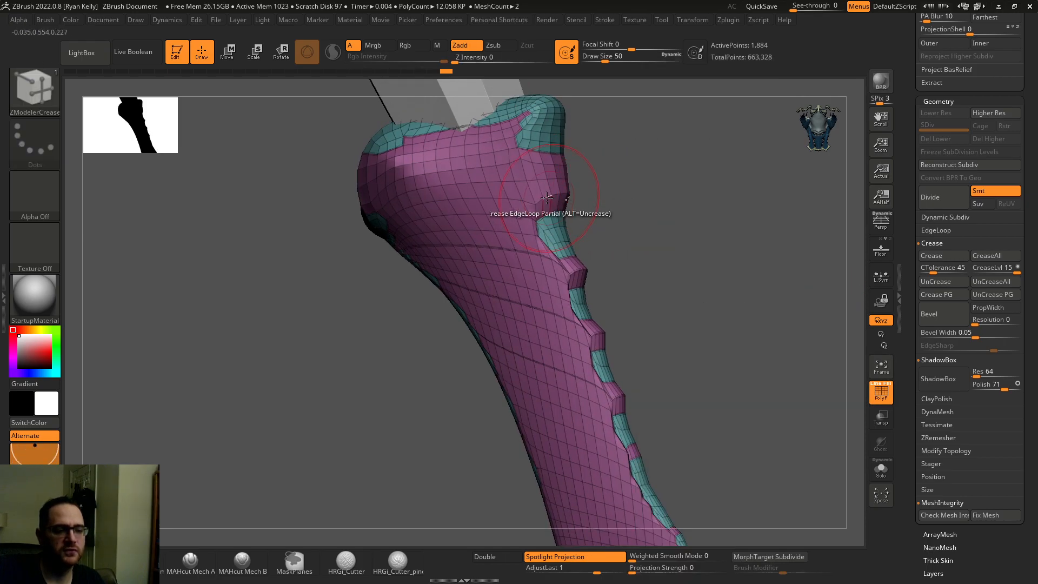
{"action": "left_click_drag", "start_coordinate": [669, 193], "coordinate": [837, 228]}
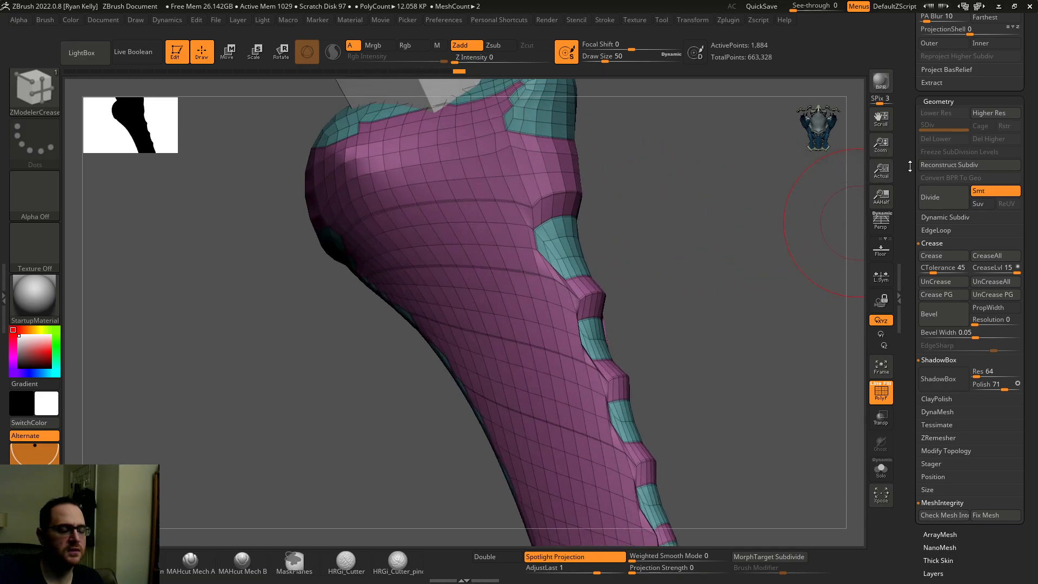
Subdivide the handle to SDiv 3 and check its creased edges with PolyFrame off and on.
{"action": "key", "text": "space"}
{"action": "left_click", "coordinate": [713, 396]}
{"action": "mouse_move", "coordinate": [706, 343]}
{"action": "left_mouse_down"}
{"action": "mouse_move", "coordinate": [746, 324]}
{"action": "mouse_move", "coordinate": [748, 308]}
{"action": "mouse_move", "coordinate": [775, 302]}
{"action": "mouse_move", "coordinate": [774, 291]}
{"action": "mouse_move", "coordinate": [778, 332]}
{"action": "mouse_move", "coordinate": [751, 349]}
{"action": "mouse_move", "coordinate": [693, 329]}
{"action": "mouse_move", "coordinate": [695, 343]}
{"action": "mouse_move", "coordinate": [740, 341]}
{"action": "left_mouse_up"}
{"action": "key", "text": "shift+f"}
{"action": "key", "text": "ctrl+d"}
{"action": "key", "text": "ctrl+d"}
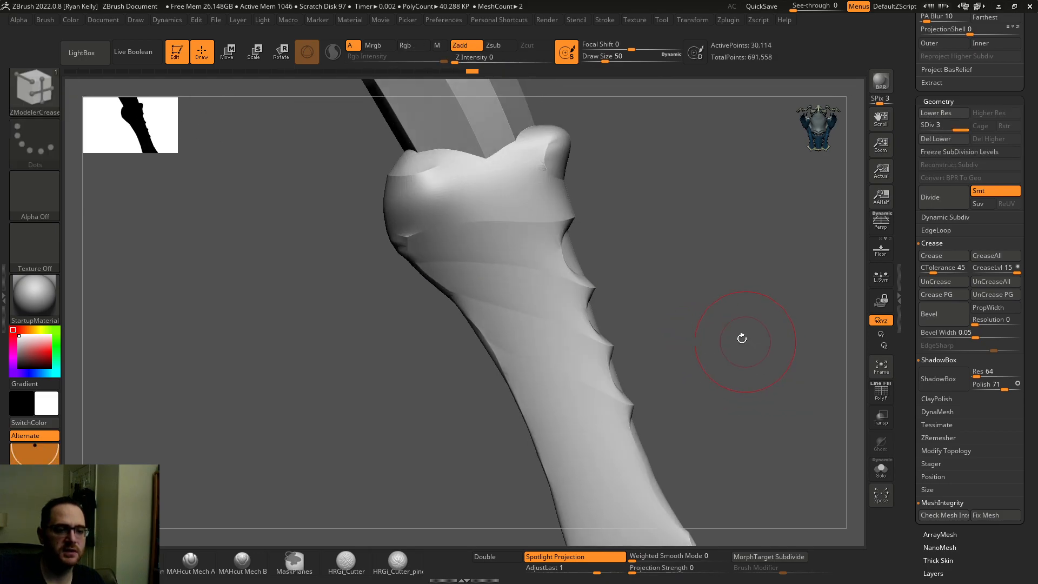
{"action": "key", "text": "ctrl"}
{"action": "key", "text": "shift+f"}
{"action": "left_click_drag", "start_coordinate": [813, 358], "coordinate": [724, 304]}
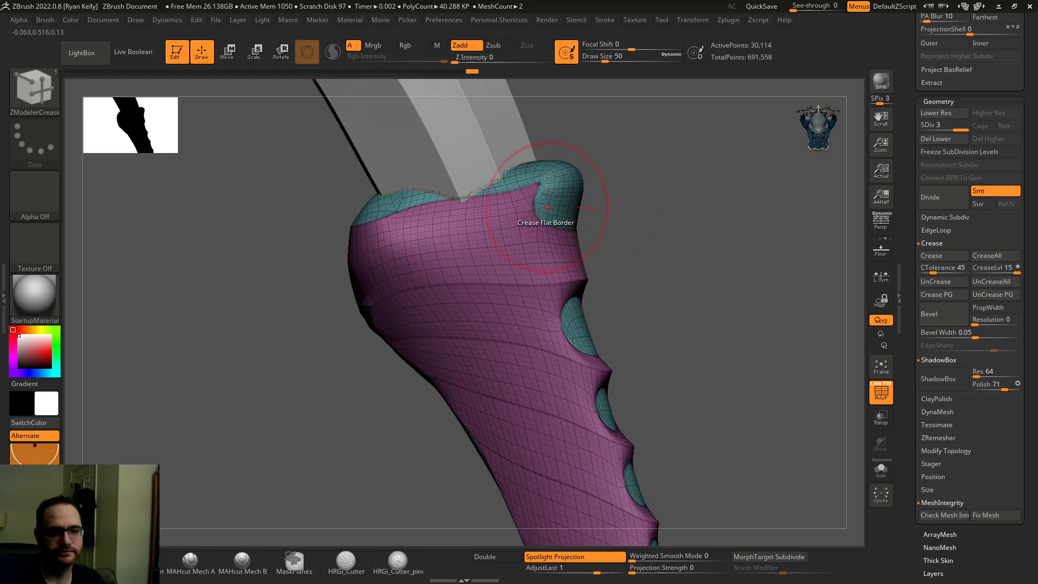
Return the handle to its lowest subdivision level and add the stray face beside the blade-end bulge to its polygroup with ZModeler.
{"action": "key", "text": "shift+d"}
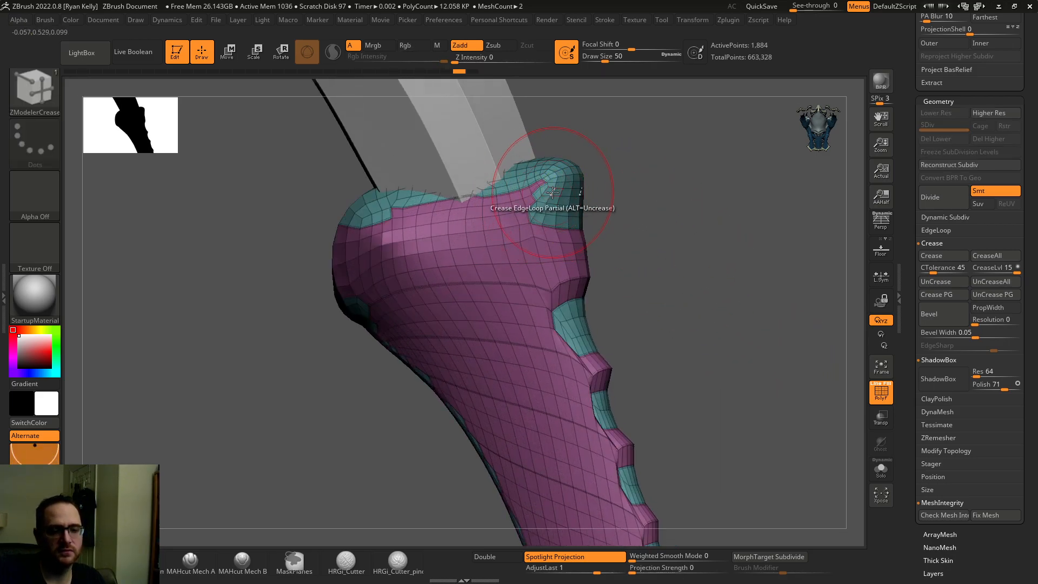
{"action": "key", "text": "b"}
{"action": "key", "text": "z"}
{"action": "key", "text": "m"}
{"action": "mouse_move", "coordinate": [557, 192]}
{"action": "right_mouse_down", "text": "ctrl"}
{"action": "mouse_move", "coordinate": [554, 221]}
{"action": "mouse_move", "coordinate": [536, 191]}
{"action": "right_mouse_up", "text": "ctrl"}
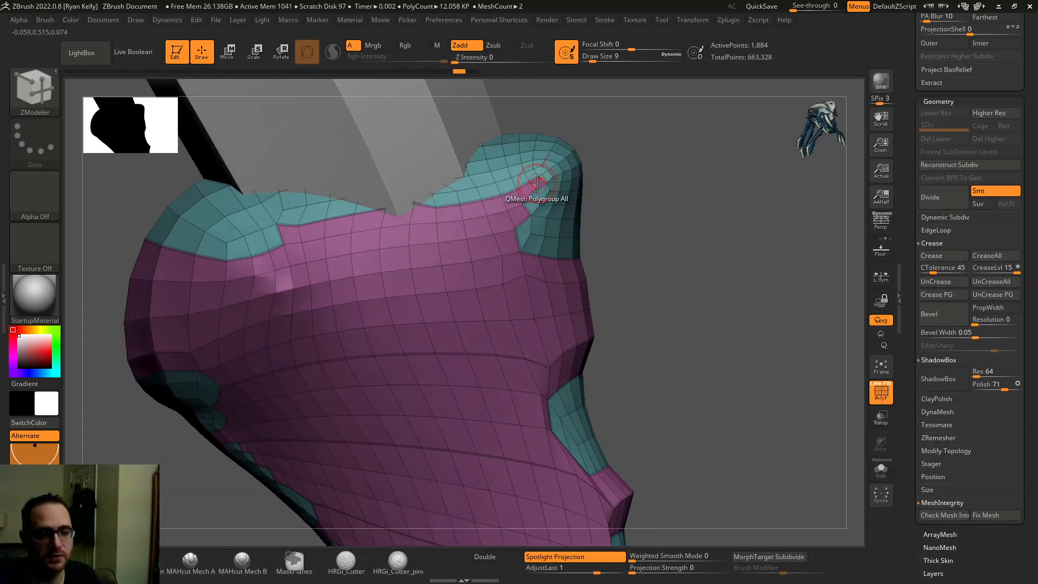
{"action": "left_click", "coordinate": [518, 215]}
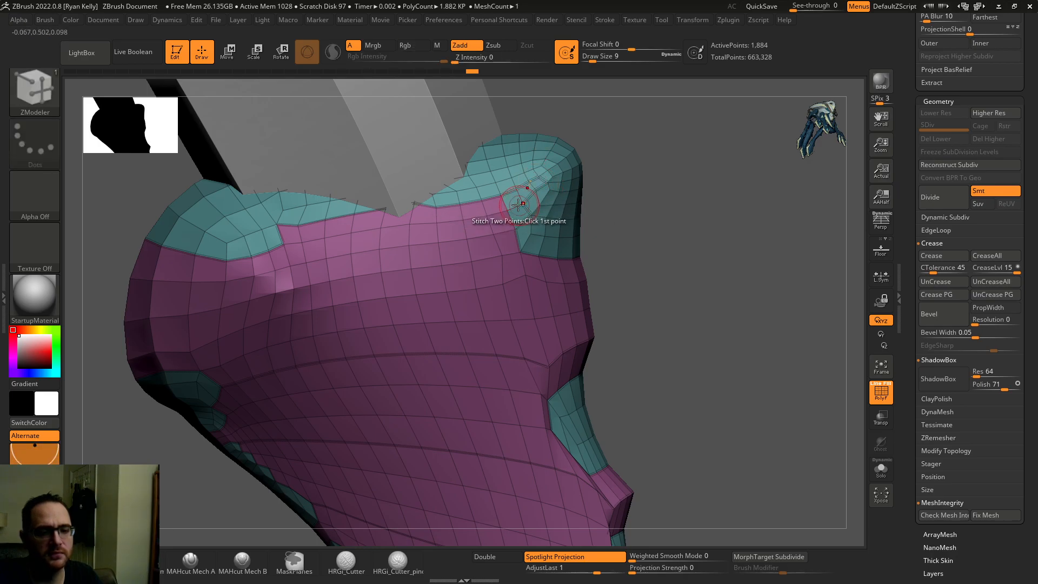
Try marking the band of faces below the handle's blade-end rim as a temporary ZModeler polygroup.
{"action": "right_click_drag", "start_coordinate": [490, 230], "coordinate": [456, 200]}
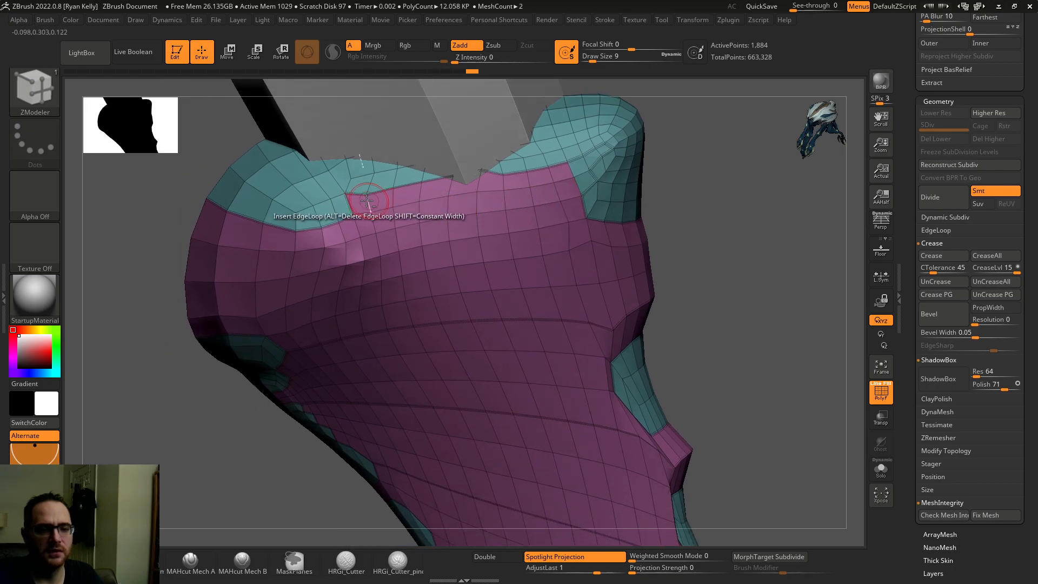
{"action": "right_click_drag", "start_coordinate": [374, 214], "coordinate": [349, 210]}
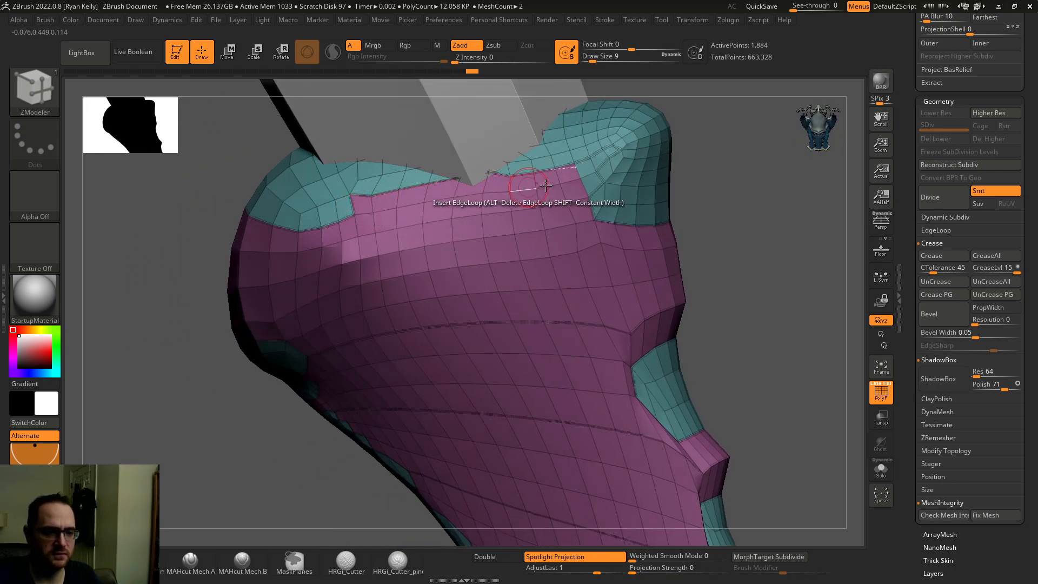
{"action": "left_click_drag", "start_coordinate": [586, 211], "coordinate": [257, 272]}
{"action": "key", "text": "ctrl+z"}
{"action": "mouse_move", "coordinate": [250, 268]}
{"action": "right_mouse_down"}
{"action": "mouse_move", "coordinate": [287, 235]}
{"action": "mouse_move", "coordinate": [238, 278]}
{"action": "mouse_move", "coordinate": [299, 244]}
{"action": "right_mouse_up"}
{"action": "mouse_move", "coordinate": [256, 288]}
{"action": "left_mouse_down"}
{"action": "mouse_move", "coordinate": [357, 238]}
{"action": "mouse_move", "coordinate": [394, 232]}
{"action": "mouse_move", "coordinate": [308, 255]}
{"action": "mouse_move", "coordinate": [318, 204]}
{"action": "mouse_move", "coordinate": [392, 204]}
{"action": "left_mouse_up"}
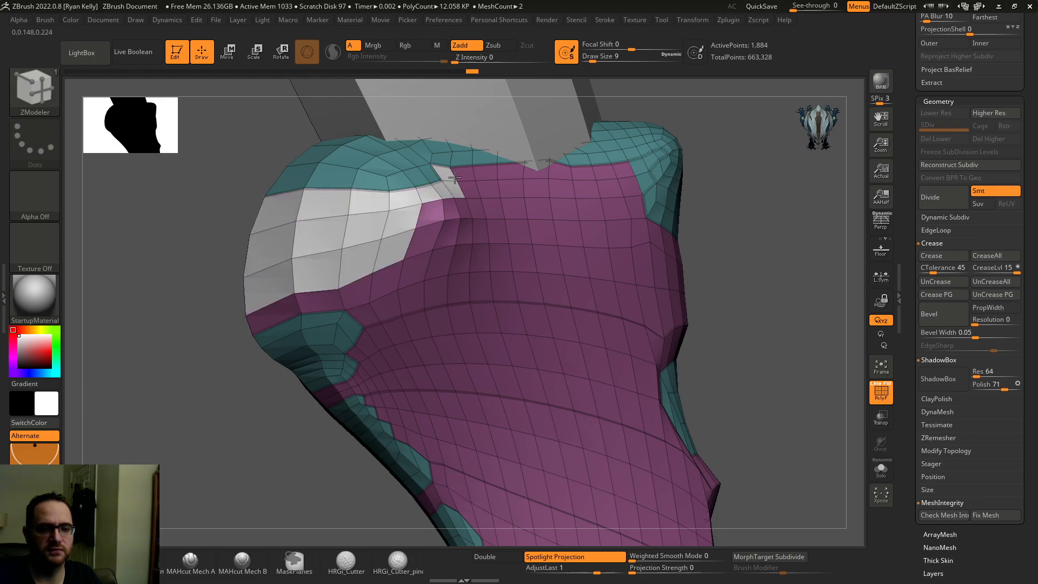
{"action": "right_click_drag", "start_coordinate": [507, 214], "coordinate": [491, 196]}
{"action": "key", "text": "ctrl+z"}
Mask the handle's blade end and turn the masked area into a new polygroup.
{"action": "mouse_move", "coordinate": [382, 192]}
{"action": "right_mouse_down", "text": "alt"}
{"action": "mouse_move", "coordinate": [333, 174]}
{"action": "mouse_move", "coordinate": [385, 139]}
{"action": "mouse_move", "coordinate": [308, 146]}
{"action": "mouse_move", "coordinate": [295, 162]}
{"action": "right_mouse_up", "text": "alt"}
{"action": "mouse_move", "coordinate": [291, 144]}
{"action": "left_mouse_down", "text": "ctrl"}
{"action": "mouse_move", "coordinate": [476, 259]}
{"action": "mouse_move", "coordinate": [589, 286]}
{"action": "left_mouse_up", "text": "ctrl"}
{"action": "key", "text": "ctrl+w"}
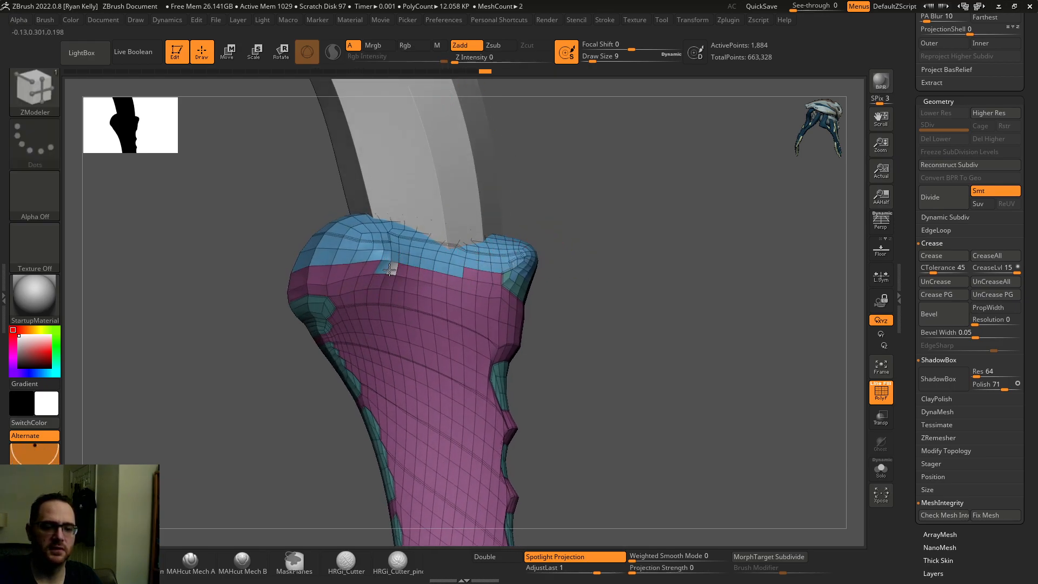
Paint the leftover faces along the edge and on the bulge of the handle's blade end into the new polygroup.
{"action": "right_click_drag", "start_coordinate": [379, 268], "coordinate": [359, 276]}
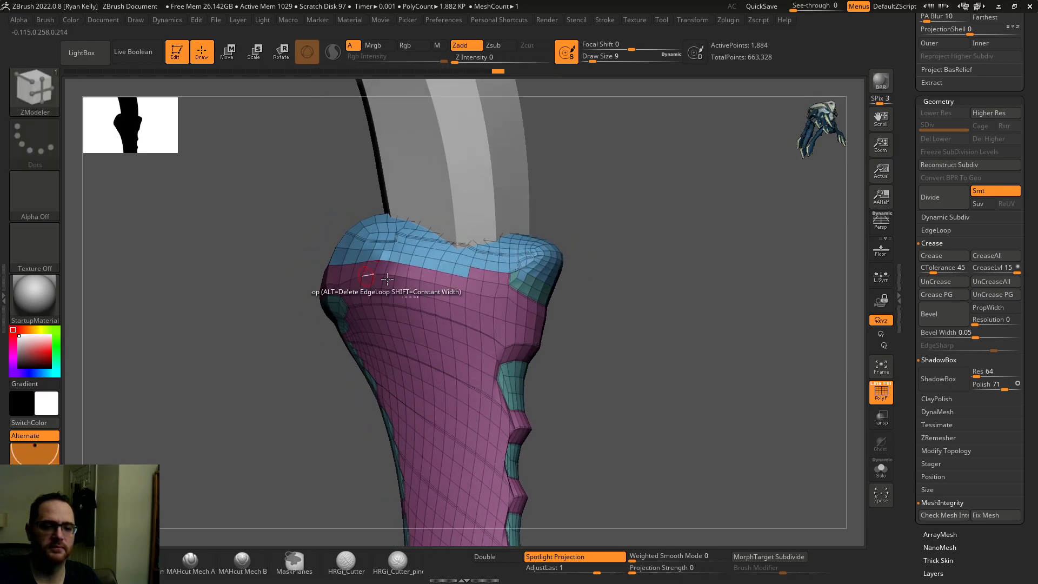
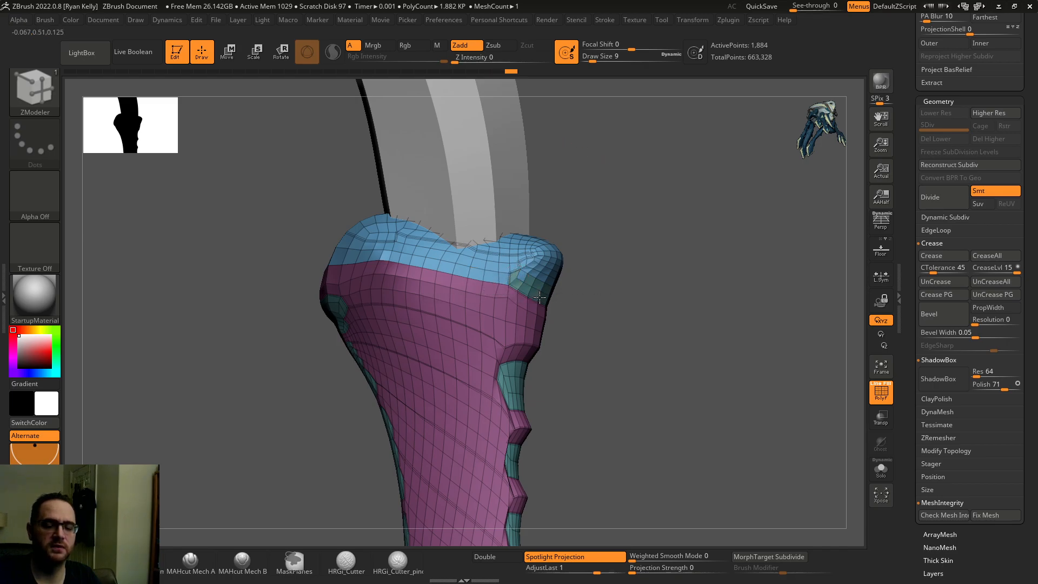
{"action": "right_click_drag", "start_coordinate": [545, 298], "coordinate": [515, 329]}
{"action": "right_click_drag", "start_coordinate": [516, 330], "coordinate": [539, 345], "text": "ctrl"}
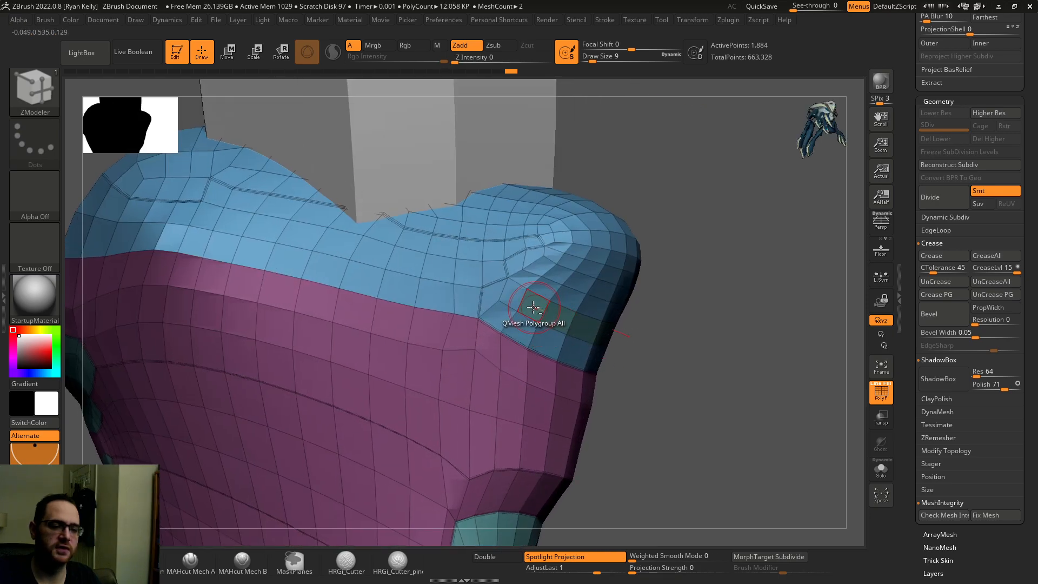
{"action": "right_click_drag", "start_coordinate": [576, 308], "coordinate": [523, 312]}
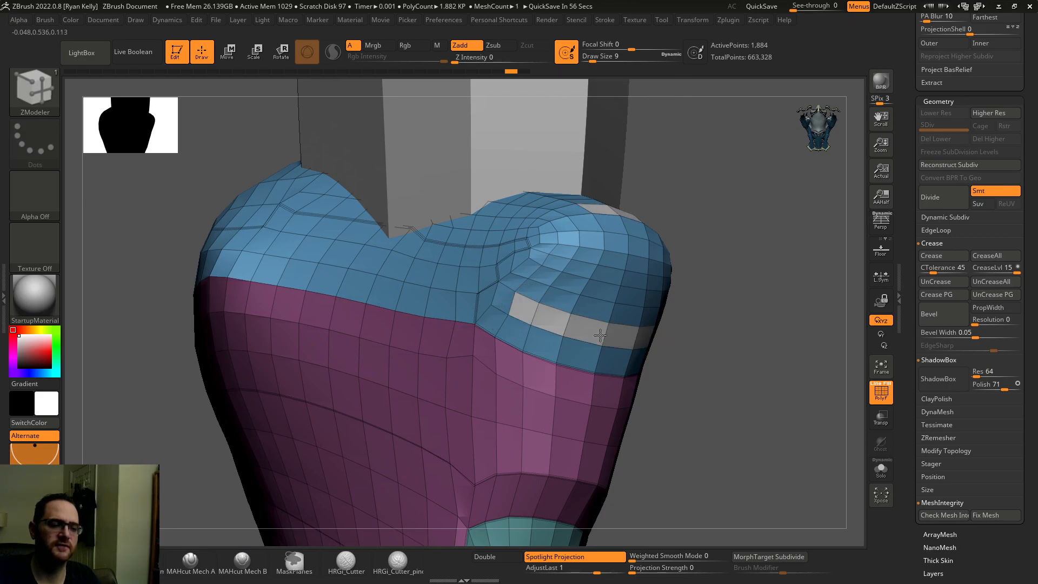
{"action": "right_click_drag", "start_coordinate": [600, 335], "coordinate": [351, 278]}
{"action": "right_click_drag", "start_coordinate": [605, 327], "coordinate": [857, 398]}
Set ZRemesher's AdaptiveSize to 0 and try to remesh the handle with a target polygons count of 1.
{"action": "key", "text": "shift"}
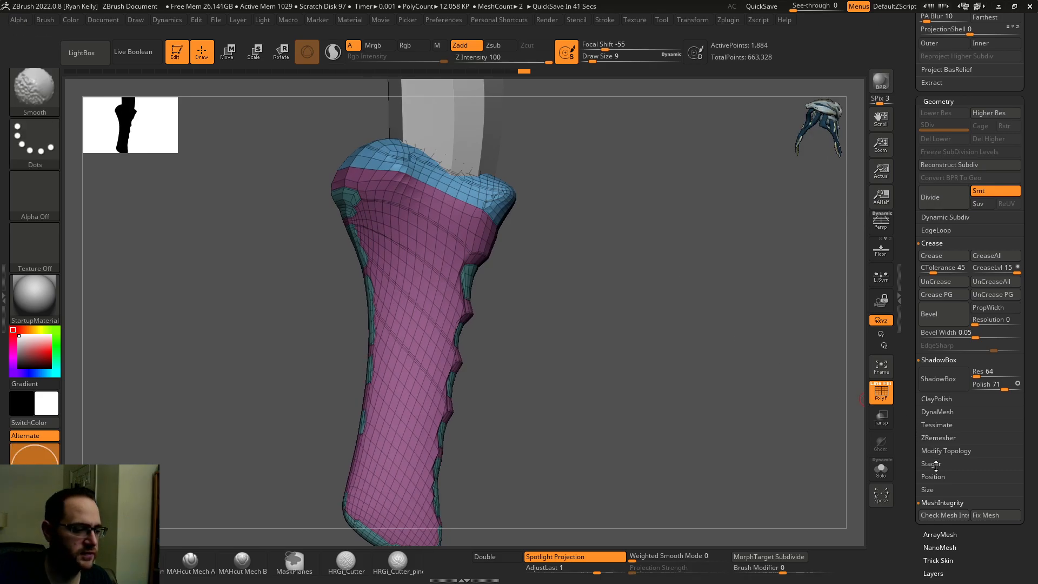
{"action": "left_click", "coordinate": [936, 437]}
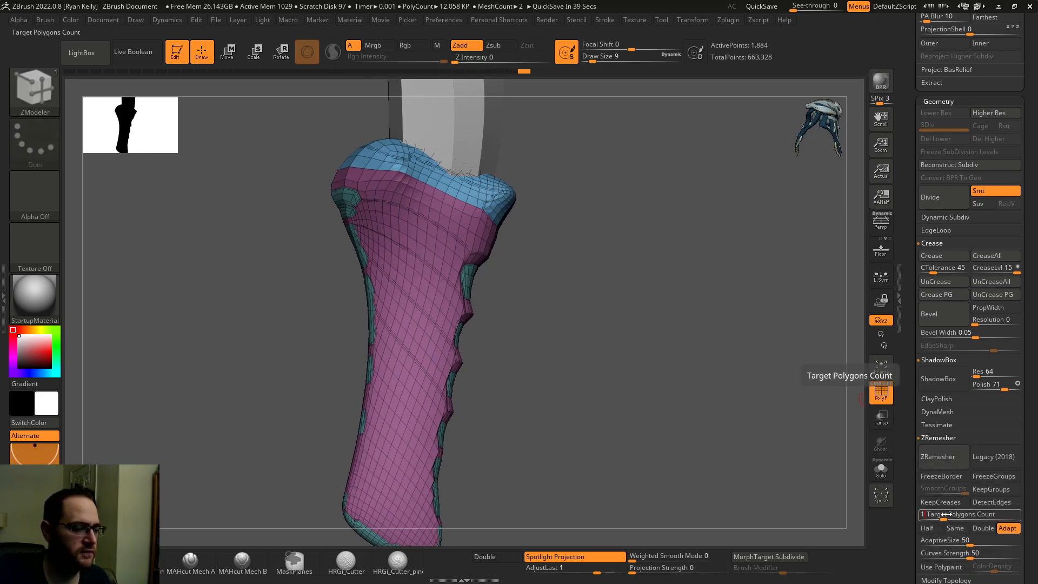
{"action": "left_click_drag", "start_coordinate": [970, 540], "coordinate": [921, 540]}
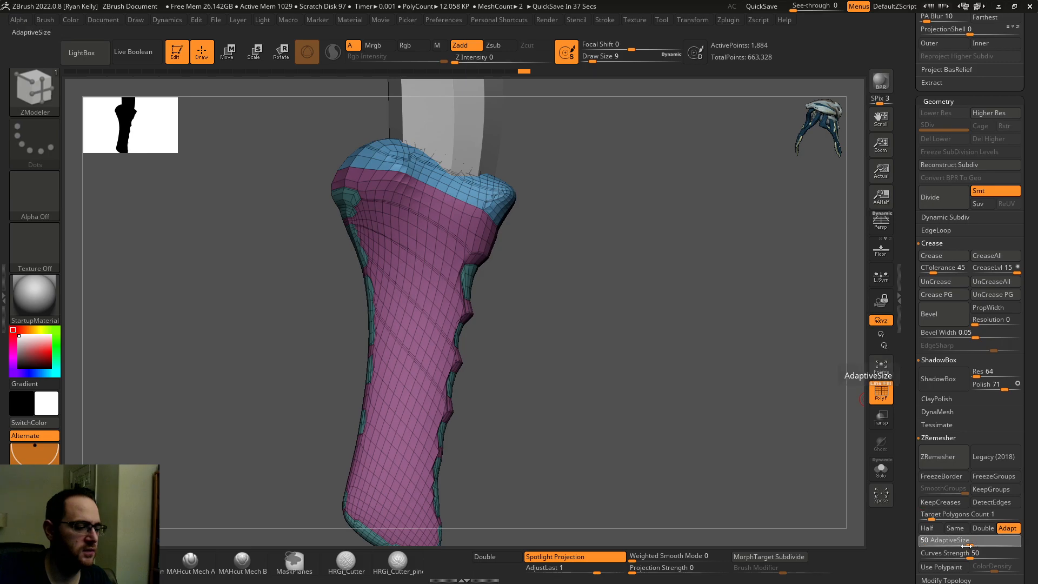
{"action": "left_click", "coordinate": [940, 456]}
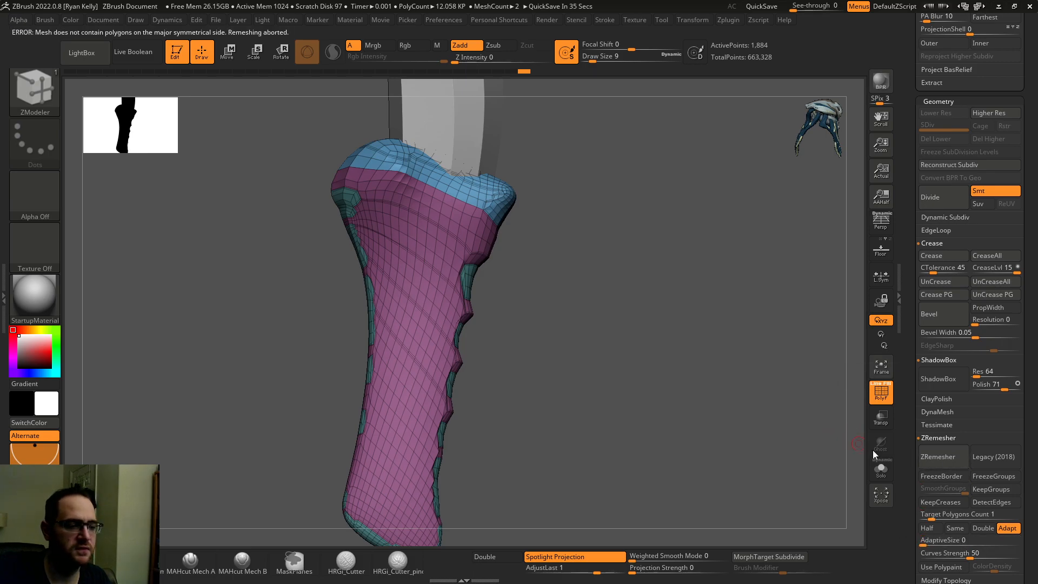
Examine the handle's symmetry in an edge-on view and check its X, Y and Z values in the Position settings.
{"action": "left_click_drag", "start_coordinate": [754, 397], "coordinate": [756, 385]}
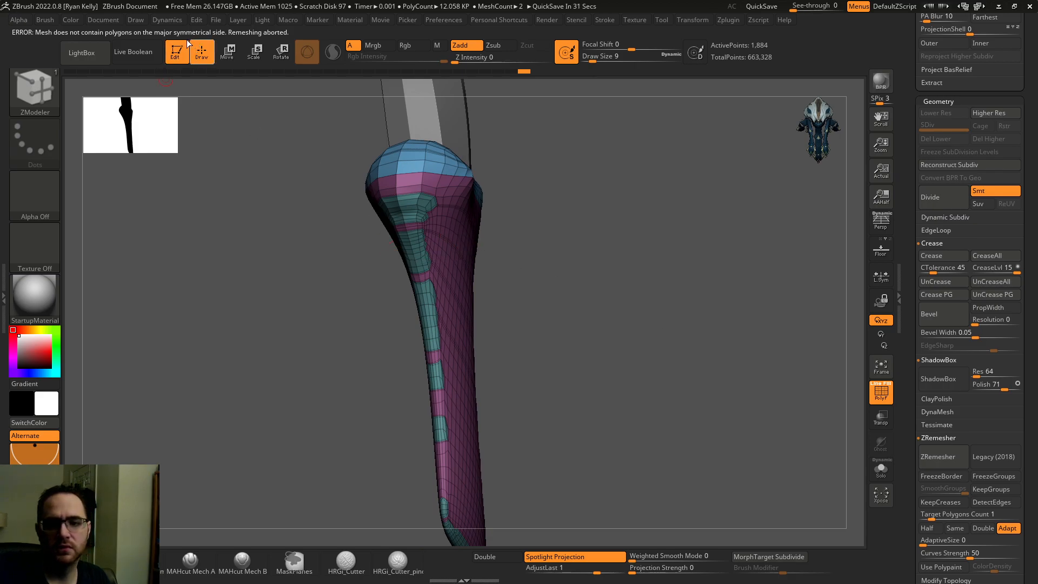
{"action": "left_click_drag", "start_coordinate": [273, 176], "coordinate": [281, 193]}
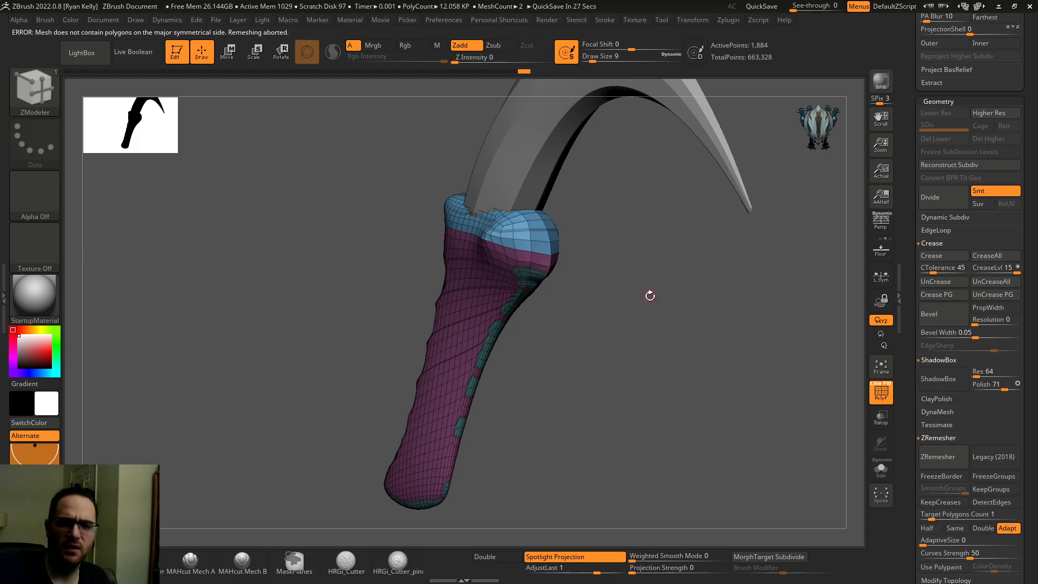
{"action": "left_click_drag", "start_coordinate": [652, 310], "coordinate": [668, 318]}
{"action": "left_click_drag", "start_coordinate": [904, 212], "coordinate": [910, 301]}
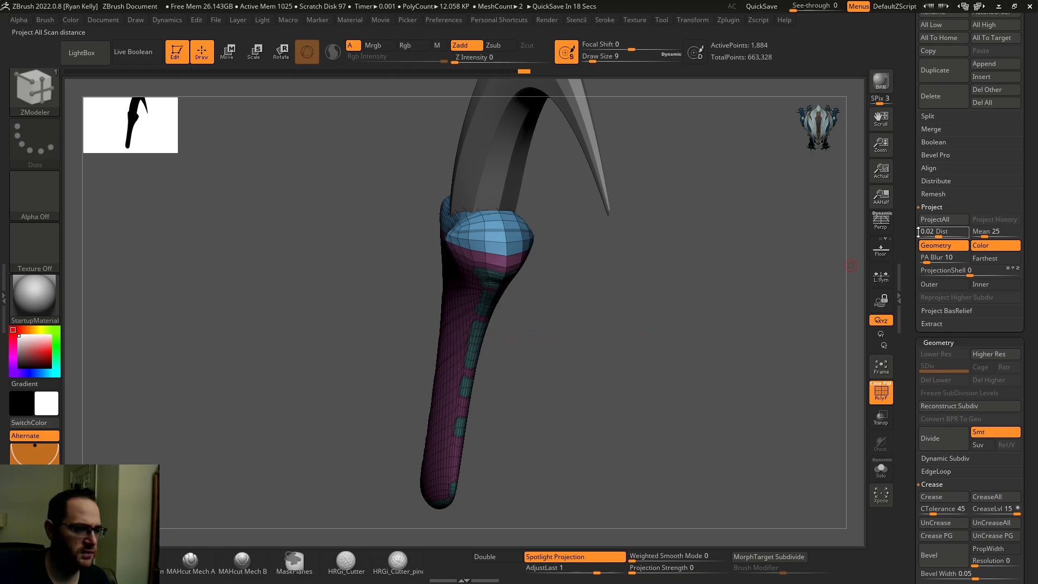
{"action": "mouse_move", "coordinate": [742, 283]}
{"action": "left_mouse_down"}
{"action": "mouse_move", "coordinate": [703, 269]}
{"action": "mouse_move", "coordinate": [751, 256]}
{"action": "mouse_move", "coordinate": [762, 278]}
{"action": "left_mouse_up"}
{"action": "key", "text": "shift"}
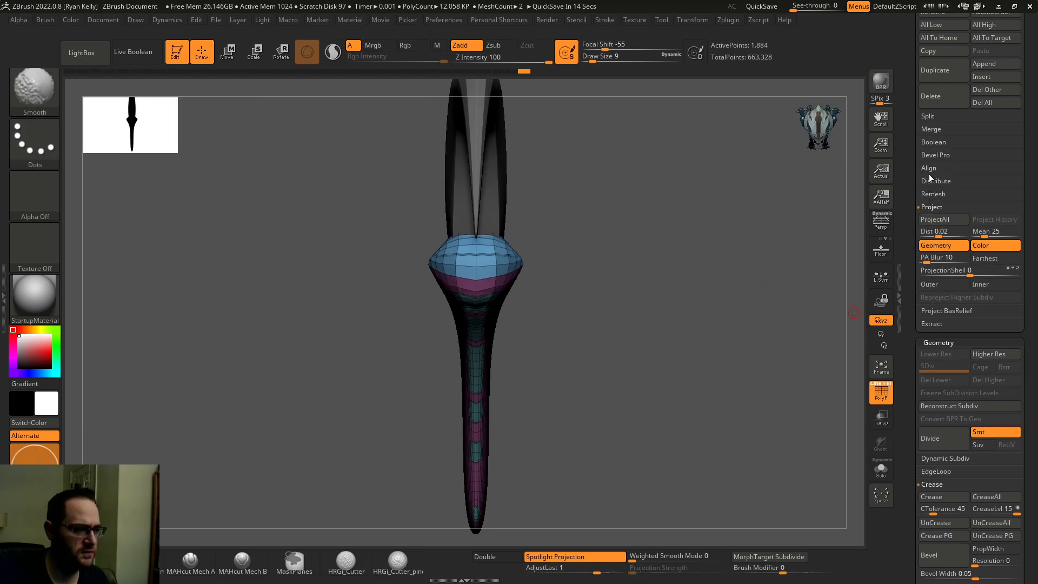
{"action": "scroll", "coordinate": [961, 307], "scroll_direction": "down", "scroll_amount": 10}
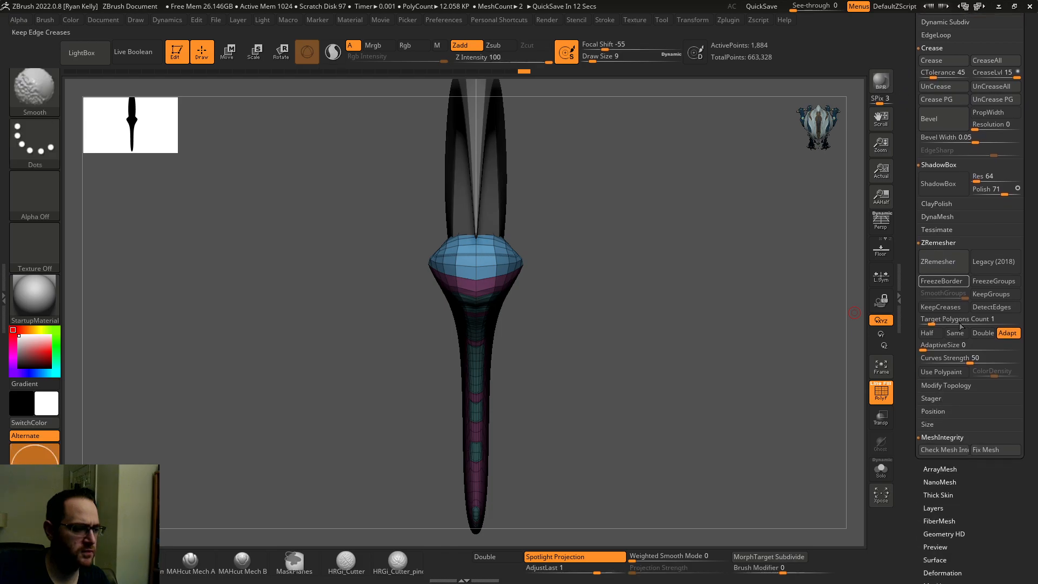
{"action": "left_click", "coordinate": [933, 412], "text": "shift"}
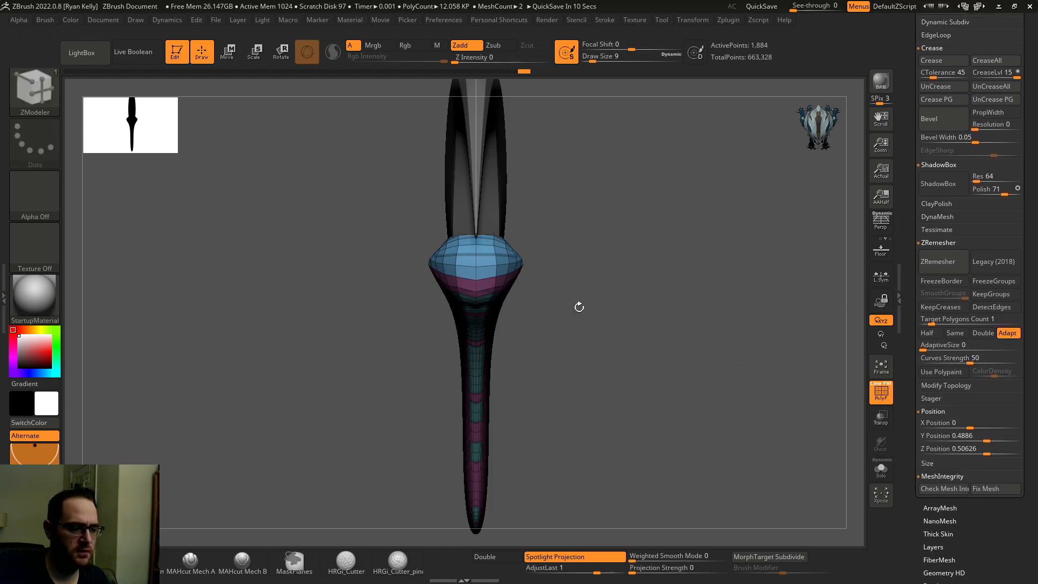
{"action": "key", "text": "ctrl+space"}
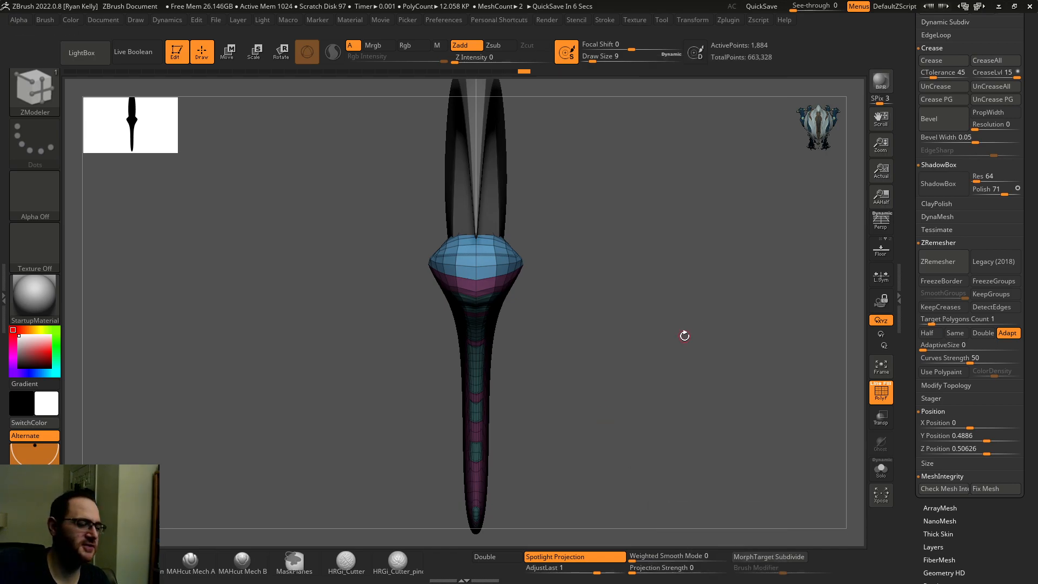
Remesh the handle with ZRemesher, compare it with the mesh before remeshing and inspect it from both sides.
{"action": "left_click", "coordinate": [931, 263]}
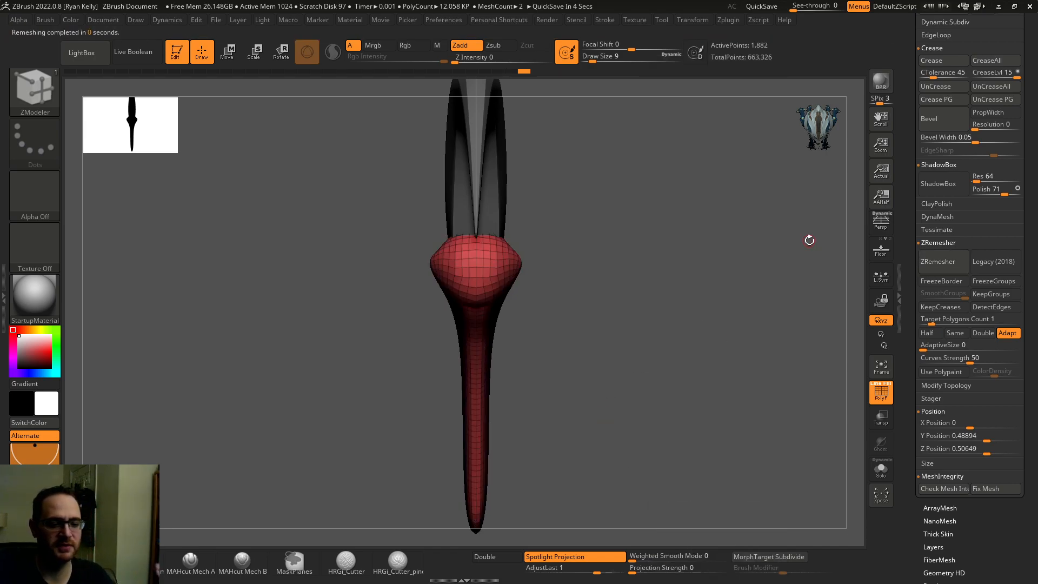
{"action": "left_click_drag", "start_coordinate": [804, 232], "coordinate": [767, 233]}
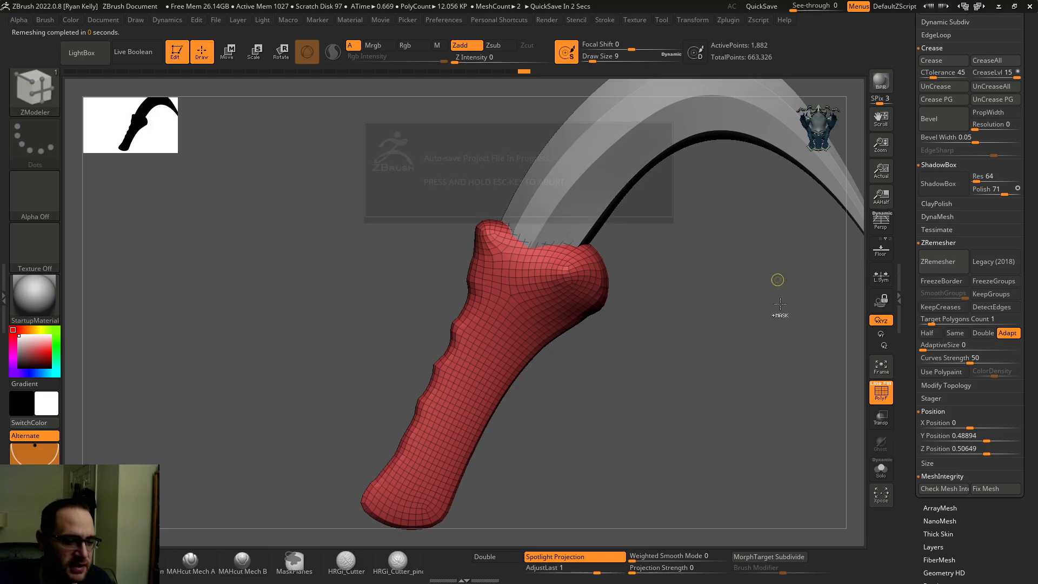
{"action": "key", "text": "ctrl+z"}
{"action": "key", "text": "ctrl+z"}
{"action": "key", "text": "ctrl+shift+z"}
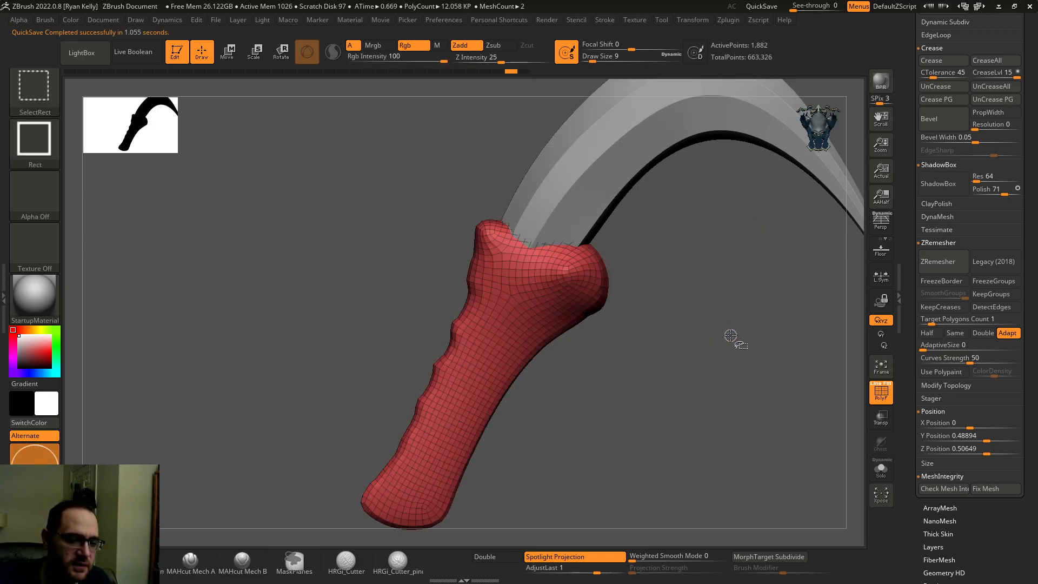
{"action": "mouse_move", "coordinate": [746, 346]}
{"action": "left_mouse_down"}
{"action": "mouse_move", "coordinate": [786, 360]}
{"action": "mouse_move", "coordinate": [847, 349]}
{"action": "left_mouse_up"}
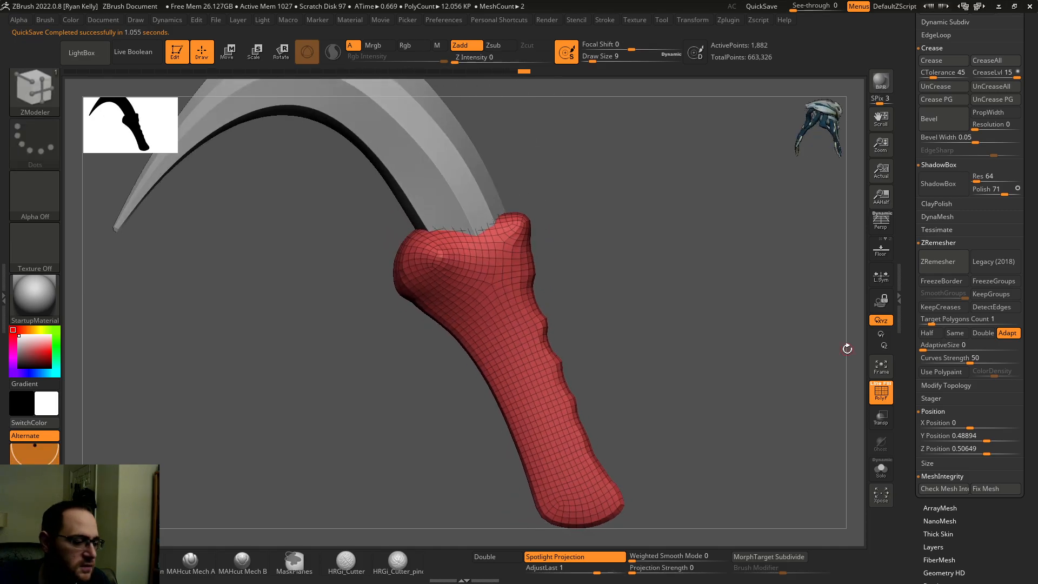
Try remeshing the original handle with KeepGroups and KeepCreases on, and inspect the topology around the finger grooves.
{"action": "key", "text": "ctrl+shift+z"}
{"action": "left_click", "coordinate": [943, 265]}
{"action": "left_click_drag", "start_coordinate": [787, 268], "coordinate": [787, 244]}
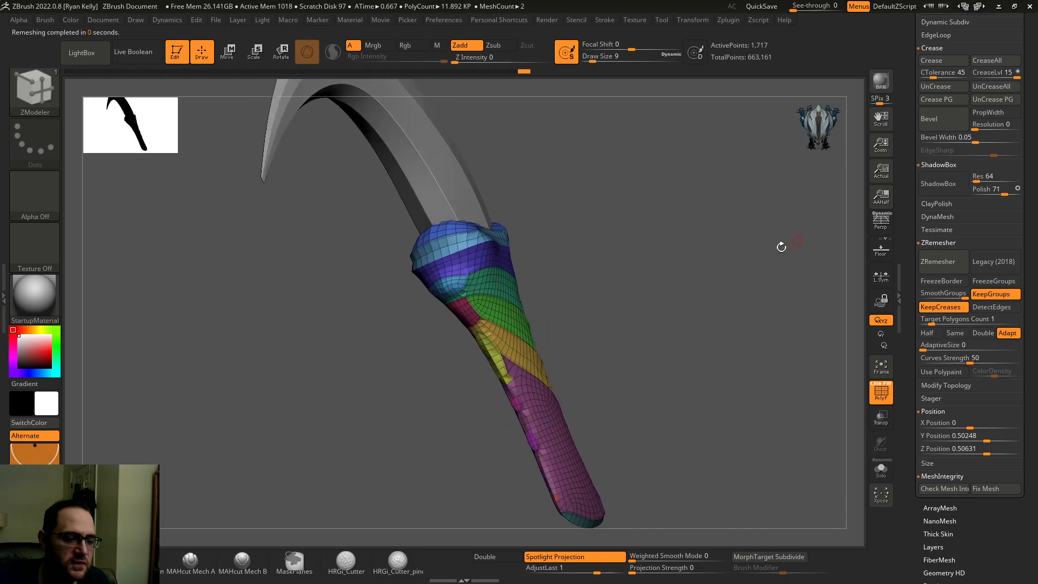
{"action": "left_click_drag", "start_coordinate": [689, 312], "coordinate": [702, 232]}
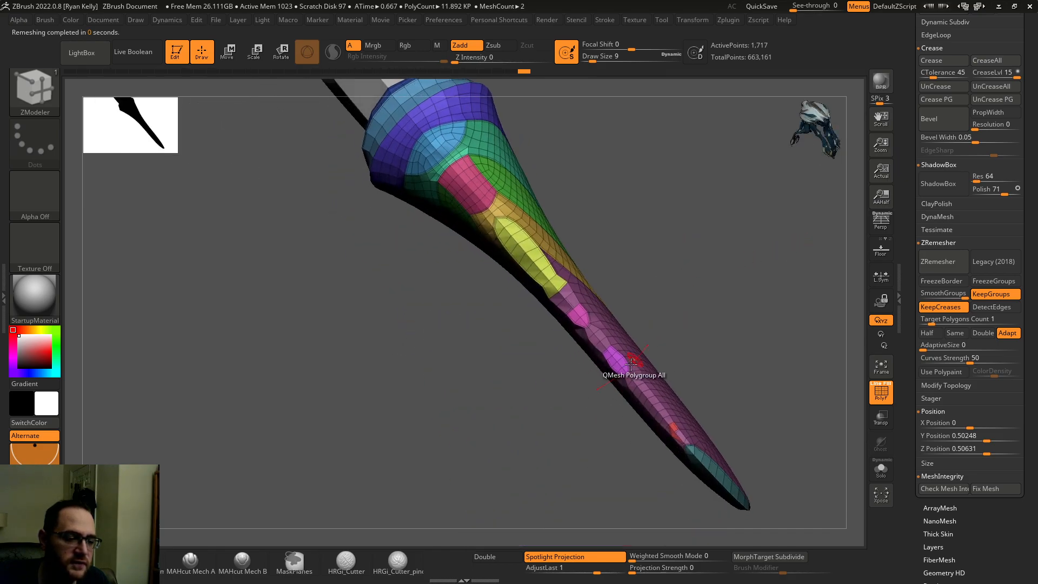
{"action": "left_click_drag", "start_coordinate": [725, 312], "coordinate": [607, 348]}
{"action": "mouse_move", "coordinate": [674, 321]}
{"action": "left_mouse_down"}
{"action": "mouse_move", "coordinate": [720, 310]}
{"action": "mouse_move", "coordinate": [714, 352]}
{"action": "mouse_move", "coordinate": [690, 310]}
{"action": "mouse_move", "coordinate": [679, 328]}
{"action": "left_mouse_up"}
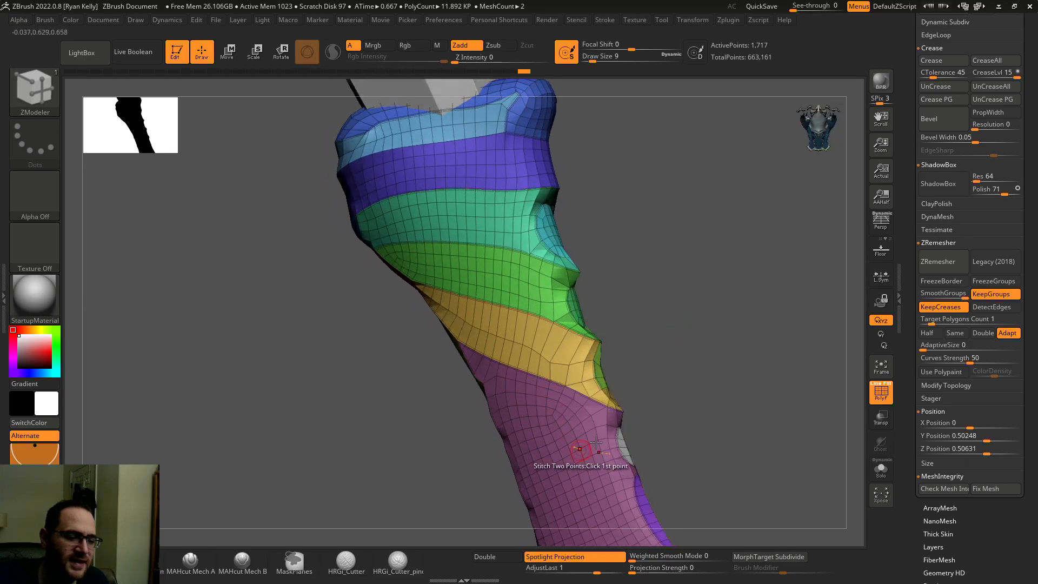
{"action": "key", "text": "ctrl+z"}
{"action": "key", "text": "ctrl+shift+z"}
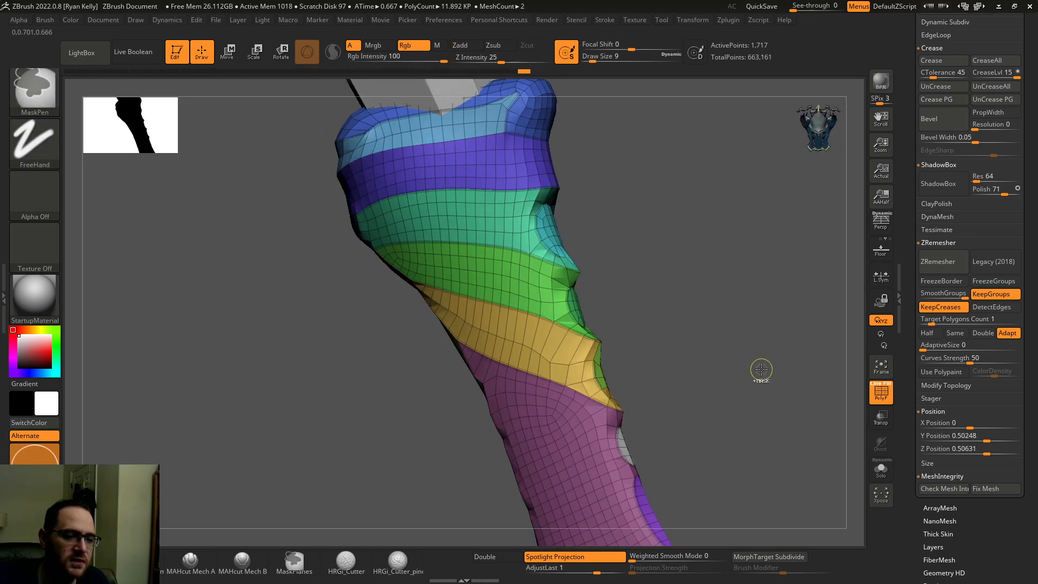
Undo the group-preserving remesh, switch KeepGroups and KeepCreases off, and remesh the handle again.
{"action": "key", "text": "ctrl+z"}
{"action": "left_click", "coordinate": [991, 294]}
{"action": "left_click", "coordinate": [940, 306]}
{"action": "left_click", "coordinate": [937, 261]}
{"action": "mouse_move", "coordinate": [717, 255]}
{"action": "left_mouse_down", "text": "alt"}
{"action": "mouse_move", "coordinate": [720, 245]}
{"action": "mouse_move", "coordinate": [737, 286]}
{"action": "mouse_move", "coordinate": [787, 244]}
{"action": "mouse_move", "coordinate": [757, 322]}
{"action": "mouse_move", "coordinate": [743, 296]}
{"action": "mouse_move", "coordinate": [753, 294]}
{"action": "left_mouse_up", "text": "alt"}
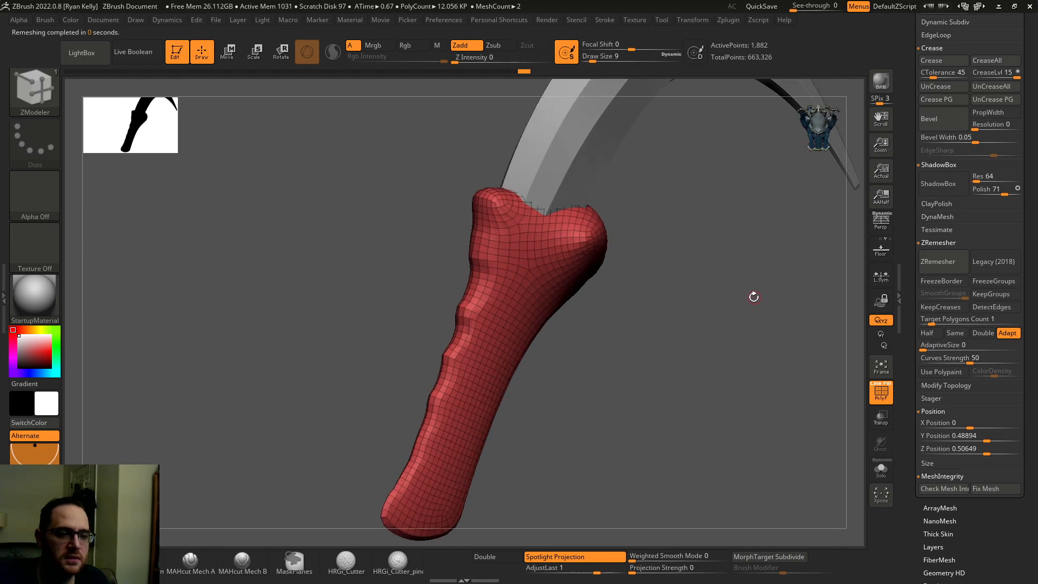
Sculpt rough folds across the handle's collar and finger grooves with the ClayBuildup brush.
{"action": "key", "text": "b"}
{"action": "key", "text": "c"}
{"action": "key", "text": "b"}
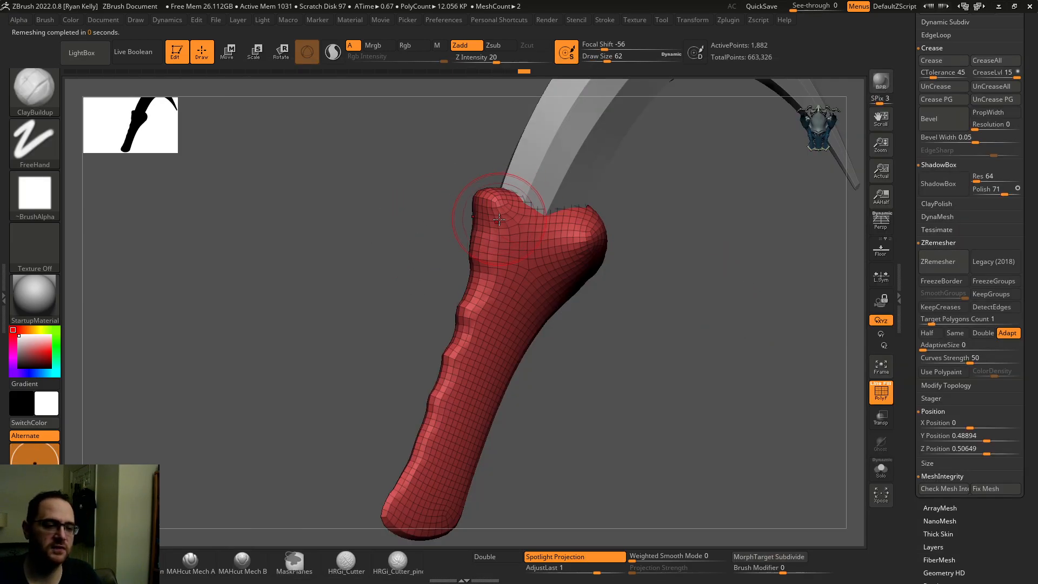
{"action": "left_click_drag", "start_coordinate": [650, 237], "coordinate": [624, 248]}
{"action": "mouse_move", "coordinate": [528, 207]}
{"action": "left_mouse_down", "text": "shift"}
{"action": "mouse_move", "coordinate": [619, 204]}
{"action": "mouse_move", "coordinate": [583, 205]}
{"action": "mouse_move", "coordinate": [497, 250]}
{"action": "left_mouse_up", "text": "shift"}
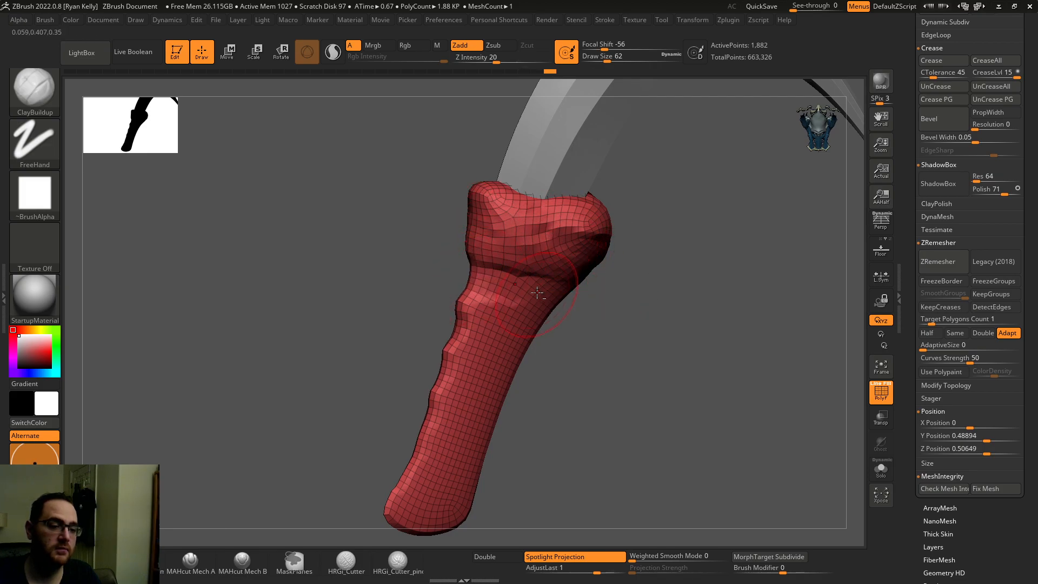
{"action": "right_click_drag", "start_coordinate": [522, 270], "coordinate": [470, 339]}
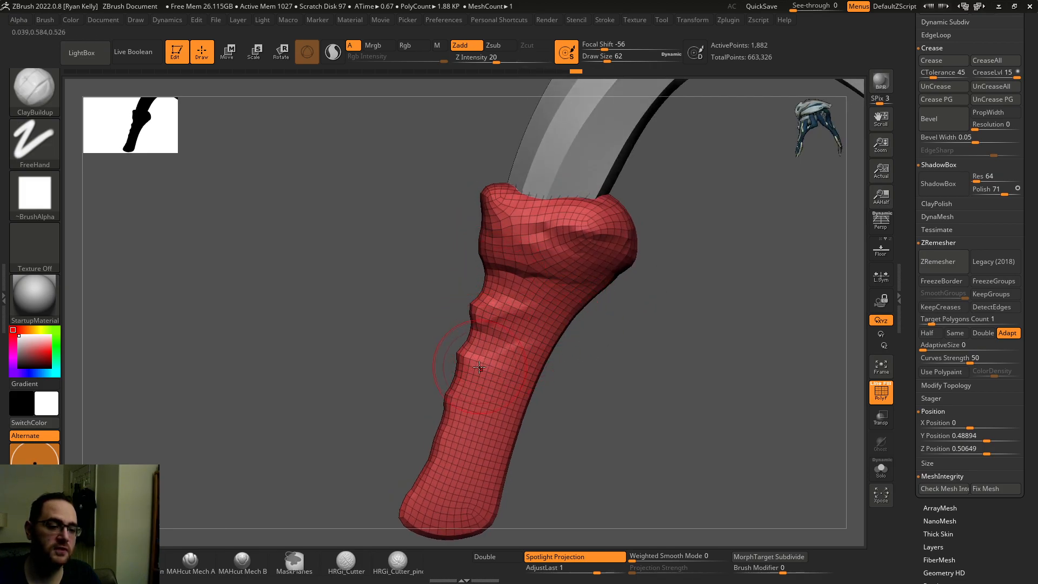
{"action": "right_click_drag", "start_coordinate": [526, 381], "coordinate": [440, 425]}
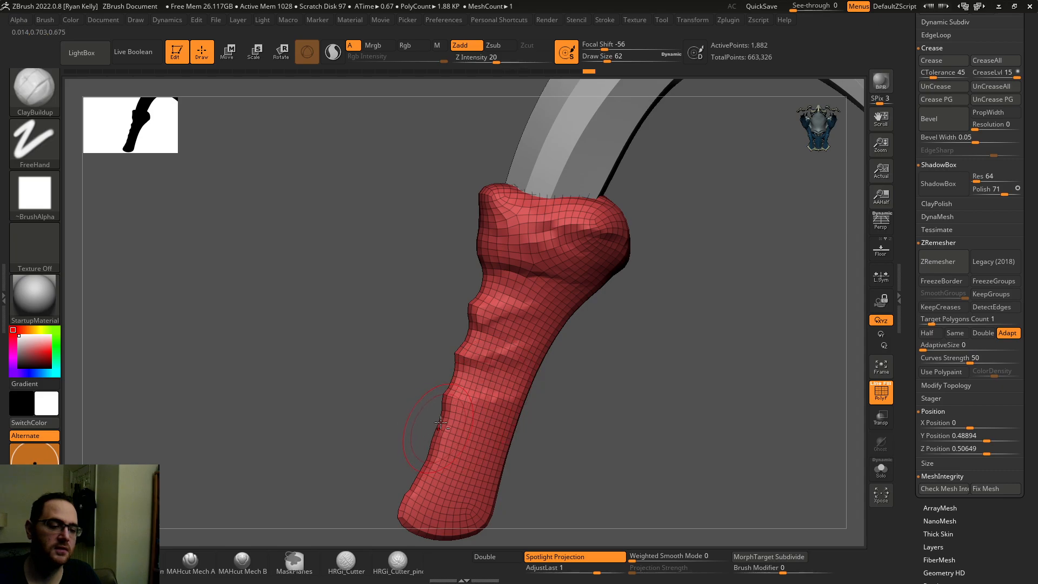
Subdivide the handle, hide its polygon wireframe and build up diagonal folds running from the upper finger grooves.
{"action": "key", "text": "ctrl+d"}
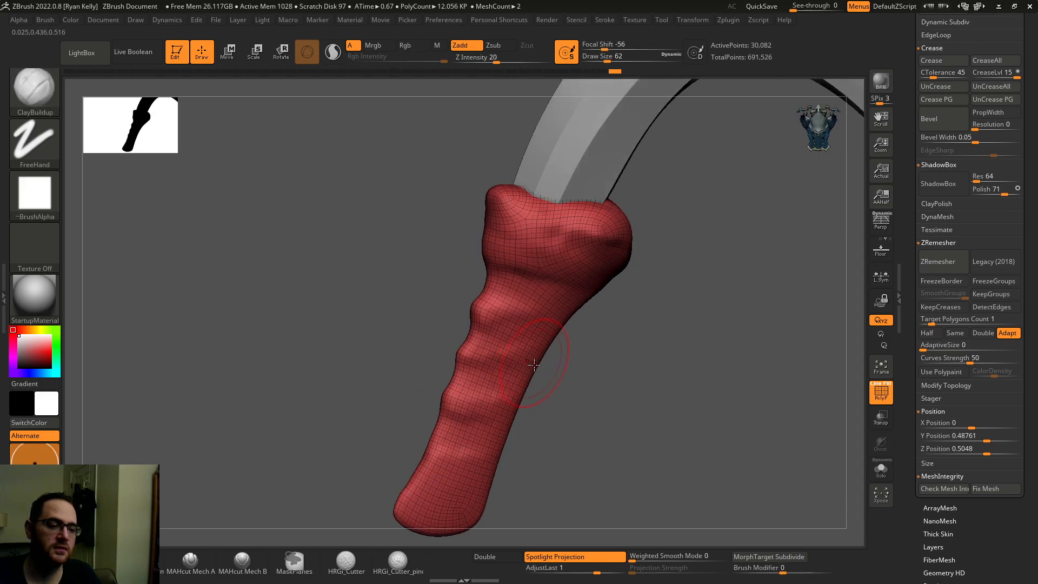
{"action": "left_click", "coordinate": [871, 401]}
{"action": "right_click_drag", "start_coordinate": [718, 347], "coordinate": [480, 307]}
{"action": "left_click_drag", "start_coordinate": [503, 311], "coordinate": [563, 311]}
{"action": "mouse_move", "coordinate": [513, 340]}
{"action": "right_mouse_down"}
{"action": "mouse_move", "coordinate": [519, 332]}
{"action": "mouse_move", "coordinate": [498, 347]}
{"action": "mouse_move", "coordinate": [513, 346]}
{"action": "right_mouse_up"}
{"action": "key", "text": "ctrl"}
{"action": "key", "text": "space"}
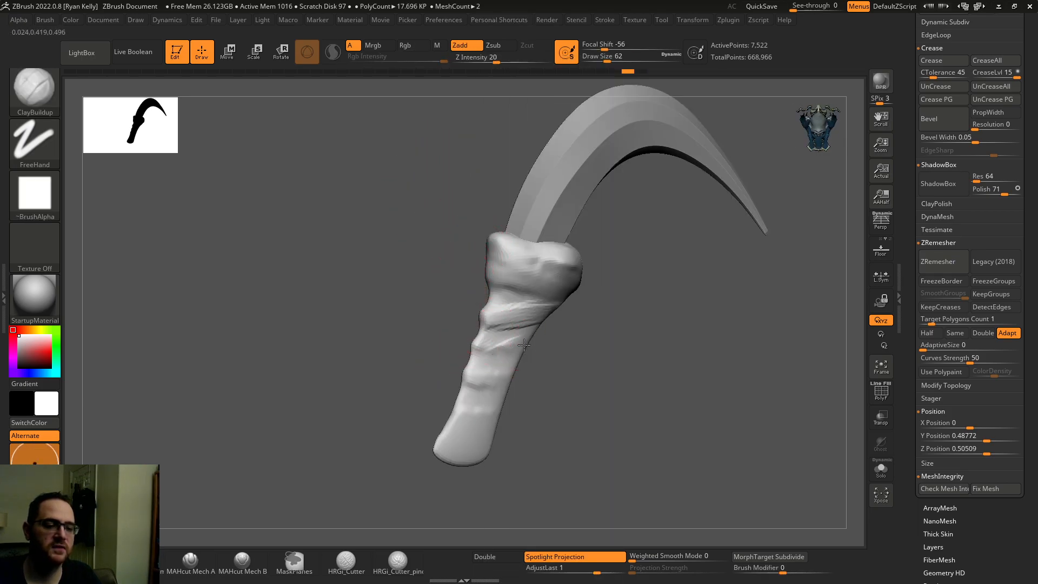
Reduce the ClayBuildup brush to draw size 42 and deepen the diagonal folds on both sides of the grip.
{"action": "mouse_move", "coordinate": [424, 367]}
{"action": "left_mouse_down"}
{"action": "mouse_move", "coordinate": [444, 364]}
{"action": "mouse_move", "coordinate": [428, 363]}
{"action": "left_mouse_up"}
{"action": "key", "text": "ctrl+z"}
{"action": "key", "text": "bracketleft"}
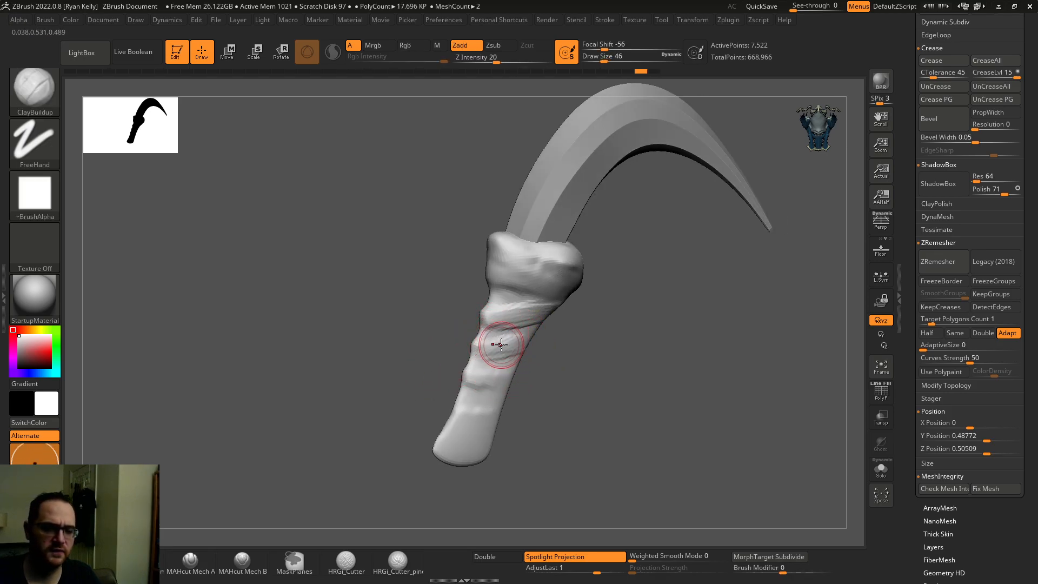
{"action": "mouse_move", "coordinate": [432, 359]}
{"action": "left_mouse_down"}
{"action": "mouse_move", "coordinate": [455, 356]}
{"action": "mouse_move", "coordinate": [427, 355]}
{"action": "left_mouse_up"}
{"action": "left_click_drag", "start_coordinate": [483, 346], "coordinate": [503, 338]}
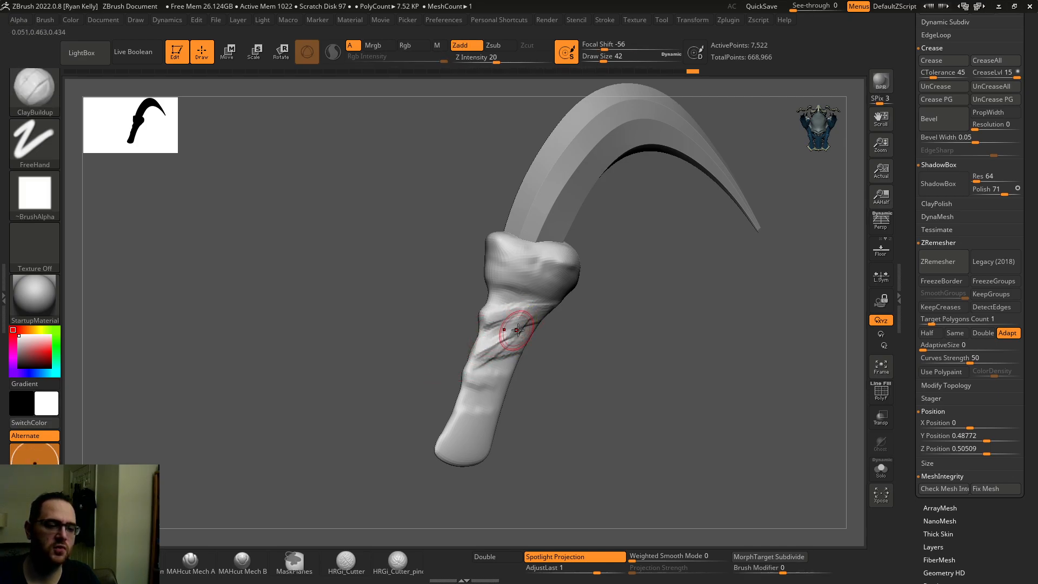
{"action": "mouse_move", "coordinate": [453, 355]}
{"action": "left_mouse_down"}
{"action": "mouse_move", "coordinate": [476, 338]}
{"action": "mouse_move", "coordinate": [452, 398]}
{"action": "mouse_move", "coordinate": [560, 355]}
{"action": "mouse_move", "coordinate": [482, 394]}
{"action": "left_mouse_up"}
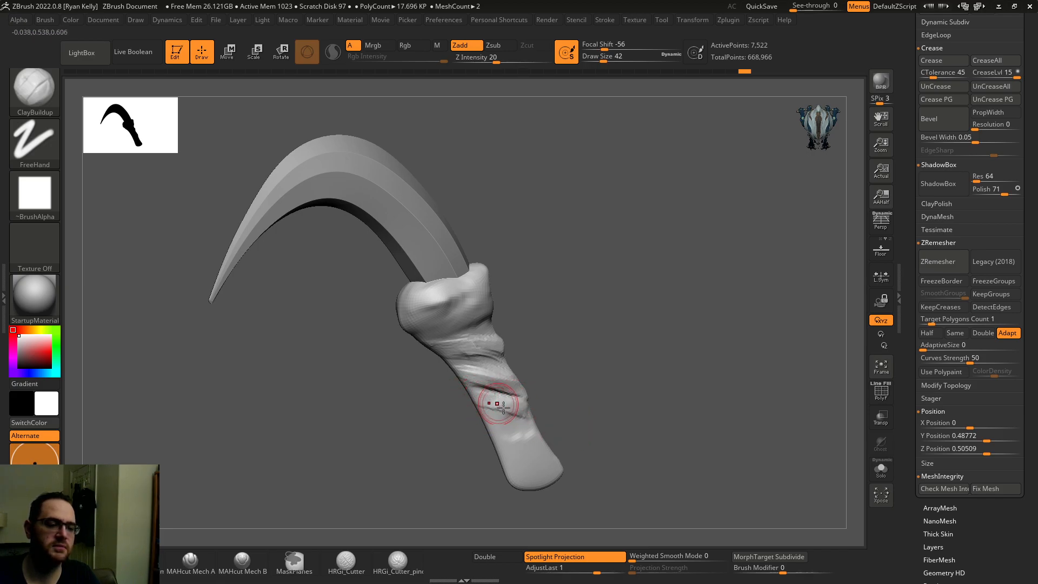
{"action": "left_click_drag", "start_coordinate": [593, 395], "coordinate": [489, 414]}
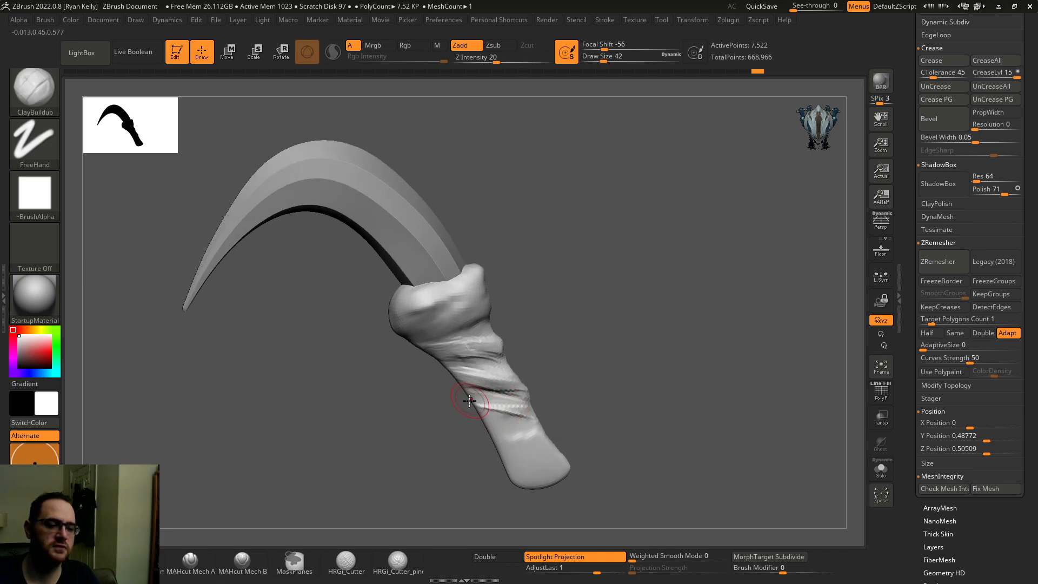
{"action": "mouse_move", "coordinate": [569, 405]}
{"action": "left_mouse_down"}
{"action": "mouse_move", "coordinate": [493, 352]}
{"action": "mouse_move", "coordinate": [521, 382]}
{"action": "left_mouse_up"}
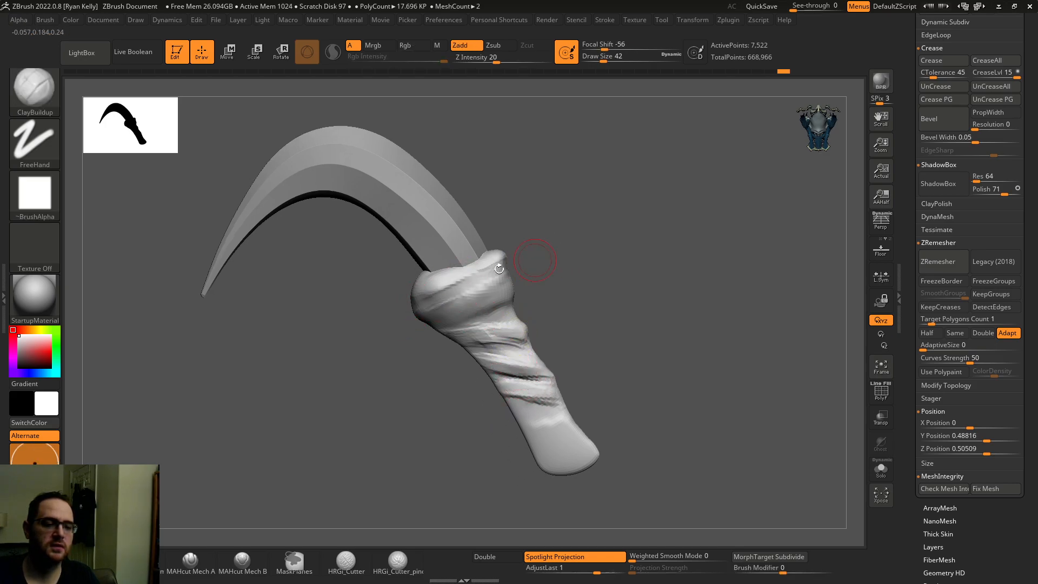
Smooth the collar and flatten its faces all around with the hPolish brush at draw size 66.
{"action": "key", "text": "shift"}
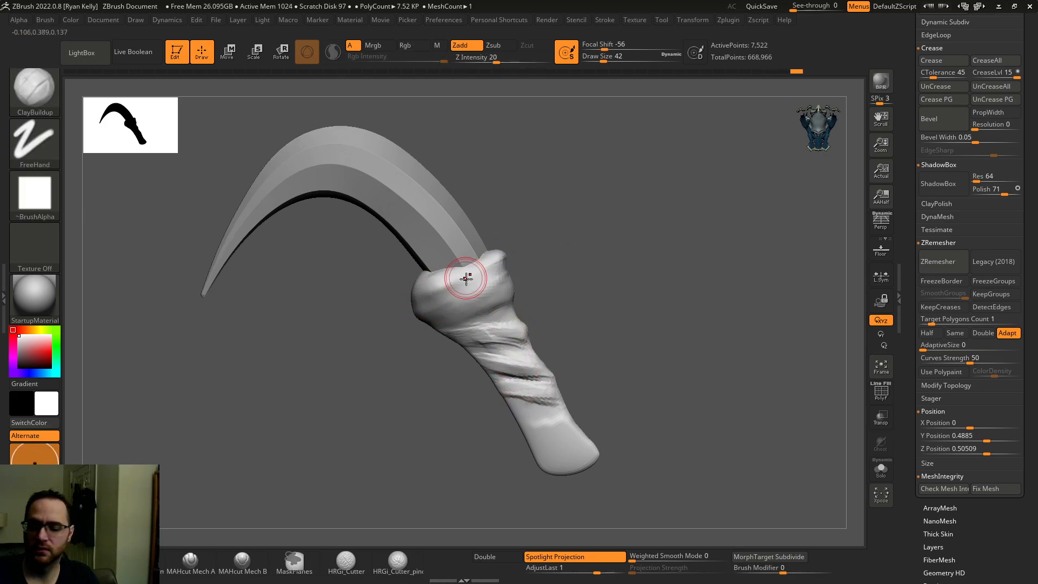
{"action": "key", "text": "b"}
{"action": "key", "text": "h"}
{"action": "key", "text": "p"}
{"action": "key", "text": "bracketright"}
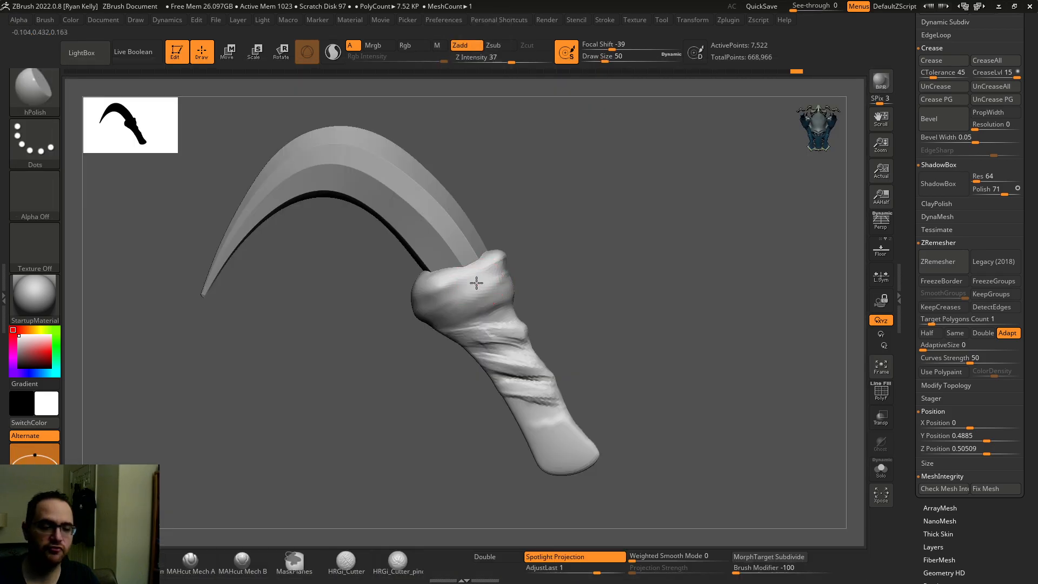
{"action": "mouse_move", "coordinate": [474, 279]}
{"action": "right_mouse_down"}
{"action": "mouse_move", "coordinate": [517, 261]}
{"action": "mouse_move", "coordinate": [469, 289]}
{"action": "mouse_move", "coordinate": [432, 295]}
{"action": "right_mouse_up"}
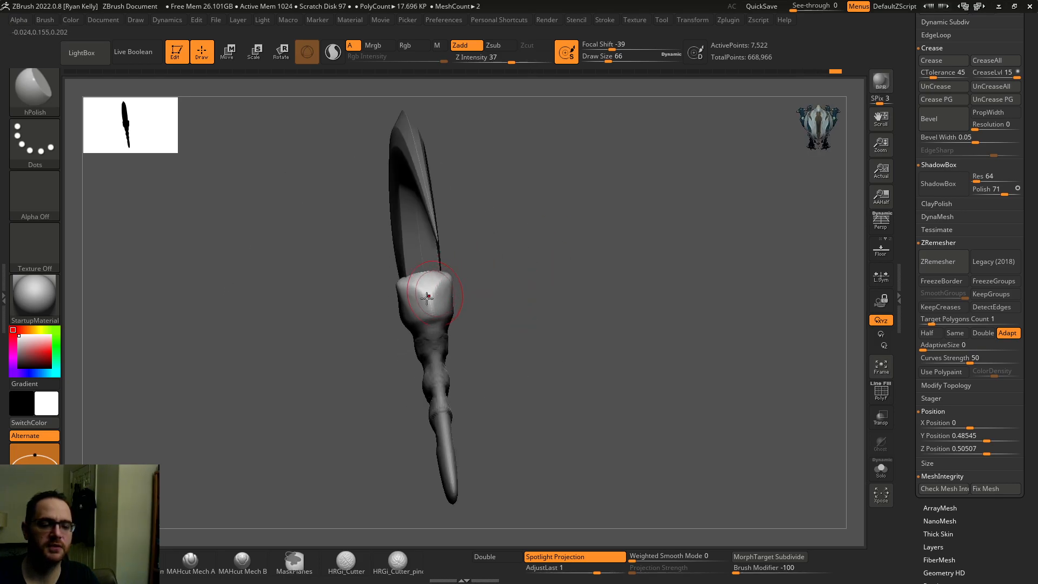
{"action": "left_click_drag", "start_coordinate": [428, 295], "coordinate": [436, 300]}
{"action": "mouse_move", "coordinate": [436, 300]}
{"action": "right_mouse_down"}
{"action": "mouse_move", "coordinate": [468, 298]}
{"action": "mouse_move", "coordinate": [460, 293]}
{"action": "right_mouse_up"}
{"action": "left_click_drag", "start_coordinate": [445, 292], "coordinate": [442, 287]}
{"action": "mouse_move", "coordinate": [443, 287]}
{"action": "right_mouse_down"}
{"action": "mouse_move", "coordinate": [432, 300]}
{"action": "mouse_move", "coordinate": [431, 280]}
{"action": "mouse_move", "coordinate": [407, 297]}
{"action": "mouse_move", "coordinate": [454, 279]}
{"action": "right_mouse_up"}
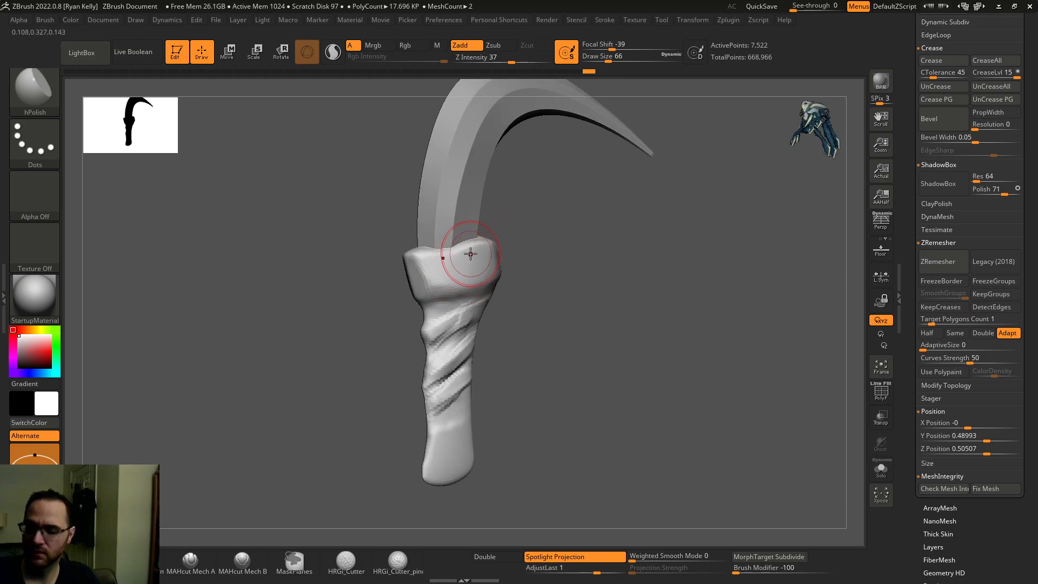
{"action": "right_click_drag", "start_coordinate": [606, 262], "coordinate": [593, 261]}
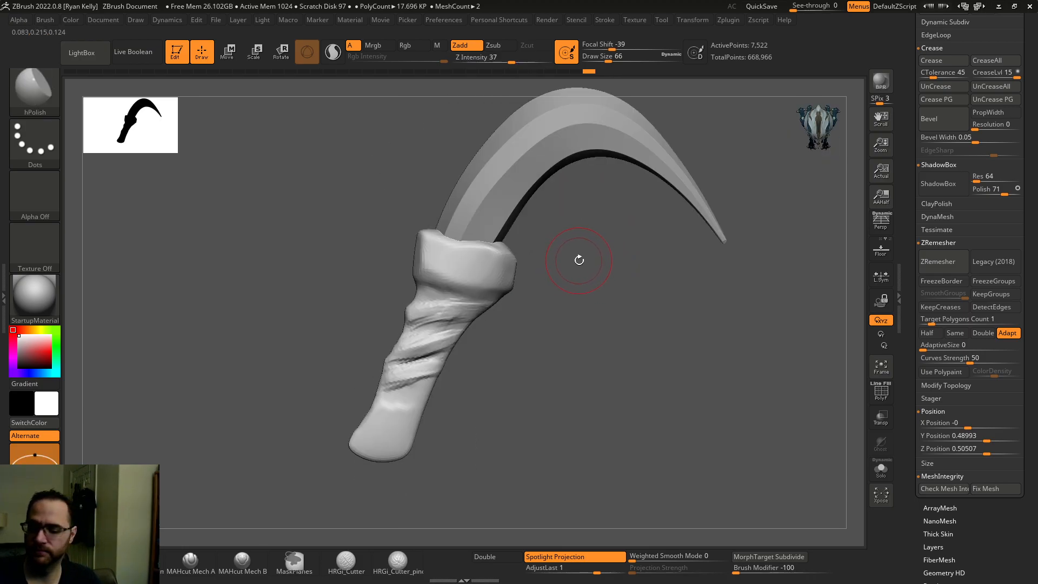
Step the handle down to its lower subdivision level and place the transform gizmo above the collar.
{"action": "key", "text": "shift"}
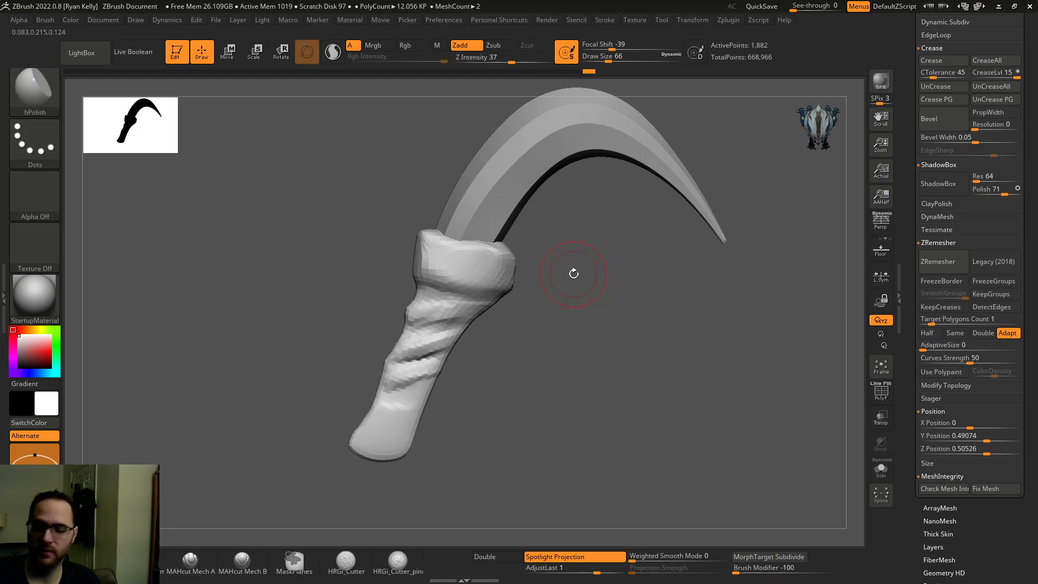
{"action": "key", "text": "b"}
{"action": "key", "text": "m"}
{"action": "key", "text": "t"}
{"action": "key", "text": "w"}
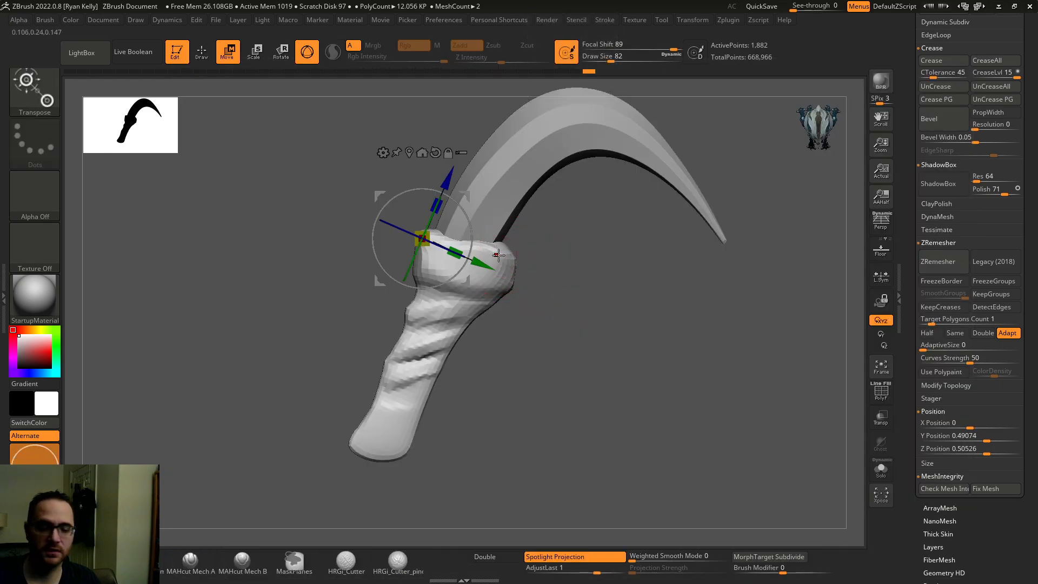
{"action": "left_click_drag", "start_coordinate": [474, 203], "coordinate": [574, 256], "text": "alt"}
Try to reshape the collar's rim with the gizmo and undo both changes.
{"action": "left_click_drag", "start_coordinate": [546, 212], "coordinate": [488, 160]}
{"action": "left_click_drag", "start_coordinate": [549, 209], "coordinate": [471, 193]}
{"action": "key", "text": "ctrl+z"}
{"action": "key", "text": "ctrl+z"}
Realign the gizmo with the collar and trim the rim's outer corner flat.
{"action": "left_click_drag", "start_coordinate": [450, 192], "coordinate": [496, 244]}
{"action": "left_click_drag", "start_coordinate": [469, 193], "coordinate": [475, 133]}
{"action": "left_click_drag", "start_coordinate": [341, 158], "coordinate": [549, 197]}
{"action": "mouse_move", "coordinate": [493, 173]}
{"action": "left_mouse_down"}
{"action": "mouse_move", "coordinate": [651, 179]}
{"action": "mouse_move", "coordinate": [641, 180]}
{"action": "left_mouse_up"}
{"action": "left_click_drag", "start_coordinate": [486, 220], "coordinate": [531, 218]}
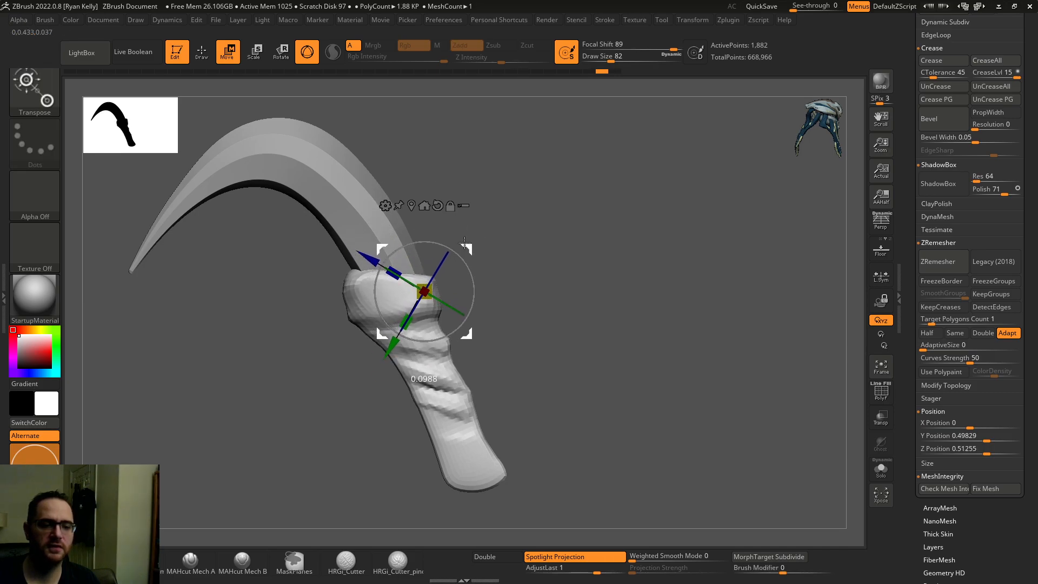
Try to trim the collar's inner corner with the gizmo moved beside the blade, and undo it.
{"action": "left_click_drag", "start_coordinate": [411, 266], "coordinate": [352, 273]}
{"action": "left_click_drag", "start_coordinate": [347, 225], "coordinate": [337, 227]}
{"action": "left_click_drag", "start_coordinate": [401, 228], "coordinate": [76, 165]}
{"action": "key", "text": "ctrl+z"}
{"action": "key", "text": "ctrl+z"}
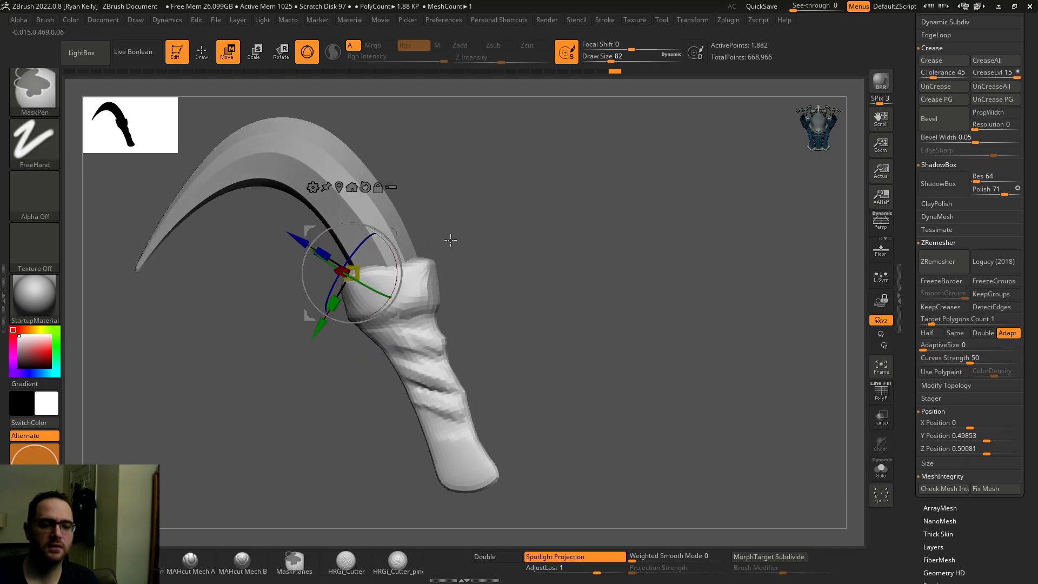
Clip the collar's inner corner flat with the gizmo's Z scale and show the wireframe around the blade.
{"action": "left_click_drag", "start_coordinate": [234, 261], "coordinate": [308, 259]}
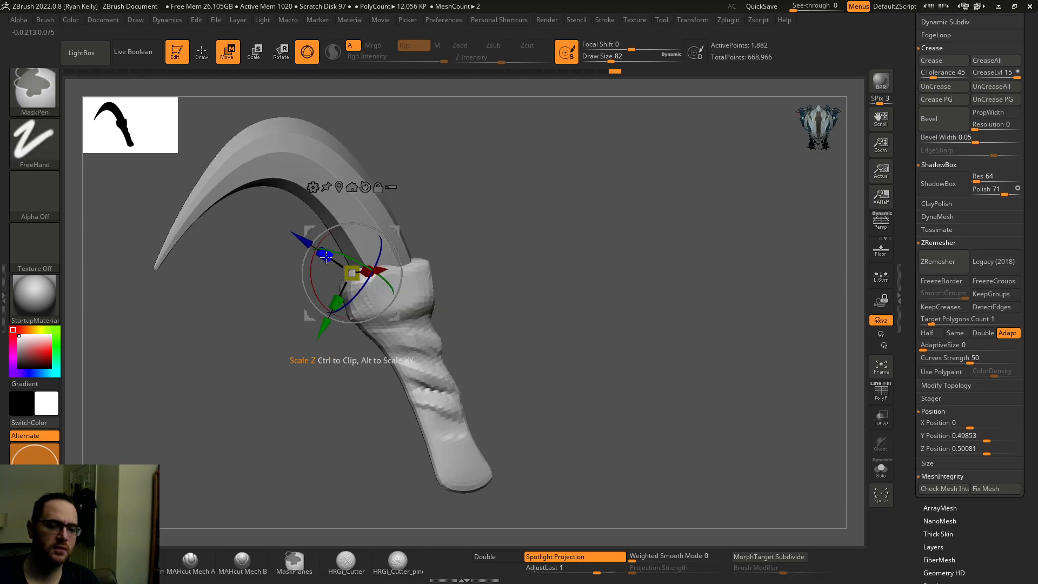
{"action": "left_click_drag", "start_coordinate": [500, 256], "coordinate": [496, 233]}
{"action": "left_click_drag", "start_coordinate": [496, 234], "coordinate": [501, 250], "text": "alt"}
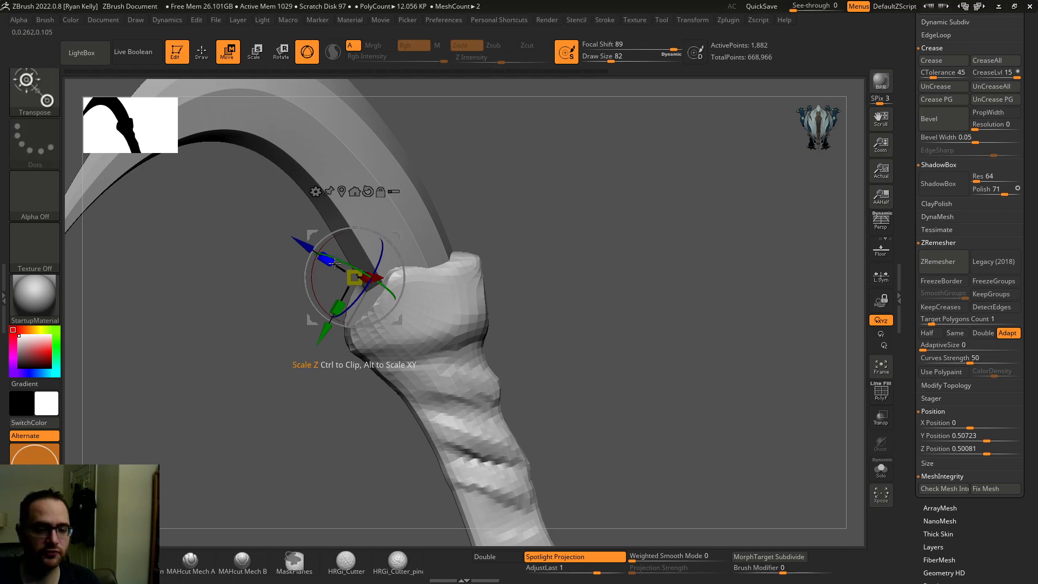
{"action": "left_click_drag", "start_coordinate": [332, 264], "coordinate": [335, 267], "text": "ctrl"}
{"action": "left_click_drag", "start_coordinate": [229, 259], "coordinate": [400, 259]}
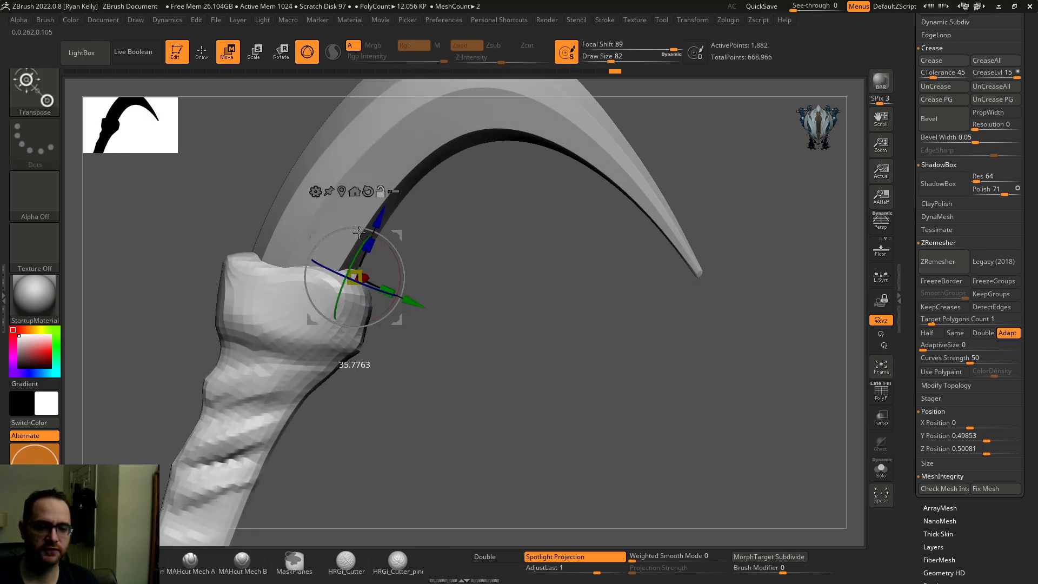
{"action": "left_click_drag", "start_coordinate": [398, 236], "coordinate": [359, 215], "text": "alt"}
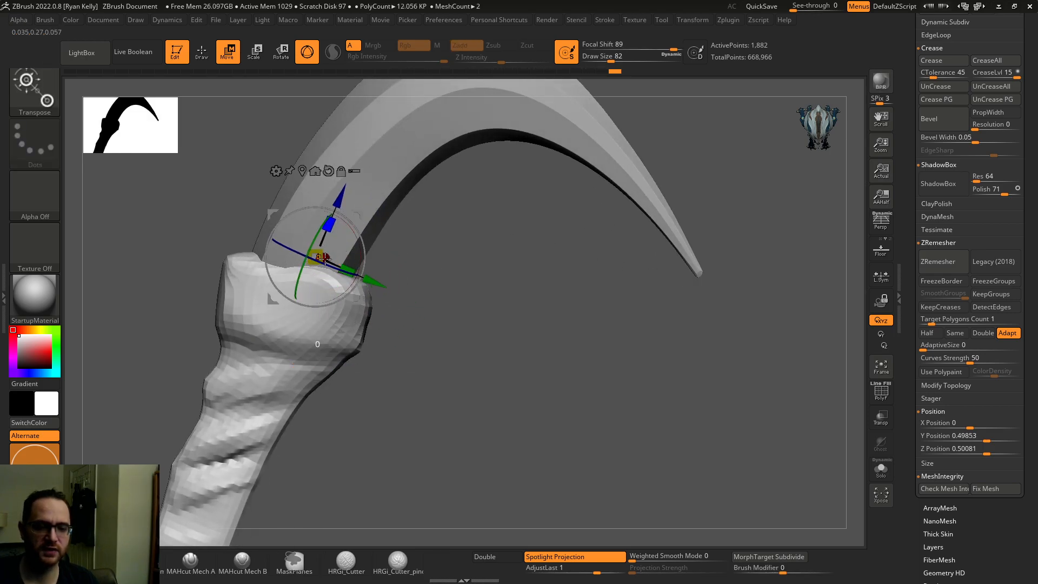
{"action": "left_click_drag", "start_coordinate": [290, 316], "coordinate": [675, 354]}
{"action": "left_click", "coordinate": [885, 393]}
{"action": "right_click_drag", "start_coordinate": [622, 354], "coordinate": [593, 409], "text": "ctrl"}
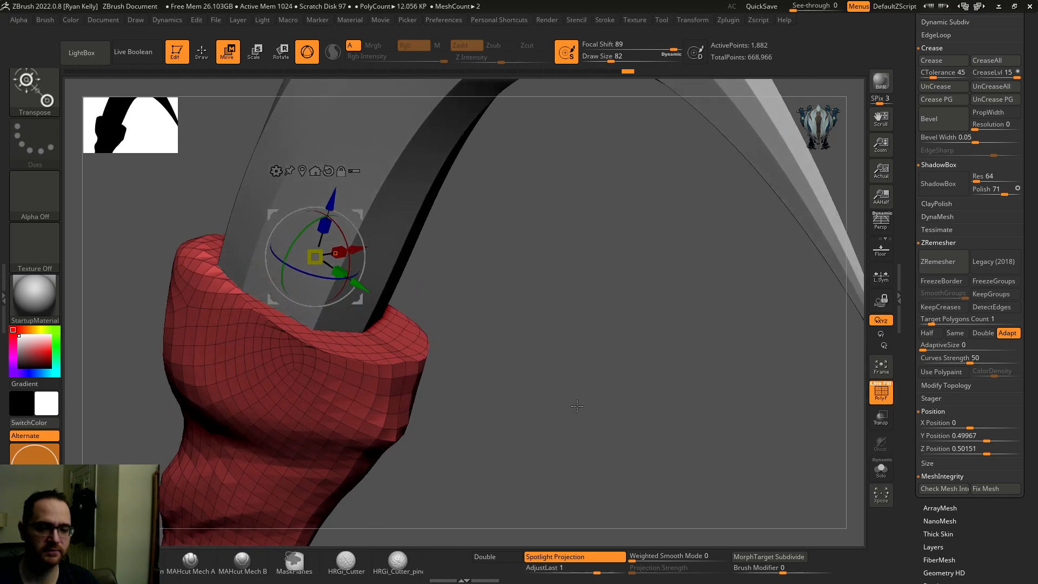
Redo the collar trimming, return to Draw mode and smooth the collar's rim.
{"action": "left_click_drag", "start_coordinate": [478, 357], "coordinate": [557, 291]}
{"action": "key", "text": "ctrl+shift+z"}
{"action": "left_click_drag", "start_coordinate": [527, 256], "coordinate": [529, 261], "text": "alt"}
{"action": "key", "text": "q"}
{"action": "mouse_move", "coordinate": [415, 265]}
{"action": "left_mouse_down", "text": "shift"}
{"action": "mouse_move", "coordinate": [339, 235]}
{"action": "mouse_move", "coordinate": [393, 255]}
{"action": "left_mouse_up", "text": "shift"}
{"action": "left_click_drag", "start_coordinate": [549, 268], "coordinate": [600, 266]}
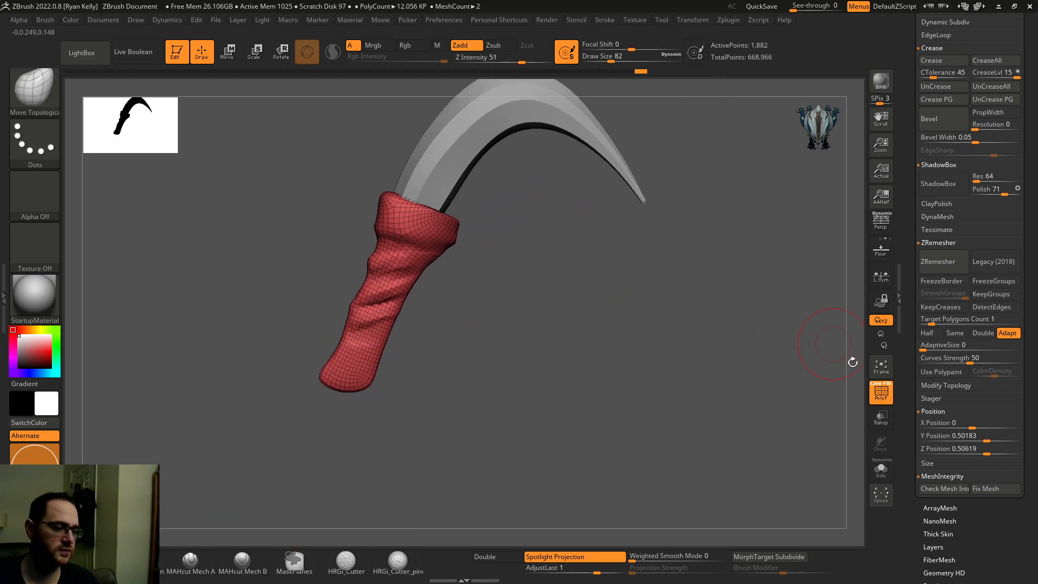
Apply the ZModeler crease brush to the handle's butt end, test a subdivision and undo it.
{"action": "left_click_drag", "start_coordinate": [644, 316], "coordinate": [670, 309]}
{"action": "key", "text": "b"}
{"action": "key", "text": "z"}
{"action": "key", "text": "c"}
{"action": "mouse_move", "coordinate": [525, 332]}
{"action": "left_mouse_down", "text": "alt"}
{"action": "mouse_move", "coordinate": [568, 261]}
{"action": "mouse_move", "coordinate": [637, 343]}
{"action": "mouse_move", "coordinate": [619, 346]}
{"action": "mouse_move", "coordinate": [622, 338]}
{"action": "left_mouse_up", "text": "alt"}
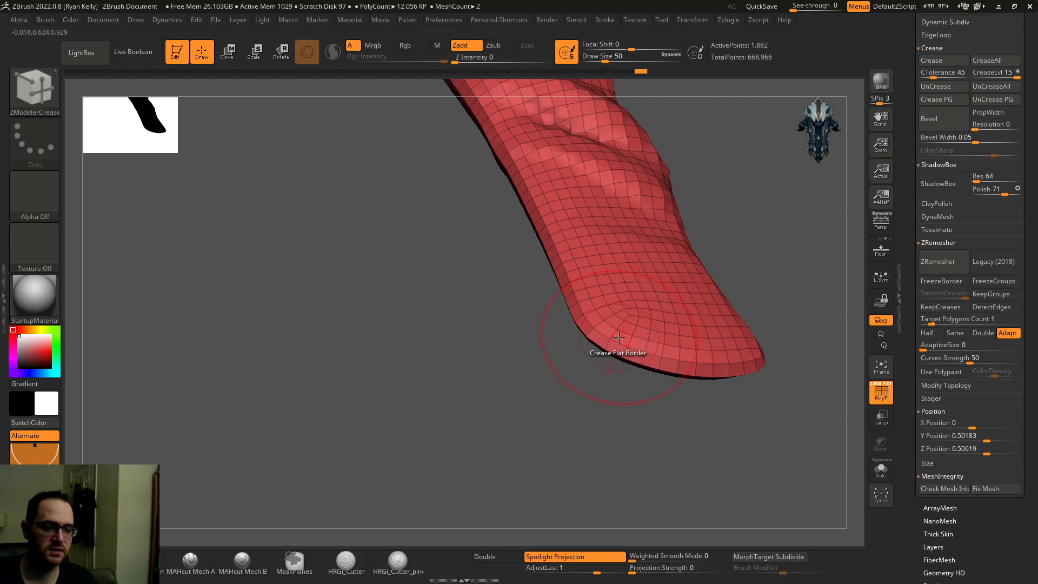
{"action": "left_click_drag", "start_coordinate": [557, 346], "coordinate": [614, 330]}
{"action": "key", "text": "ctrl+d"}
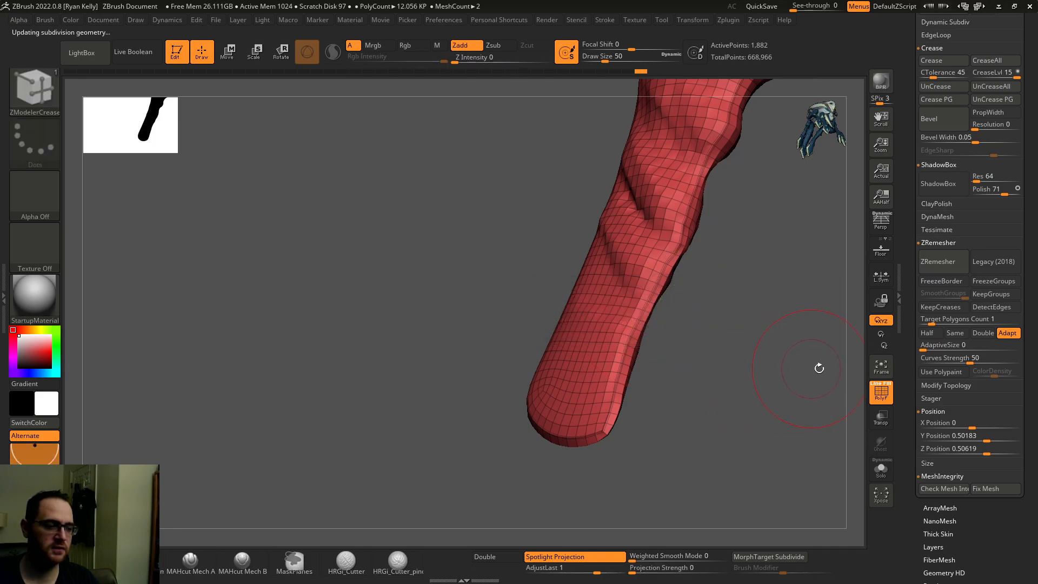
{"action": "key", "text": "ctrl+z"}
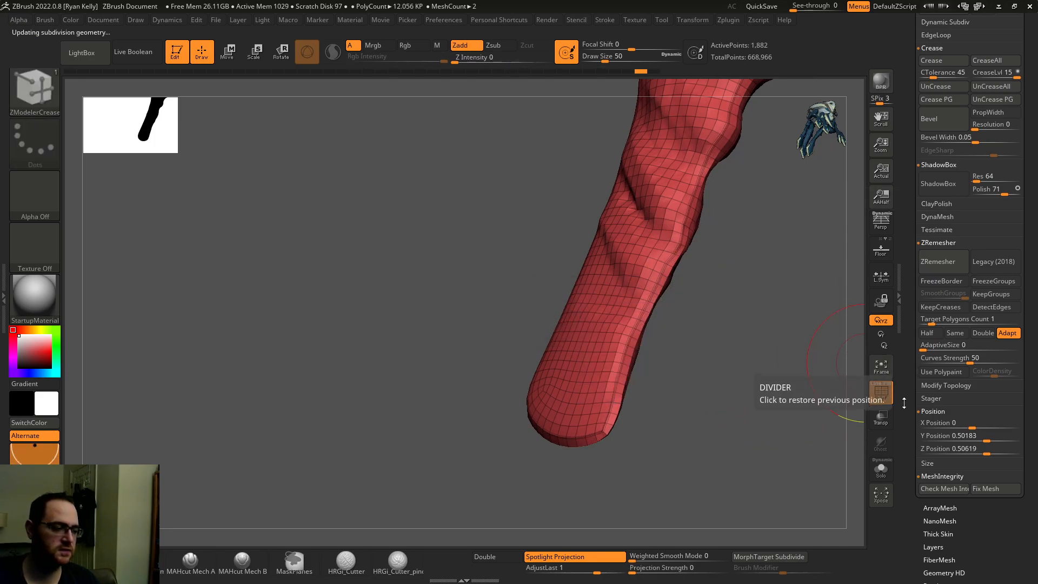
Remesh the handle in ZRemesher with KeepCreases on and inspect the topology from the side and edge-on.
{"action": "left_click_drag", "start_coordinate": [908, 406], "coordinate": [935, 363]}
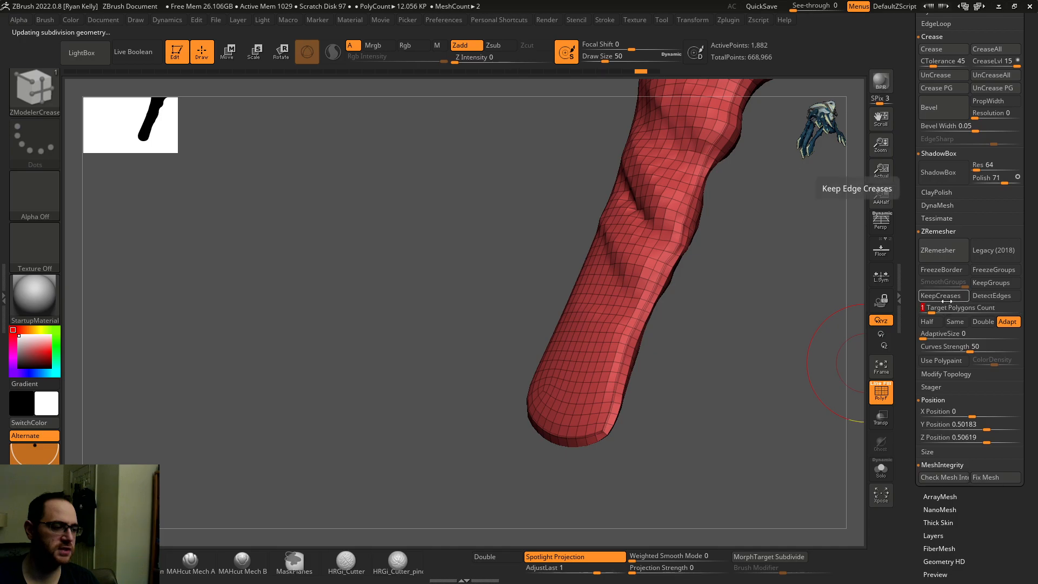
{"action": "left_click", "coordinate": [945, 258]}
{"action": "left_click_drag", "start_coordinate": [742, 278], "coordinate": [786, 352]}
{"action": "left_click", "coordinate": [879, 391]}
{"action": "mouse_move", "coordinate": [858, 392]}
{"action": "left_mouse_down"}
{"action": "mouse_move", "coordinate": [784, 402]}
{"action": "mouse_move", "coordinate": [651, 352]}
{"action": "left_mouse_up"}
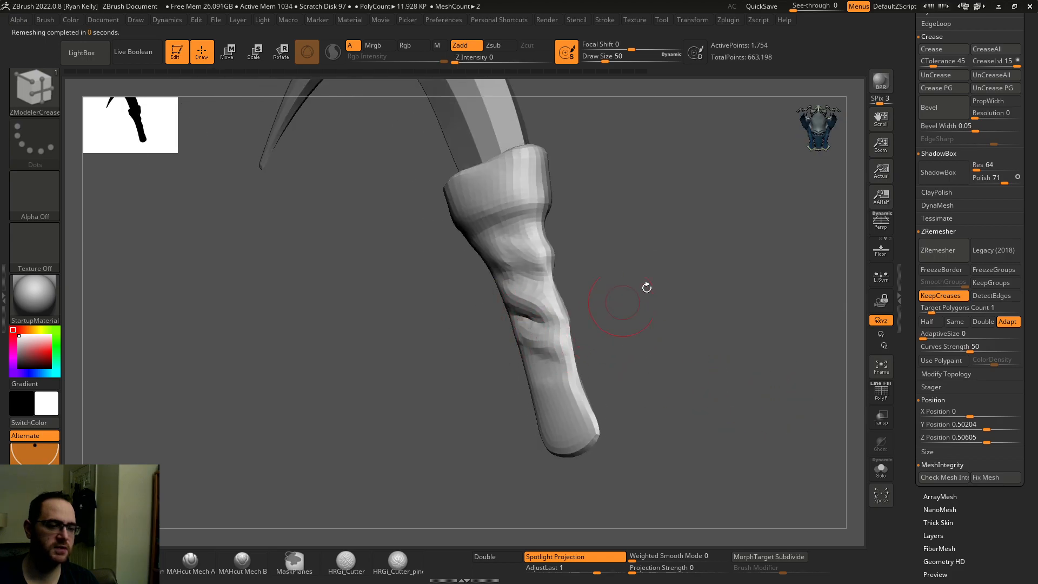
{"action": "left_click_drag", "start_coordinate": [637, 287], "coordinate": [582, 291]}
{"action": "left_click", "coordinate": [881, 391]}
{"action": "left_click_drag", "start_coordinate": [833, 381], "coordinate": [613, 196]}
{"action": "left_click_drag", "start_coordinate": [760, 251], "coordinate": [805, 294]}
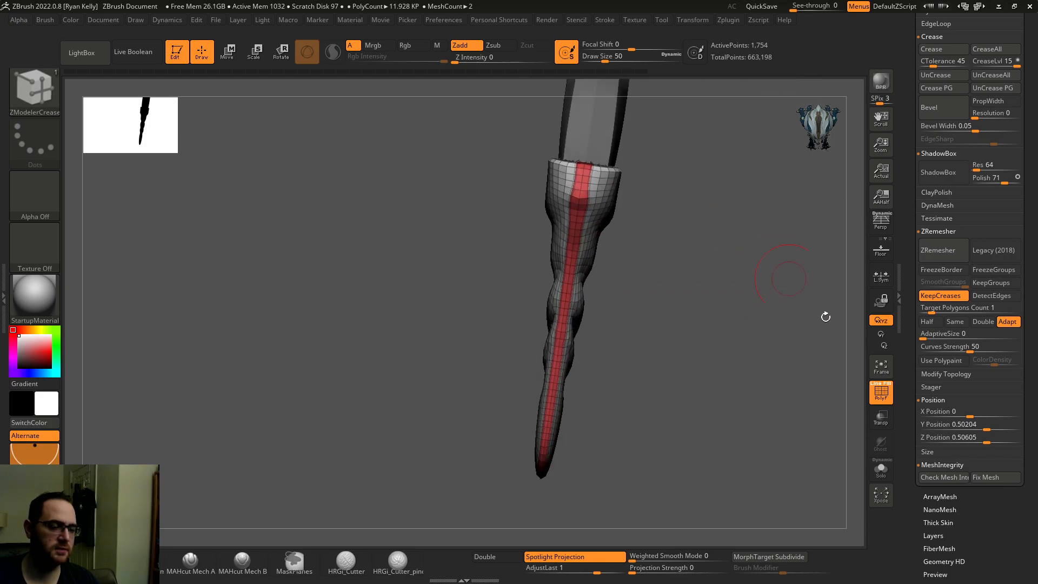
Hide the wireframe, subdivide the remeshed handle twice and inspect it together with the blade.
{"action": "left_click", "coordinate": [881, 392]}
{"action": "key", "text": "ctrl+d"}
{"action": "left_click_drag", "start_coordinate": [840, 381], "coordinate": [760, 381]}
{"action": "left_click_drag", "start_coordinate": [730, 348], "coordinate": [725, 373], "text": "alt"}
{"action": "left_click_drag", "start_coordinate": [649, 340], "coordinate": [670, 395]}
{"action": "left_click_drag", "start_coordinate": [670, 394], "coordinate": [643, 373]}
{"action": "left_click_drag", "start_coordinate": [676, 261], "coordinate": [627, 259]}
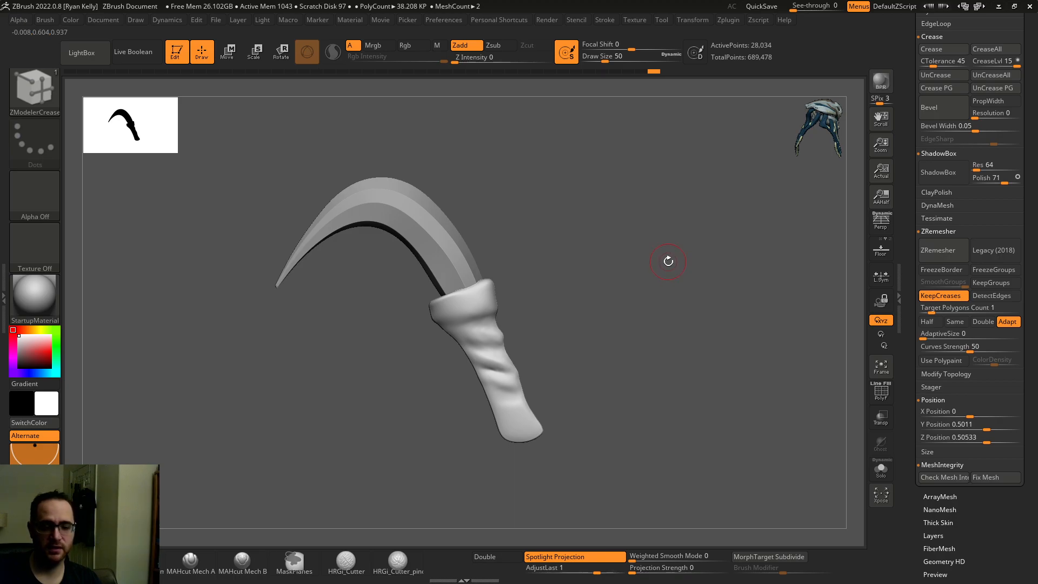
Try adding ClayBuildup strokes to the remeshed handle's collar and undo them.
{"action": "left_click_drag", "start_coordinate": [637, 295], "coordinate": [610, 381], "text": "alt"}
{"action": "key", "text": "b"}
{"action": "key", "text": "c"}
{"action": "key", "text": "b"}
{"action": "left_click_drag", "start_coordinate": [444, 298], "coordinate": [481, 288]}
{"action": "left_click_drag", "start_coordinate": [527, 267], "coordinate": [468, 265]}
{"action": "key", "text": "ctrl+z"}
{"action": "key", "text": "ctrl+z"}
{"action": "left_click_drag", "start_coordinate": [433, 308], "coordinate": [416, 305]}
{"action": "key", "text": "ctrl+z"}
{"action": "key", "text": "ctrl+z"}
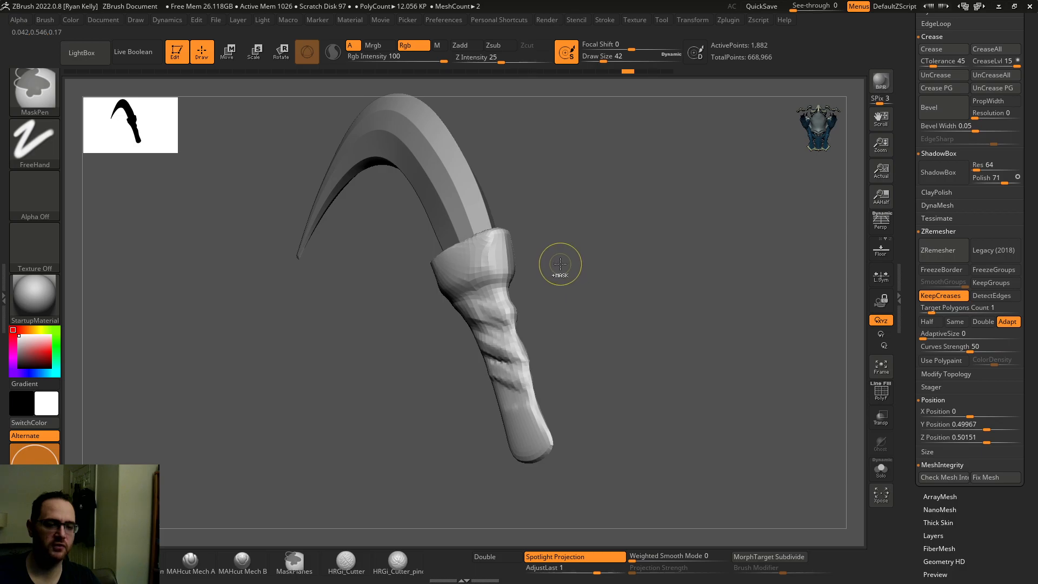
Compare the handle before and after remeshing in the undo history and restore the subdivided version.
{"action": "key", "text": "ctrl+shift"}
{"action": "key", "text": "ctrl+z"}
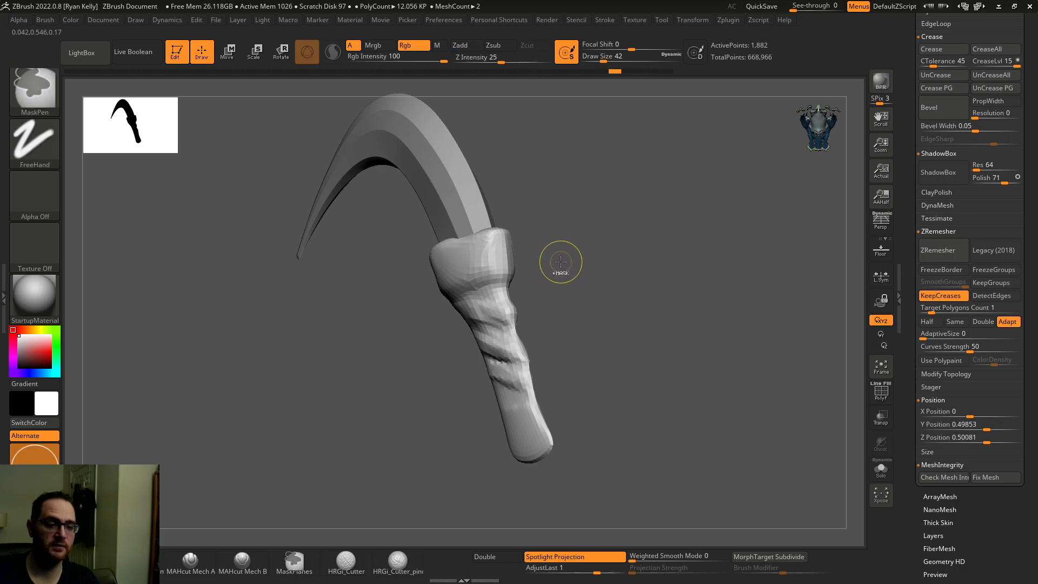
{"action": "key", "text": "ctrl+shift+z"}
{"action": "key", "text": "ctrl+shift+z"}
{"action": "key", "text": "ctrl+shift+z"}
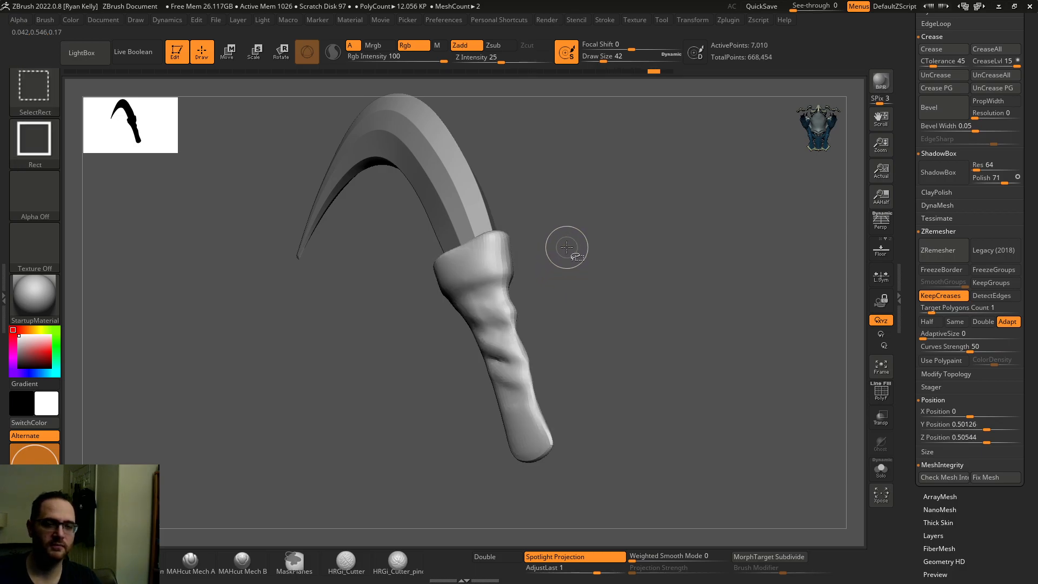
{"action": "key", "text": "ctrl+shift+z"}
{"action": "key", "text": "ctrl+z"}
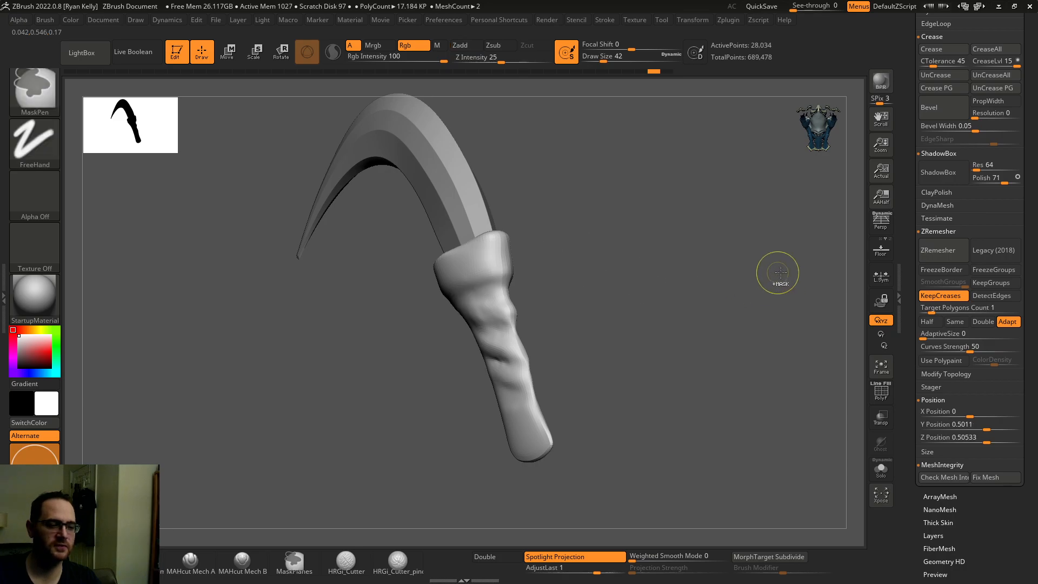